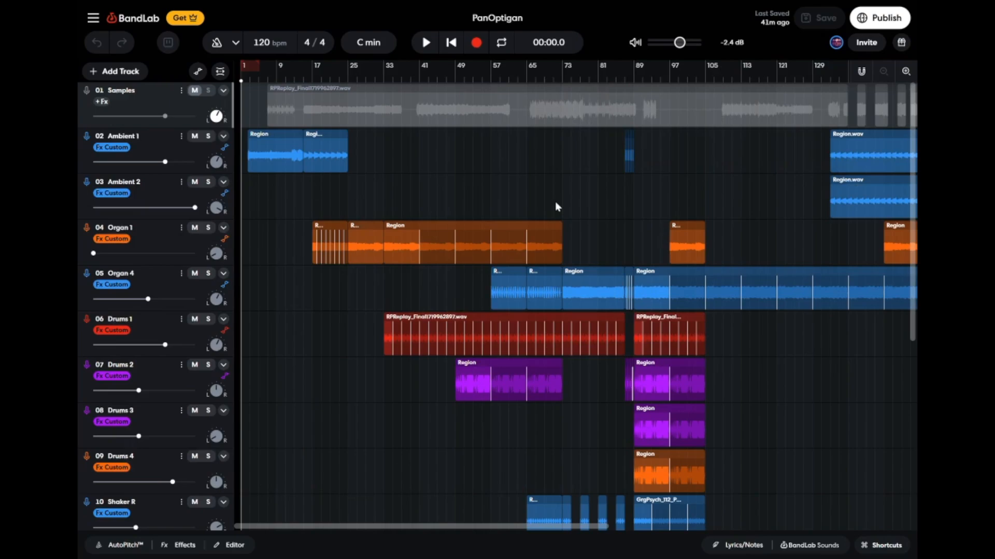
Look over all tracks of the PanOptigan arrangement along the full timeline, and return the playhead to the start.
{"action": "scroll", "coordinate": [555, 203], "scroll_direction": "down", "scroll_amount": 5}
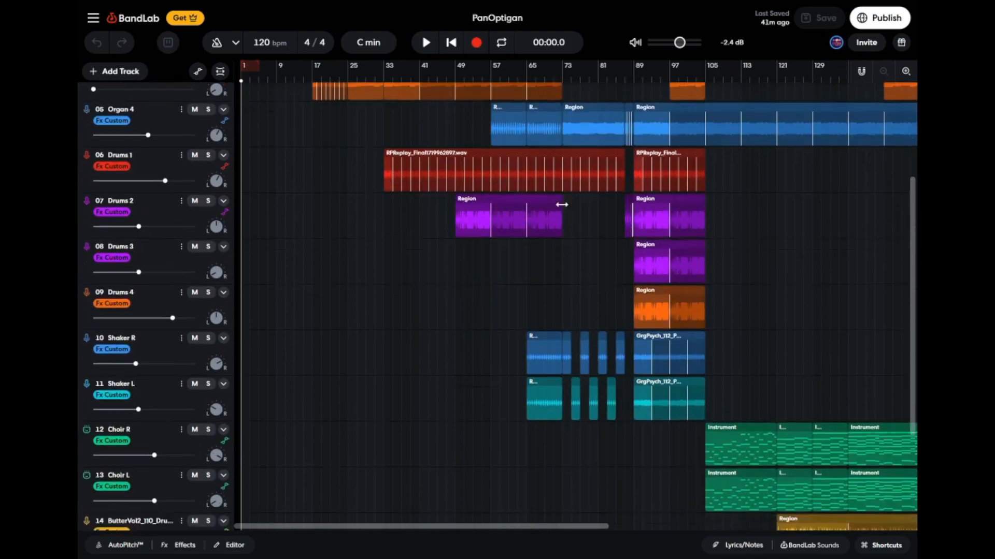
{"action": "scroll", "coordinate": [555, 203], "scroll_direction": "right", "scroll_amount": 8}
{"action": "scroll", "coordinate": [555, 201], "scroll_direction": "up", "scroll_amount": 5}
{"action": "left_click", "coordinate": [609, 77]}
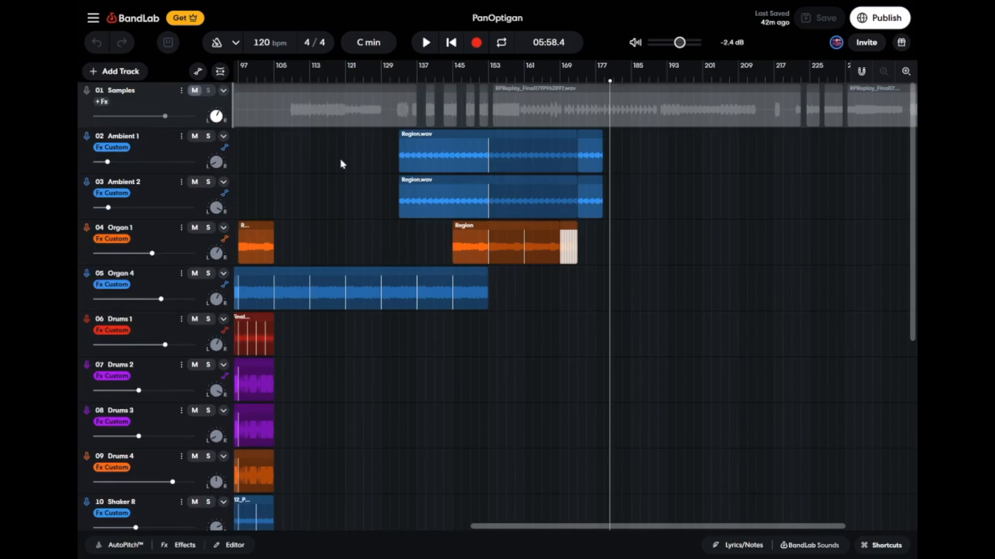
{"action": "scroll", "coordinate": [345, 165], "scroll_direction": "left", "scroll_amount": 8}
{"action": "scroll", "coordinate": [347, 165], "scroll_direction": "down", "scroll_amount": 6}
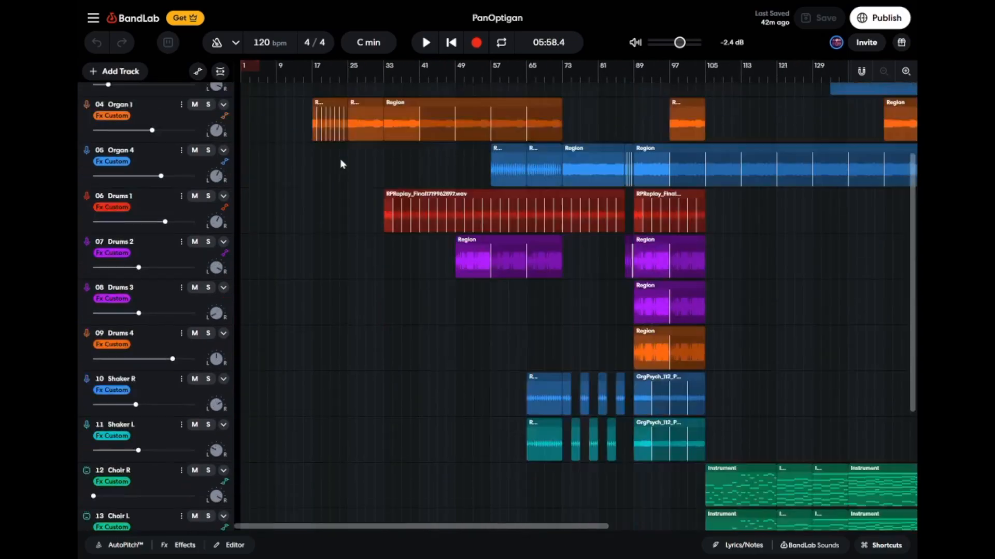
{"action": "left_click", "coordinate": [529, 430]}
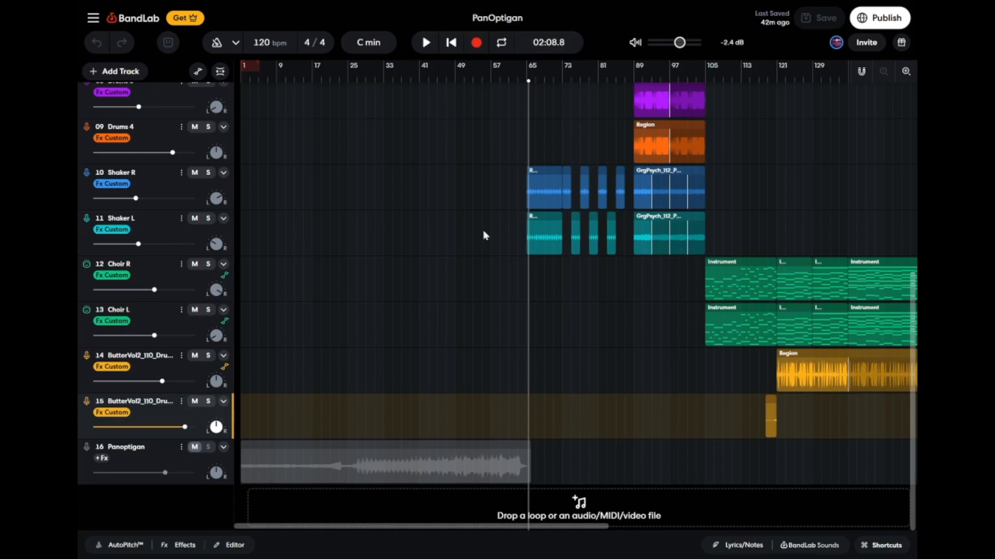
{"action": "scroll", "coordinate": [484, 234], "scroll_direction": "up", "scroll_amount": 6}
{"action": "scroll", "coordinate": [756, 198], "scroll_direction": "right", "scroll_amount": 10}
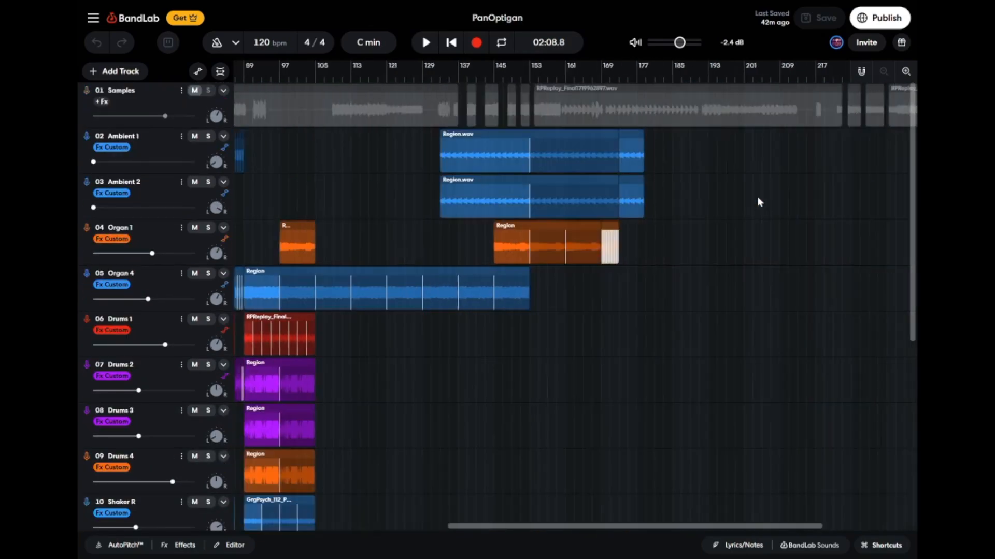
{"action": "scroll", "coordinate": [756, 197], "scroll_direction": "left", "scroll_amount": 10}
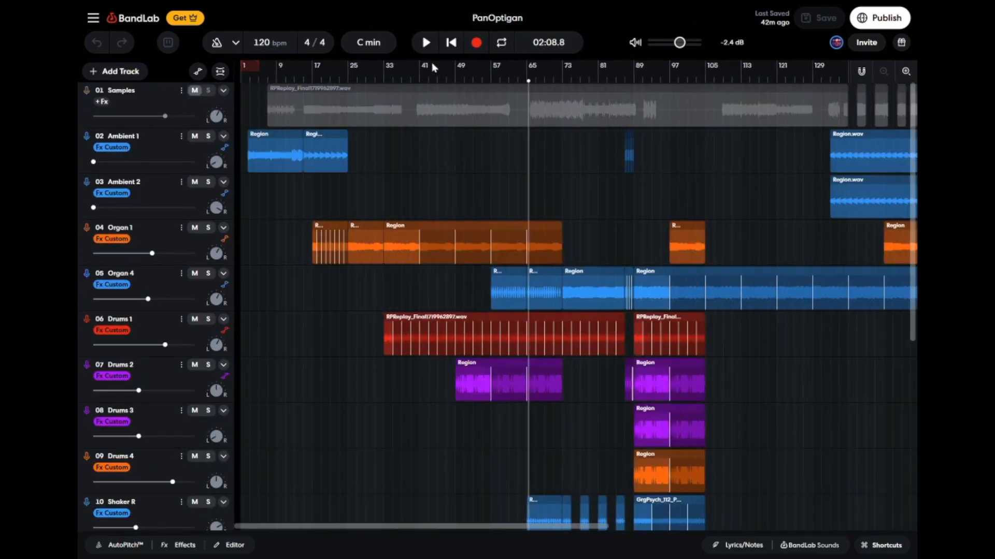
{"action": "left_click", "coordinate": [459, 46]}
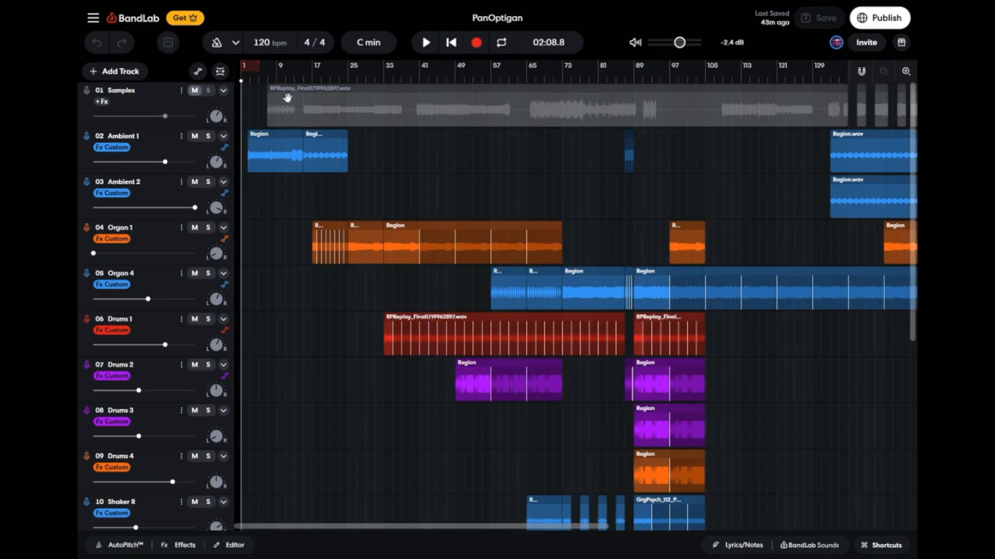
Solo the Samples track and play it from its first region, jumping to around bars 17, 40 and 65.
{"action": "left_click", "coordinate": [209, 91]}
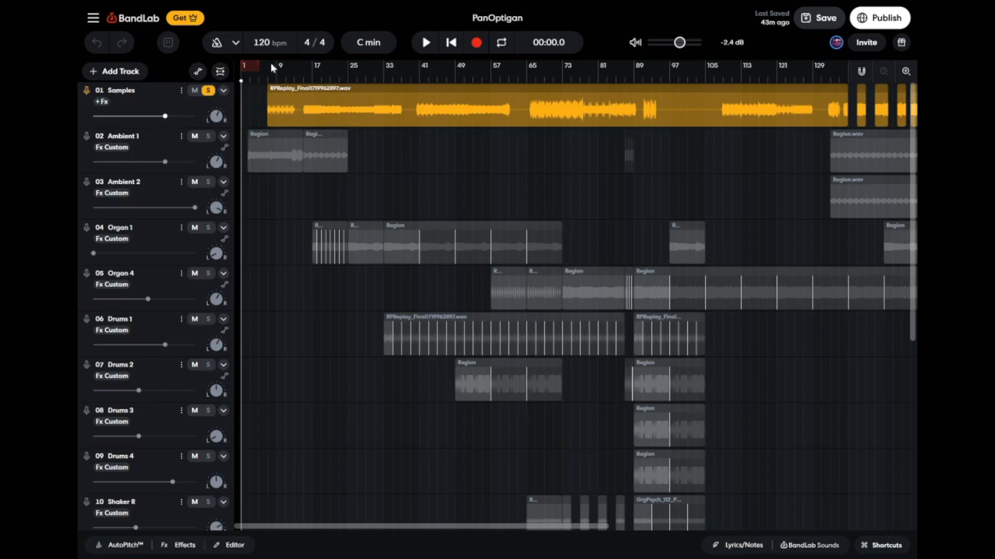
{"action": "left_click", "coordinate": [268, 81]}
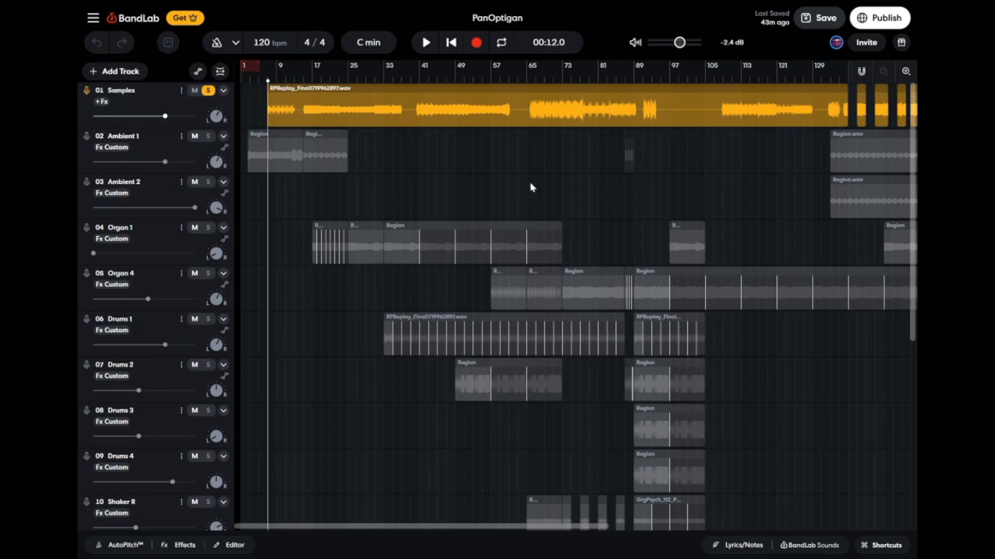
{"action": "key", "text": "space"}
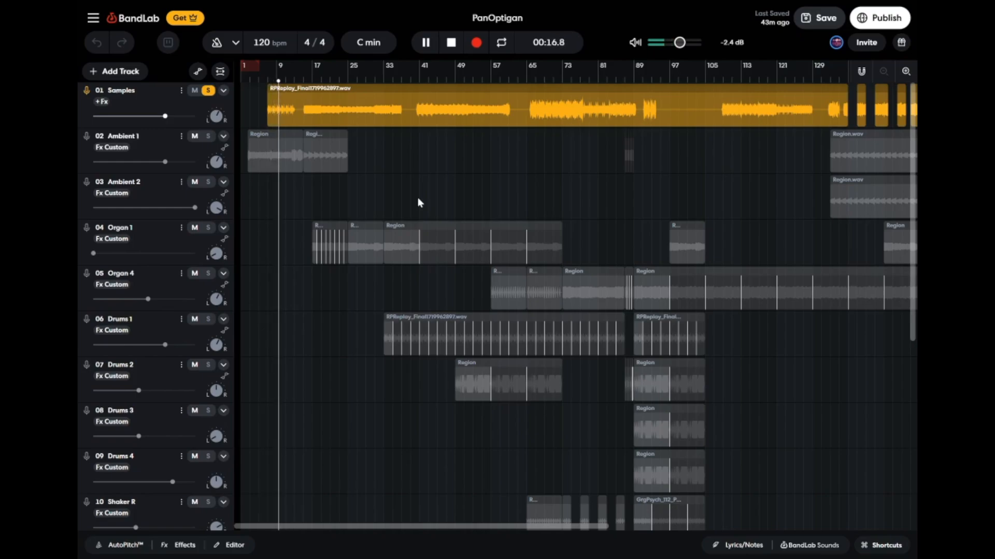
{"action": "left_click", "coordinate": [313, 75]}
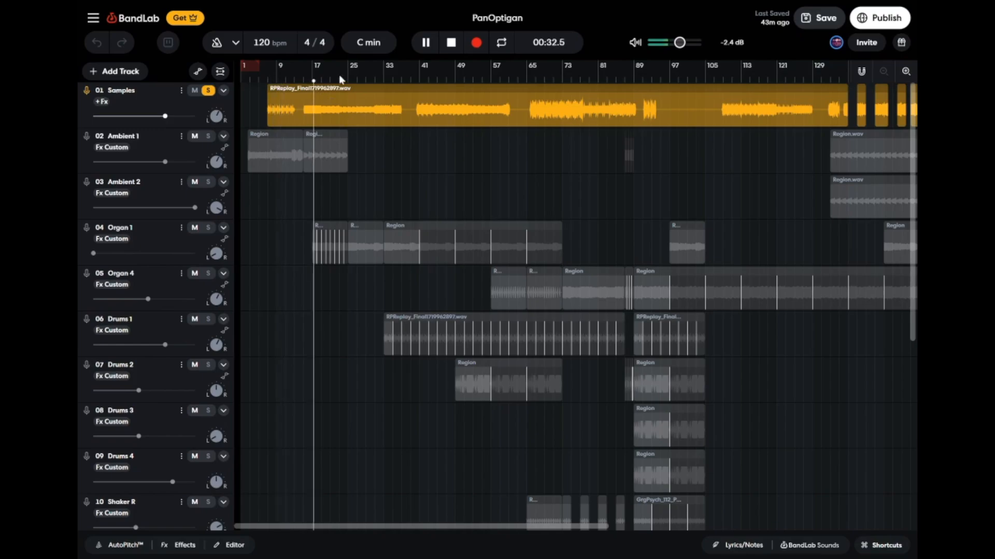
{"action": "left_click", "coordinate": [418, 82]}
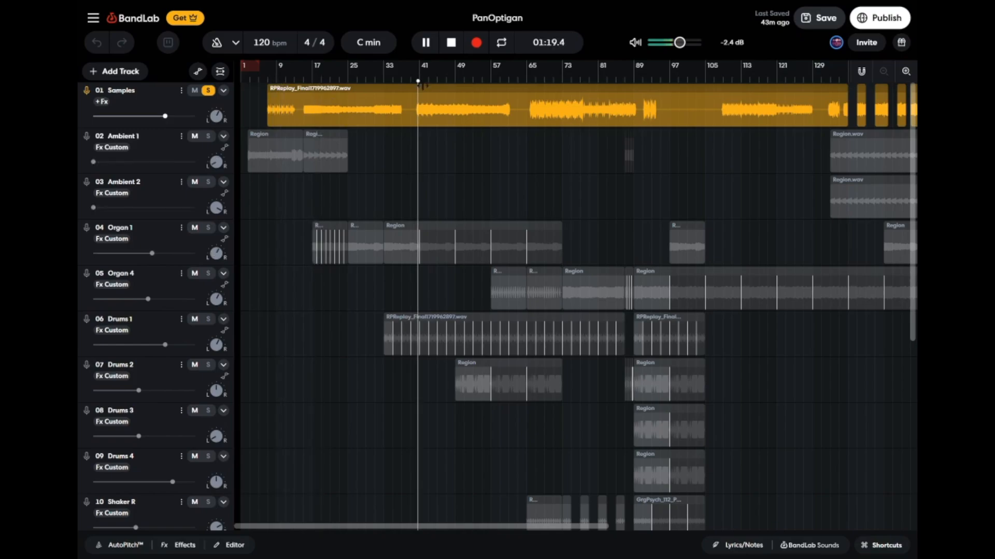
{"action": "left_click", "coordinate": [532, 81]}
Audition the middle of the soloed Samples track at around bars 90, 108 and 132.
{"action": "scroll", "coordinate": [601, 160], "scroll_direction": "right", "scroll_amount": 5}
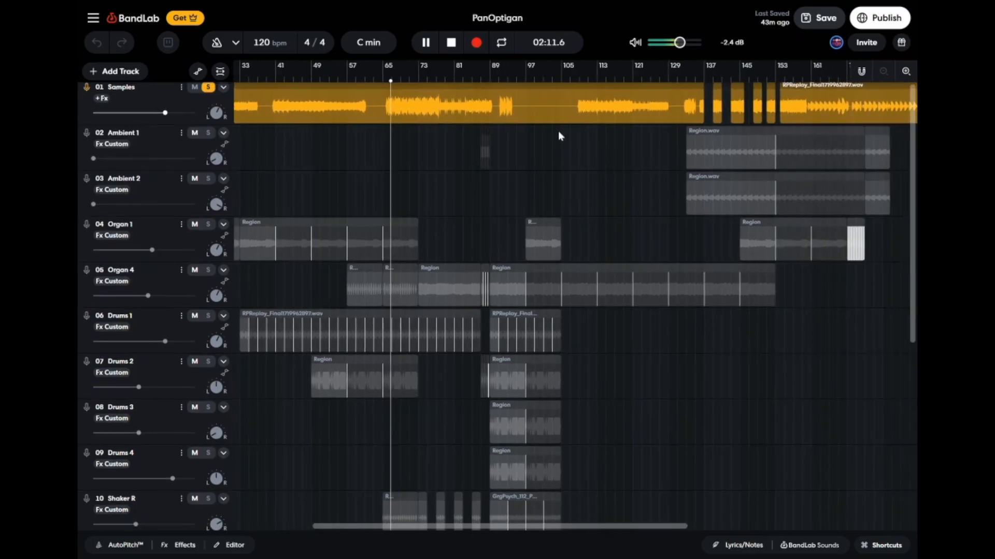
{"action": "left_click", "coordinate": [499, 80]}
{"action": "scroll", "coordinate": [568, 157], "scroll_direction": "right", "scroll_amount": 3}
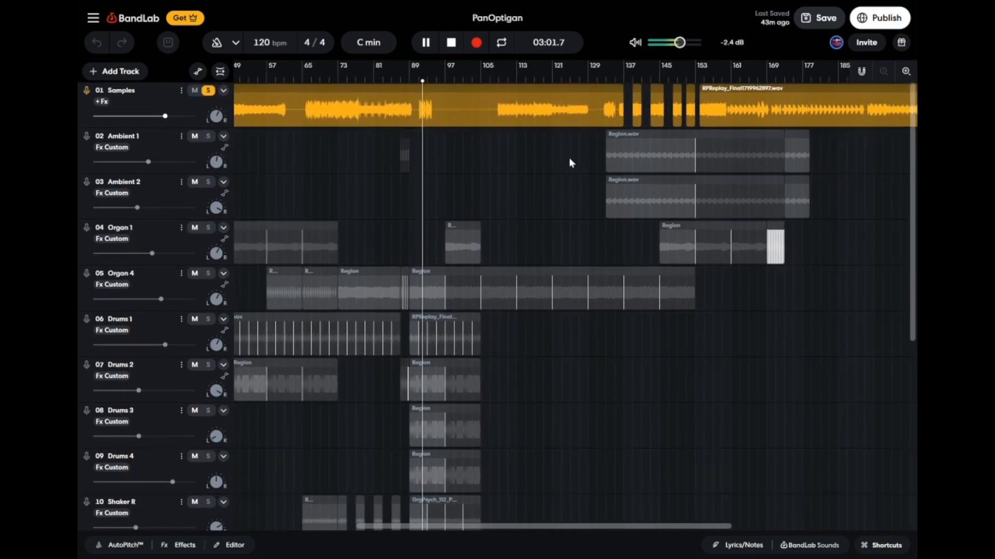
{"action": "left_click", "coordinate": [499, 81]}
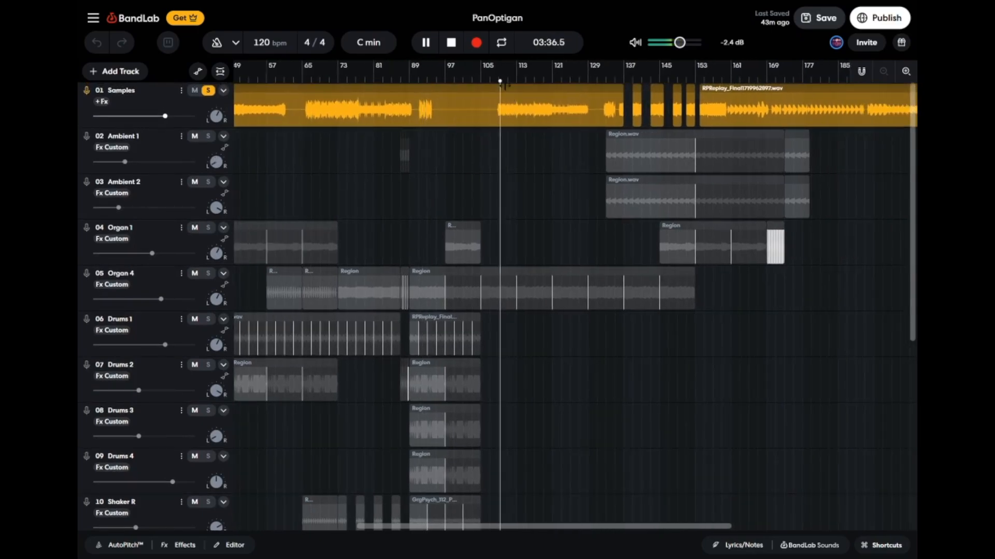
{"action": "scroll", "coordinate": [601, 145], "scroll_direction": "right", "scroll_amount": 4}
{"action": "left_click", "coordinate": [489, 81]}
Continue auditioning the Samples track at around bars 139, 158 and 178, and stop playback.
{"action": "left_click", "coordinate": [518, 81]}
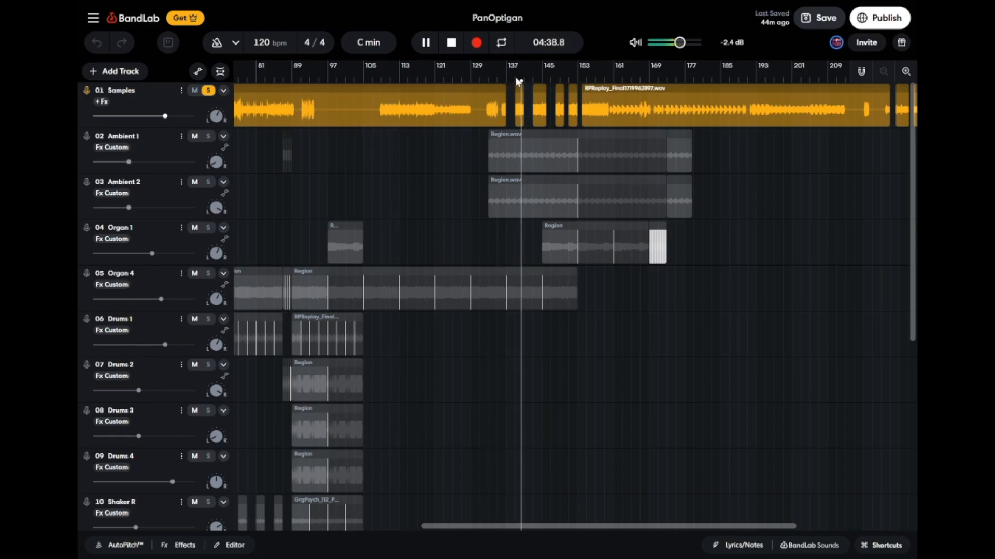
{"action": "left_click", "coordinate": [601, 81]}
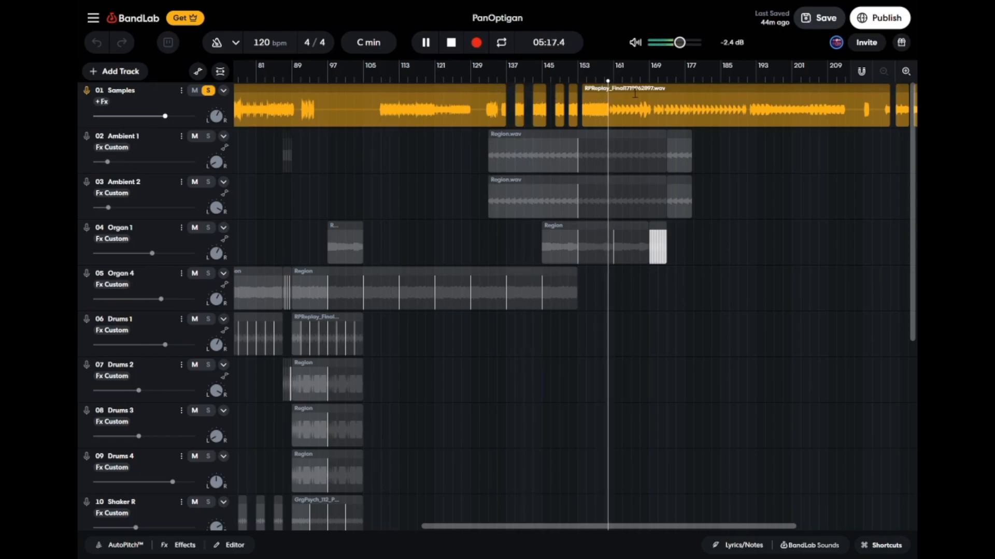
{"action": "scroll", "coordinate": [635, 93], "scroll_direction": "right", "scroll_amount": 5}
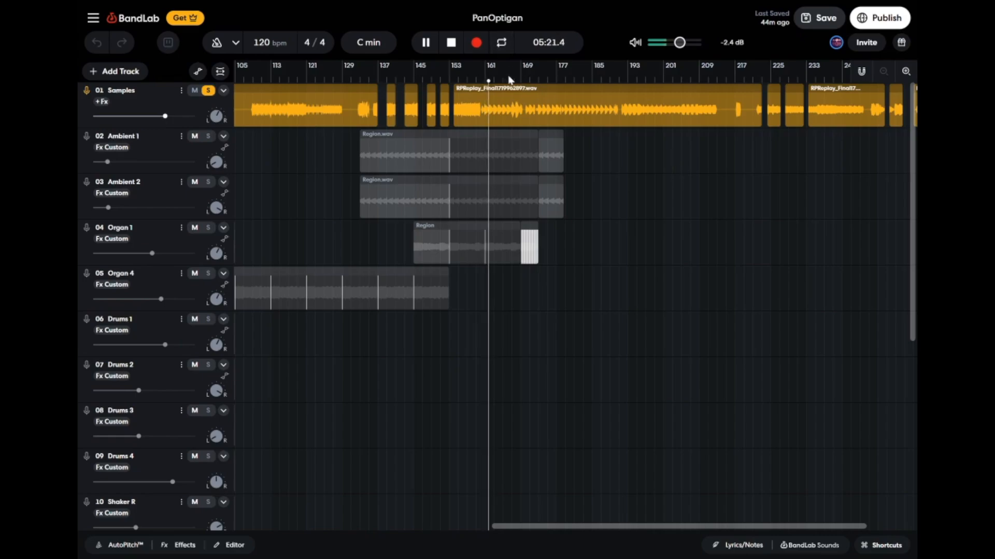
{"action": "left_click", "coordinate": [567, 82]}
{"action": "scroll", "coordinate": [659, 123], "scroll_direction": "right", "scroll_amount": 3}
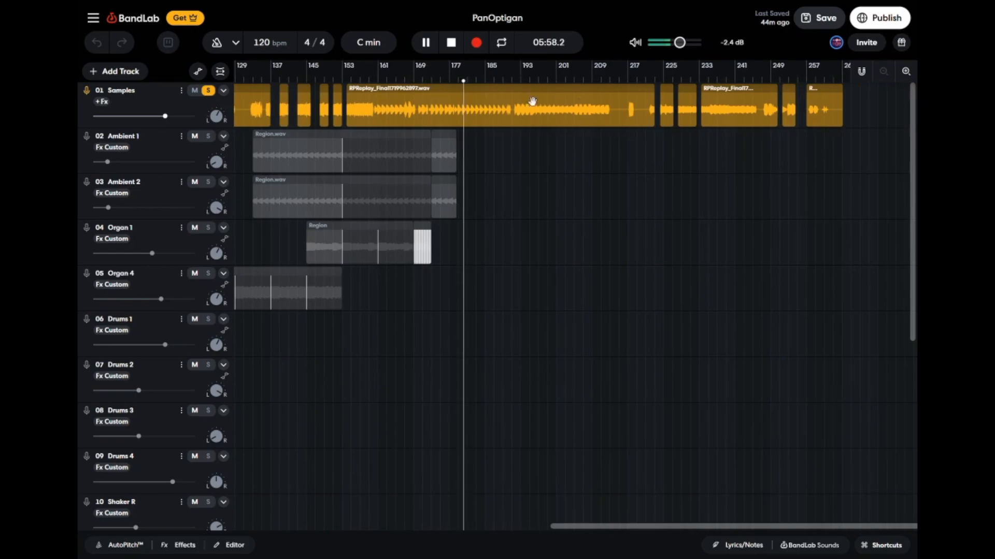
{"action": "key", "text": "space"}
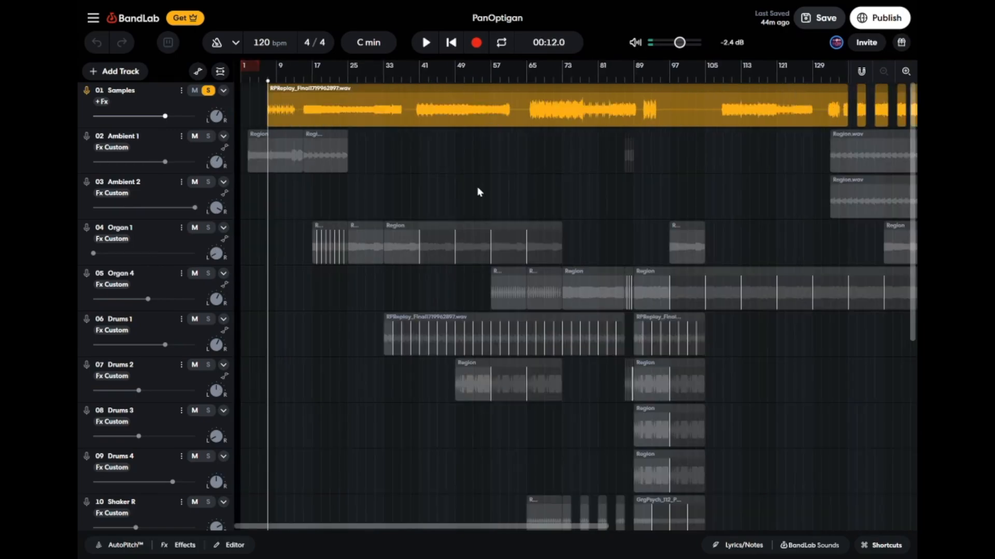
Play the Samples track from around bar 194 to hear that section, and stop playback.
{"action": "scroll", "coordinate": [478, 193], "scroll_direction": "right", "scroll_amount": 10}
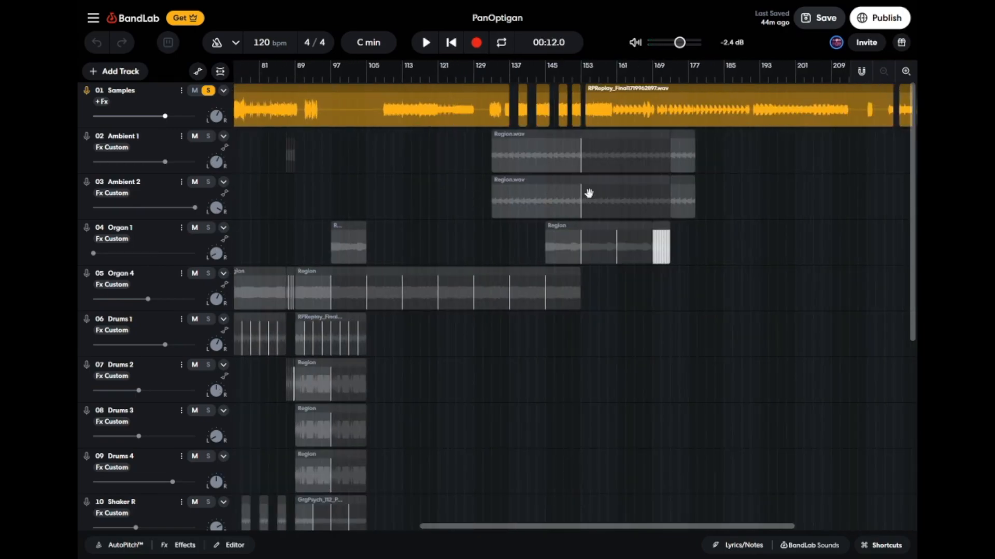
{"action": "scroll", "coordinate": [588, 192], "scroll_direction": "left", "scroll_amount": 10}
{"action": "scroll", "coordinate": [527, 185], "scroll_direction": "right", "scroll_amount": 15}
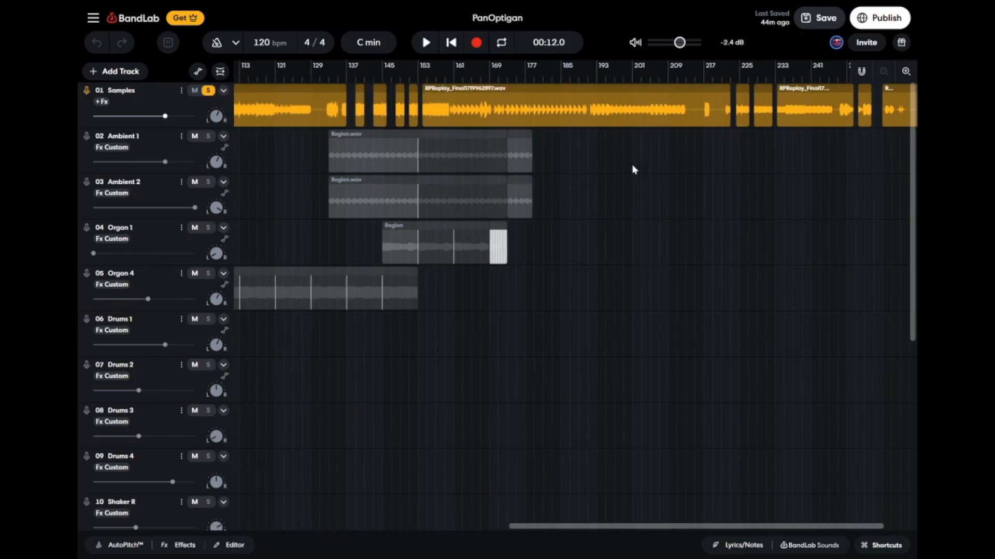
{"action": "scroll", "coordinate": [633, 169], "scroll_direction": "right", "scroll_amount": 3}
{"action": "left_click", "coordinate": [509, 76]}
{"action": "key", "text": "space"}
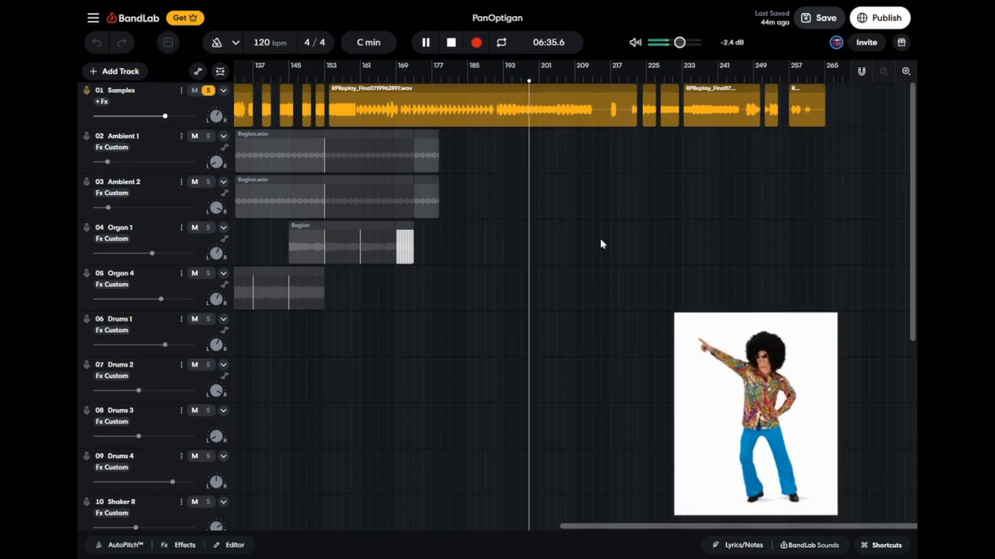
{"action": "key", "text": "space"}
Audition the last part of the Samples track from around bar 217, jumping to about bars 221, 225 and 248, and stop playback.
{"action": "scroll", "coordinate": [600, 238], "scroll_direction": "right", "scroll_amount": 1}
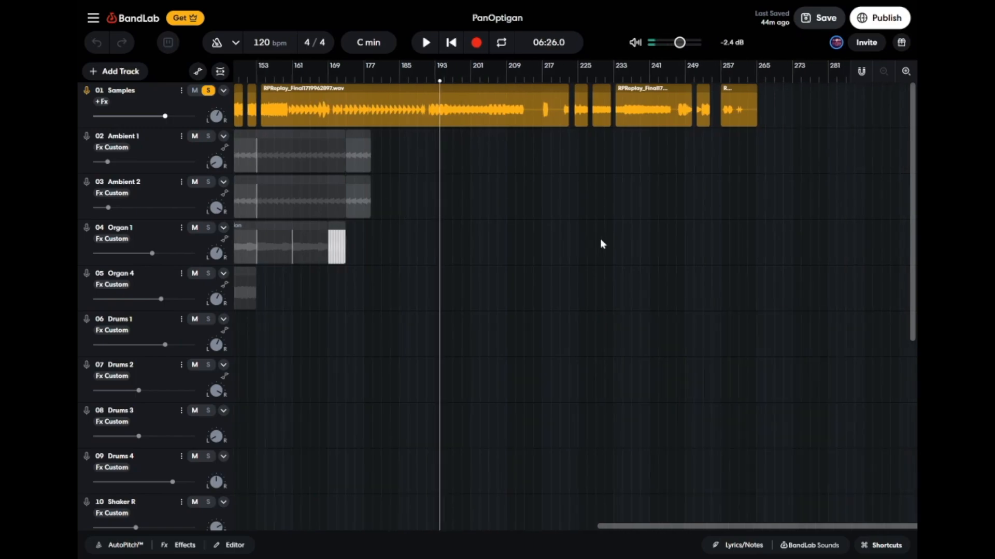
{"action": "left_click", "coordinate": [542, 81]}
{"action": "key", "text": "space"}
{"action": "scroll", "coordinate": [609, 130], "scroll_direction": "right", "scroll_amount": 1}
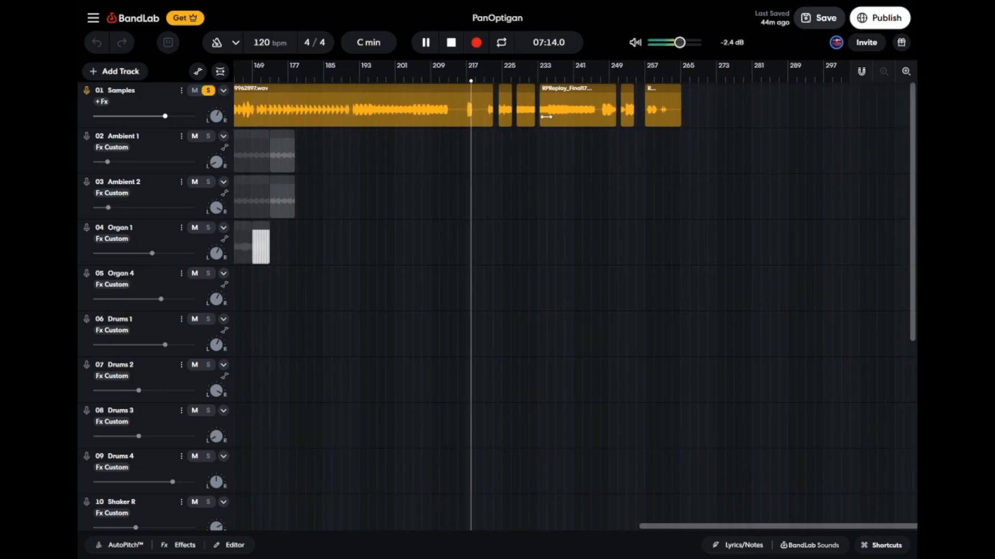
{"action": "left_click", "coordinate": [489, 82]}
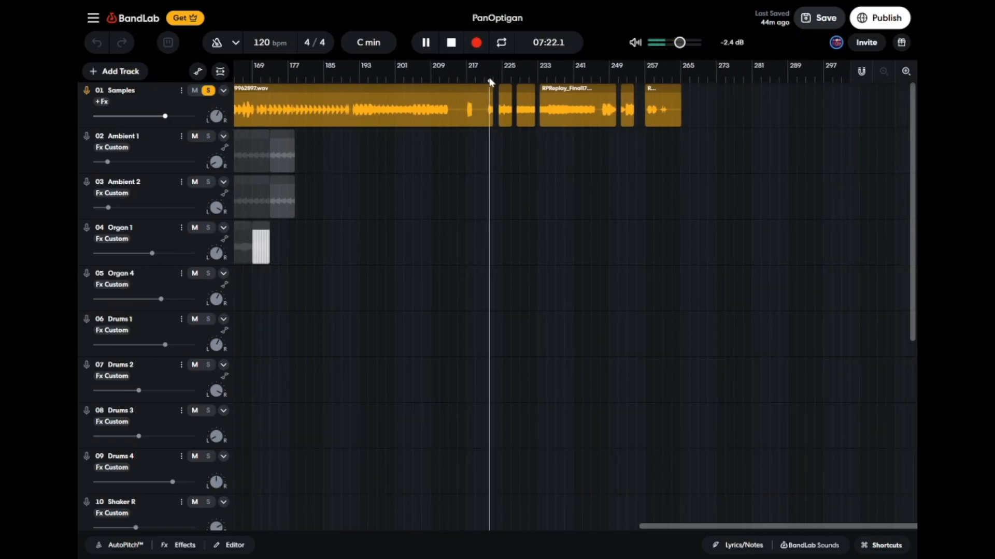
{"action": "left_click", "coordinate": [506, 82]}
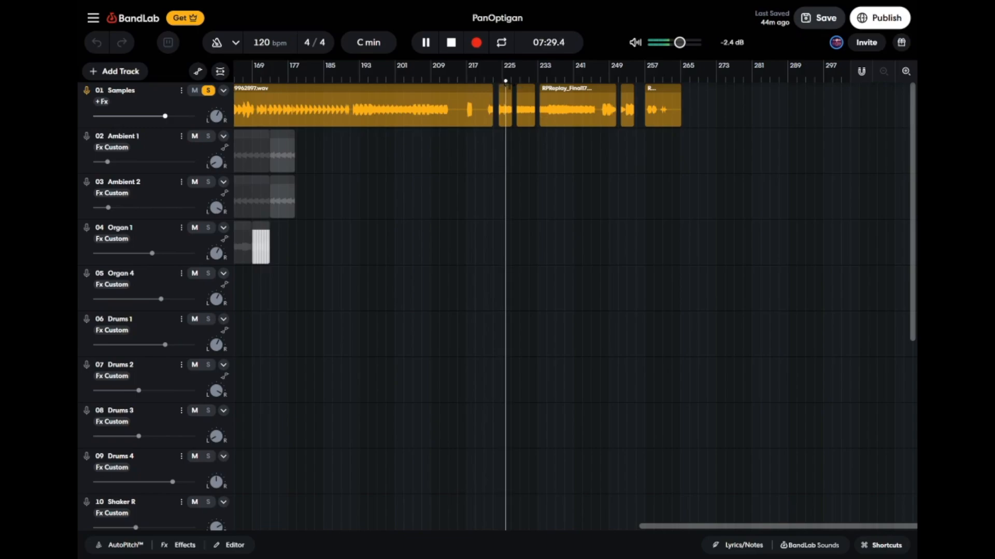
{"action": "left_click", "coordinate": [609, 81]}
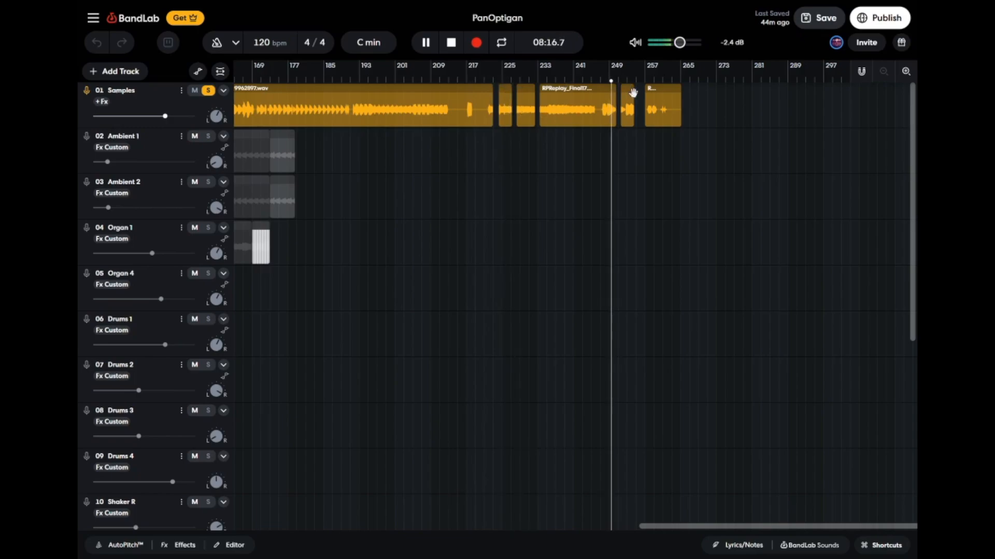
{"action": "key", "text": "space"}
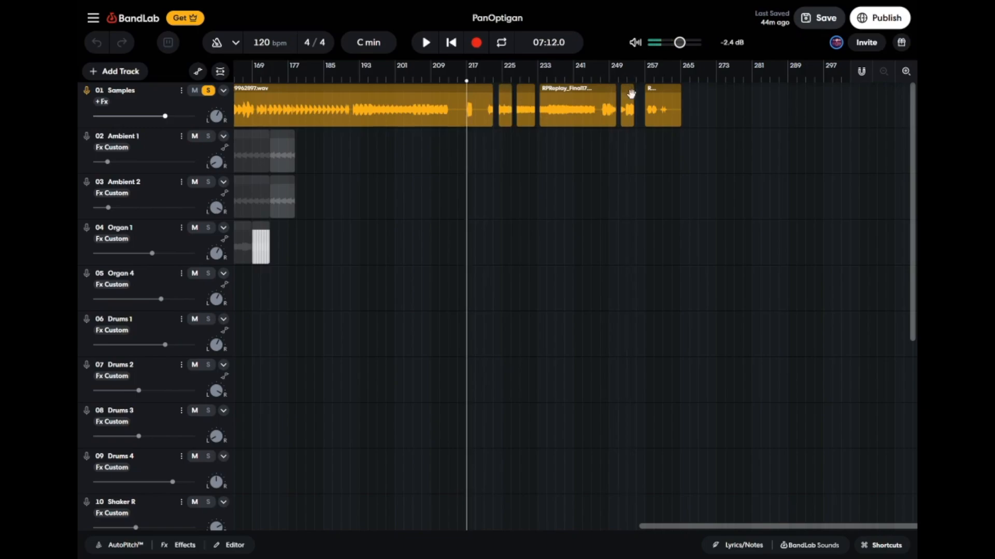
Turn off solo on the Samples track and mute it.
{"action": "scroll", "coordinate": [681, 213], "scroll_direction": "left", "scroll_amount": 10}
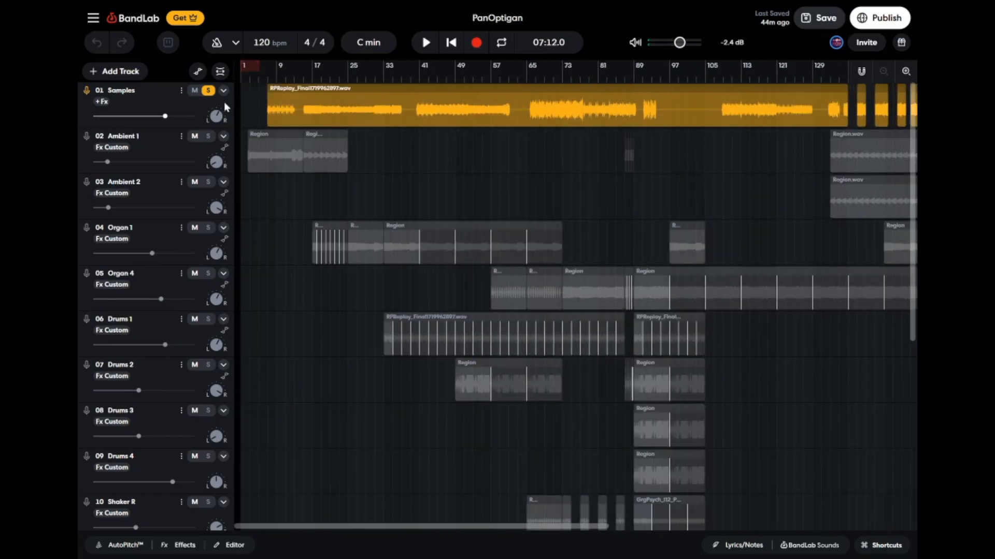
{"action": "left_click", "coordinate": [210, 93]}
{"action": "left_click", "coordinate": [201, 92]}
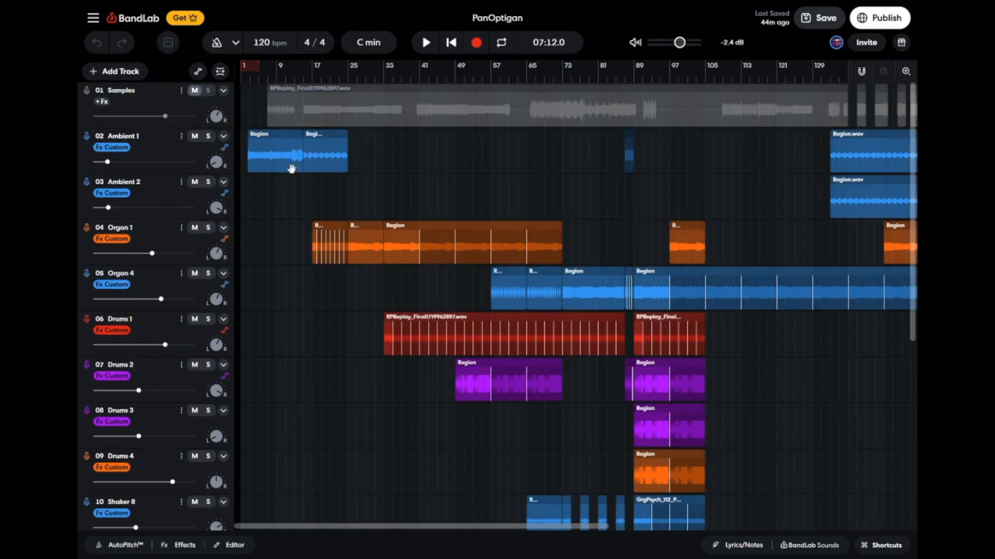
Review the Ambient 1 and Ambient 2 regions and play the arrangement from the start of Ambient 1's first region.
{"action": "scroll", "coordinate": [468, 179], "scroll_direction": "right", "scroll_amount": 10}
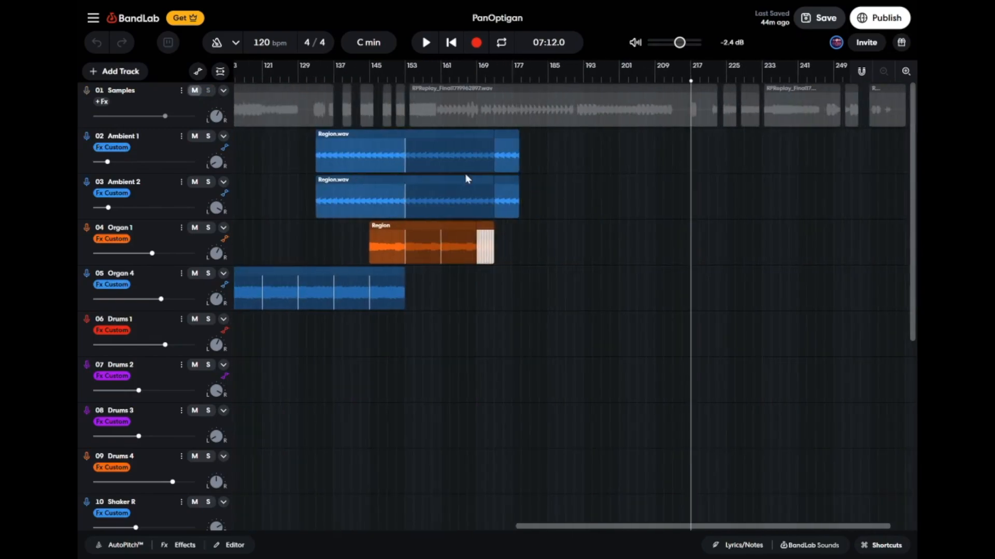
{"action": "scroll", "coordinate": [468, 179], "scroll_direction": "left", "scroll_amount": 10}
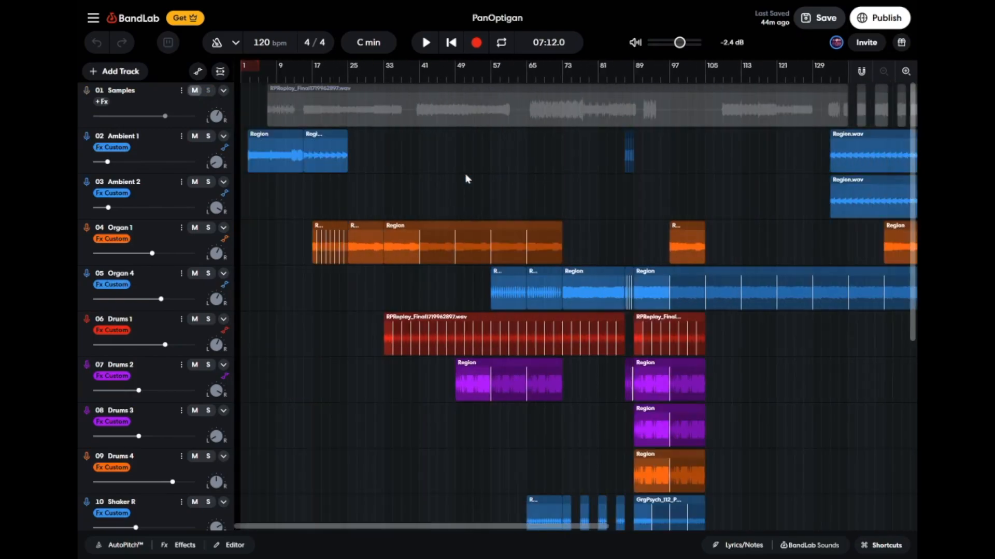
{"action": "left_click", "coordinate": [250, 82]}
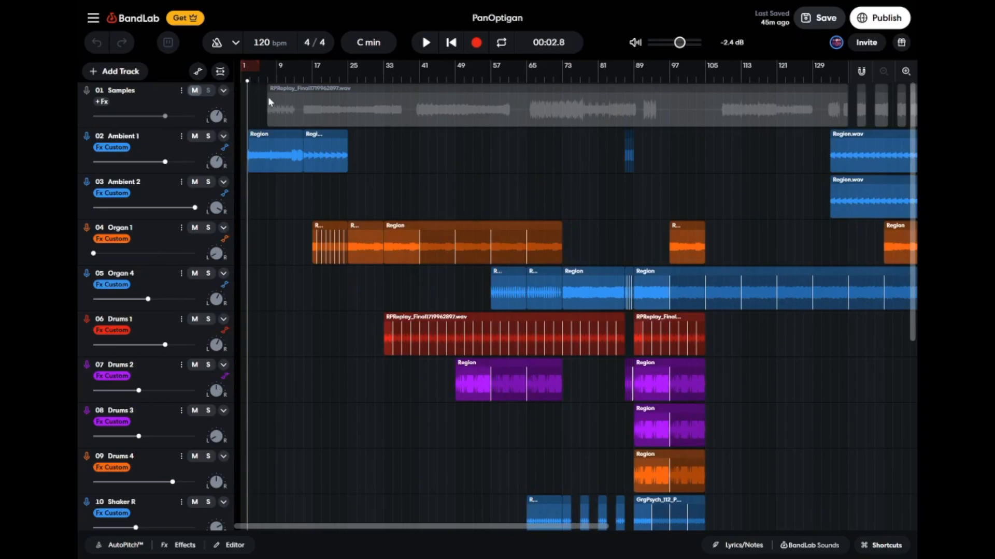
{"action": "key", "text": "space"}
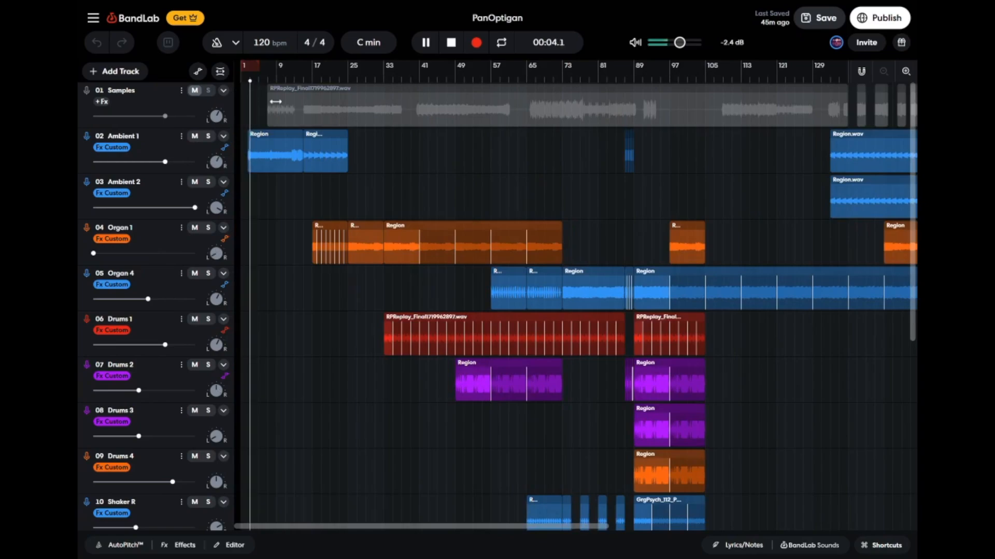
Select the Ambient 1 track and review its whole effects chain, from Ping Pong Delay to Reverser, during playback.
{"action": "left_click", "coordinate": [208, 154]}
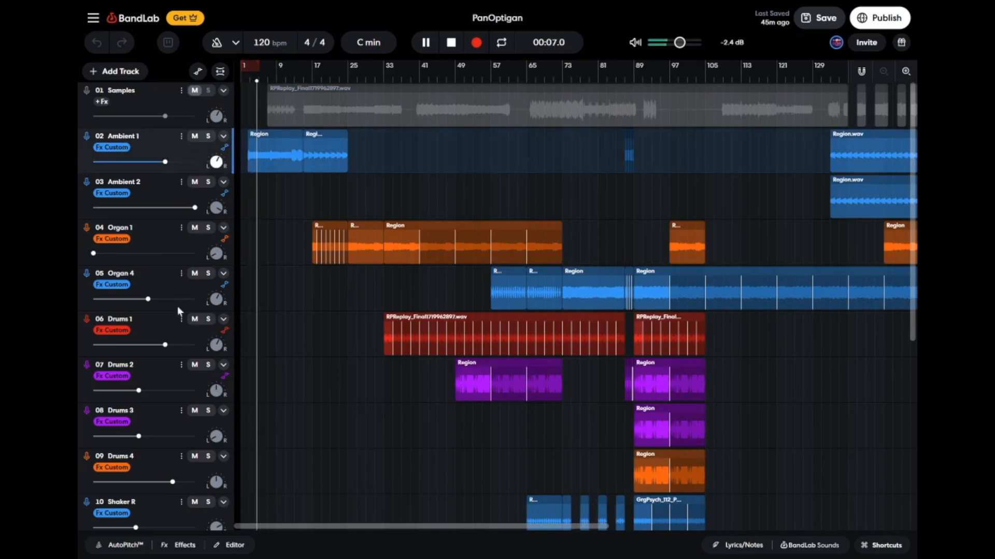
{"action": "left_click", "coordinate": [200, 547]}
{"action": "scroll", "coordinate": [414, 417], "scroll_direction": "right", "scroll_amount": 5}
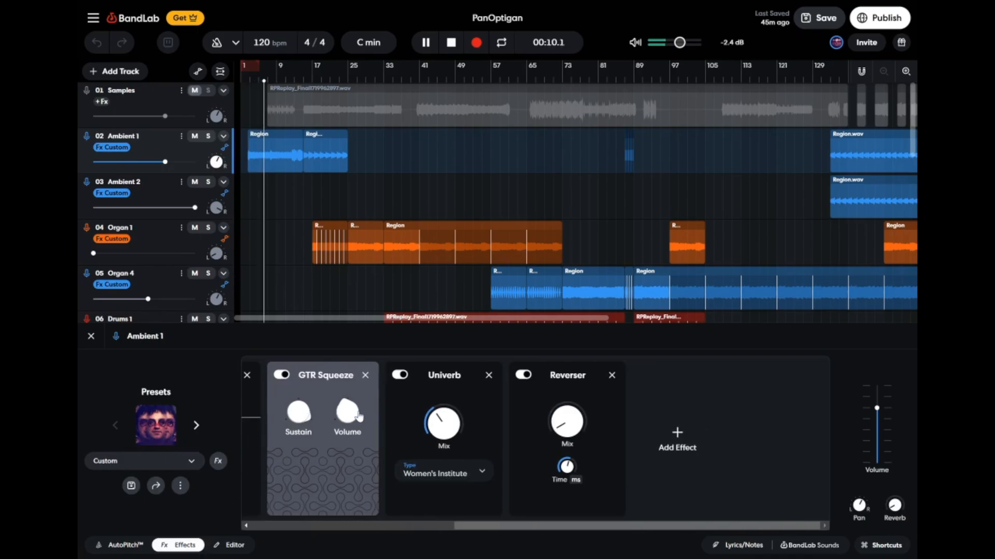
{"action": "scroll", "coordinate": [497, 419], "scroll_direction": "left", "scroll_amount": 3}
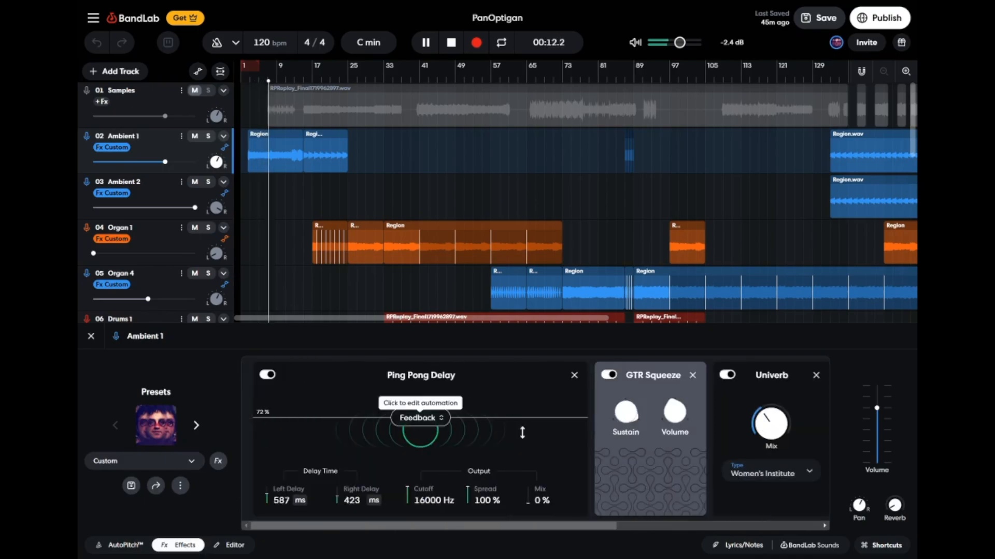
{"action": "scroll", "coordinate": [533, 431], "scroll_direction": "right", "scroll_amount": 3}
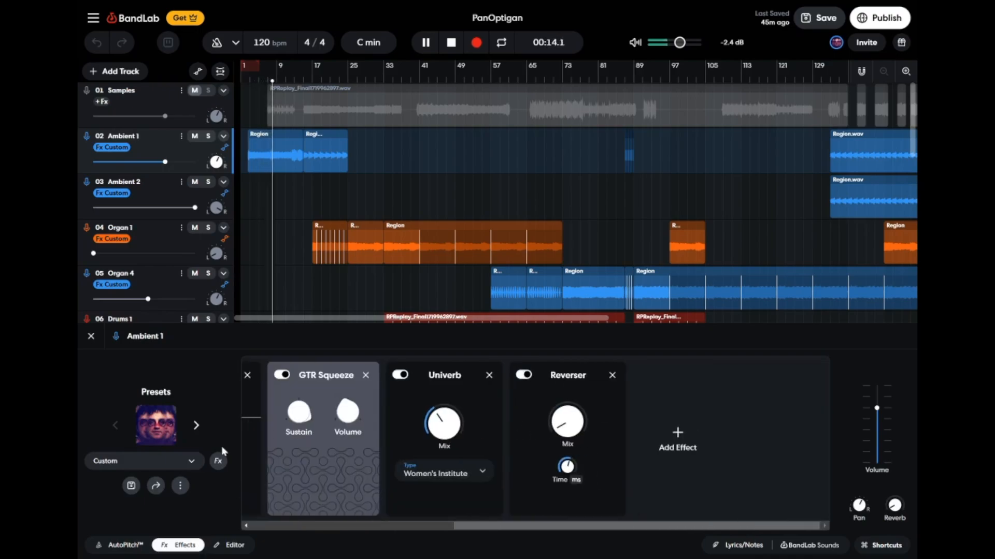
{"action": "mouse_move", "coordinate": [300, 415]}
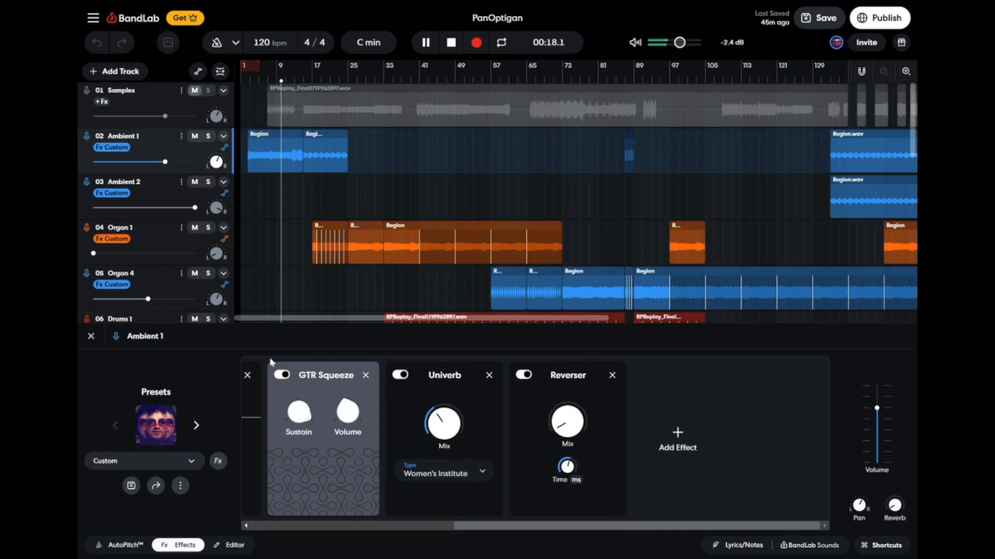
{"action": "left_click", "coordinate": [90, 337]}
Jump playback to about bar 15 and watch Ambient 1's effect settings during its second region.
{"action": "left_click", "coordinate": [303, 78]}
{"action": "left_click", "coordinate": [188, 545]}
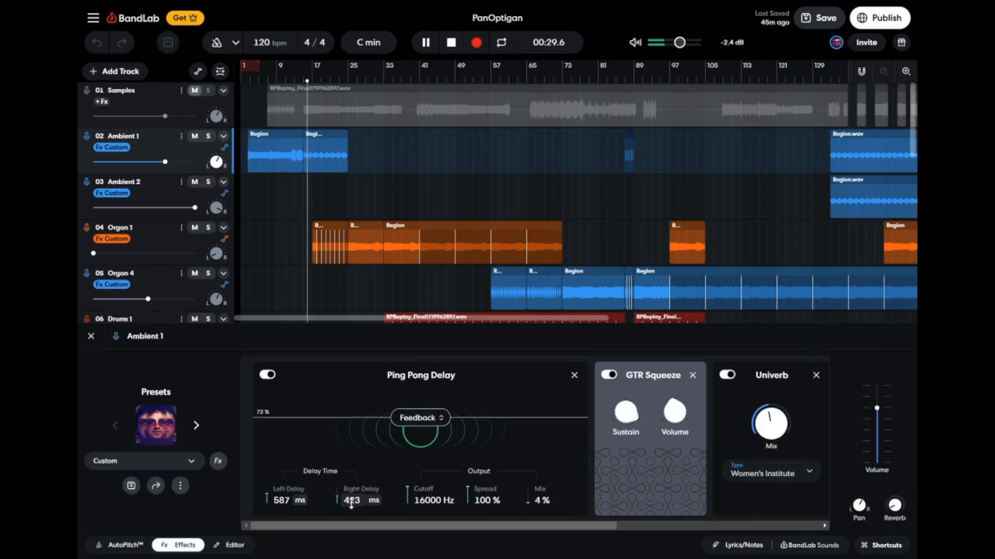
{"action": "scroll", "coordinate": [532, 469], "scroll_direction": "right", "scroll_amount": 5}
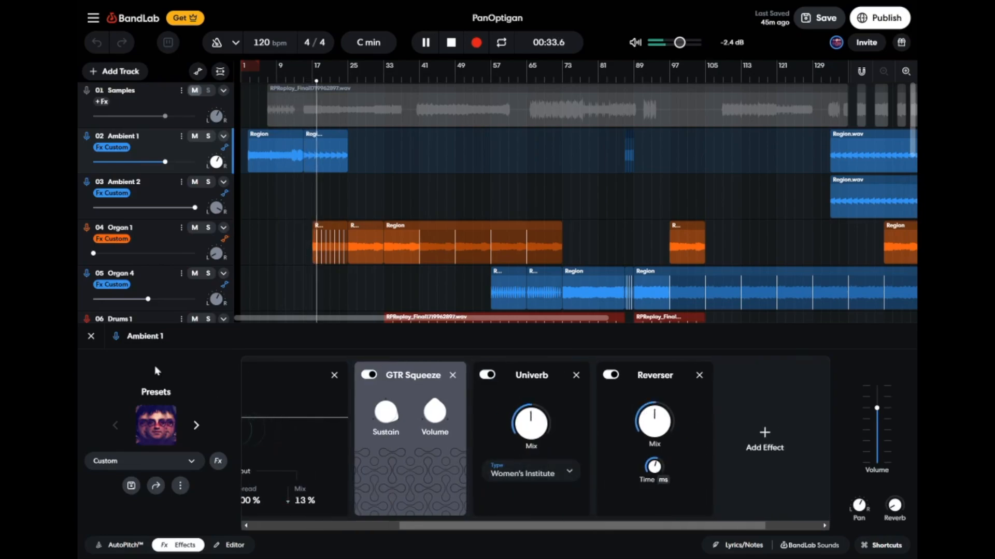
{"action": "left_click", "coordinate": [92, 337]}
Review the Organ 1 track's effects chain during playback, close it, and stop playback.
{"action": "left_click", "coordinate": [174, 240]}
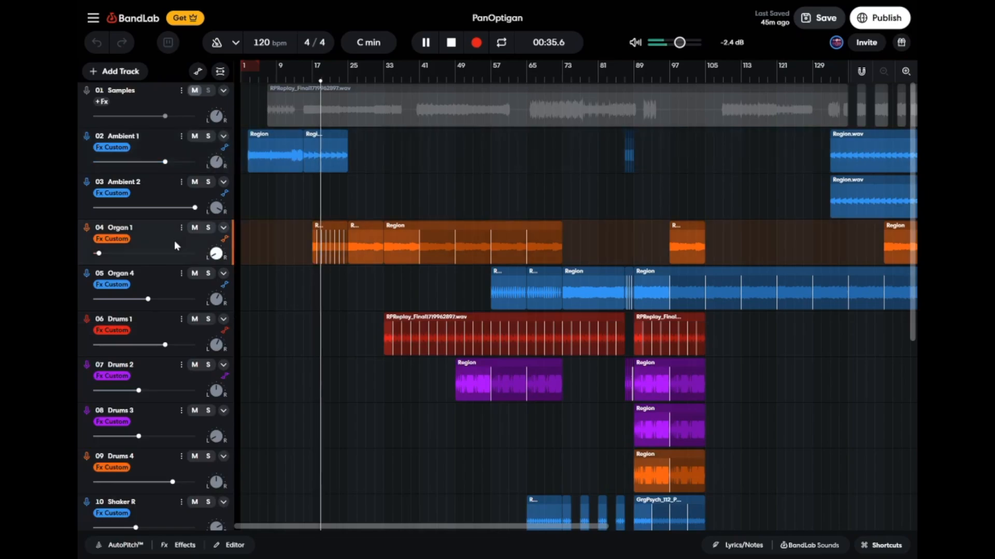
{"action": "left_click", "coordinate": [183, 545]}
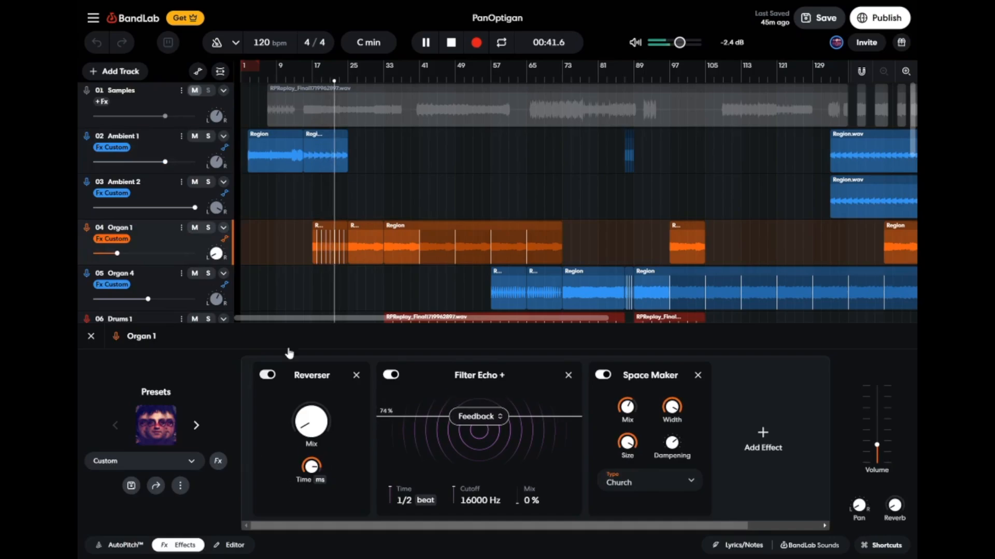
{"action": "left_click", "coordinate": [91, 336]}
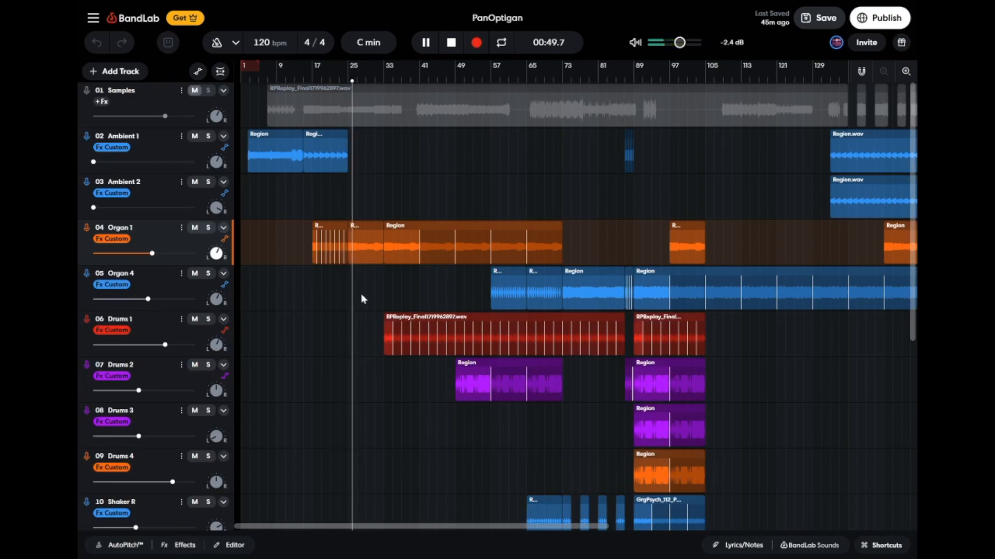
{"action": "key", "text": "space"}
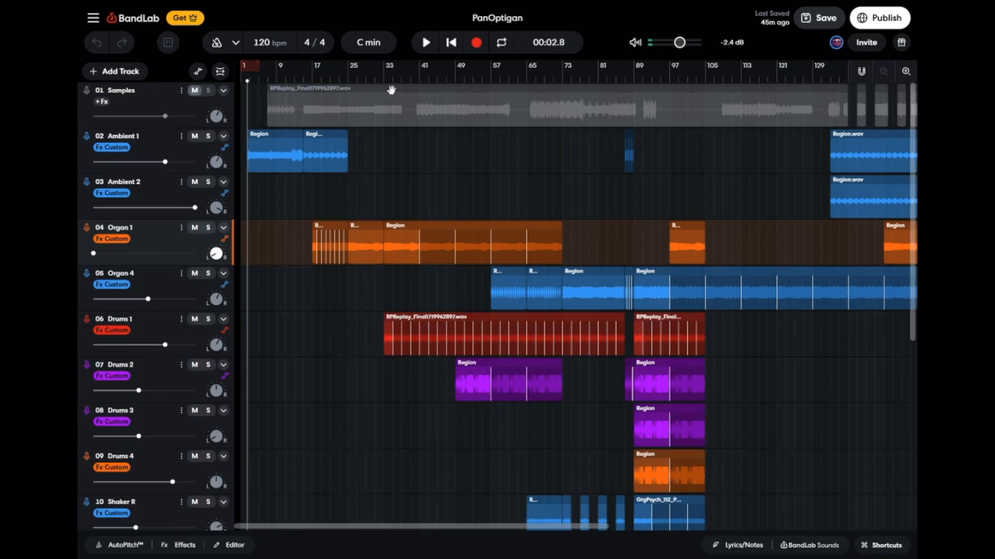
Play the arrangement from about bar 33, viewing Drums 1's Multi Filter - Frequency automation, and stop playback.
{"action": "left_click", "coordinate": [382, 80]}
{"action": "key", "text": "space"}
{"action": "scroll", "coordinate": [417, 157], "scroll_direction": "right", "scroll_amount": 2}
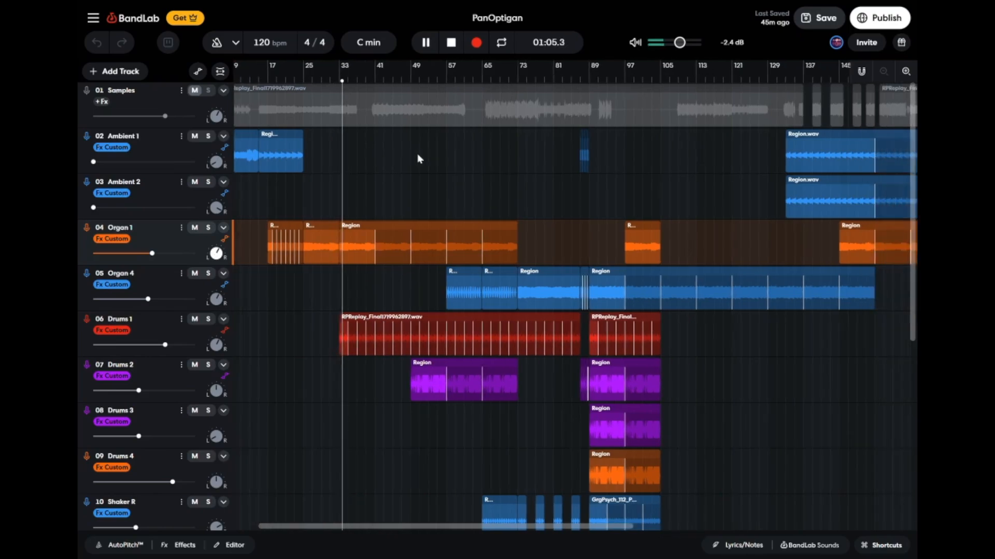
{"action": "left_click", "coordinate": [226, 332]}
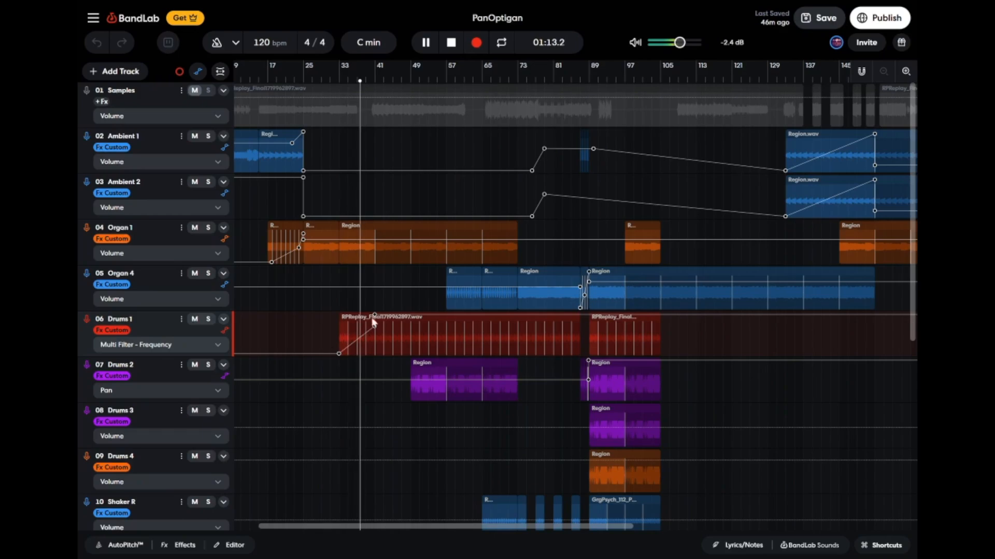
{"action": "left_click", "coordinate": [227, 335]}
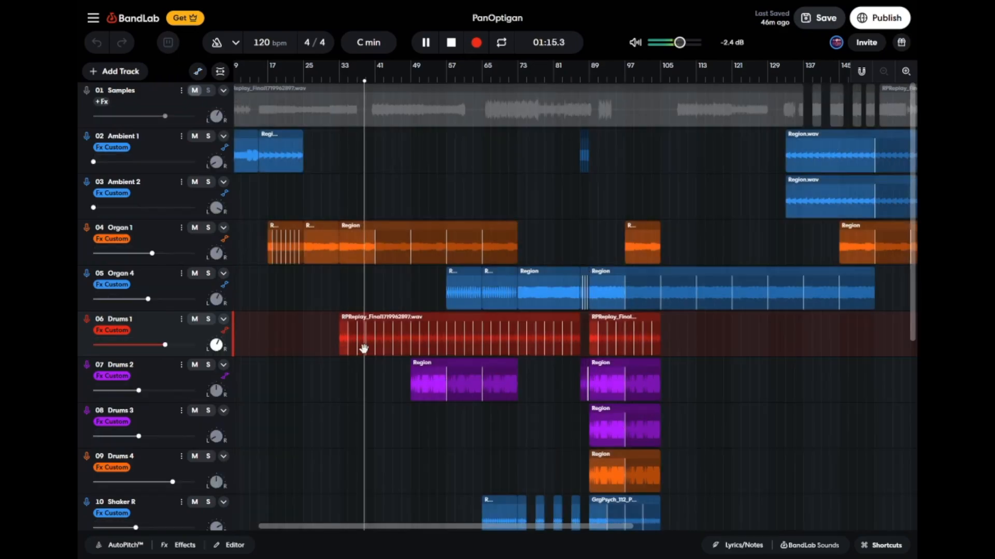
{"action": "scroll", "coordinate": [364, 349], "scroll_direction": "right", "scroll_amount": 1}
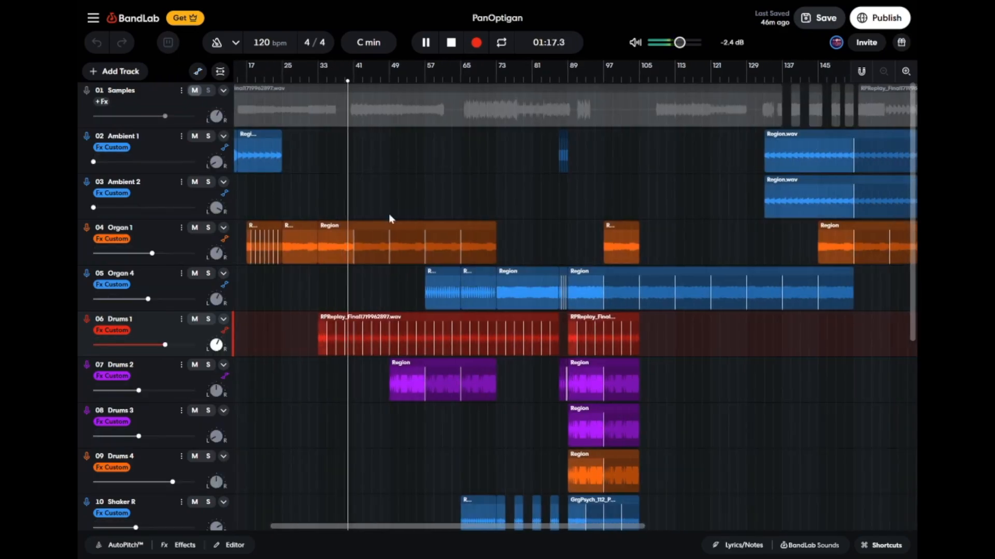
{"action": "key", "text": "space"}
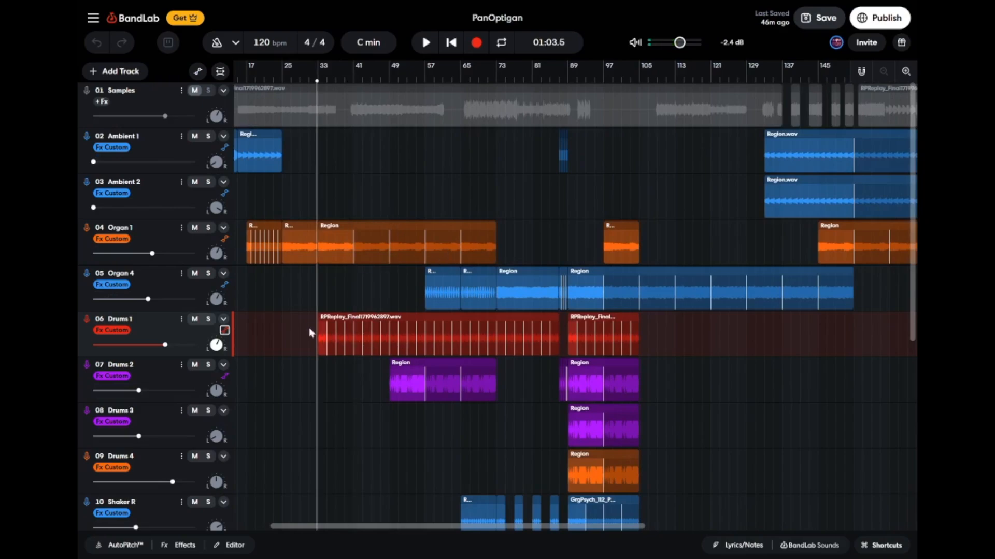
Look through the arrangement's drum, shaker, choir and ButterVol2 tracks and return to the beginning.
{"action": "scroll", "coordinate": [490, 363], "scroll_direction": "down", "scroll_amount": 6}
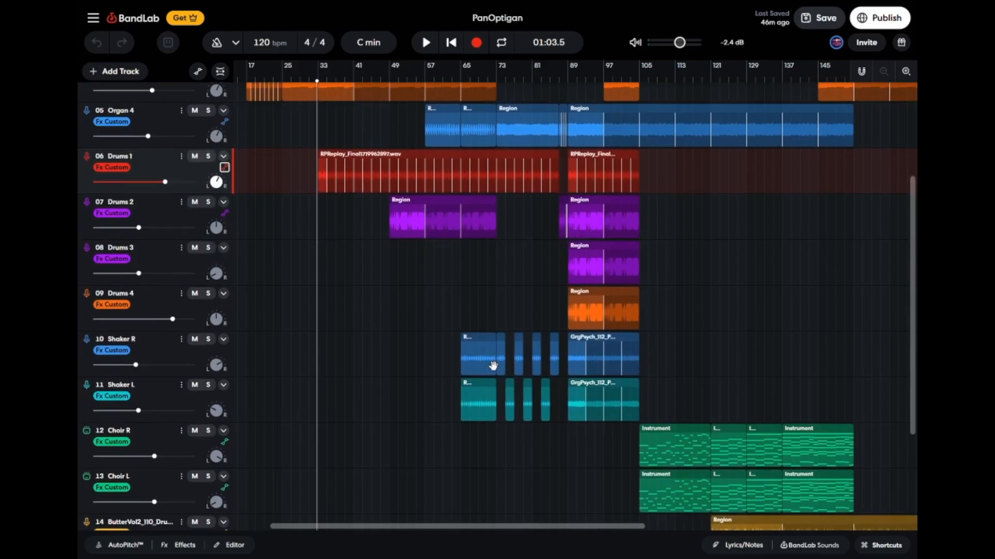
{"action": "scroll", "coordinate": [486, 359], "scroll_direction": "up", "scroll_amount": 6}
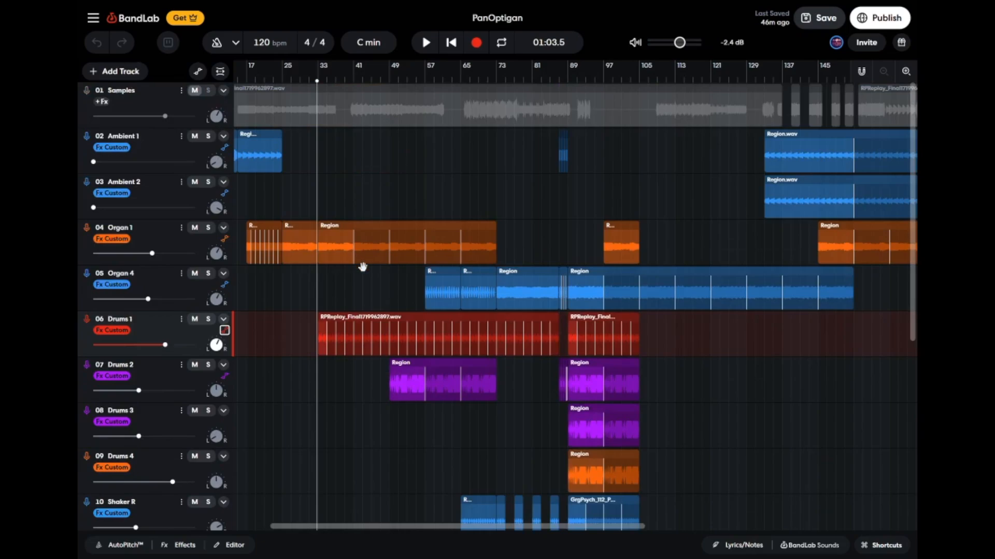
{"action": "scroll", "coordinate": [359, 265], "scroll_direction": "down", "scroll_amount": 5}
{"action": "scroll", "coordinate": [546, 368], "scroll_direction": "right", "scroll_amount": 3}
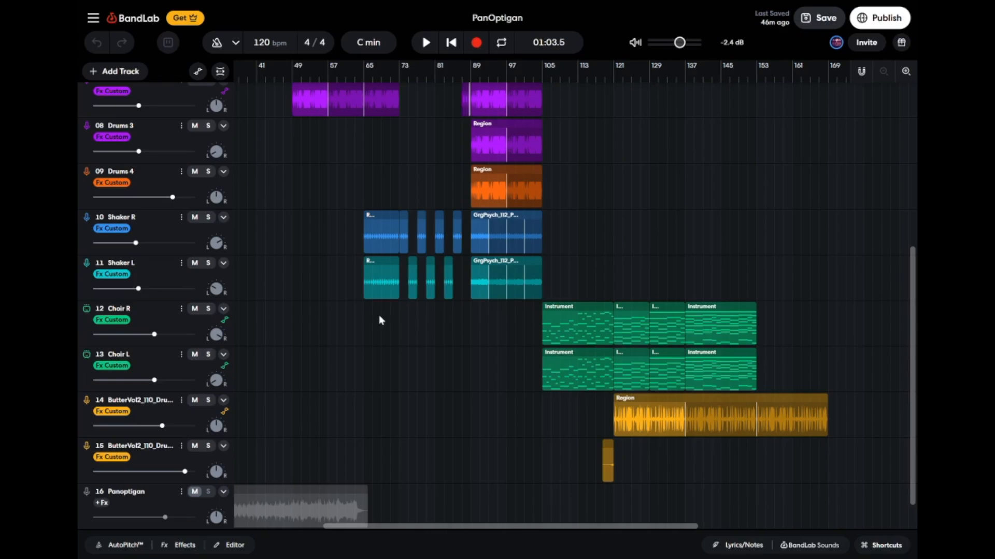
{"action": "scroll", "coordinate": [450, 377], "scroll_direction": "up", "scroll_amount": 5}
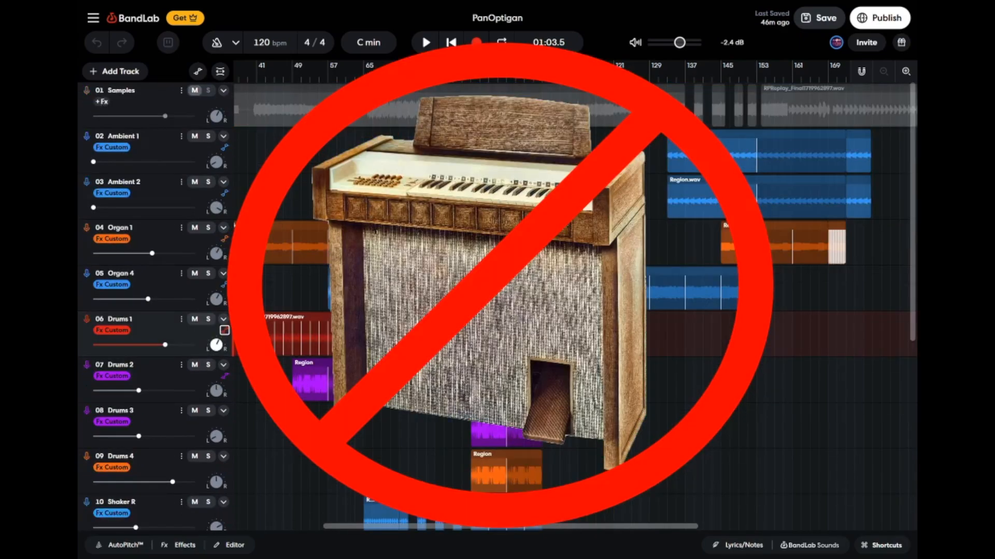
{"action": "scroll", "coordinate": [573, 307], "scroll_direction": "left", "scroll_amount": 4}
{"action": "scroll", "coordinate": [573, 307], "scroll_direction": "down", "scroll_amount": 1}
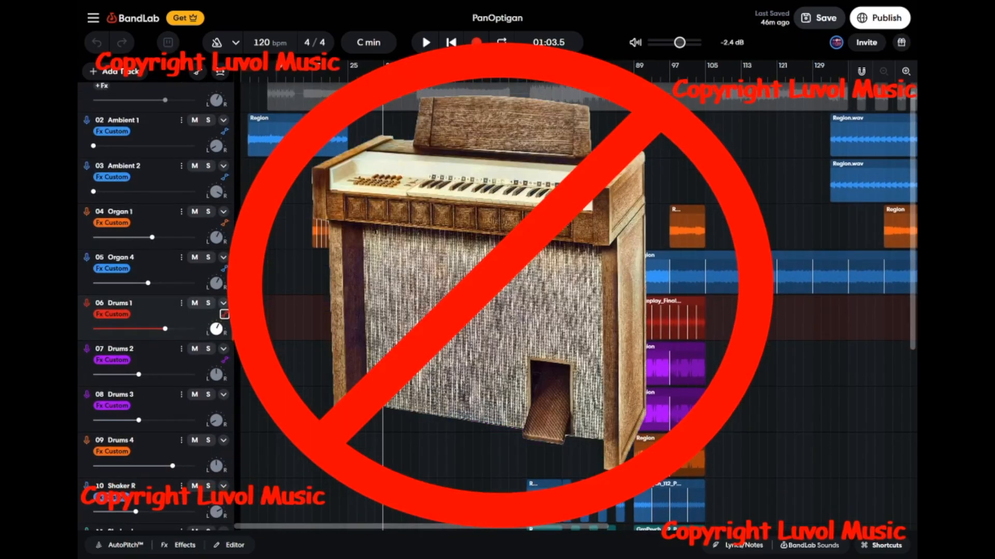
Solo the Drums 2 track and play it from bar 49, and stop playback.
{"action": "left_click", "coordinate": [489, 236]}
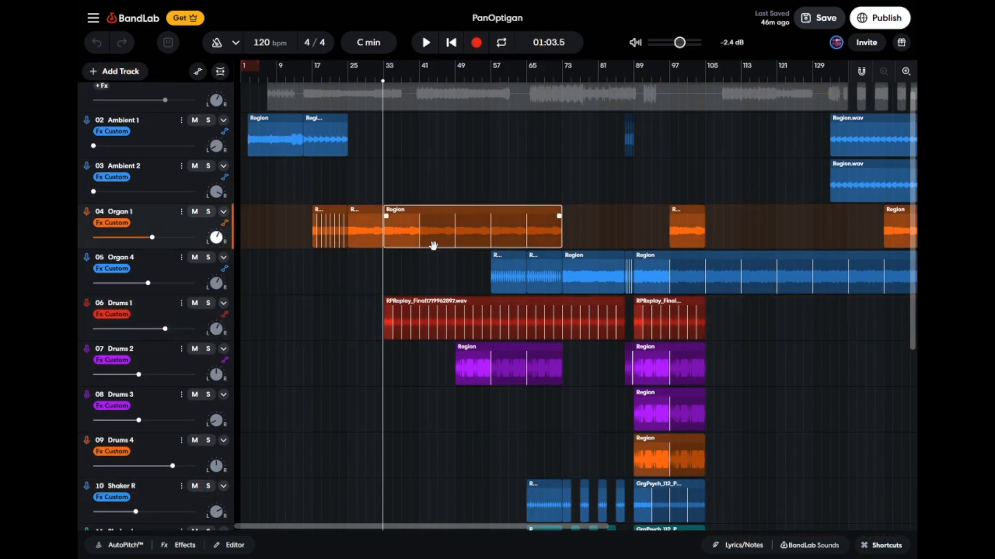
{"action": "left_click", "coordinate": [459, 81]}
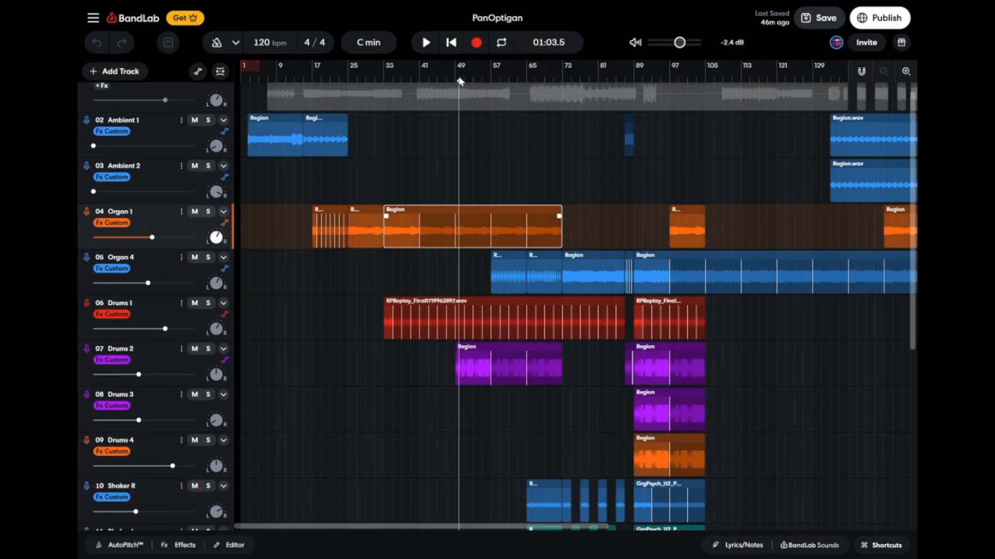
{"action": "left_click", "coordinate": [455, 81]}
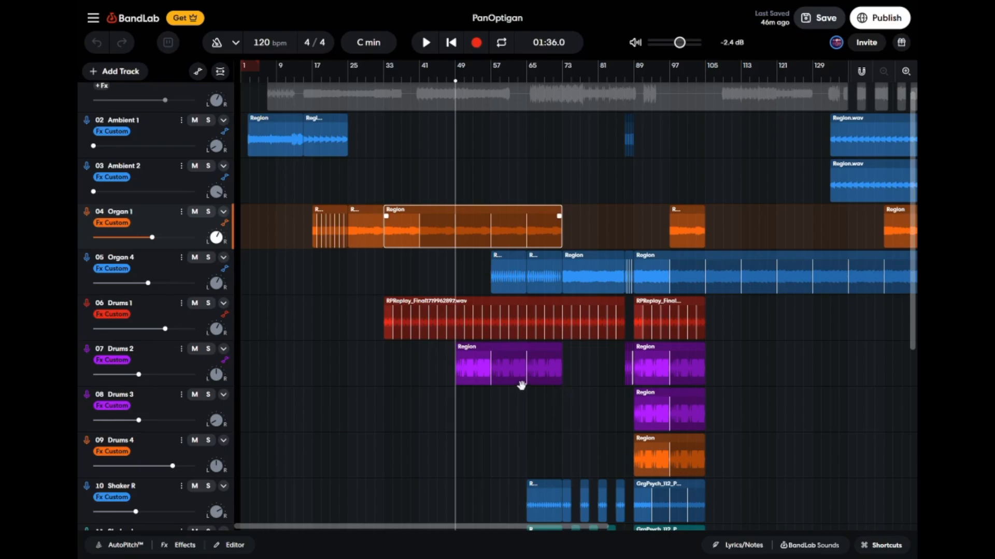
{"action": "left_click", "coordinate": [208, 368]}
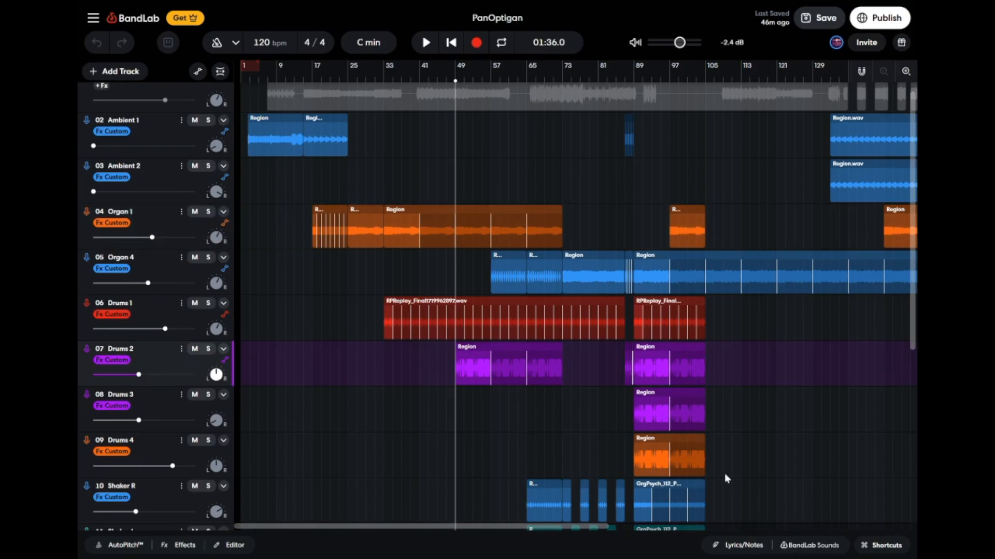
{"action": "left_click", "coordinate": [208, 350]}
{"action": "key", "text": "space"}
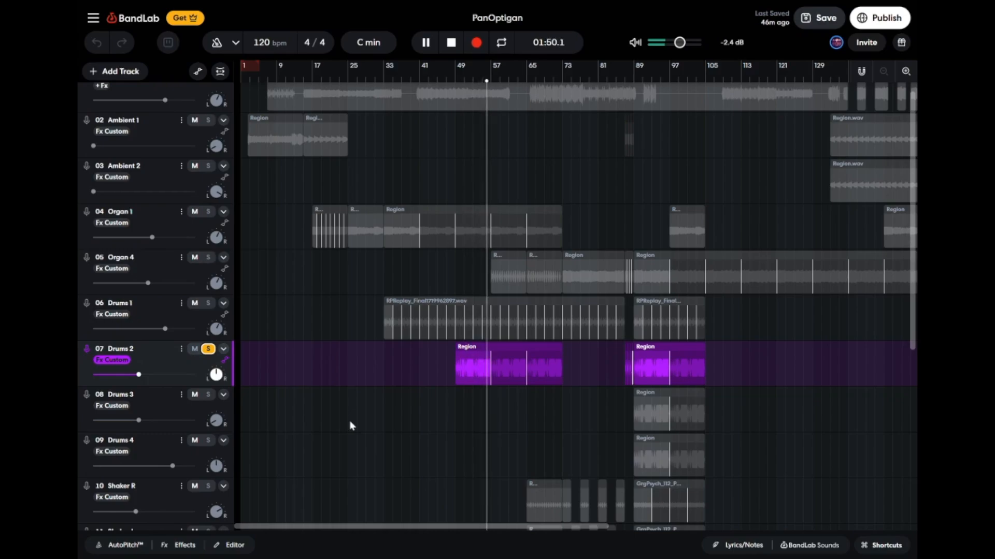
{"action": "key", "text": "space"}
Examine the Drums 2 region at bar 49 up close and turn off the track's solo.
{"action": "scroll", "coordinate": [363, 424], "scroll_direction": "up", "scroll_amount": 1}
{"action": "scroll", "coordinate": [458, 389], "scroll_direction": "up", "scroll_amount": 5}
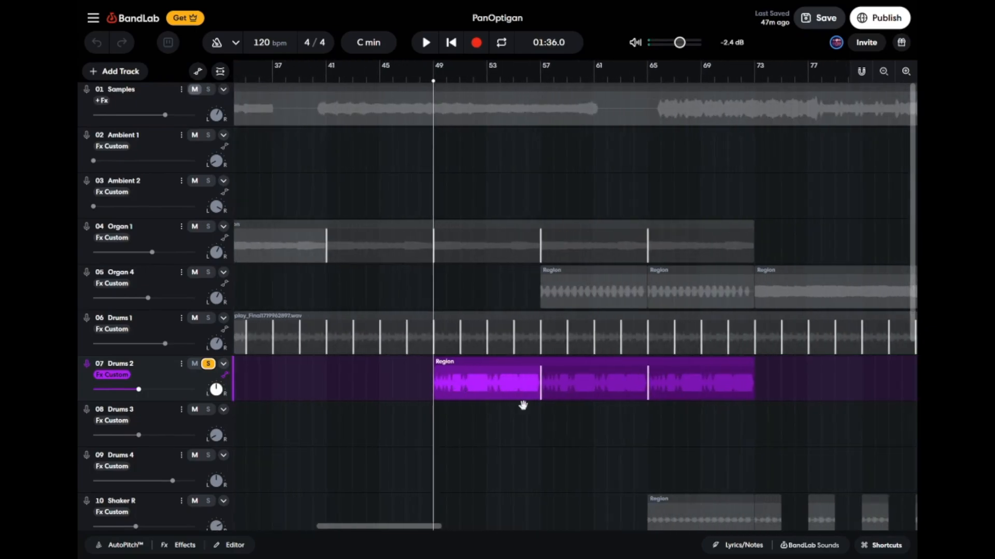
{"action": "scroll", "coordinate": [554, 415], "scroll_direction": "down", "scroll_amount": 1}
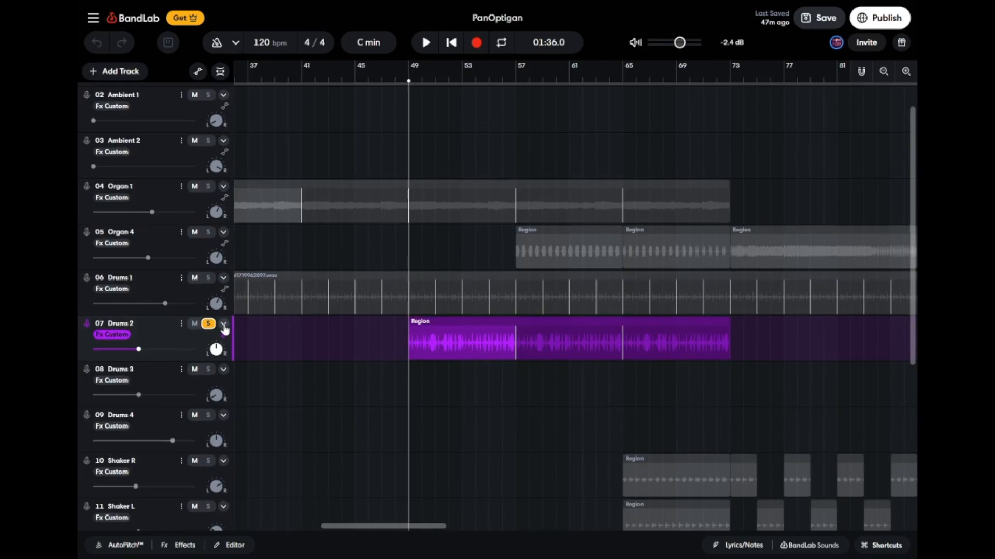
{"action": "left_click", "coordinate": [208, 323]}
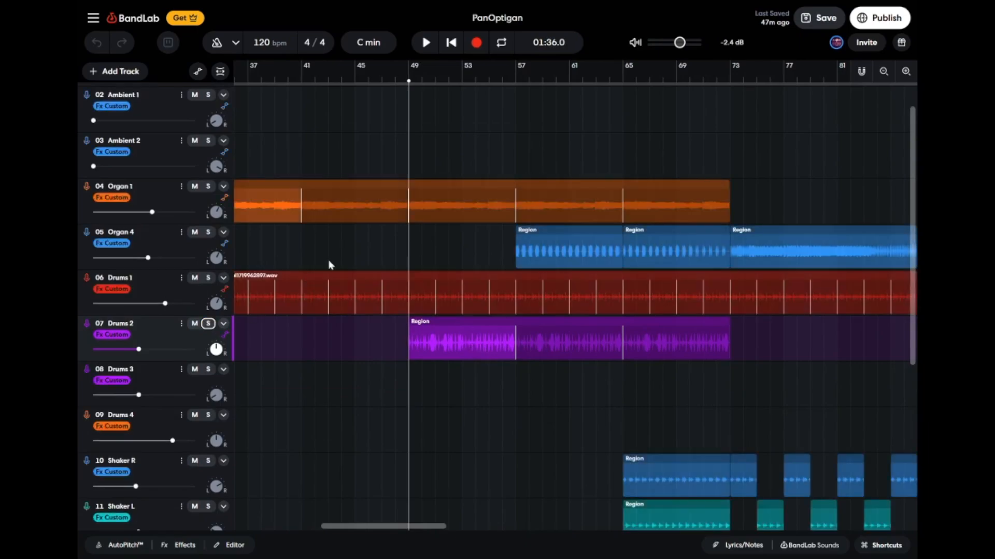
Solo the Organ 4 track and play its first region from bar 57, and stop playback.
{"action": "left_click", "coordinate": [208, 232]}
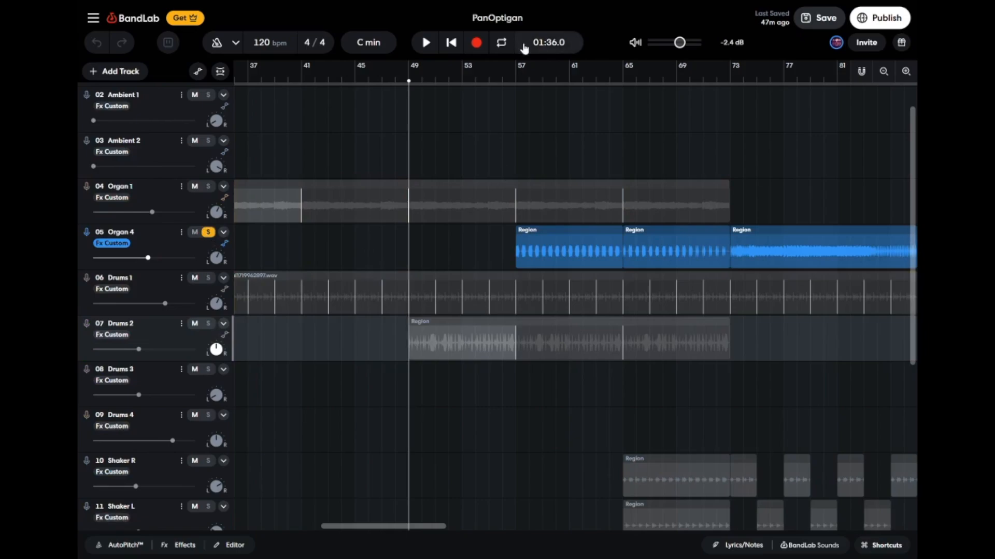
{"action": "left_click", "coordinate": [515, 80]}
{"action": "scroll", "coordinate": [561, 109], "scroll_direction": "right", "scroll_amount": 5}
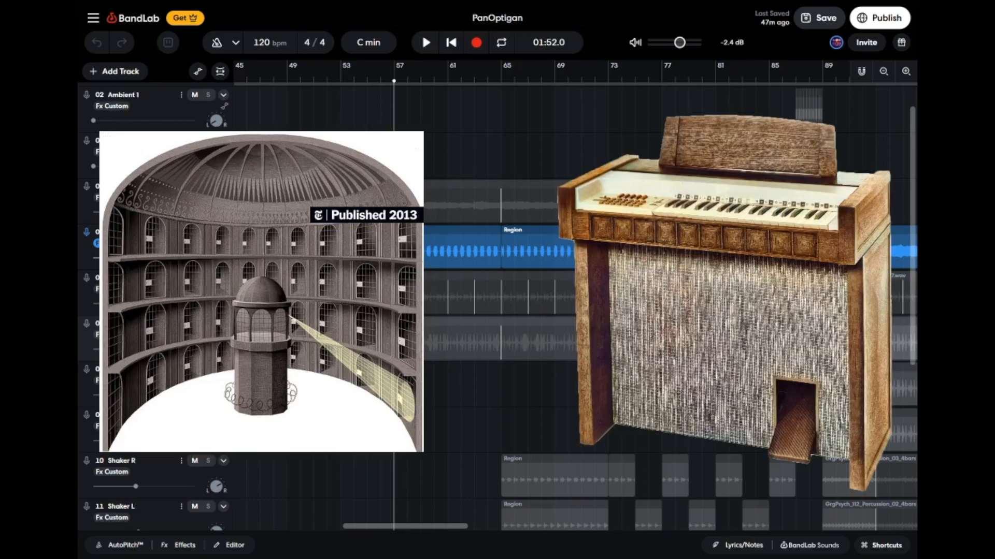
{"action": "scroll", "coordinate": [679, 192], "scroll_direction": "right", "scroll_amount": 3}
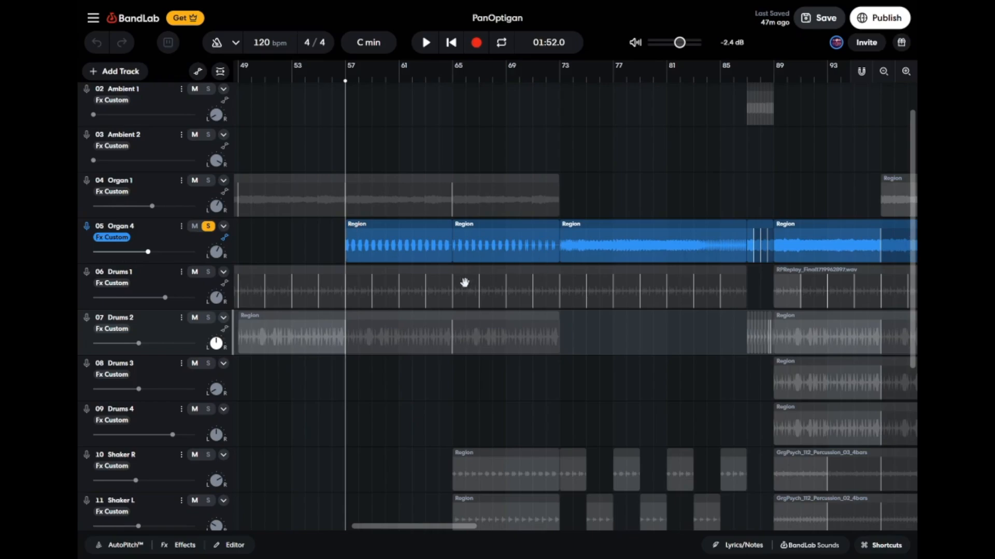
{"action": "key", "text": "space"}
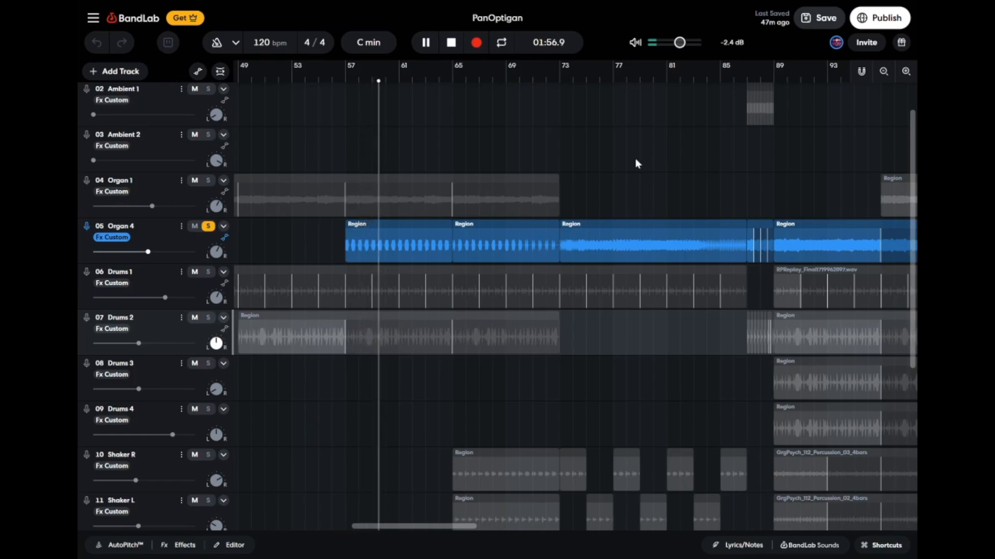
{"action": "key", "text": "space"}
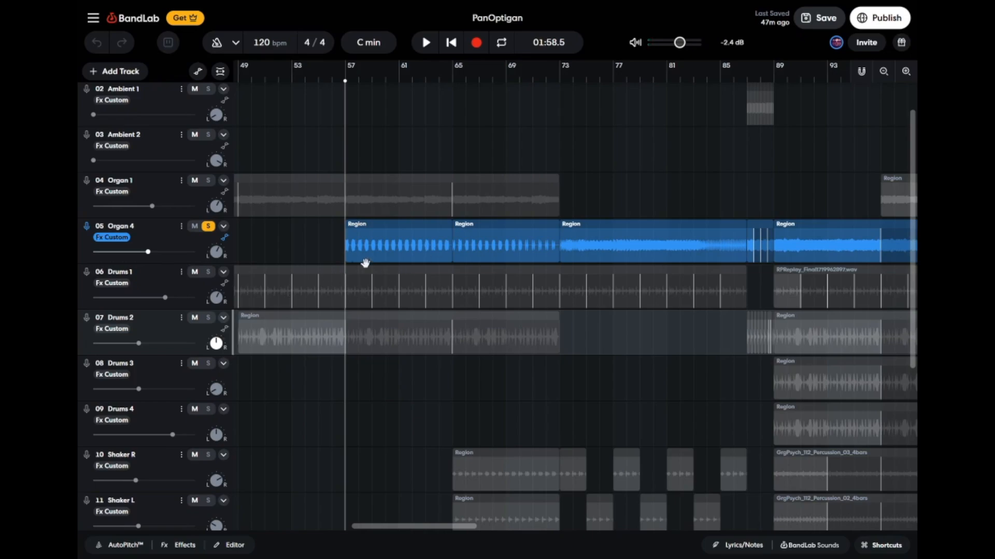
{"action": "scroll", "coordinate": [447, 264], "scroll_direction": "right", "scroll_amount": 2}
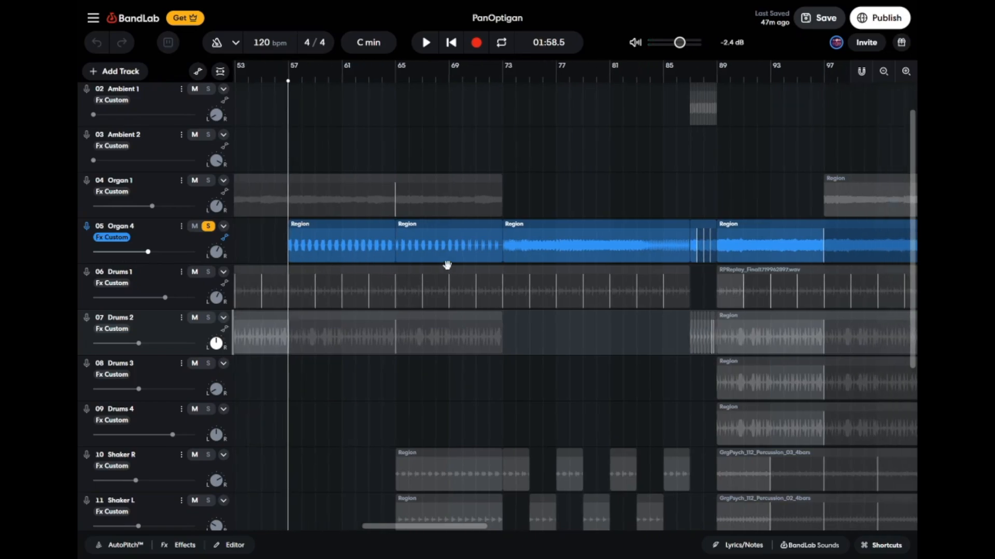
Play the soloed Organ 4 track from bar 65, and stop playback.
{"action": "left_click", "coordinate": [397, 83]}
{"action": "key", "text": "space"}
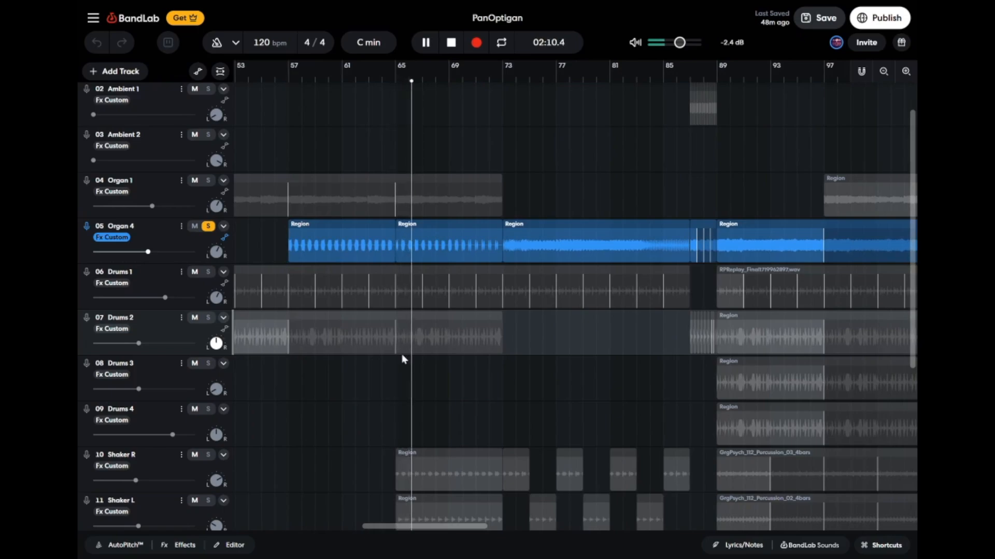
{"action": "key", "text": "space"}
Solo the Shaker R and Shaker L tracks, play them from bar 65, and stop playback.
{"action": "scroll", "coordinate": [404, 359], "scroll_direction": "down", "scroll_amount": 4}
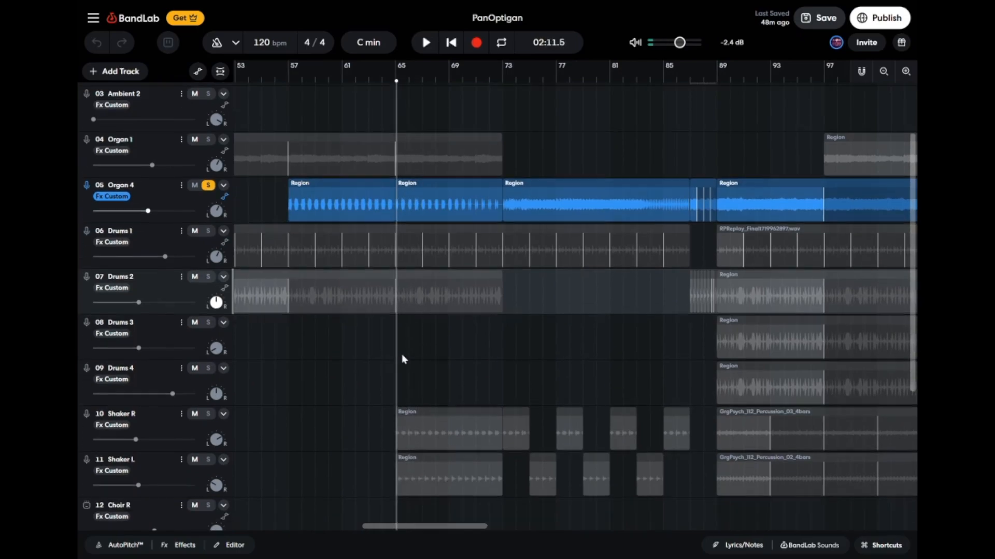
{"action": "scroll", "coordinate": [408, 361], "scroll_direction": "down", "scroll_amount": 1}
{"action": "left_click", "coordinate": [208, 257]}
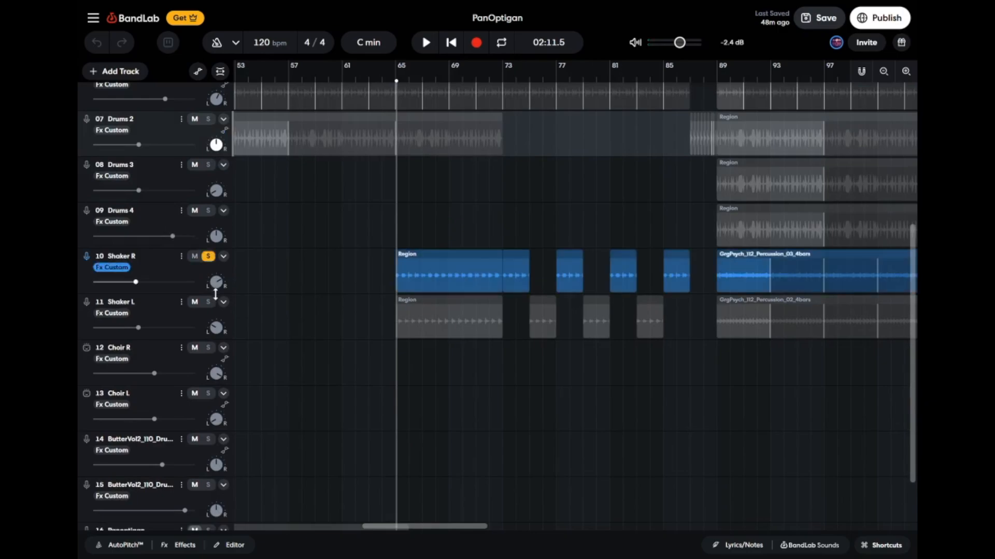
{"action": "left_click", "coordinate": [208, 302]}
{"action": "scroll", "coordinate": [335, 294], "scroll_direction": "up", "scroll_amount": 3}
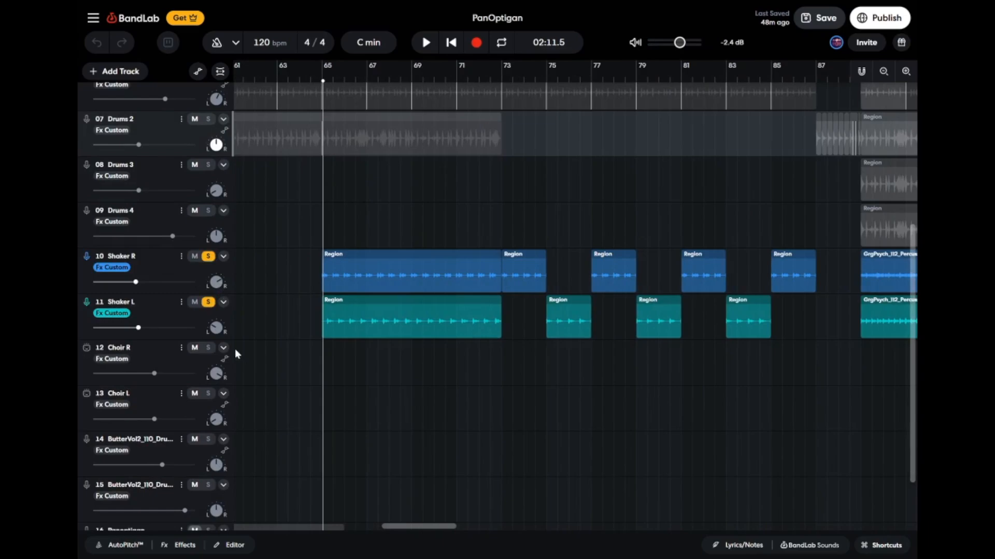
{"action": "key", "text": "space"}
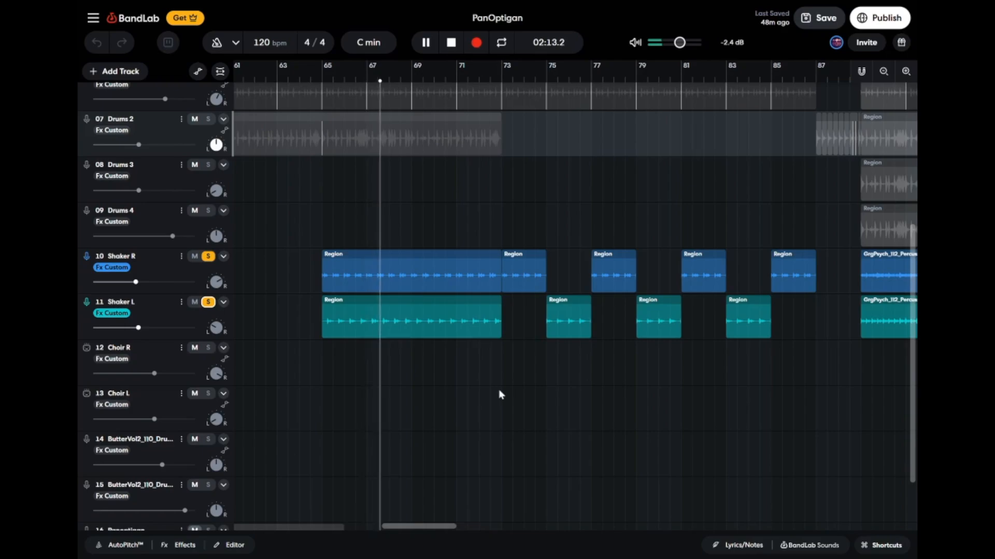
{"action": "key", "text": "space"}
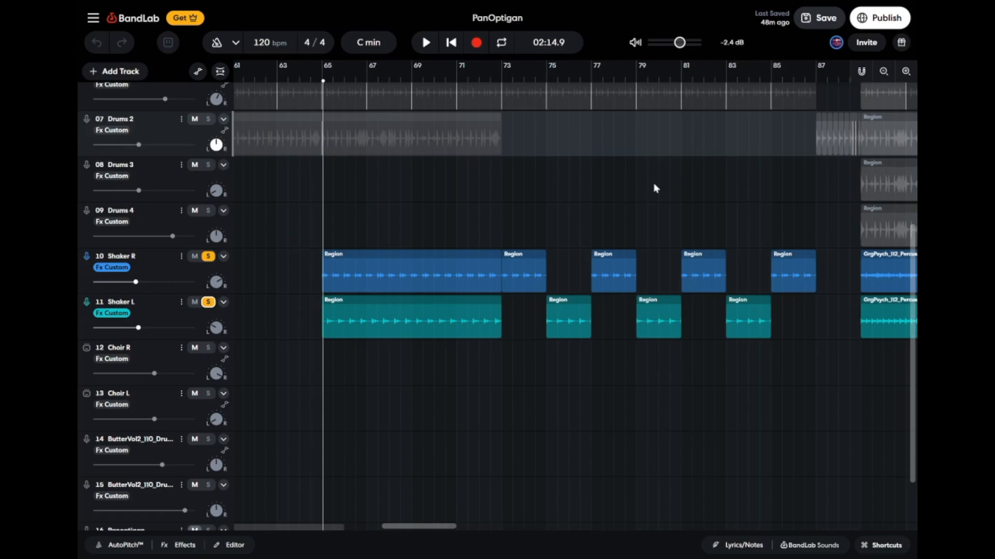
Turn off solo on the Shaker R and Shaker L tracks.
{"action": "scroll", "coordinate": [655, 188], "scroll_direction": "right", "scroll_amount": 2}
{"action": "left_click", "coordinate": [208, 256]}
{"action": "left_click", "coordinate": [208, 302]}
Play the soloed Organ 4 track from bar 73, solo Drums 1 alongside it during playback, and stop playback.
{"action": "scroll", "coordinate": [397, 178], "scroll_direction": "up", "scroll_amount": 4}
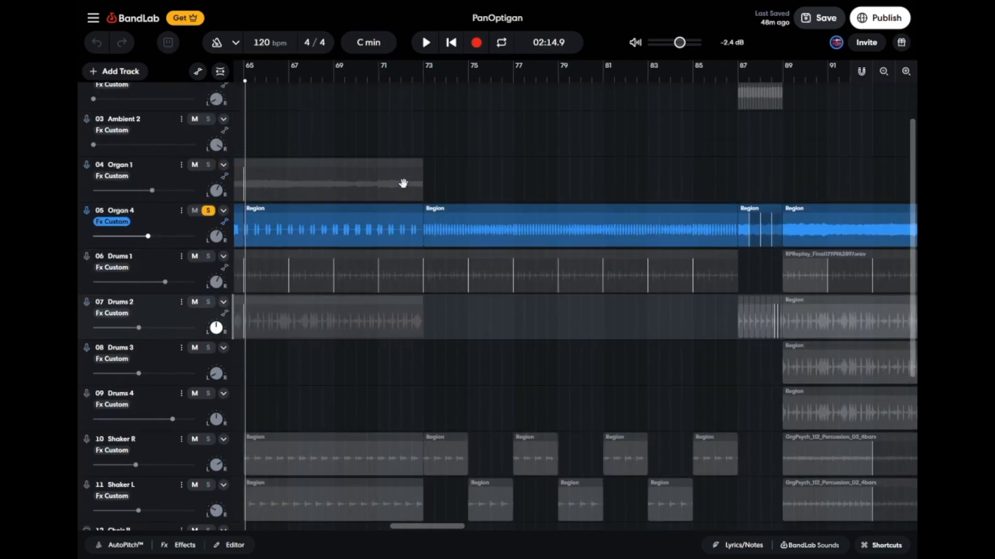
{"action": "scroll", "coordinate": [495, 181], "scroll_direction": "right", "scroll_amount": 1}
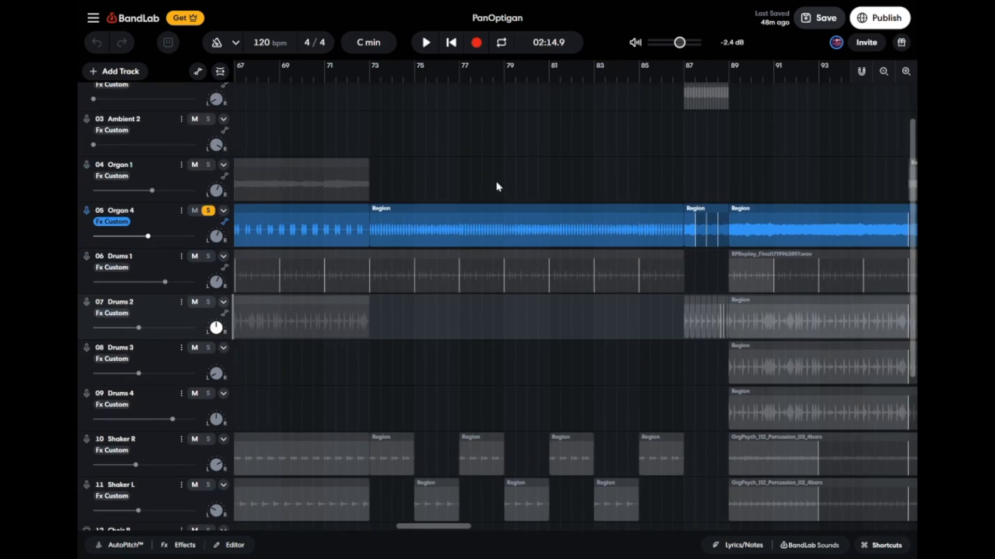
{"action": "left_click", "coordinate": [370, 81]}
{"action": "key", "text": "space"}
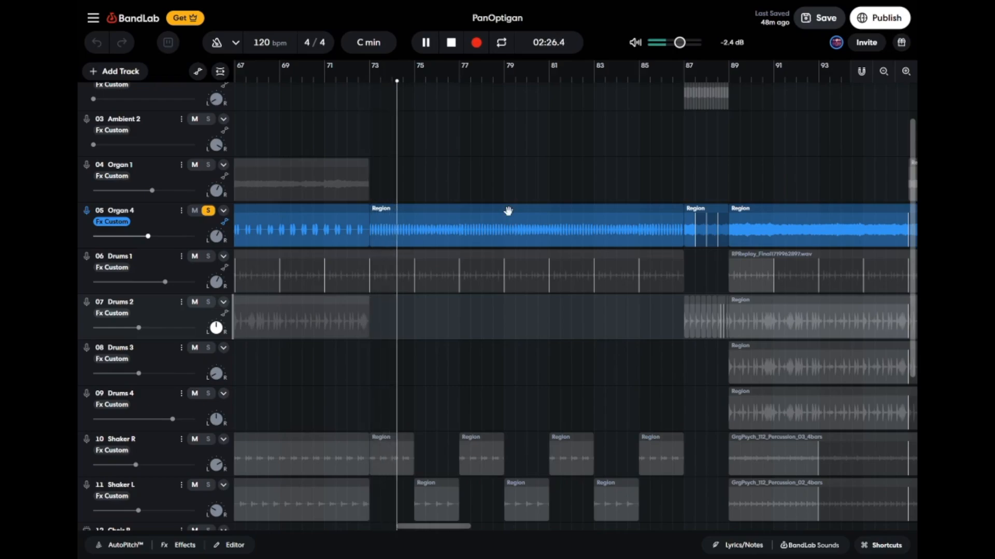
{"action": "left_click", "coordinate": [209, 257]}
{"action": "scroll", "coordinate": [576, 294], "scroll_direction": "right", "scroll_amount": 2}
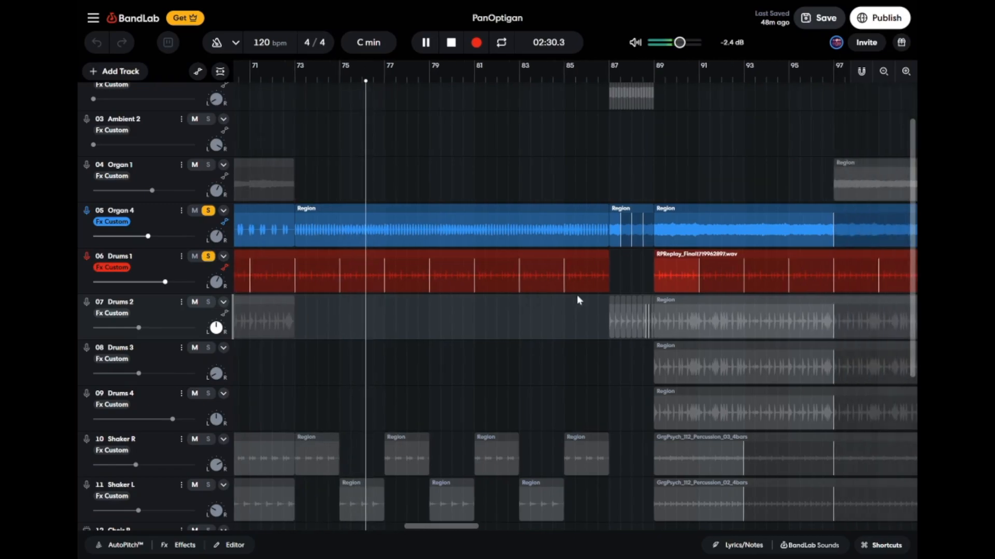
{"action": "scroll", "coordinate": [577, 294], "scroll_direction": "down", "scroll_amount": 3}
{"action": "scroll", "coordinate": [583, 302], "scroll_direction": "up", "scroll_amount": 2}
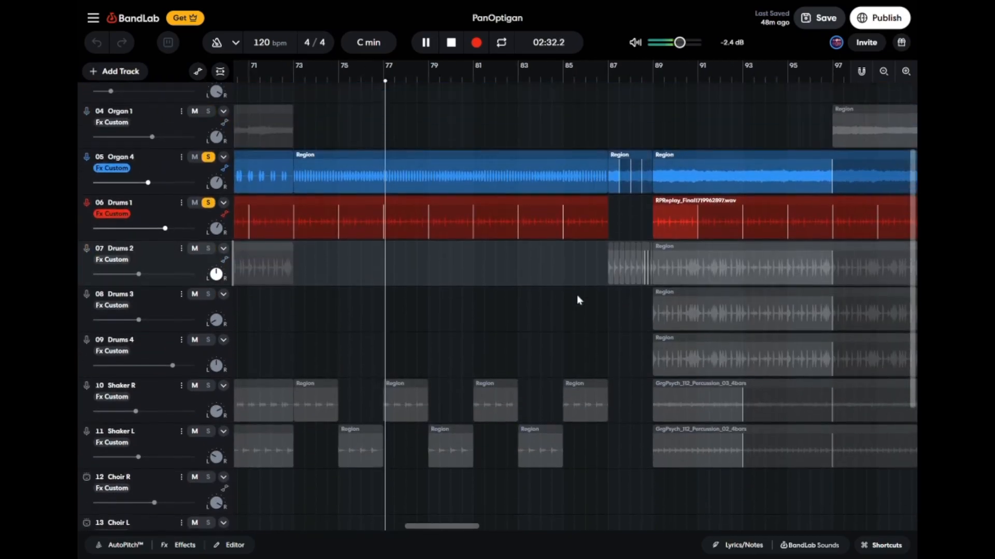
{"action": "key", "text": "space"}
Turn off solo on the Organ 4 and Drums 1 tracks.
{"action": "scroll", "coordinate": [576, 300], "scroll_direction": "right", "scroll_amount": 2}
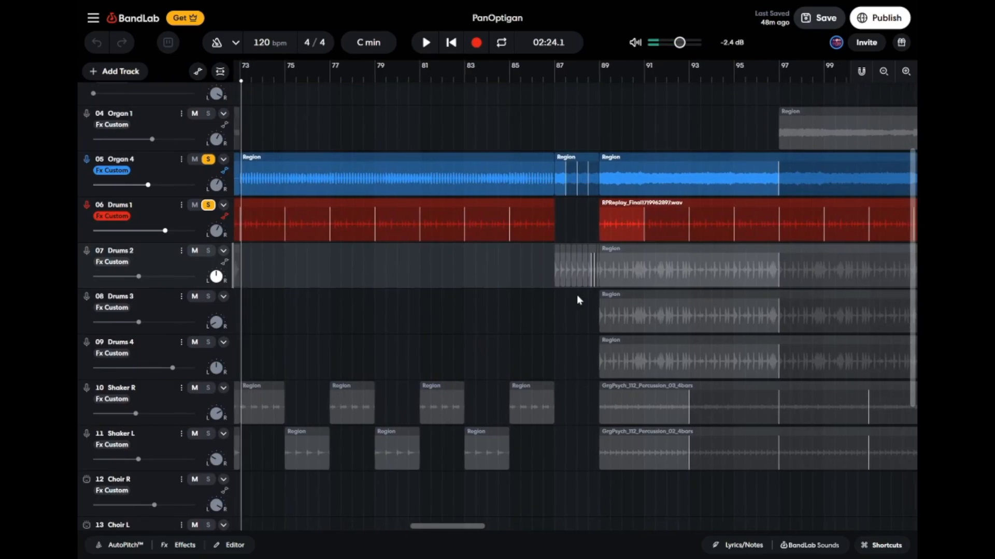
{"action": "scroll", "coordinate": [576, 299], "scroll_direction": "up", "scroll_amount": 3}
{"action": "left_click", "coordinate": [212, 274]}
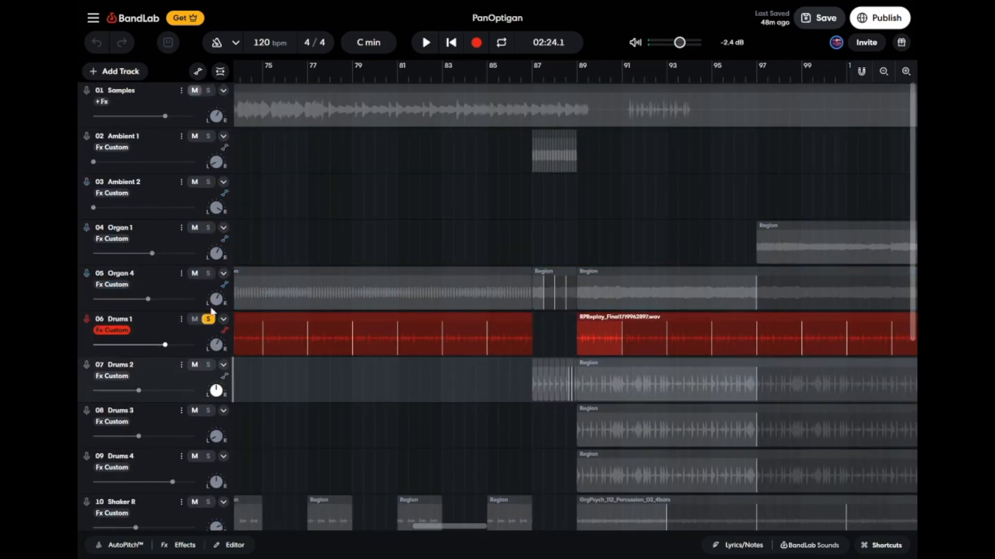
{"action": "left_click", "coordinate": [209, 320]}
Solo the Ambient 1 track and play its region from bar 87, and stop playback.
{"action": "scroll", "coordinate": [486, 229], "scroll_direction": "right", "scroll_amount": 4}
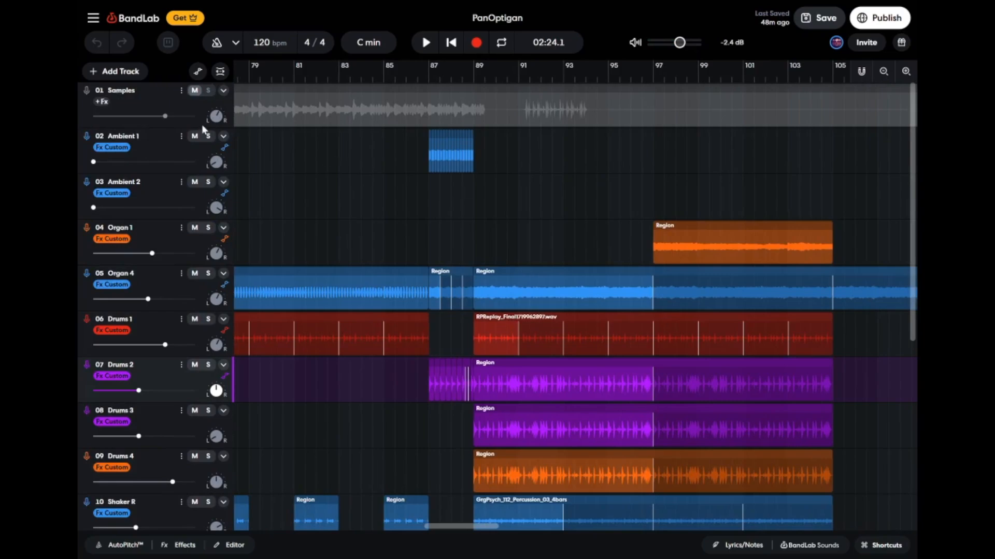
{"action": "left_click", "coordinate": [207, 136]}
{"action": "left_click", "coordinate": [428, 79]}
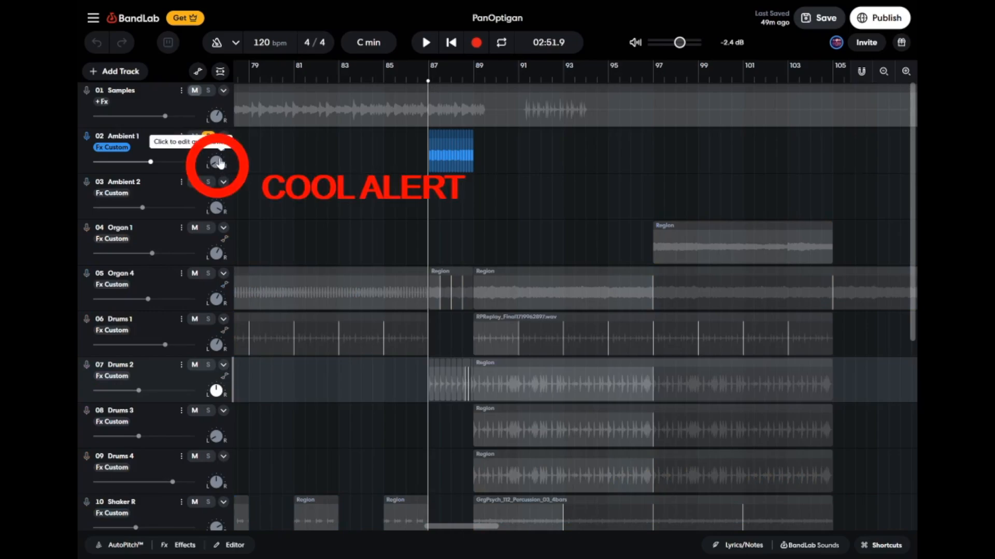
{"action": "key", "text": "space"}
{"action": "key", "text": "space"}
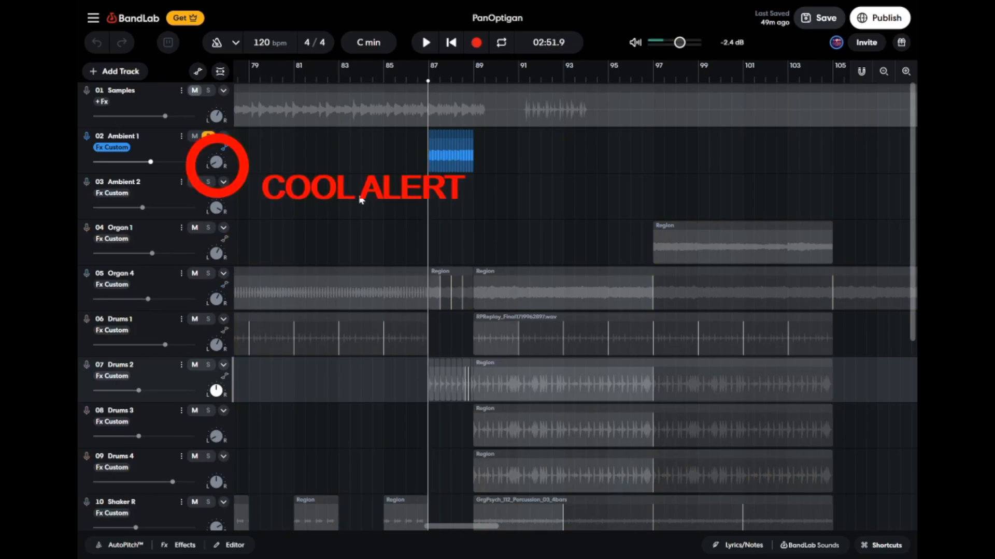
{"action": "key", "text": "space"}
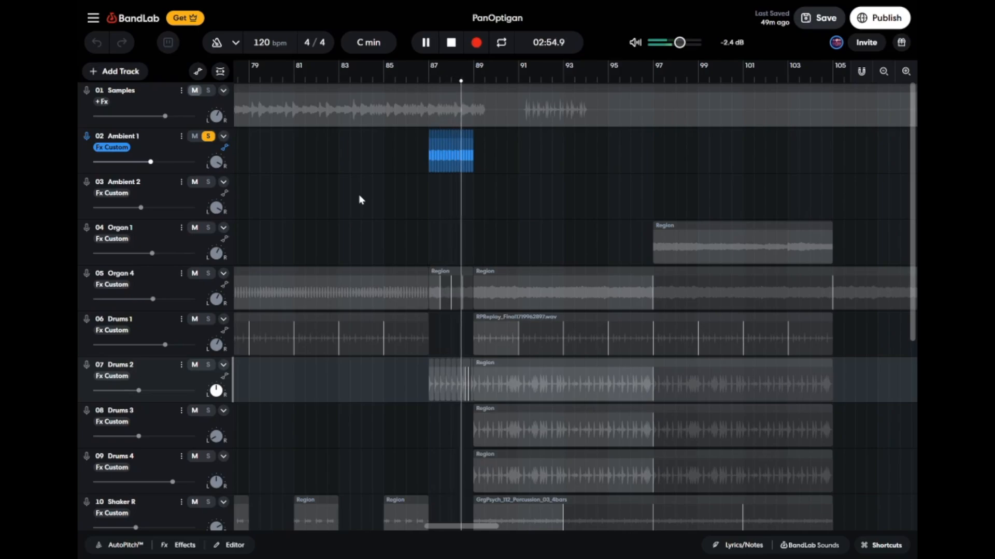
{"action": "key", "text": "space"}
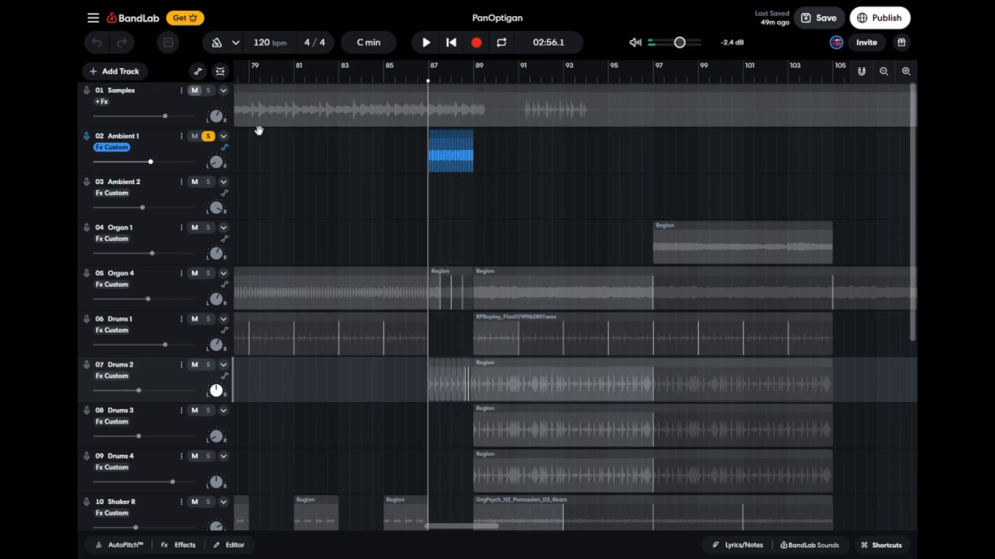
Show Ambient 1's Pan automation, examine its points between bars 87 and 89 up close, and hide the automation.
{"action": "left_click", "coordinate": [226, 150]}
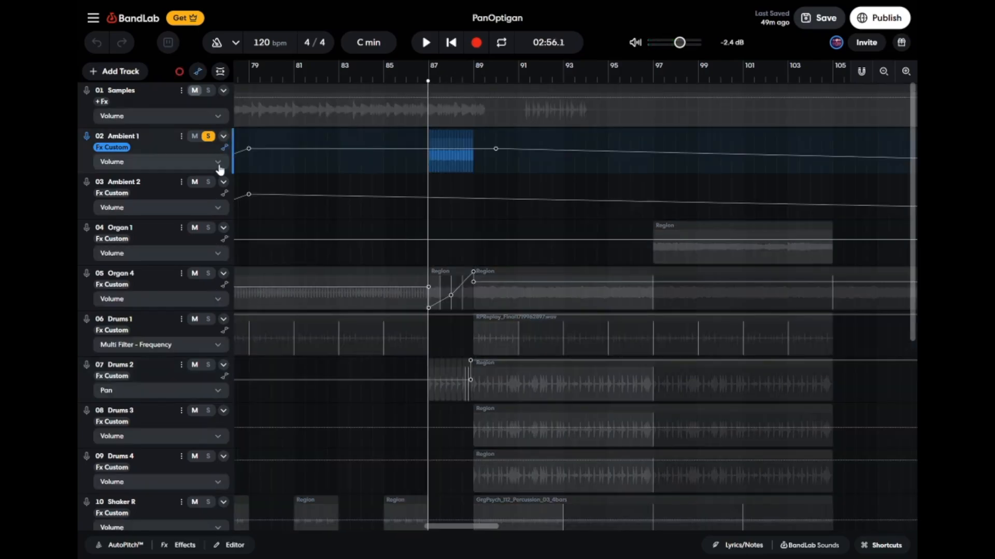
{"action": "left_click", "coordinate": [217, 164]}
{"action": "left_click", "coordinate": [258, 182]}
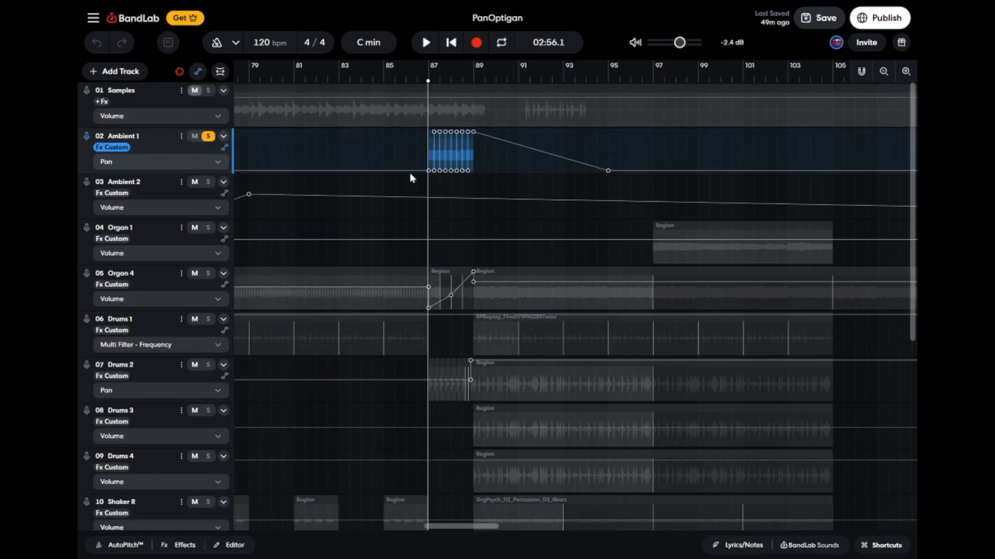
{"action": "scroll", "coordinate": [412, 168], "scroll_direction": "up", "scroll_amount": 4}
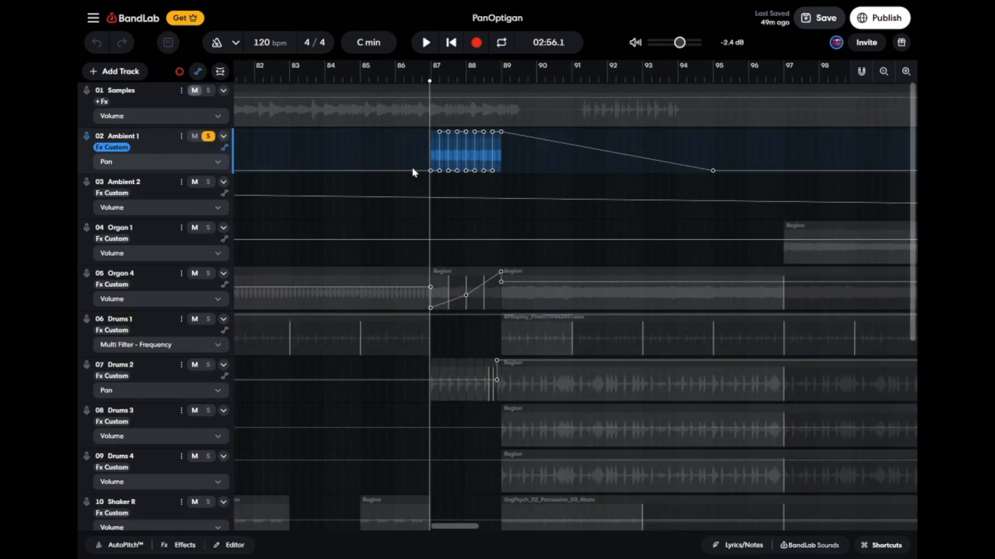
{"action": "scroll", "coordinate": [508, 172], "scroll_direction": "up", "scroll_amount": 2}
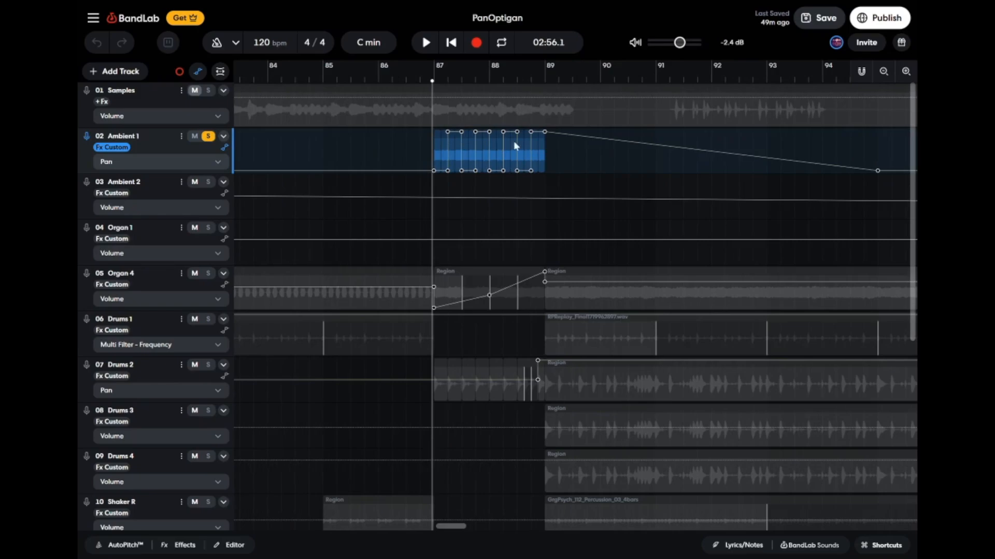
{"action": "left_click", "coordinate": [226, 149]}
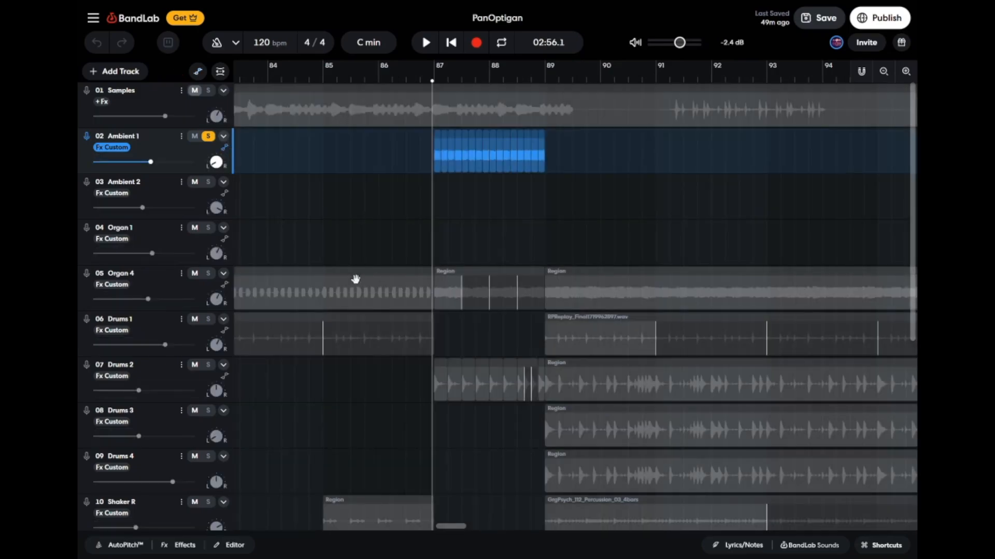
Switch the solo from Ambient 1 to Drums 2, play it from bar 87, and stop playback.
{"action": "left_click", "coordinate": [209, 137]}
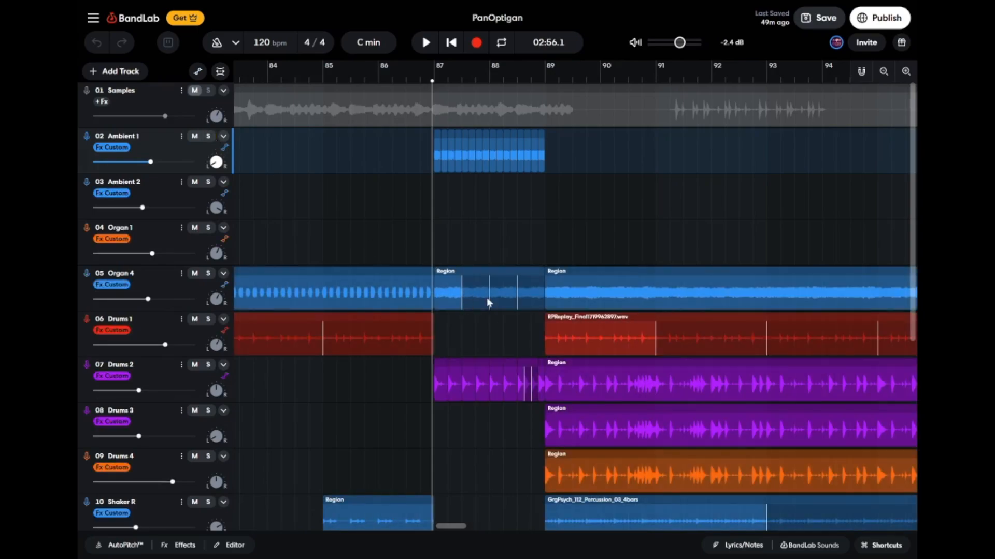
{"action": "scroll", "coordinate": [486, 297], "scroll_direction": "down", "scroll_amount": 2}
{"action": "left_click", "coordinate": [209, 254]}
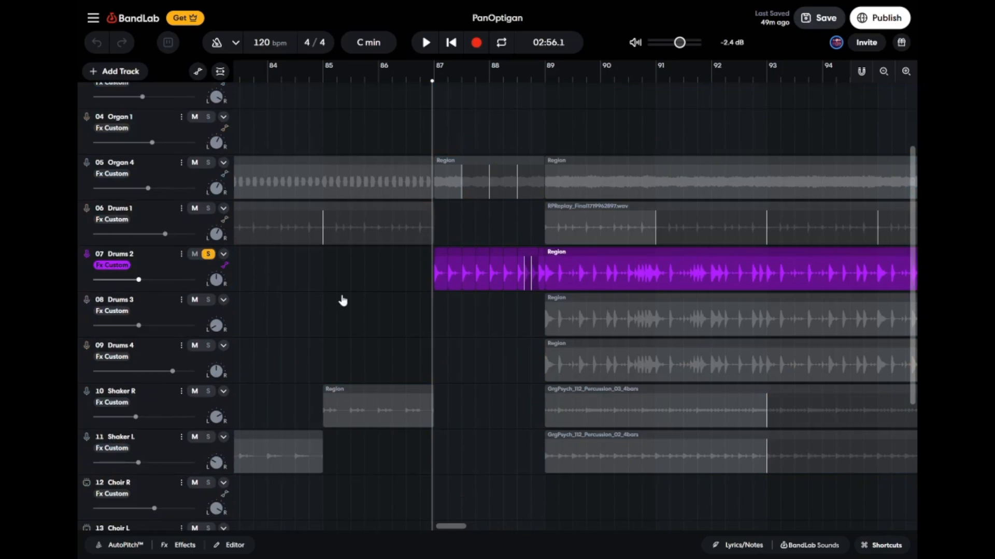
{"action": "key", "text": "space"}
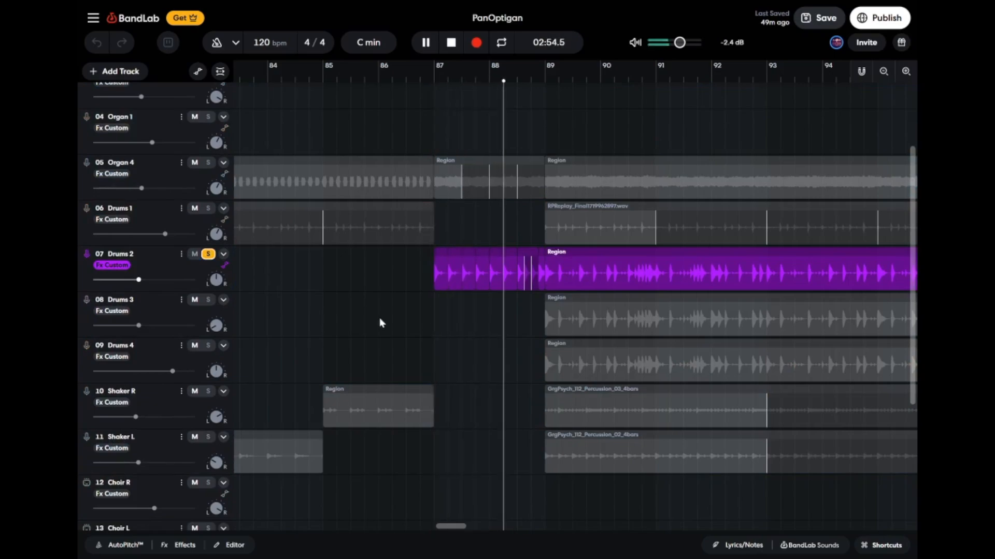
{"action": "key", "text": "space"}
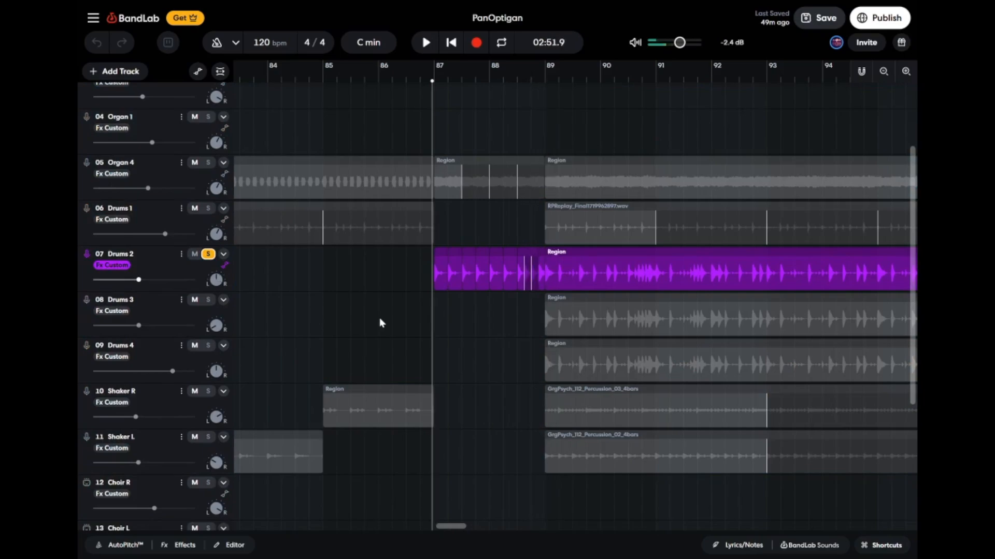
Examine the Drums 2 regions between bars 87 and 89 up close and turn off the track's solo.
{"action": "scroll", "coordinate": [379, 319], "scroll_direction": "up", "scroll_amount": 2}
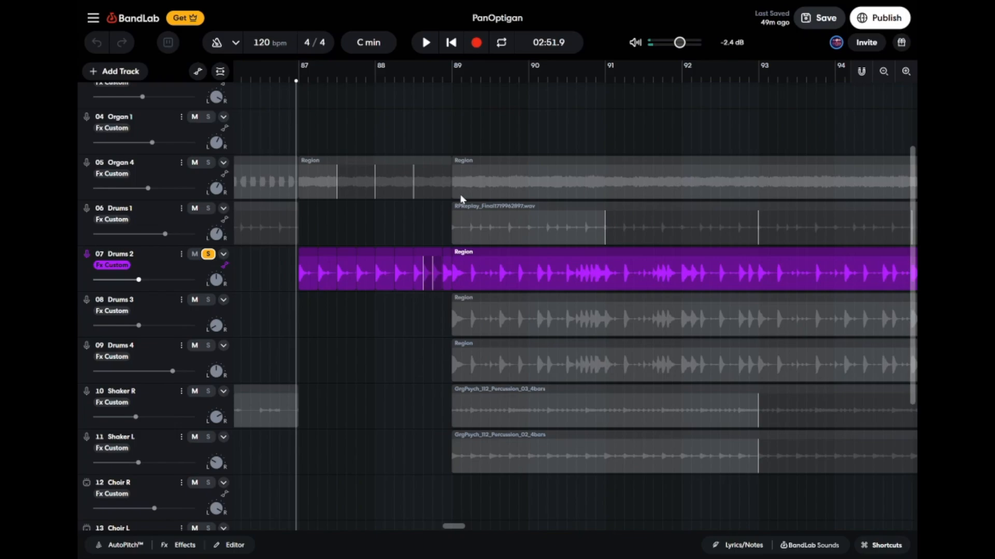
{"action": "scroll", "coordinate": [415, 194], "scroll_direction": "down", "scroll_amount": 1}
{"action": "scroll", "coordinate": [414, 194], "scroll_direction": "down", "scroll_amount": 5}
{"action": "scroll", "coordinate": [441, 211], "scroll_direction": "right", "scroll_amount": 3}
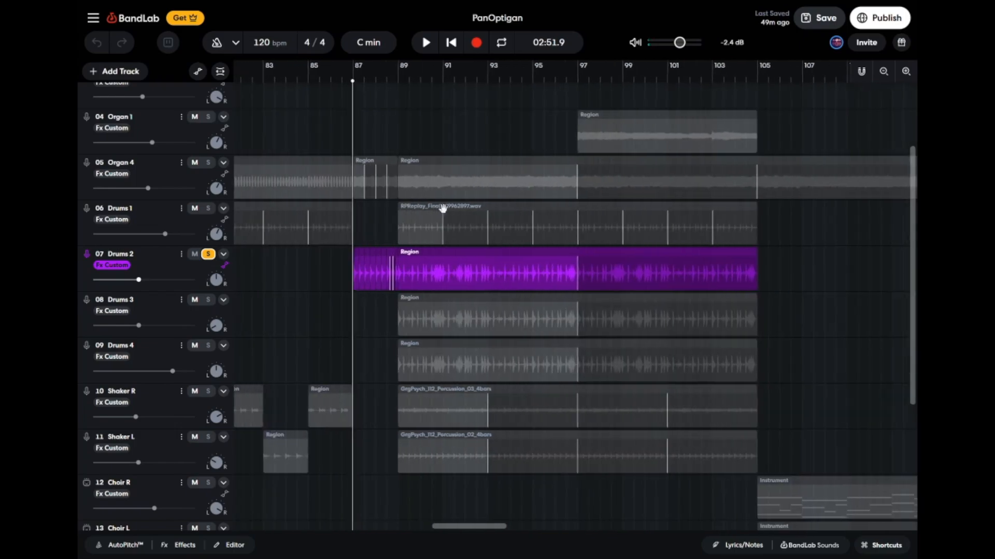
{"action": "left_click", "coordinate": [209, 254]}
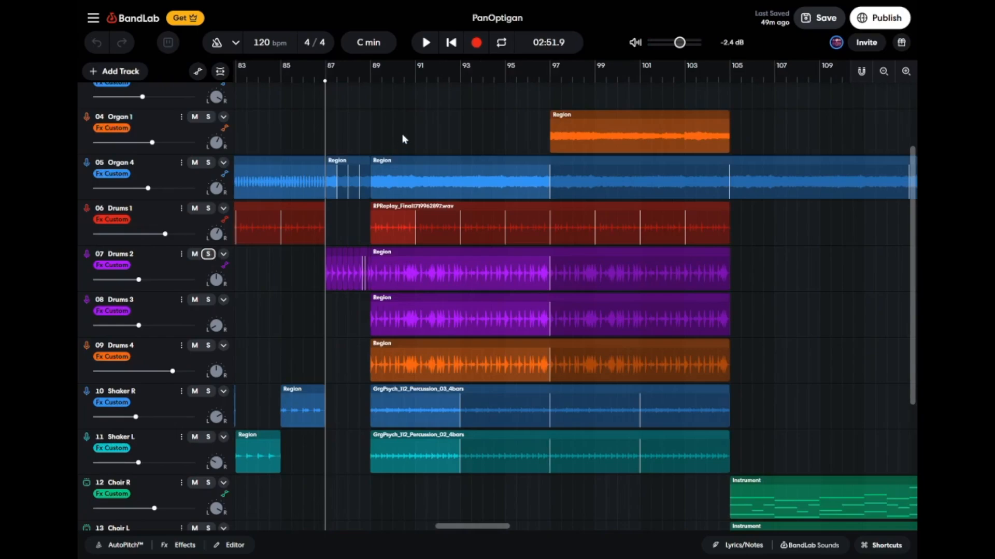
Solo the Drums 2, Drums 3 and Drums 4 tracks and play them together from just before bar 89.
{"action": "left_click", "coordinate": [372, 77]}
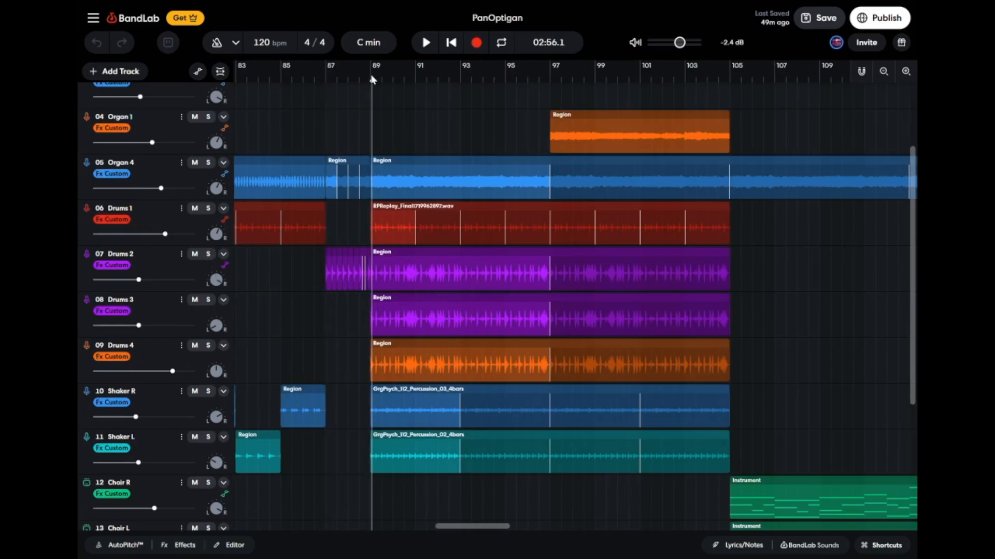
{"action": "left_click", "coordinate": [369, 82]}
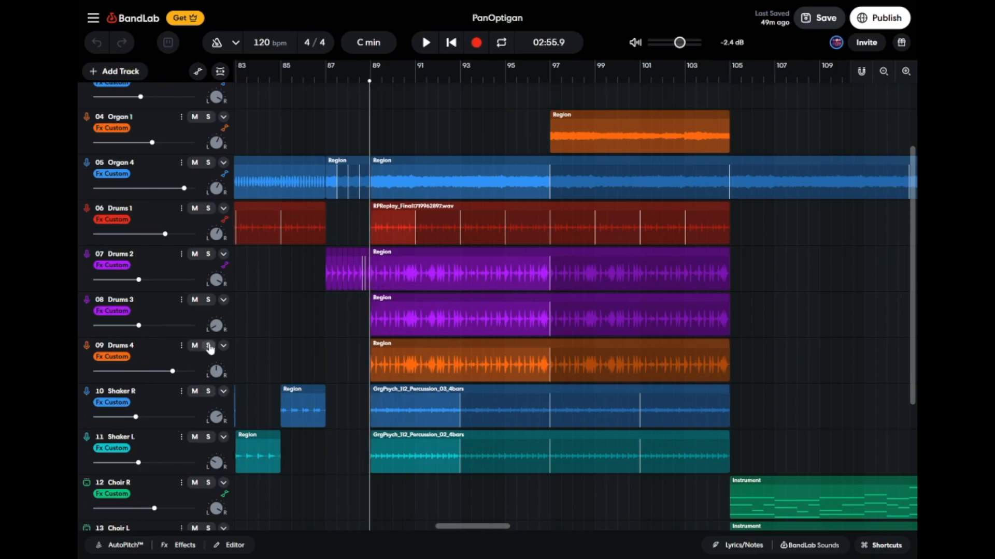
{"action": "left_click", "coordinate": [208, 346]}
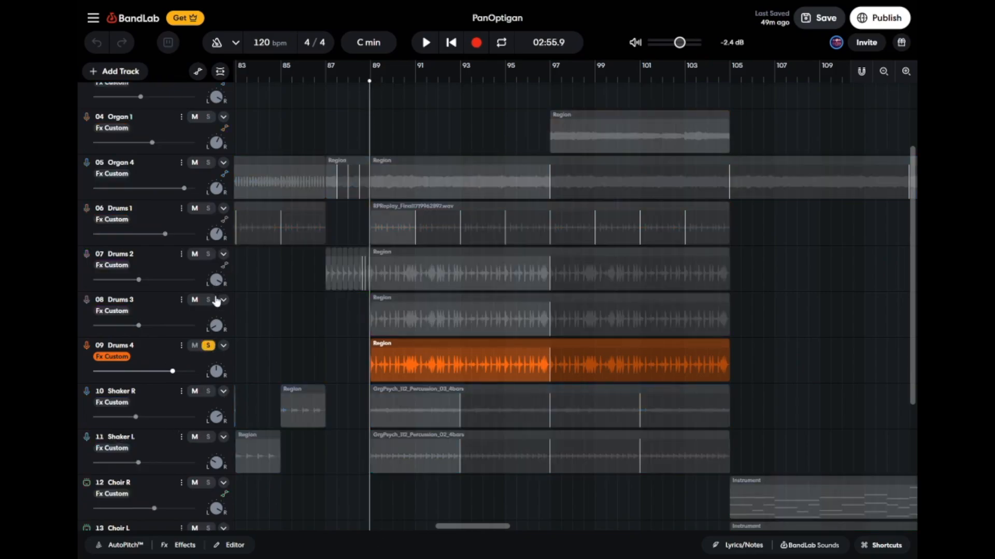
{"action": "left_click", "coordinate": [208, 300]}
{"action": "left_click", "coordinate": [211, 255]}
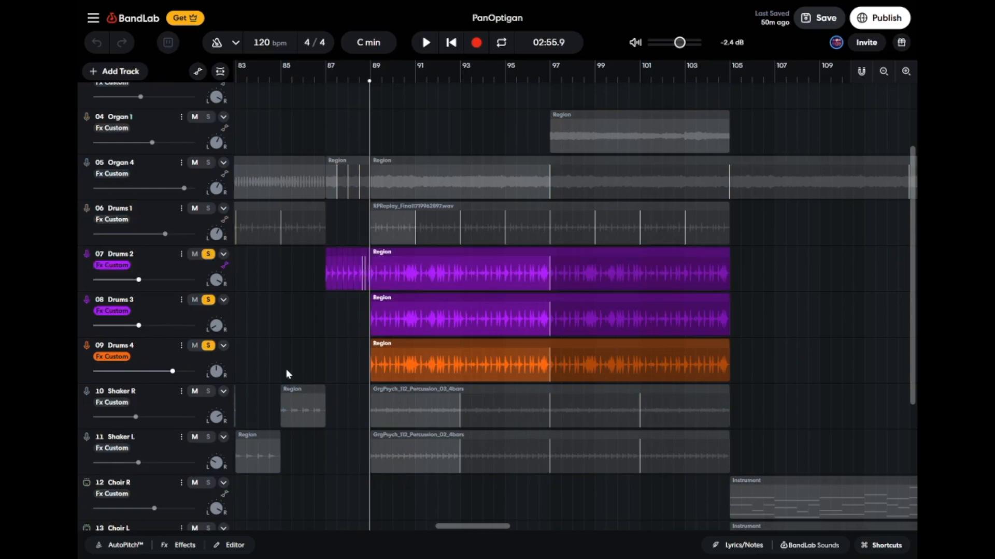
{"action": "key", "text": "space"}
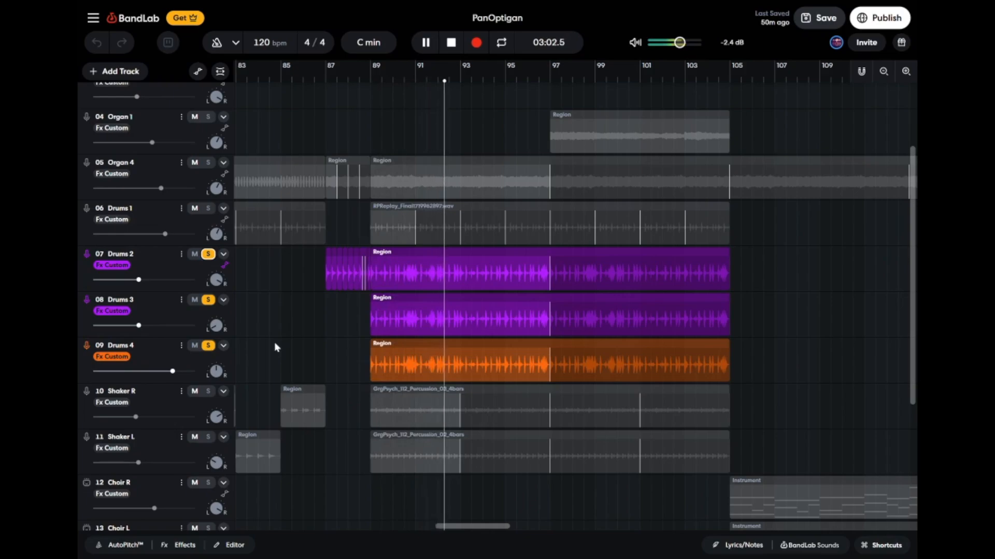
Stop playback and turn off the solo on Drums 4.
{"action": "key", "text": "space"}
{"action": "left_click", "coordinate": [208, 346]}
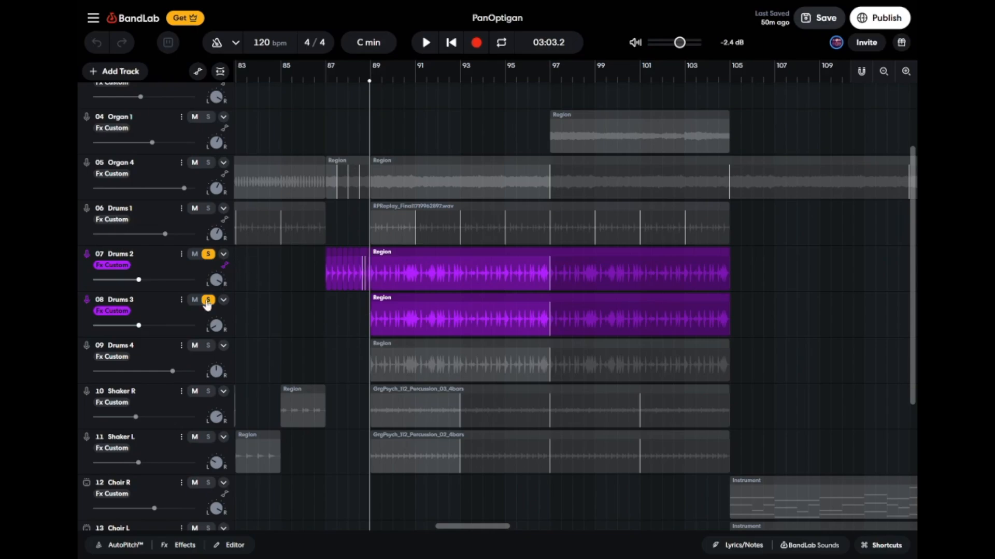
Open the effects of the Drums 3 track and enable its EQ3-M effect.
{"action": "left_click", "coordinate": [147, 307]}
{"action": "left_click", "coordinate": [178, 548]}
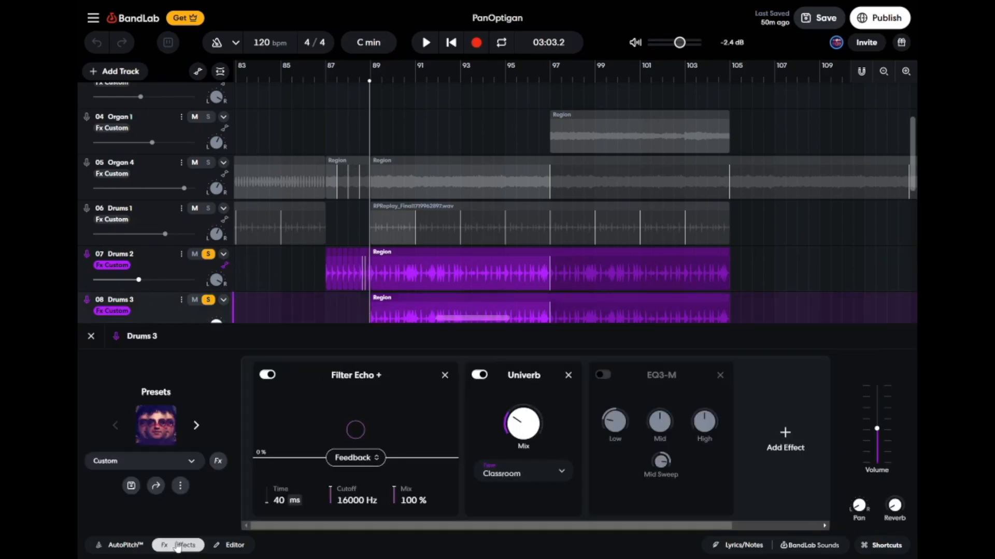
{"action": "scroll", "coordinate": [319, 266], "scroll_direction": "down", "scroll_amount": 1}
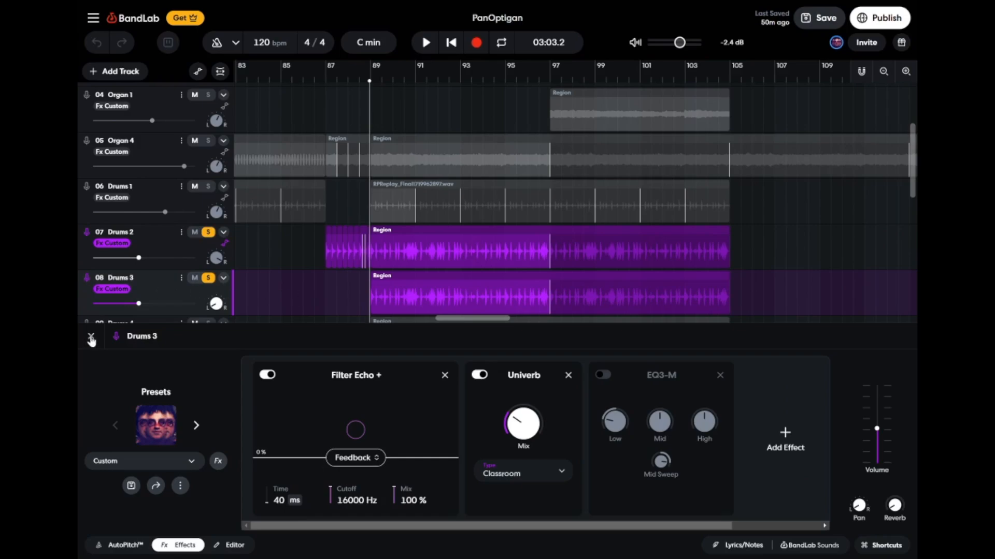
{"action": "left_click", "coordinate": [602, 375]}
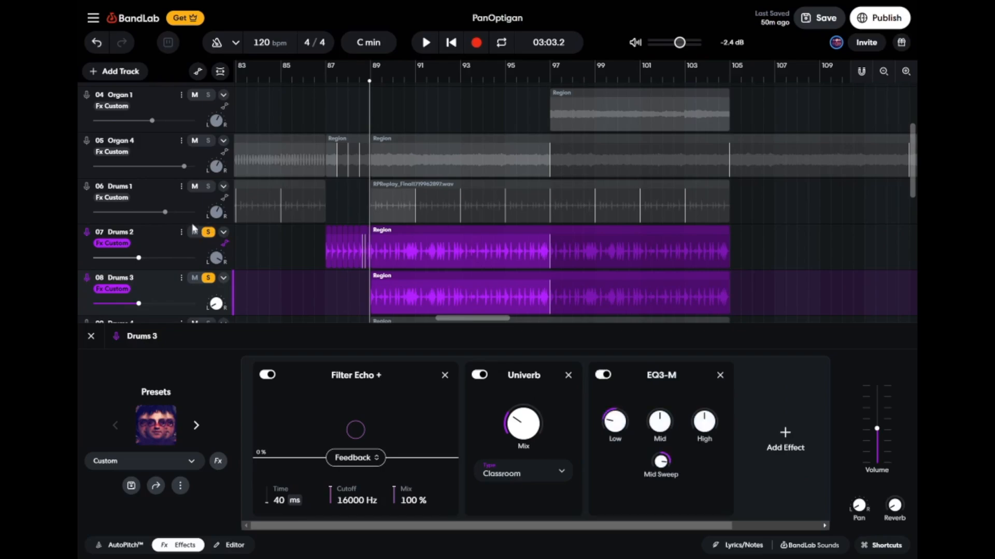
Review the effects on the Drums 2 track and close the effects view.
{"action": "left_click", "coordinate": [203, 249]}
{"action": "left_click", "coordinate": [387, 383]}
{"action": "left_click", "coordinate": [91, 336]}
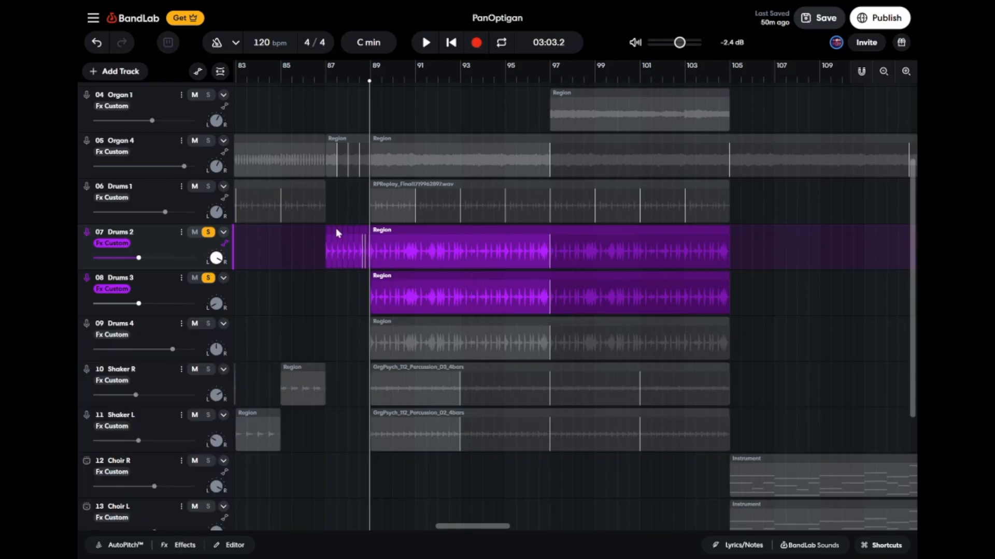
Solo Drums 4 alongside Drums 2 and Drums 3, play them from just before bar 89, and stop playback.
{"action": "left_click", "coordinate": [207, 324]}
{"action": "key", "text": "space"}
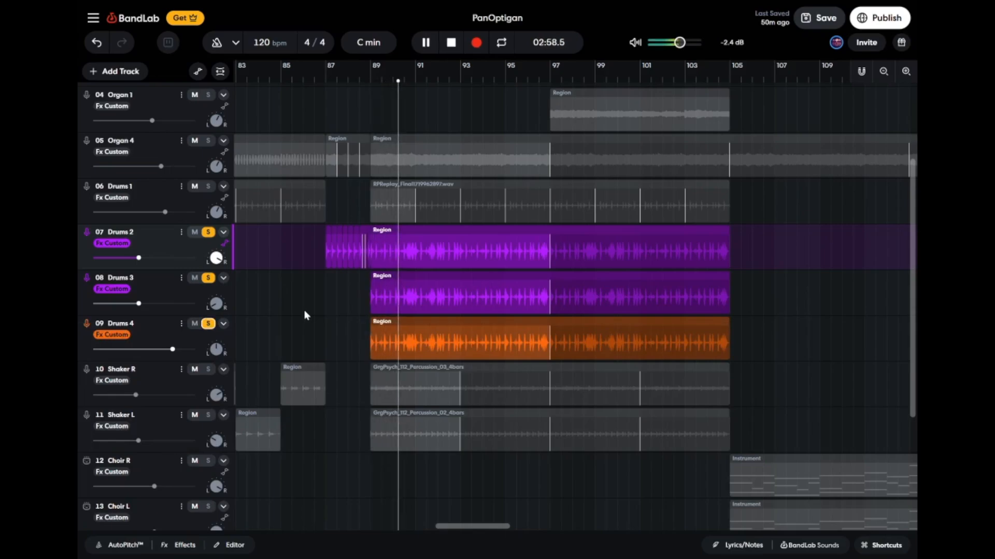
{"action": "key", "text": "space"}
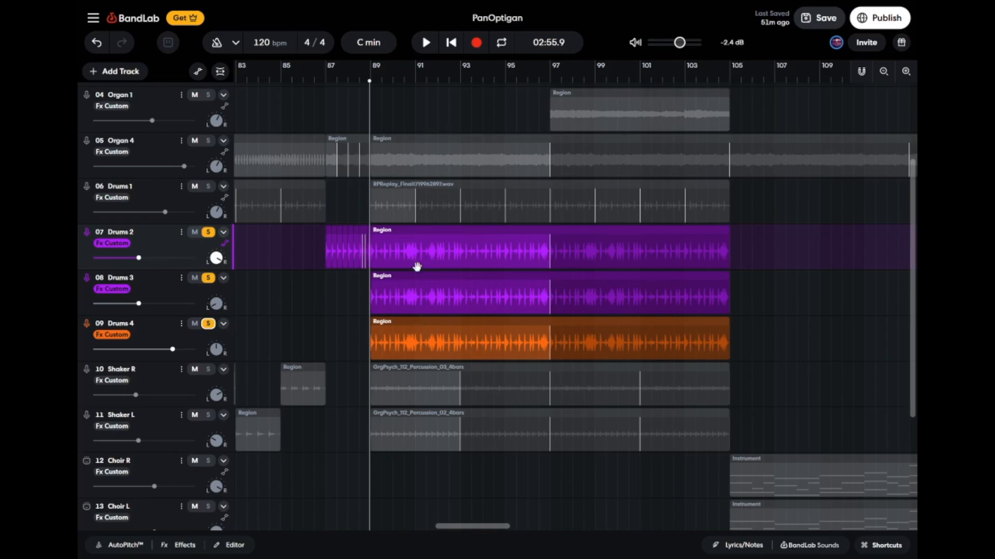
Review the effects chain on the Drums 4 track and close the effects view.
{"action": "left_click", "coordinate": [209, 341]}
{"action": "left_click", "coordinate": [175, 545]}
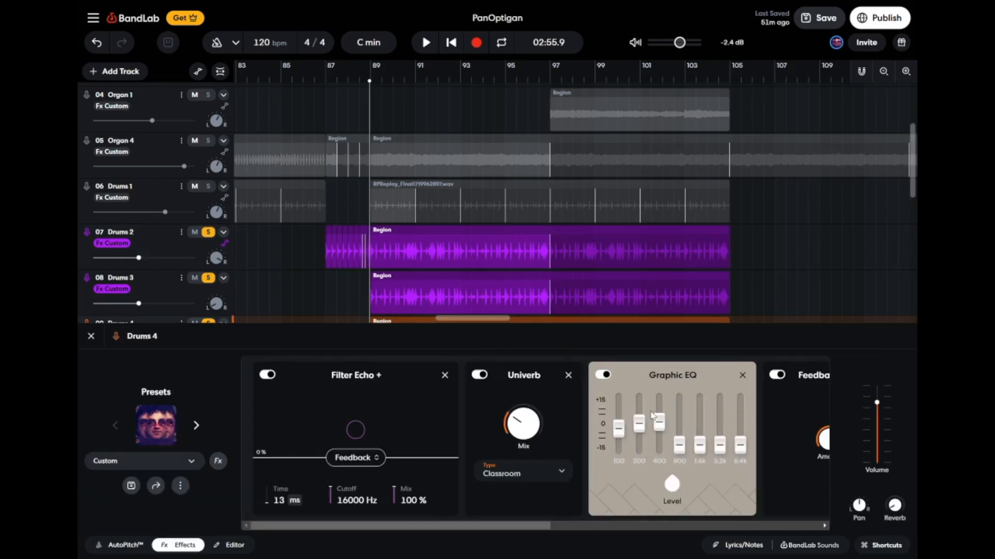
{"action": "left_click", "coordinate": [91, 336]}
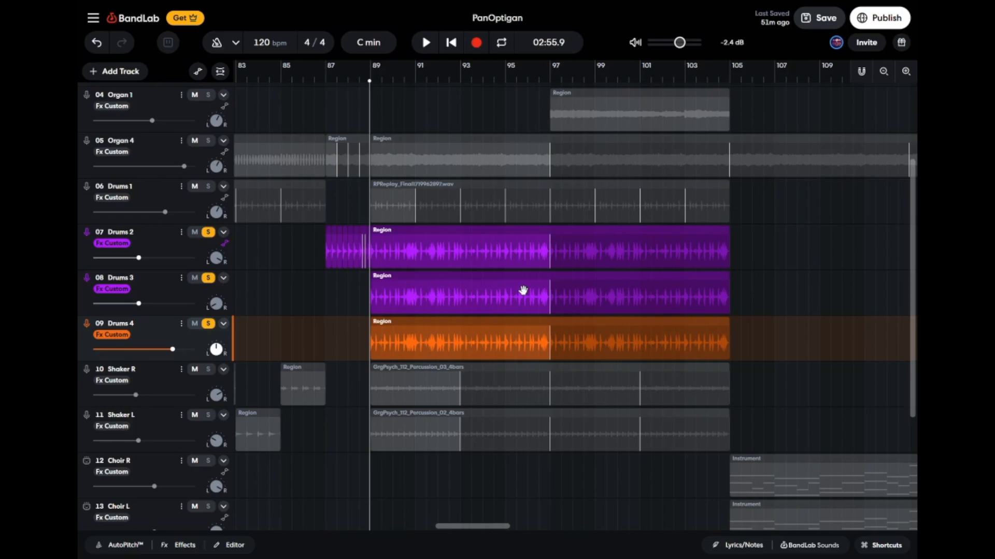
Replay the three soloed drum tracks from just before bar 89 and stop playback.
{"action": "scroll", "coordinate": [570, 428], "scroll_direction": "down", "scroll_amount": 4}
{"action": "scroll", "coordinate": [702, 459], "scroll_direction": "up", "scroll_amount": 2}
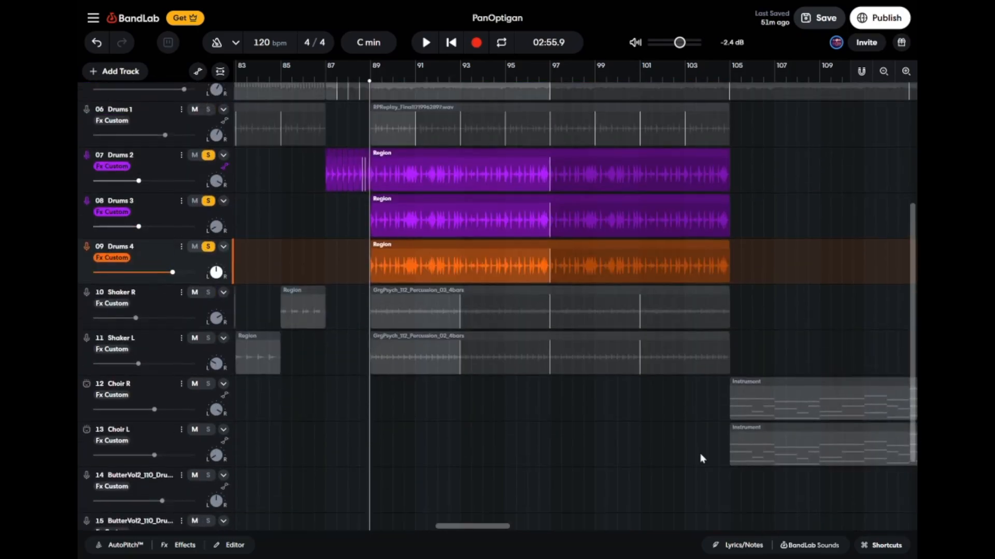
{"action": "scroll", "coordinate": [644, 359], "scroll_direction": "up", "scroll_amount": 5}
{"action": "scroll", "coordinate": [642, 360], "scroll_direction": "down", "scroll_amount": 2}
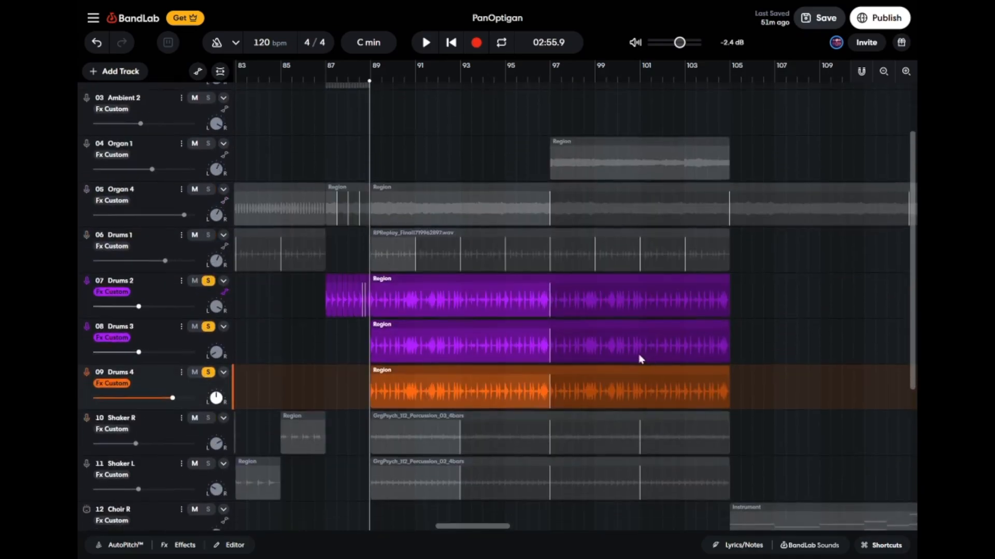
{"action": "scroll", "coordinate": [643, 360], "scroll_direction": "down", "scroll_amount": 1}
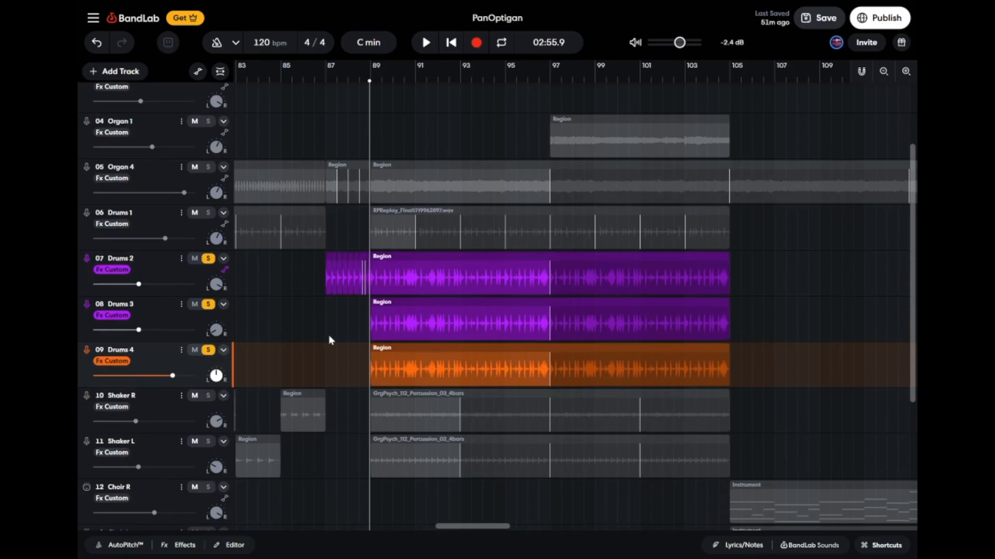
{"action": "key", "text": "space"}
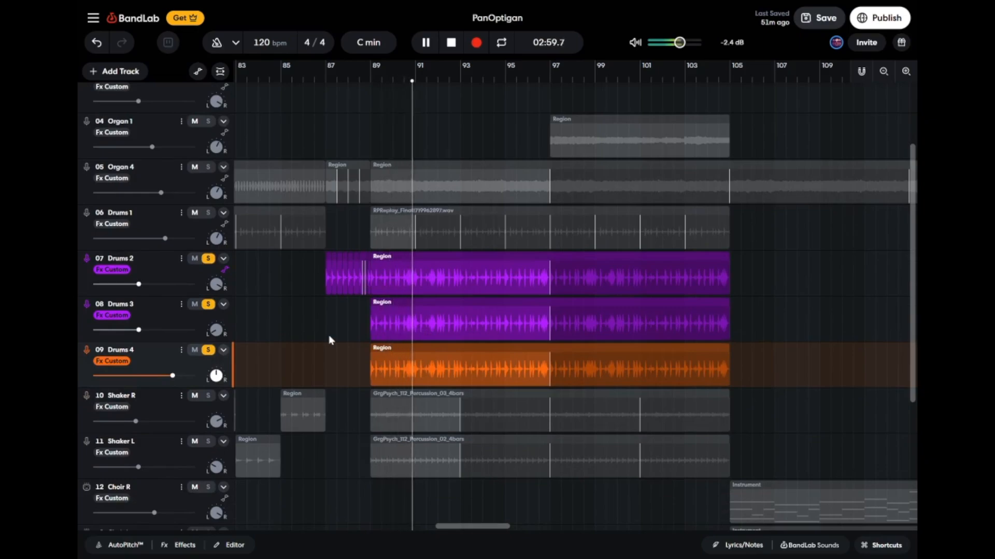
{"action": "key", "text": "space"}
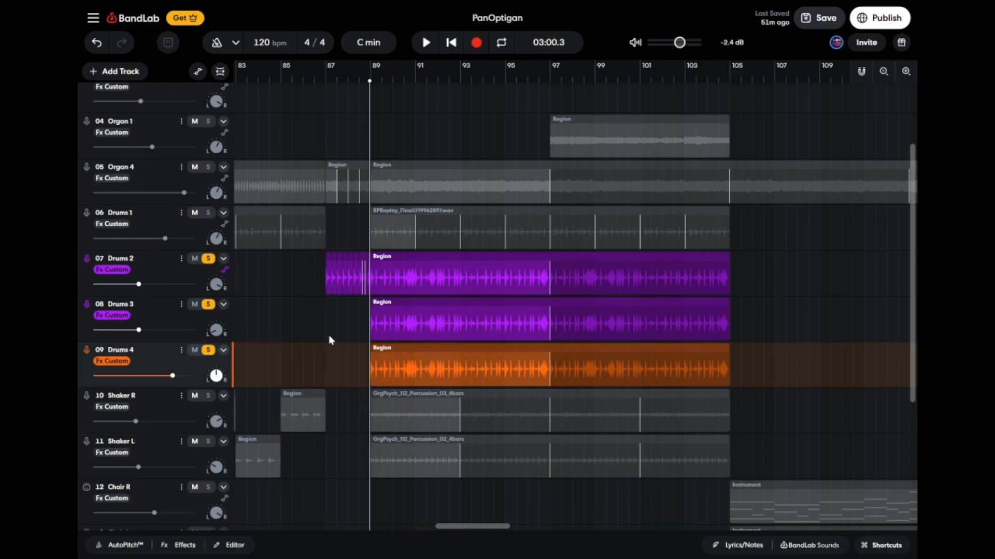
Turn off the solos on Drums 2, Drums 3 and Drums 4 and play the full mix from just before bar 89.
{"action": "left_click", "coordinate": [209, 259]}
{"action": "left_click", "coordinate": [207, 304]}
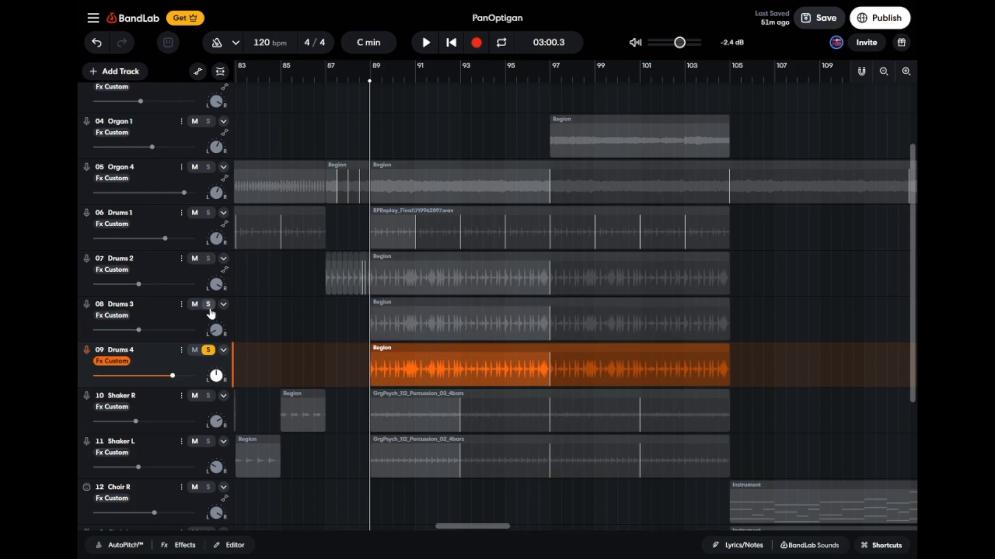
{"action": "left_click", "coordinate": [210, 350]}
{"action": "key", "text": "space"}
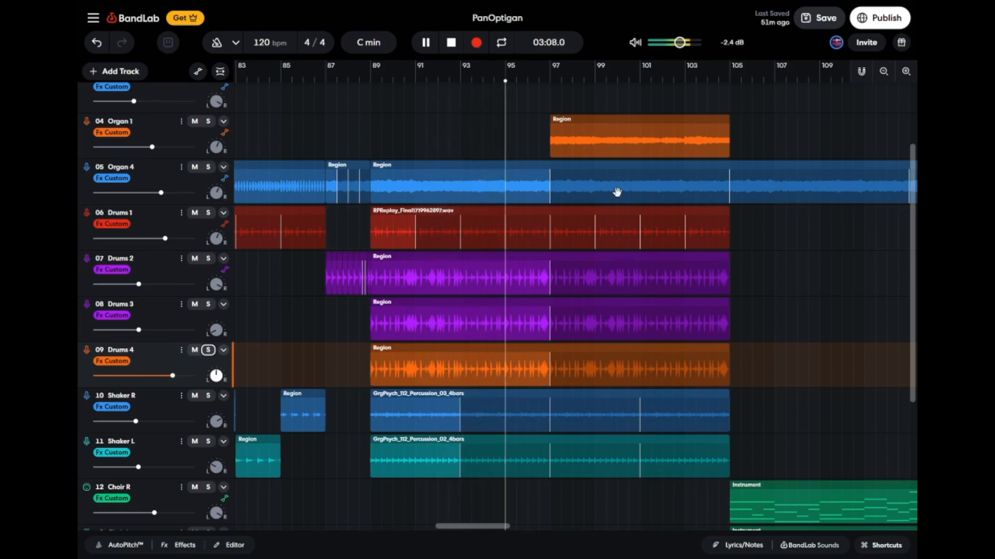
Follow the full mix along the timeline past bar 97, examine the regions up to bar 129, and stop playback.
{"action": "scroll", "coordinate": [617, 192], "scroll_direction": "right", "scroll_amount": 5}
{"action": "scroll", "coordinate": [617, 192], "scroll_direction": "up", "scroll_amount": 1}
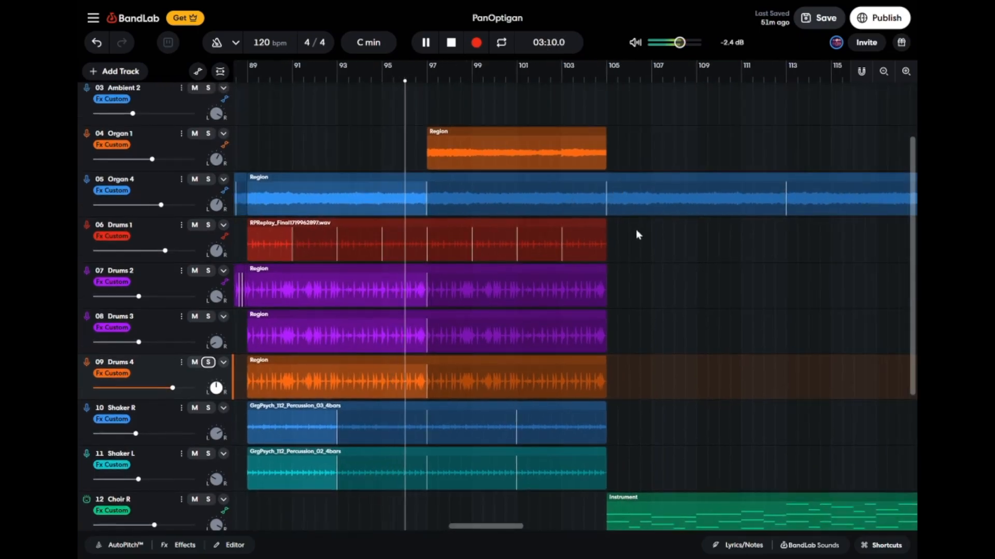
{"action": "scroll", "coordinate": [644, 295], "scroll_direction": "down", "scroll_amount": 5}
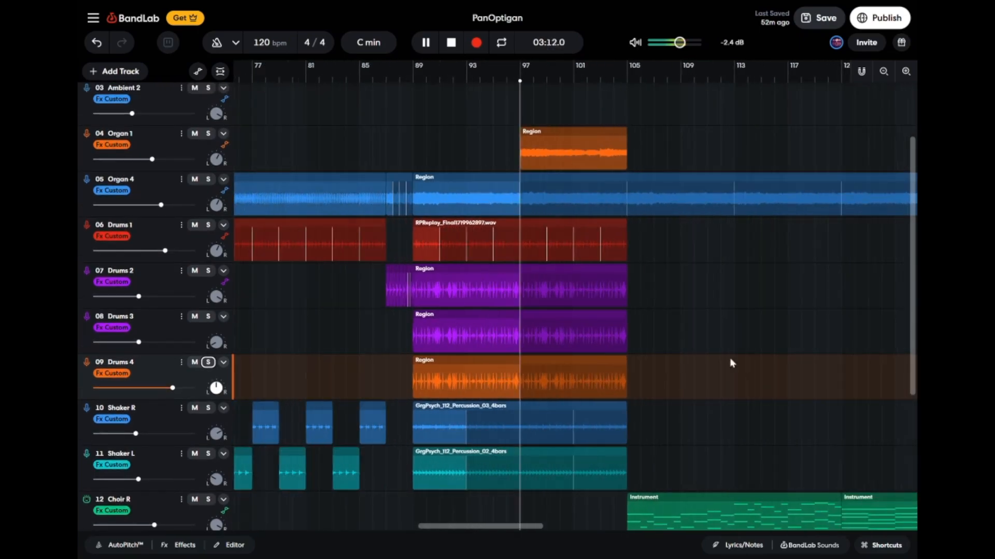
{"action": "scroll", "coordinate": [775, 362], "scroll_direction": "right", "scroll_amount": 4}
{"action": "scroll", "coordinate": [775, 362], "scroll_direction": "down", "scroll_amount": 5}
{"action": "scroll", "coordinate": [775, 362], "scroll_direction": "up", "scroll_amount": 4}
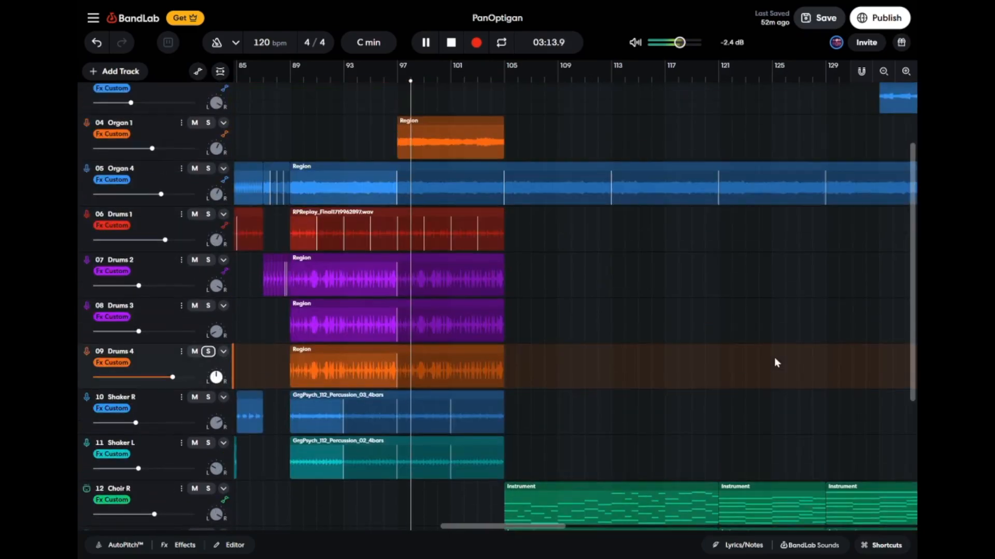
{"action": "scroll", "coordinate": [774, 358], "scroll_direction": "up", "scroll_amount": 1}
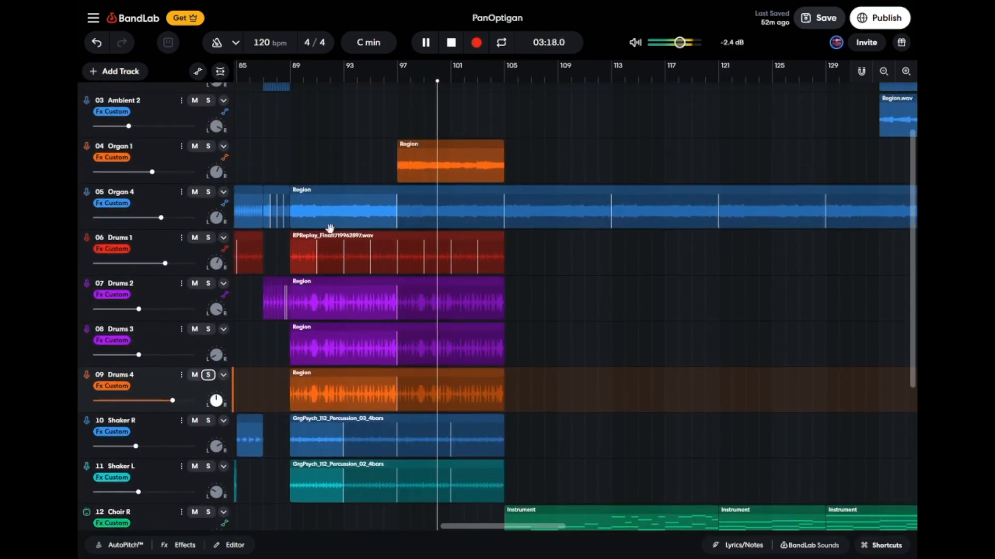
{"action": "key", "text": "space"}
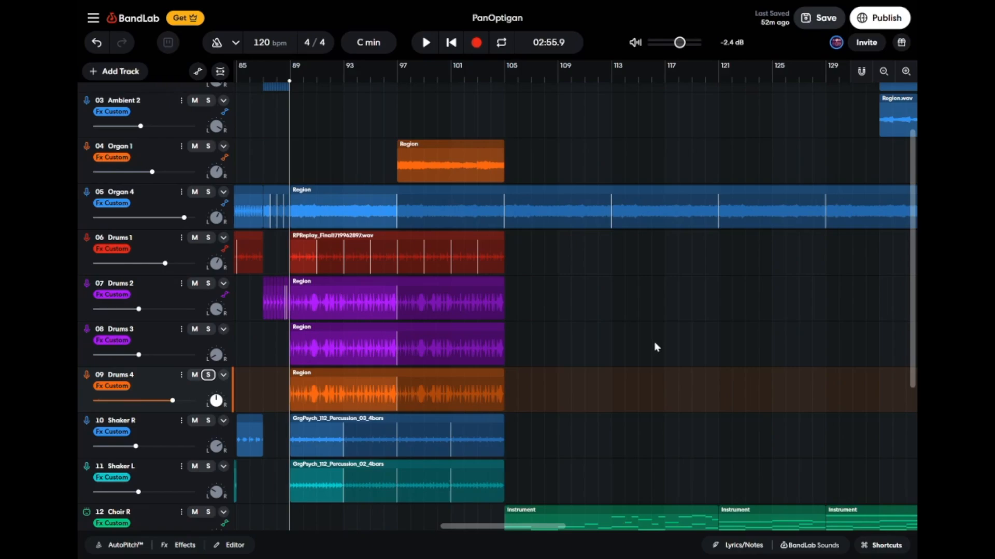
Move the playhead to about bar 103, play the transition into the choir section at bar 105, and stop playback.
{"action": "scroll", "coordinate": [655, 347], "scroll_direction": "up", "scroll_amount": 2}
{"action": "left_click", "coordinate": [473, 85]}
{"action": "scroll", "coordinate": [589, 179], "scroll_direction": "down", "scroll_amount": 5}
{"action": "scroll", "coordinate": [588, 179], "scroll_direction": "right", "scroll_amount": 4}
{"action": "key", "text": "space"}
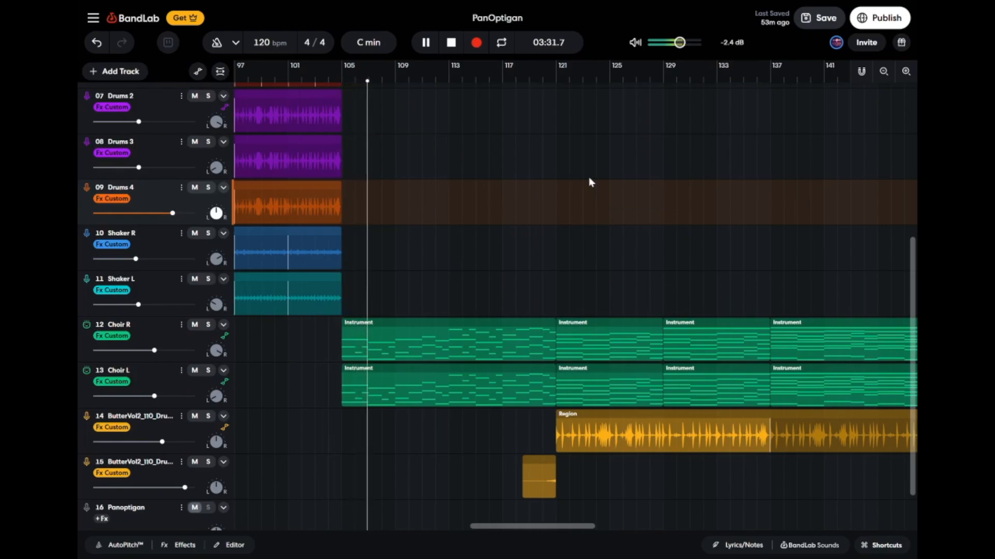
{"action": "key", "text": "space"}
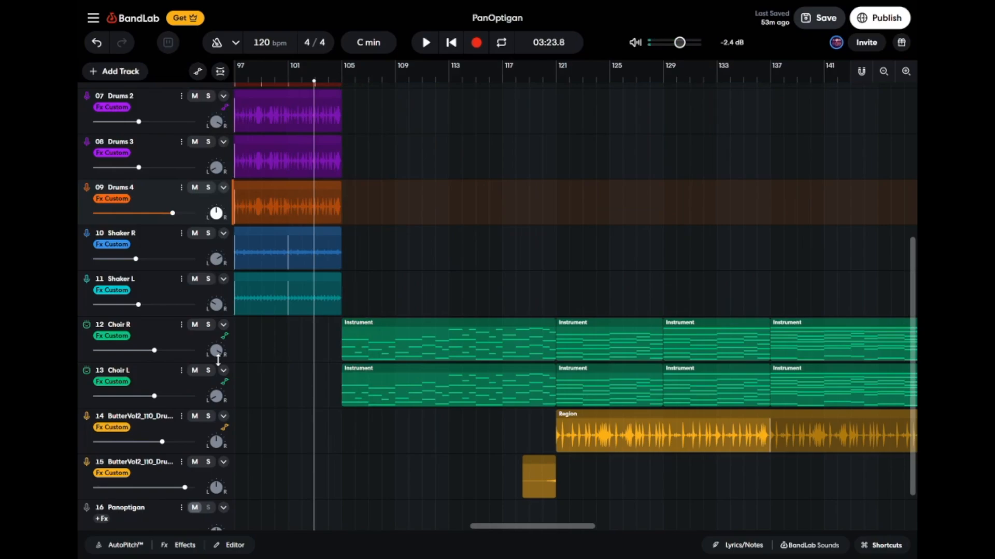
Open the Choir R instrument, place the playhead at bar 105, and raise the keyboard to octave 3.
{"action": "left_click", "coordinate": [200, 335]}
{"action": "left_click", "coordinate": [146, 547]}
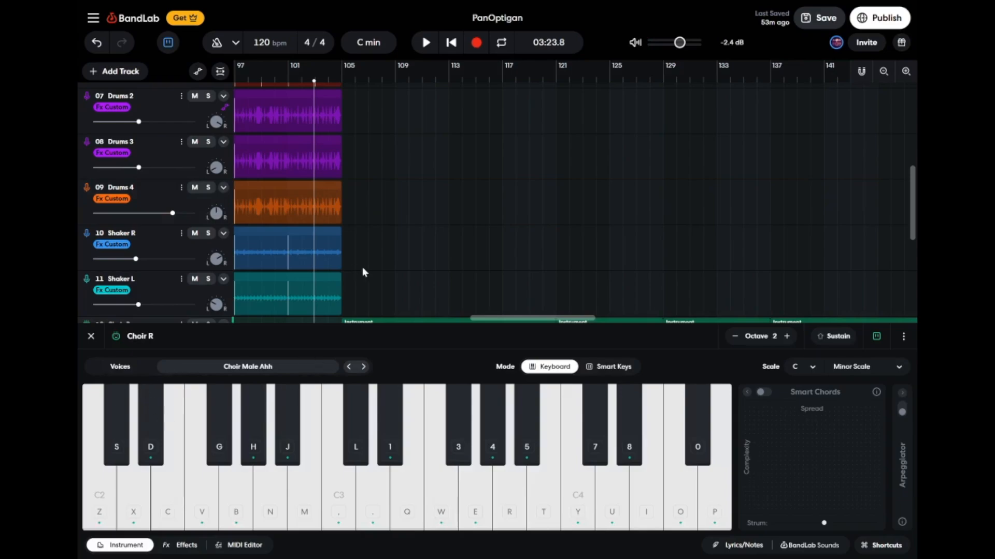
{"action": "scroll", "coordinate": [417, 230], "scroll_direction": "down", "scroll_amount": 3}
{"action": "left_click", "coordinate": [342, 82]}
{"action": "left_click", "coordinate": [786, 336]}
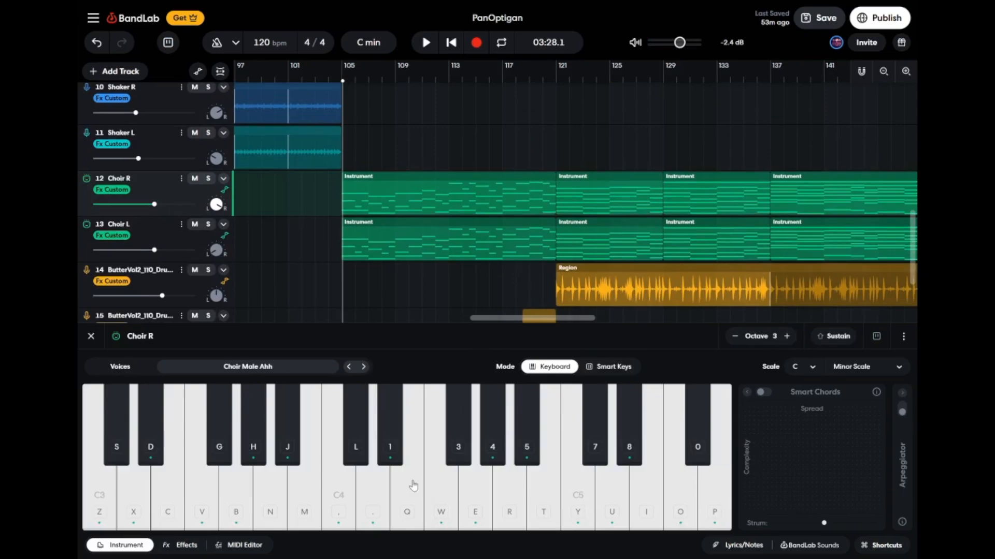
Play sample chords with the Choir Male Ahh voice on the Choir R keyboard.
{"action": "key", "text": "c"}
{"action": "key", "text": "m"}
{"action": "key", "text": "c"}
{"action": "key", "text": "b"}
{"action": "key", "text": "m"}
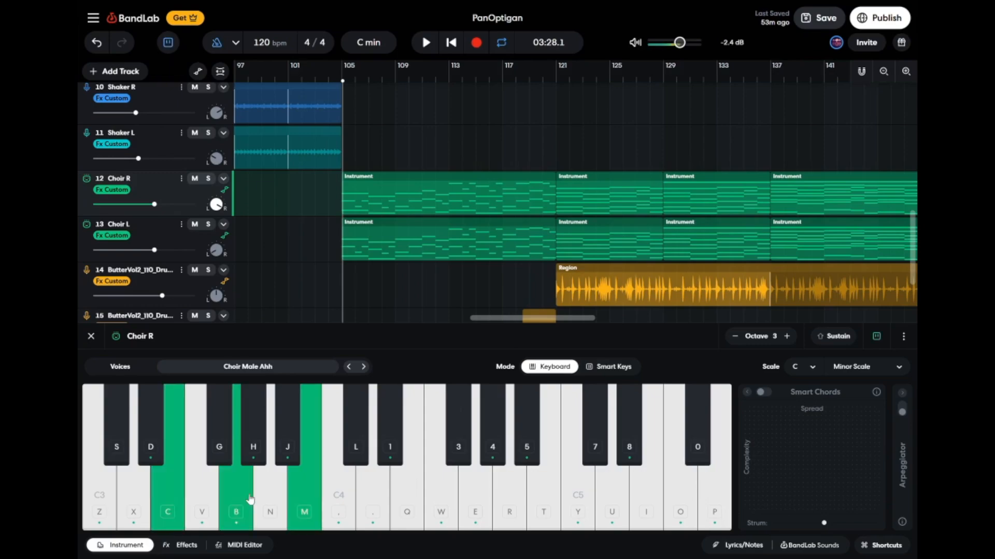
{"action": "key", "text": "h"}
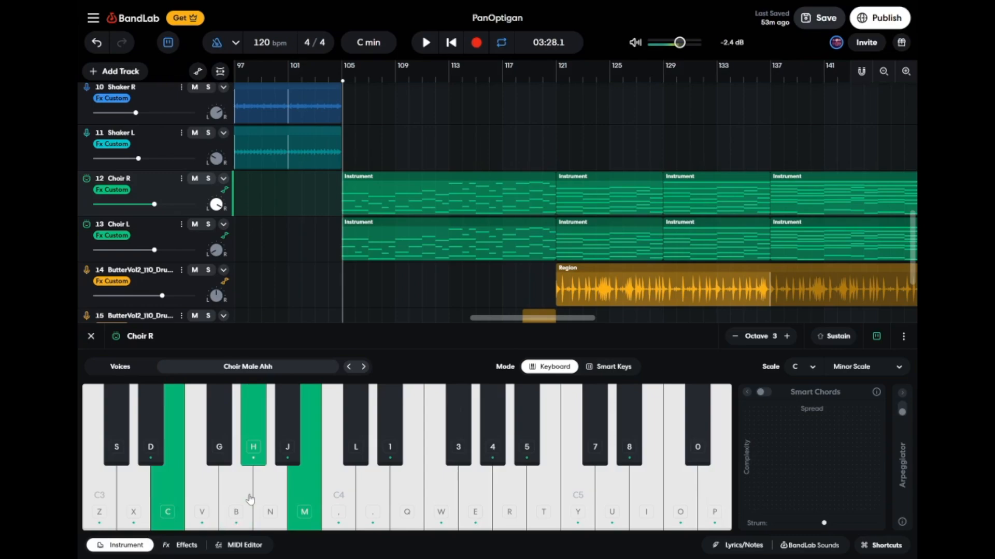
{"action": "key", "text": "comma"}
{"action": "key", "text": "m"}
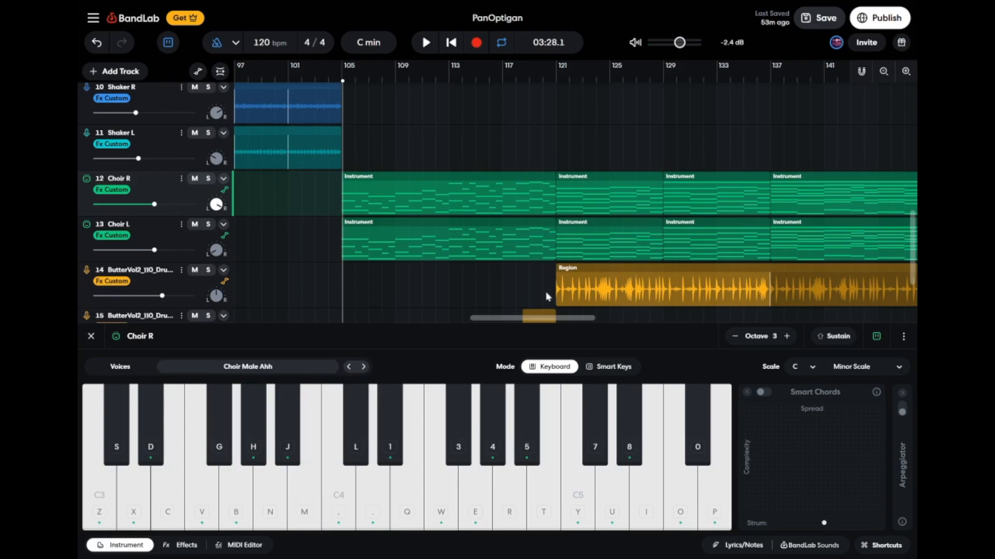
Close the Choir R instrument, play the arrangement from bar 117, then stop it and turn off the metronome.
{"action": "left_click", "coordinate": [93, 338]}
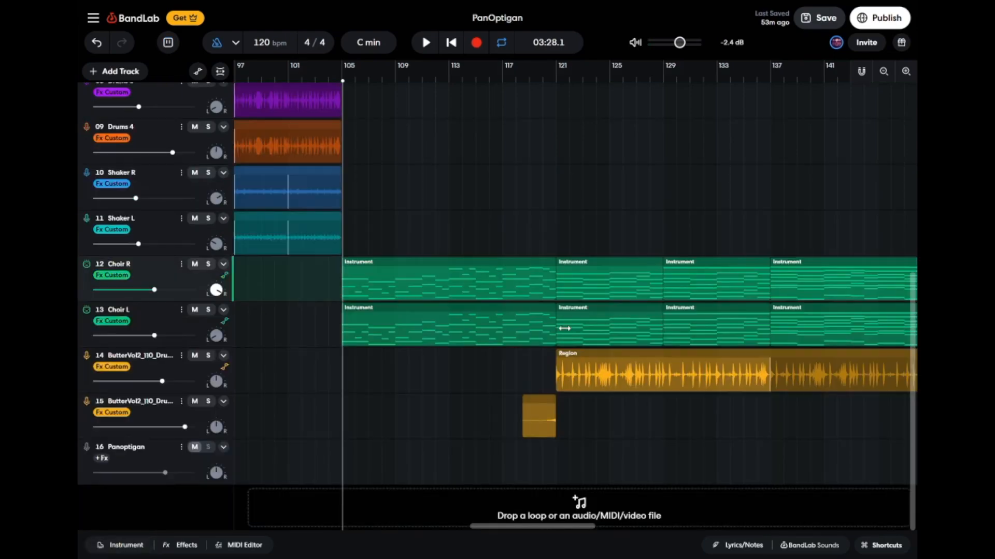
{"action": "scroll", "coordinate": [564, 333], "scroll_direction": "right", "scroll_amount": 5}
{"action": "scroll", "coordinate": [643, 322], "scroll_direction": "left", "scroll_amount": 2}
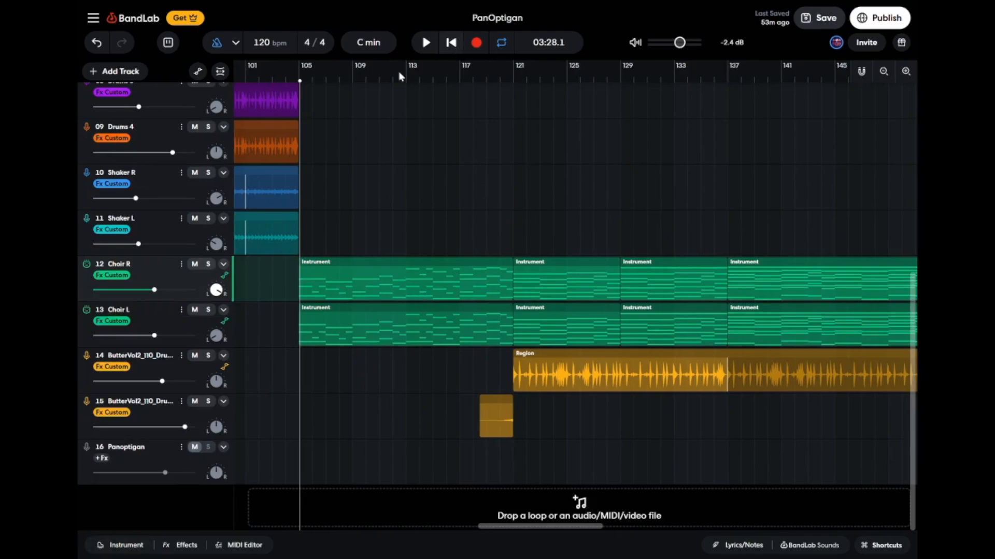
{"action": "left_click", "coordinate": [460, 77]}
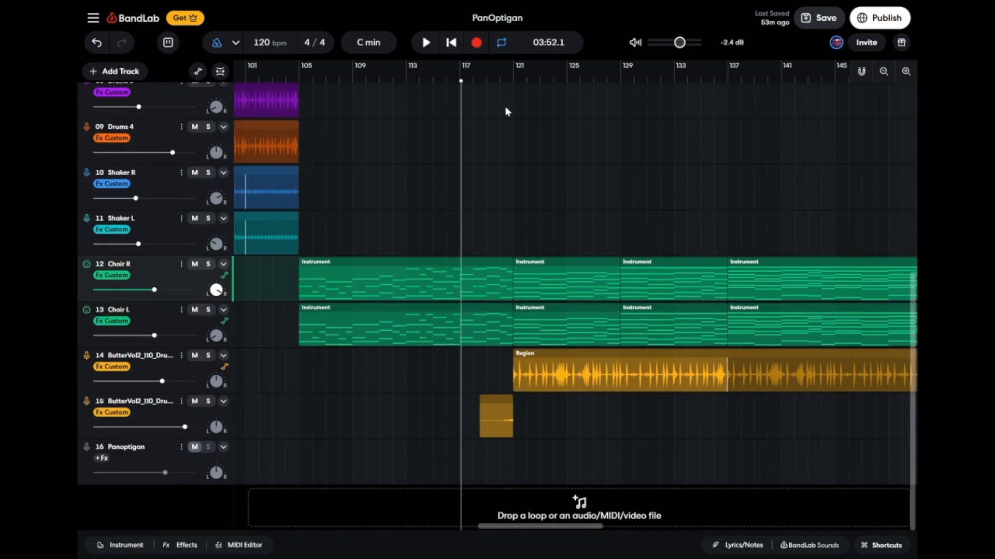
{"action": "key", "text": "space"}
{"action": "scroll", "coordinate": [608, 154], "scroll_direction": "right", "scroll_amount": 1}
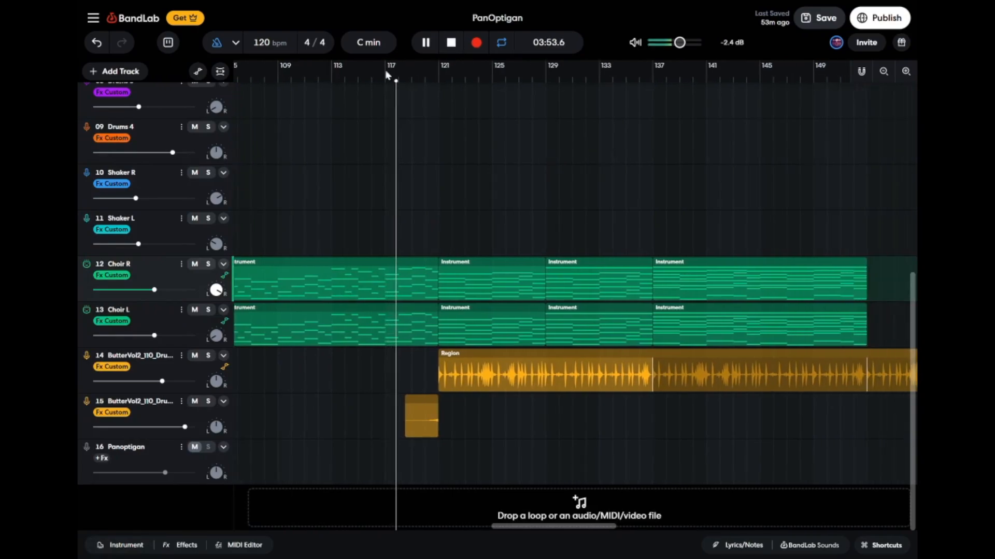
{"action": "key", "text": "space"}
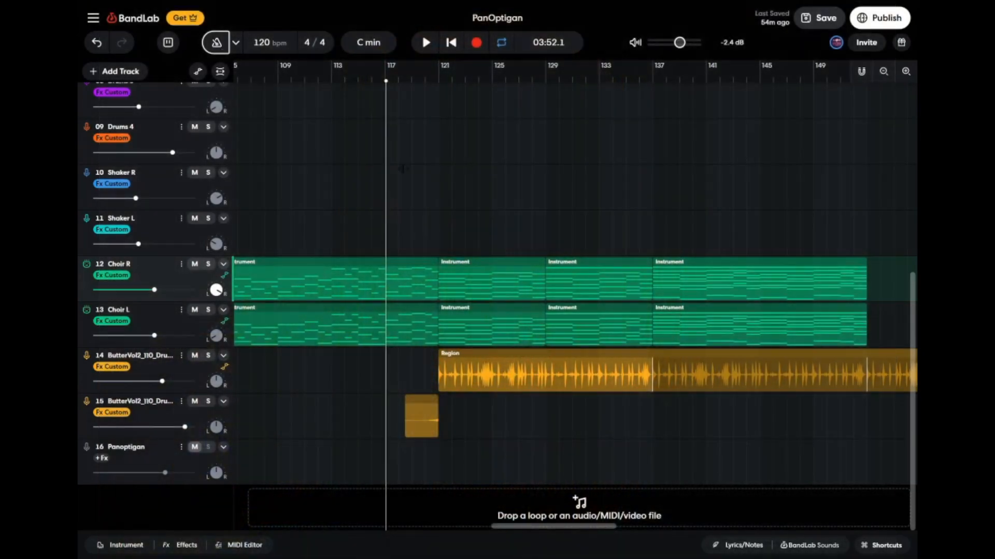
Play the arrangement from bar 121, where the track 14 ButterVol2 drum loop enters, and stop playback.
{"action": "scroll", "coordinate": [418, 178], "scroll_direction": "up", "scroll_amount": 4}
{"action": "scroll", "coordinate": [425, 180], "scroll_direction": "up", "scroll_amount": 3}
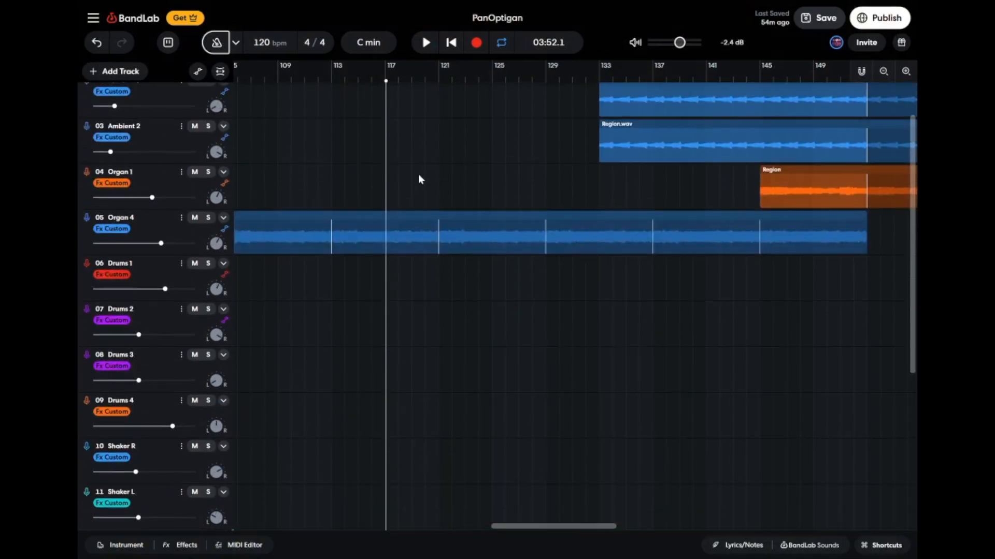
{"action": "scroll", "coordinate": [418, 174], "scroll_direction": "down", "scroll_amount": 2}
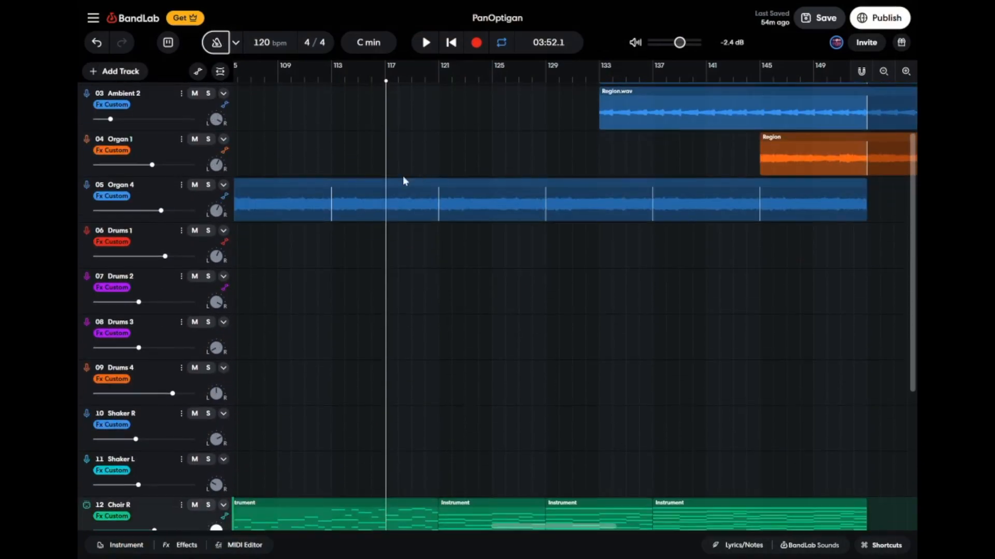
{"action": "scroll", "coordinate": [505, 234], "scroll_direction": "down", "scroll_amount": 3}
{"action": "scroll", "coordinate": [505, 235], "scroll_direction": "down", "scroll_amount": 2}
{"action": "scroll", "coordinate": [505, 235], "scroll_direction": "right", "scroll_amount": 2}
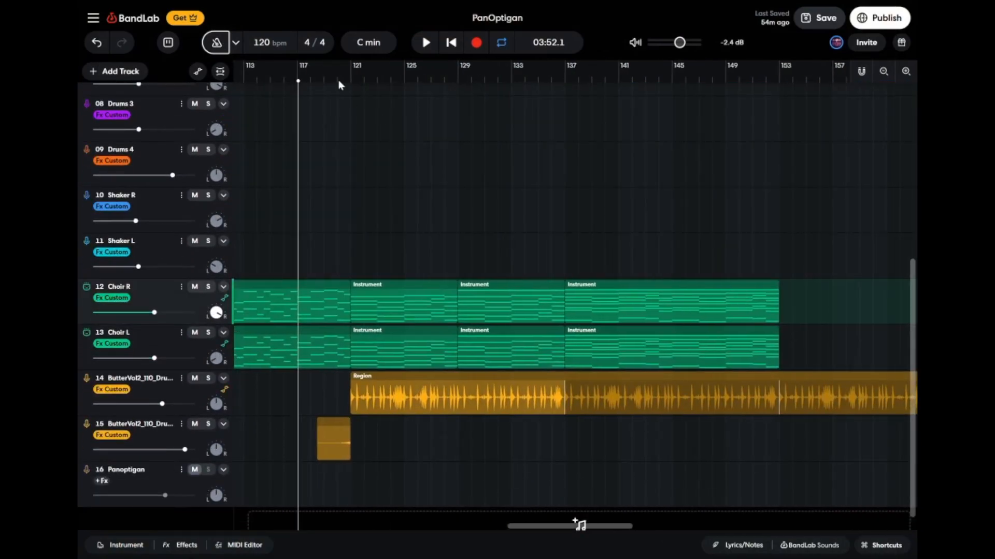
{"action": "left_click", "coordinate": [350, 82]}
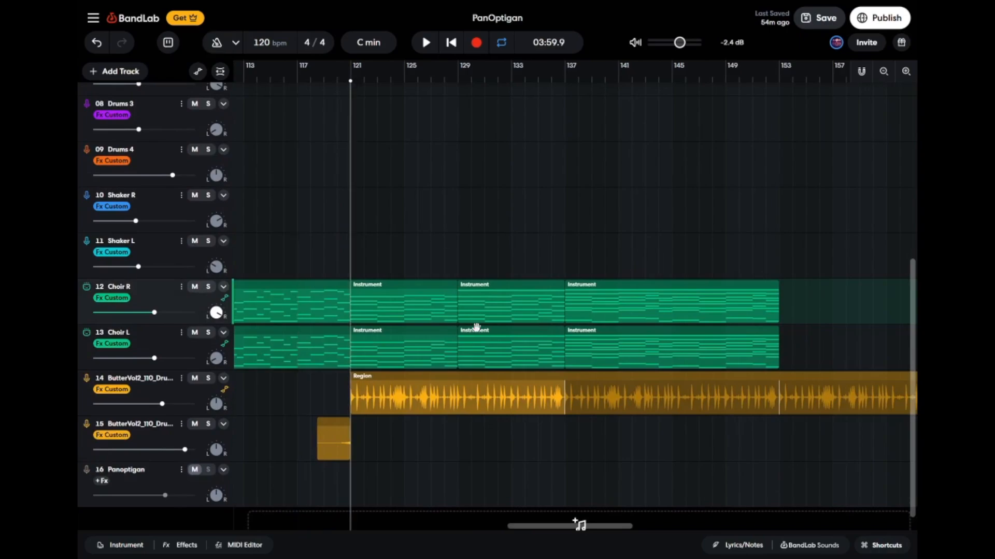
{"action": "key", "text": "space"}
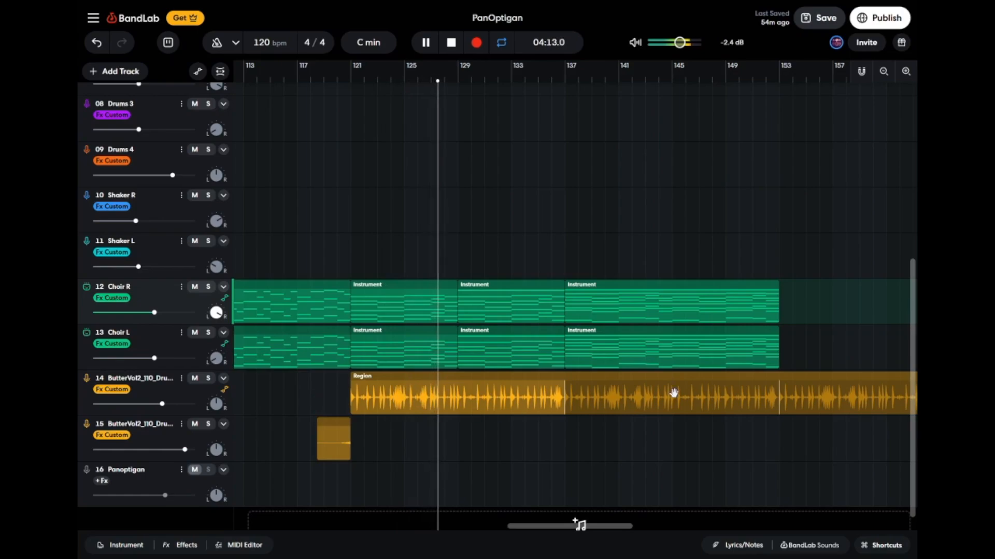
{"action": "key", "text": "space"}
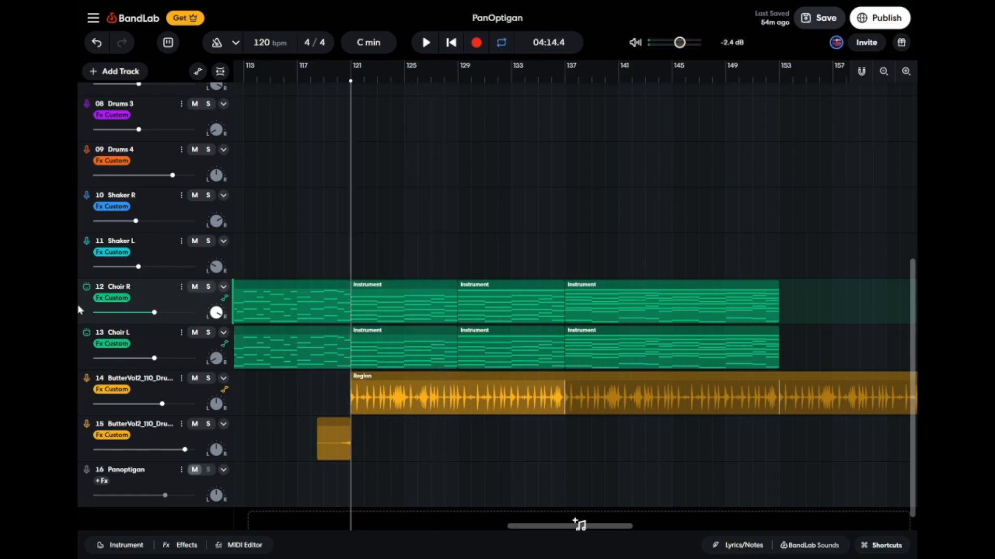
Open the effects of track 14, the ButterVol2 drum loop, and play that track soloed from bar 121.
{"action": "left_click", "coordinate": [204, 399]}
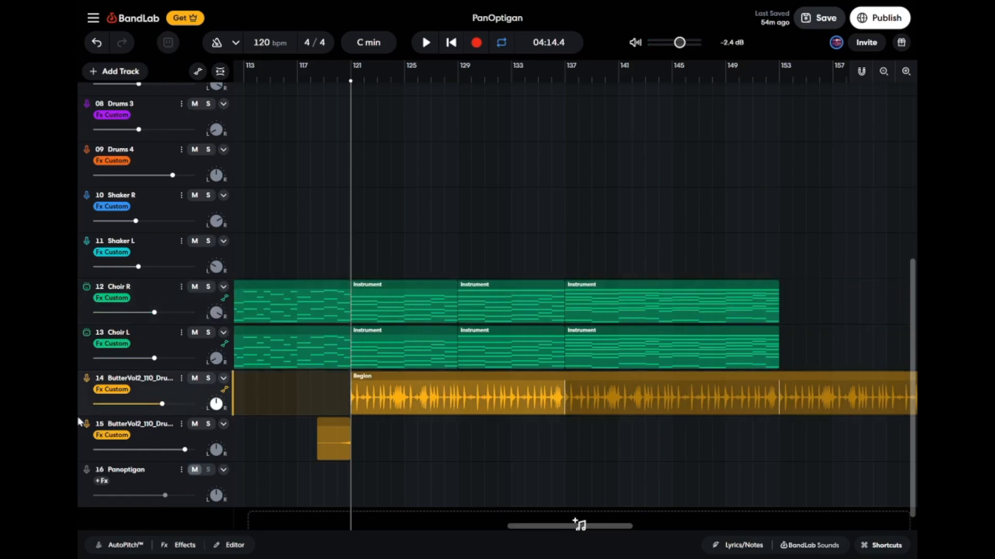
{"action": "left_click", "coordinate": [176, 545]}
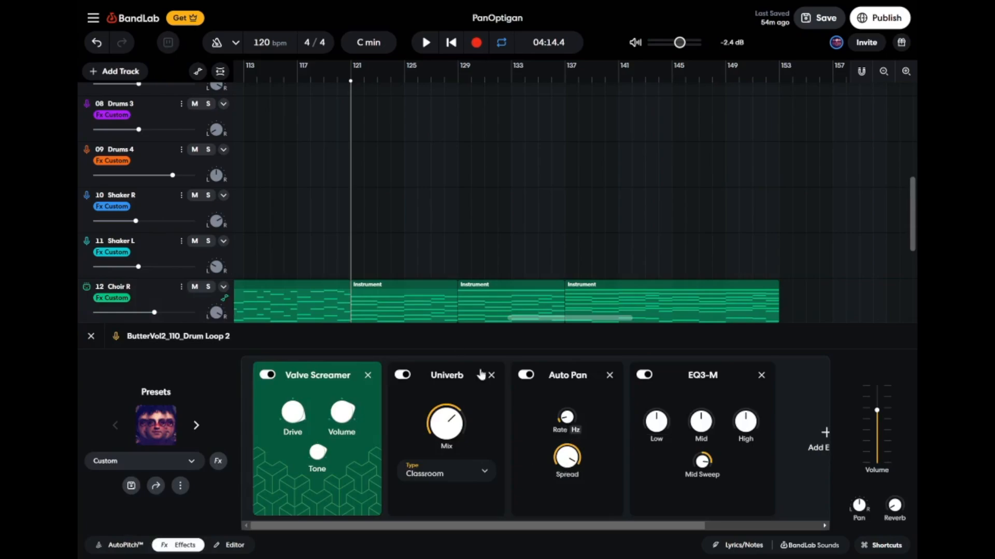
{"action": "scroll", "coordinate": [326, 172], "scroll_direction": "down", "scroll_amount": 2}
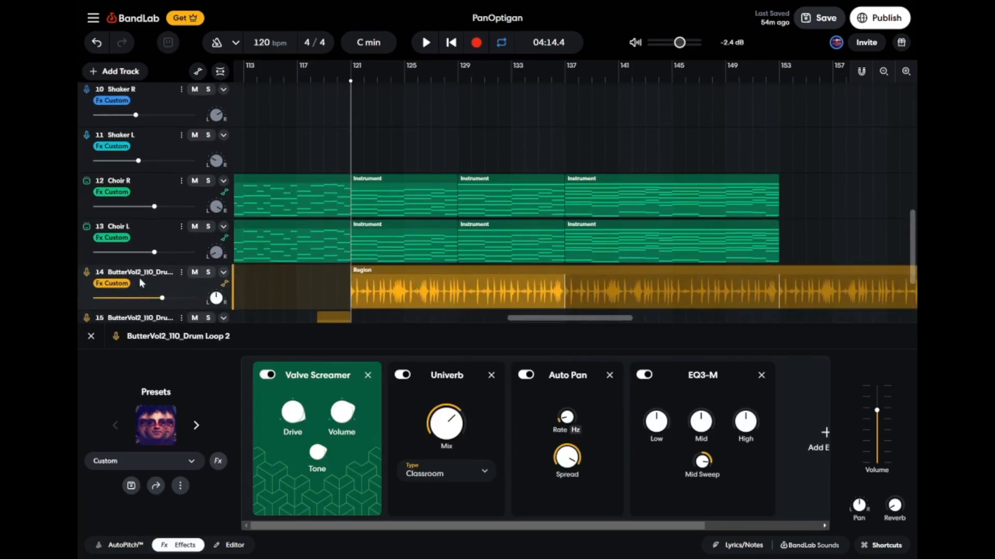
{"action": "left_click", "coordinate": [209, 273]}
{"action": "scroll", "coordinate": [373, 280], "scroll_direction": "down", "scroll_amount": 1}
{"action": "key", "text": "space"}
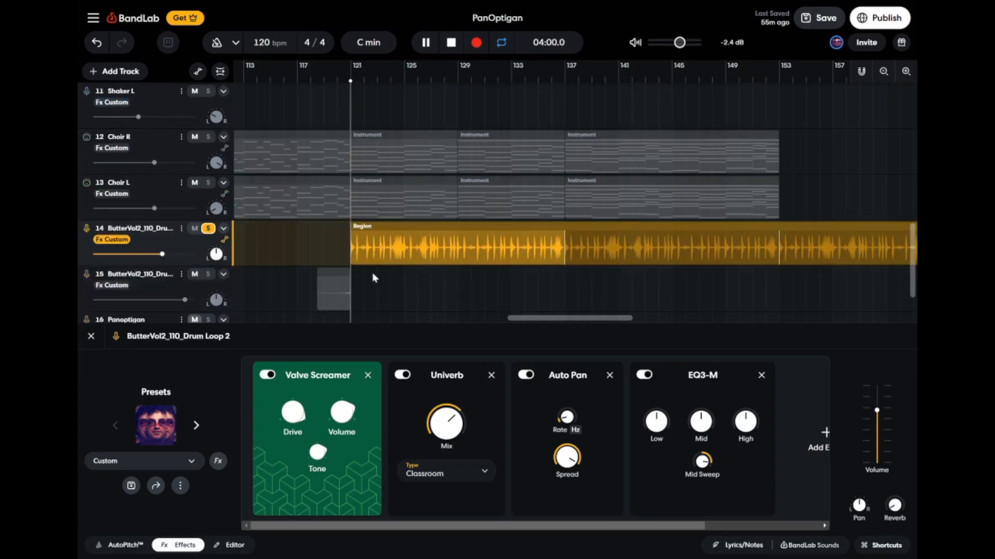
Compare the soloed drum loop with Valve Screamer and Univerb each bypassed, switch both back on, and unsolo the track.
{"action": "left_click", "coordinate": [267, 375]}
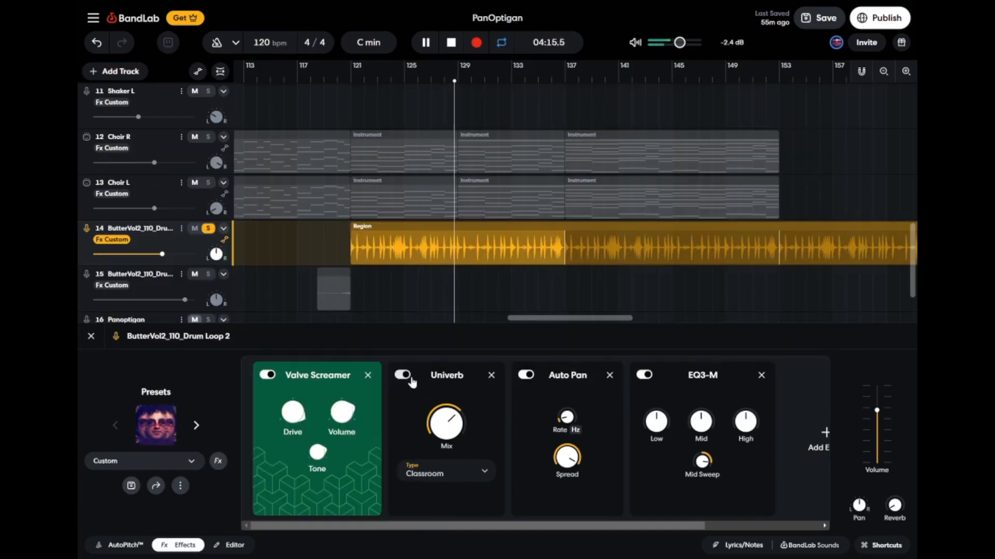
{"action": "left_click", "coordinate": [409, 379]}
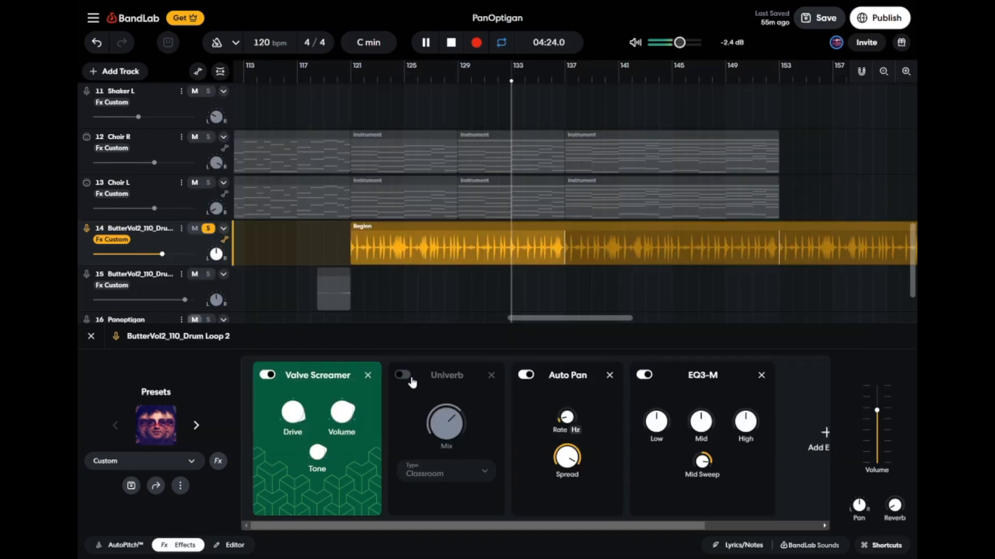
{"action": "left_click", "coordinate": [410, 379]}
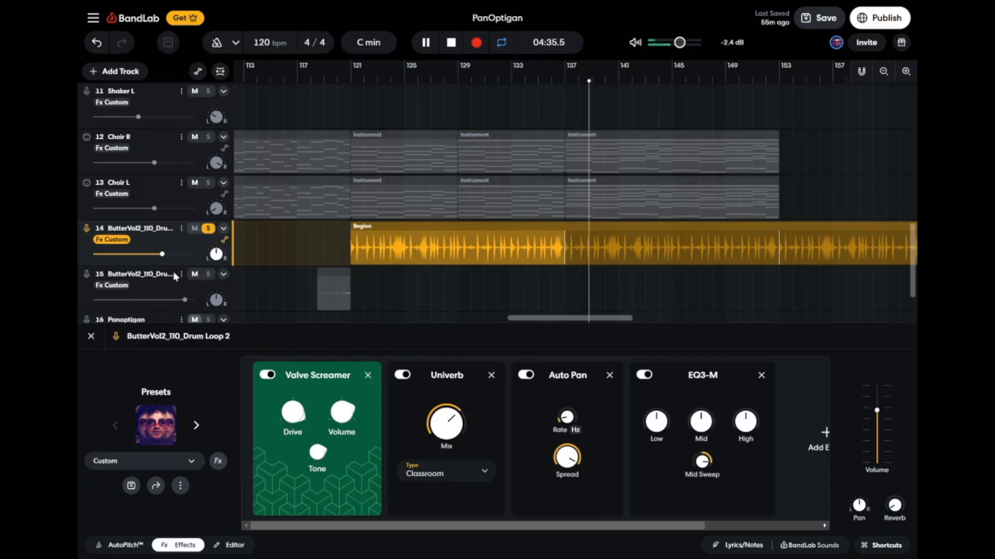
{"action": "left_click", "coordinate": [209, 229]}
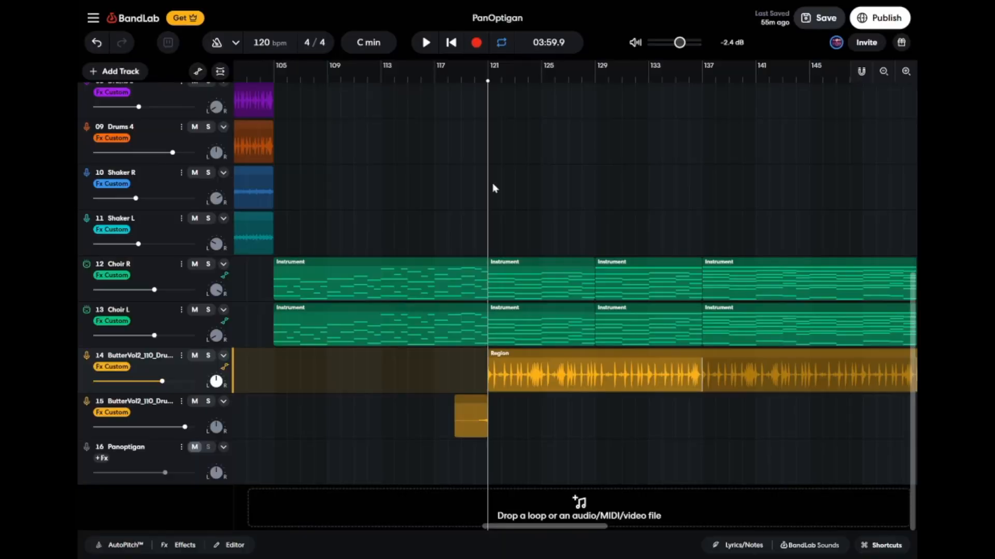
Solo track 15, the short ButterVol2 clip before bar 121, and play it from about bar 119 before stopping.
{"action": "left_click", "coordinate": [208, 402]}
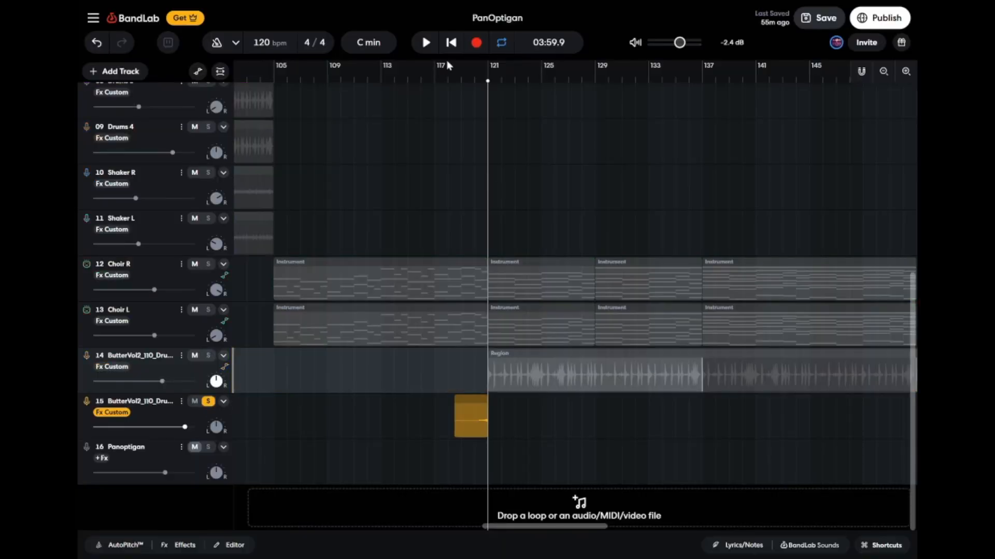
{"action": "left_click", "coordinate": [460, 80]}
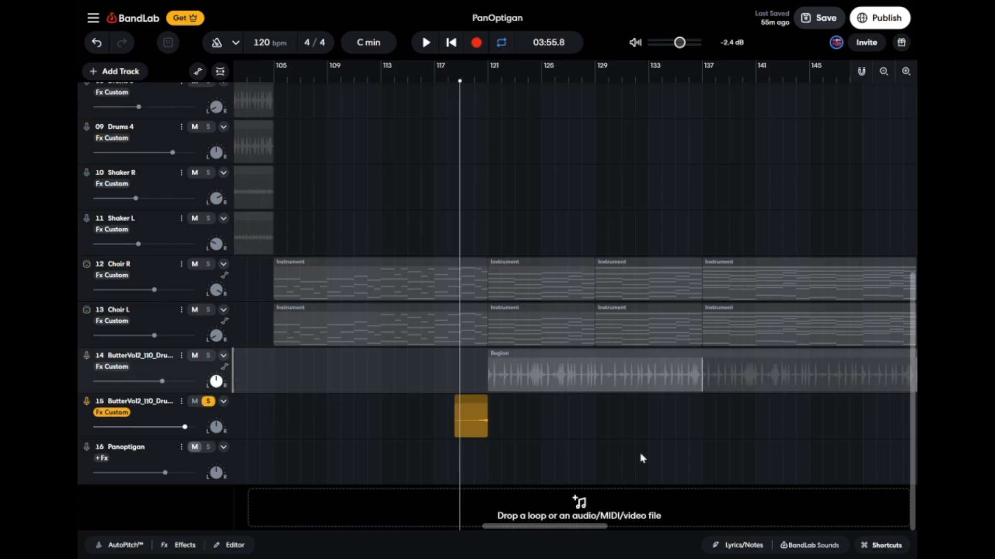
{"action": "key", "text": "space"}
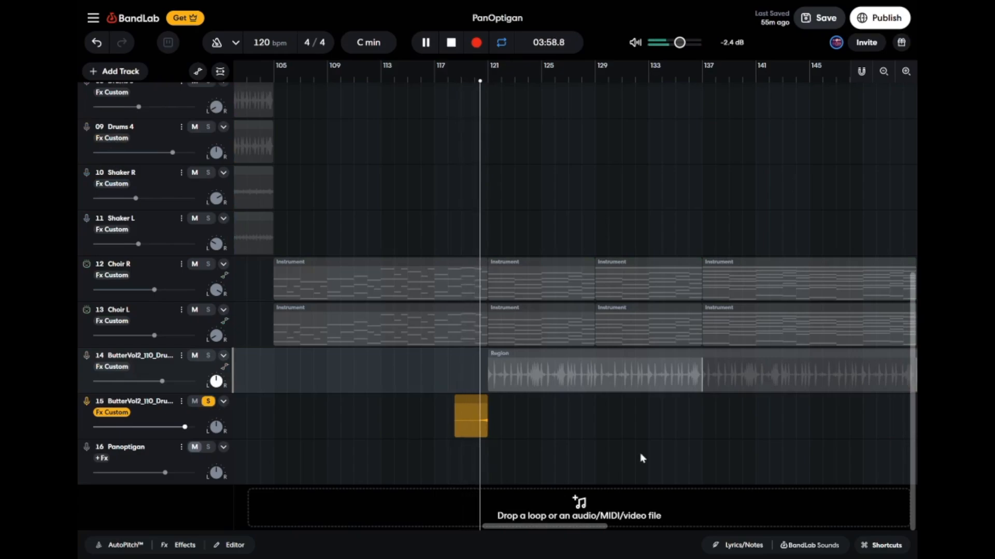
{"action": "key", "text": "space"}
{"action": "scroll", "coordinate": [640, 455], "scroll_direction": "right", "scroll_amount": 2}
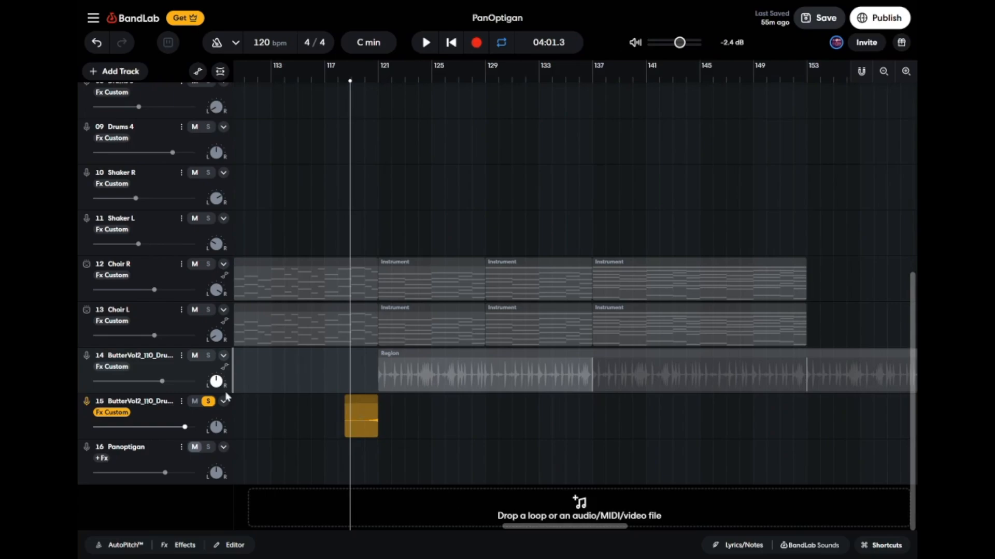
Review the effects chain on track 15, close it, and remove the track's solo.
{"action": "left_click", "coordinate": [207, 425]}
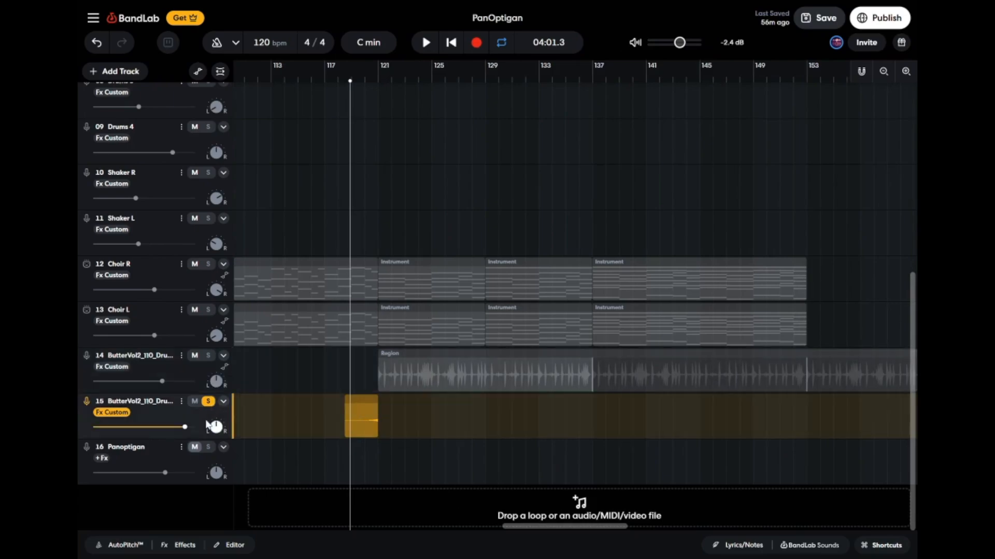
{"action": "left_click", "coordinate": [185, 545]}
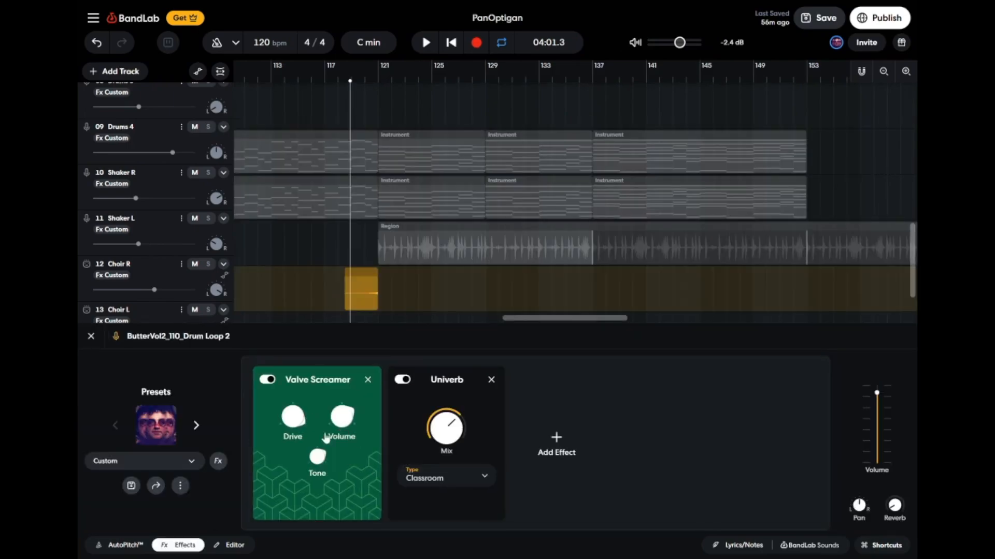
{"action": "left_click", "coordinate": [91, 336]}
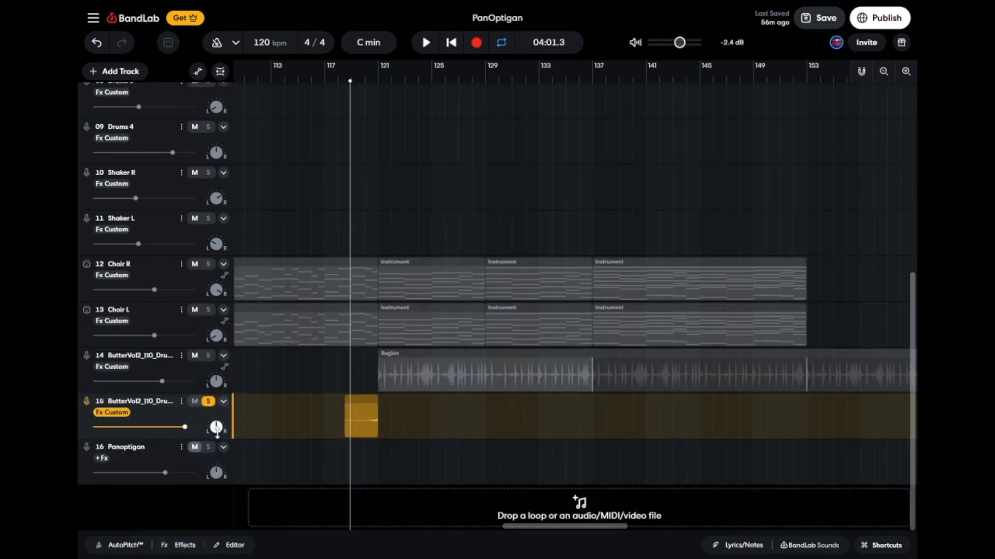
{"action": "left_click", "coordinate": [208, 401]}
Solo Ambient 1, Ambient 2 and Organ 1, and play them from bar 133 and again from bar 145.
{"action": "scroll", "coordinate": [501, 444], "scroll_direction": "right", "scroll_amount": 5}
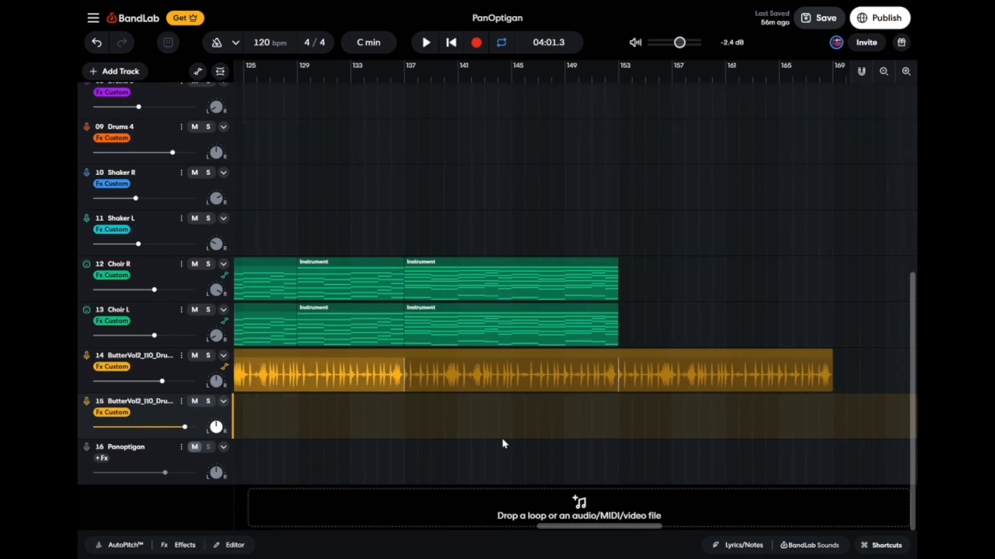
{"action": "scroll", "coordinate": [502, 444], "scroll_direction": "up", "scroll_amount": 6}
{"action": "scroll", "coordinate": [503, 444], "scroll_direction": "right", "scroll_amount": 1}
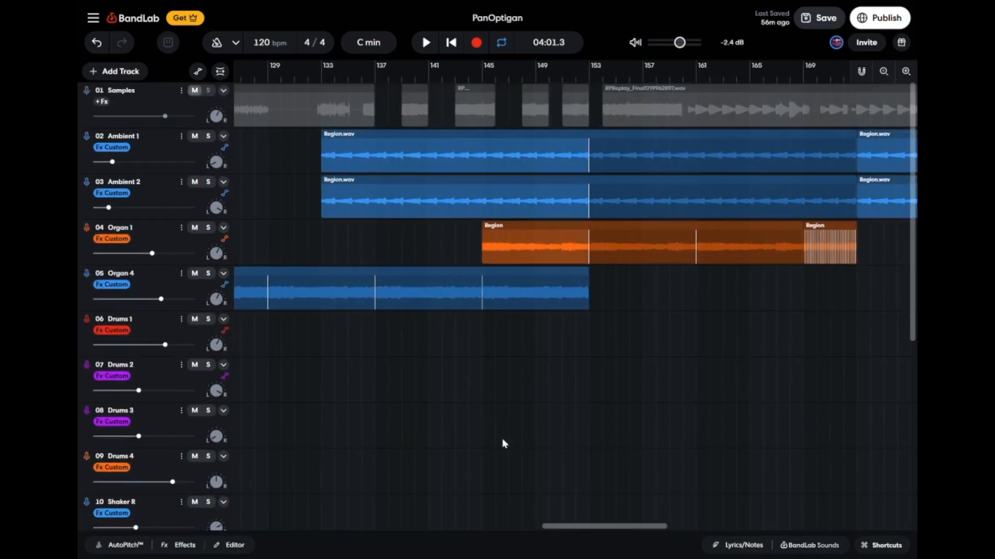
{"action": "left_click", "coordinate": [319, 81]}
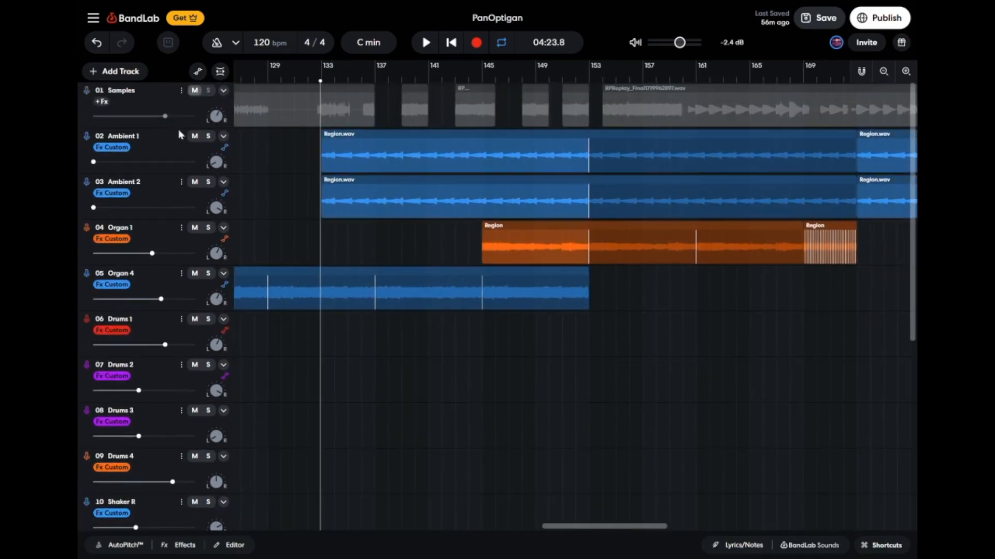
{"action": "left_click", "coordinate": [207, 136]}
{"action": "left_click", "coordinate": [209, 182]}
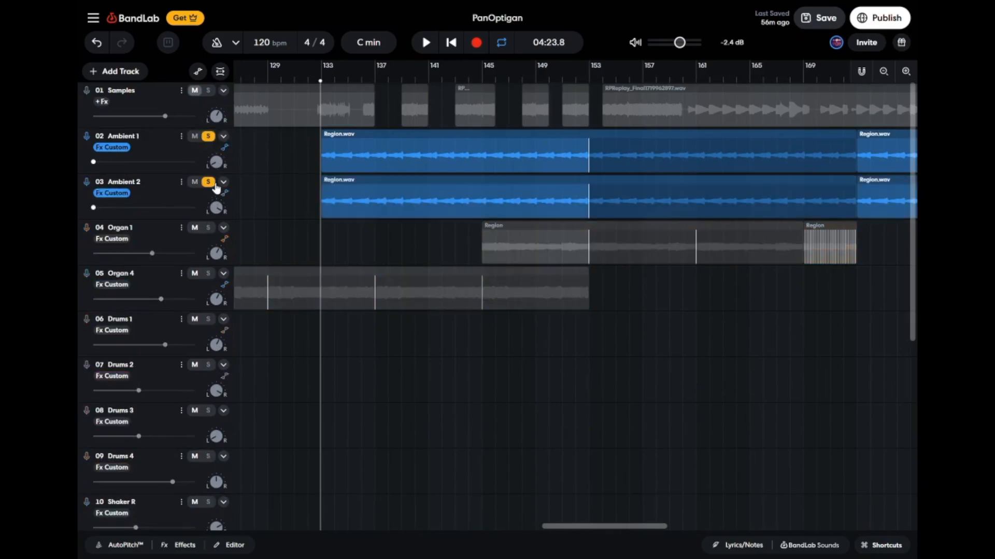
{"action": "left_click", "coordinate": [208, 227]}
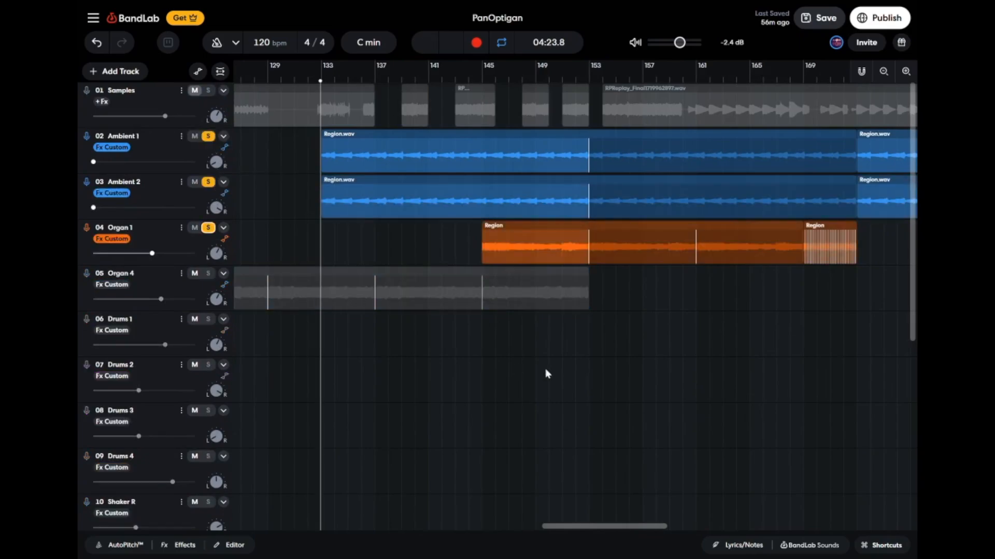
{"action": "key", "text": "space"}
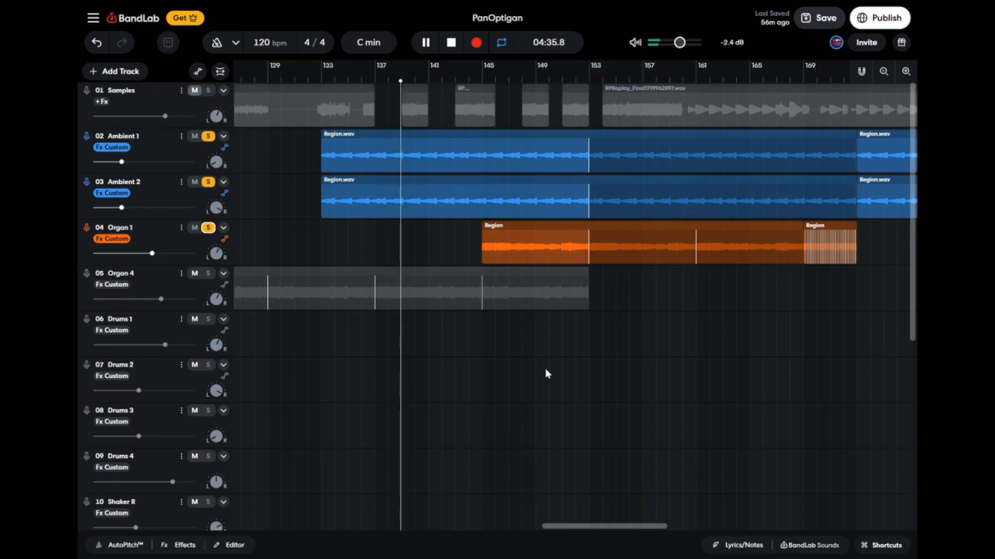
{"action": "left_click", "coordinate": [482, 78]}
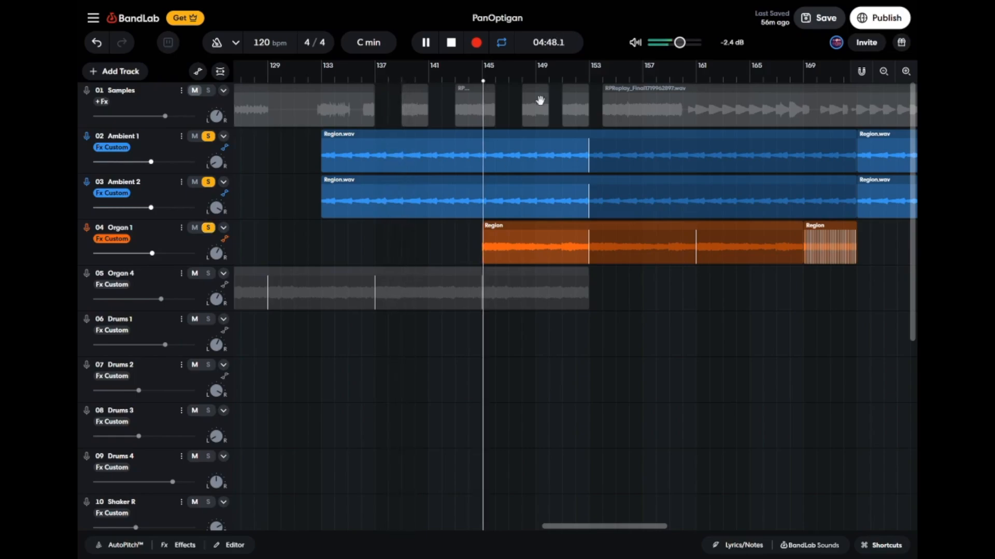
Stop playback and remove the solo from Ambient 1, Ambient 2 and Organ 1.
{"action": "scroll", "coordinate": [678, 355], "scroll_direction": "right", "scroll_amount": 2}
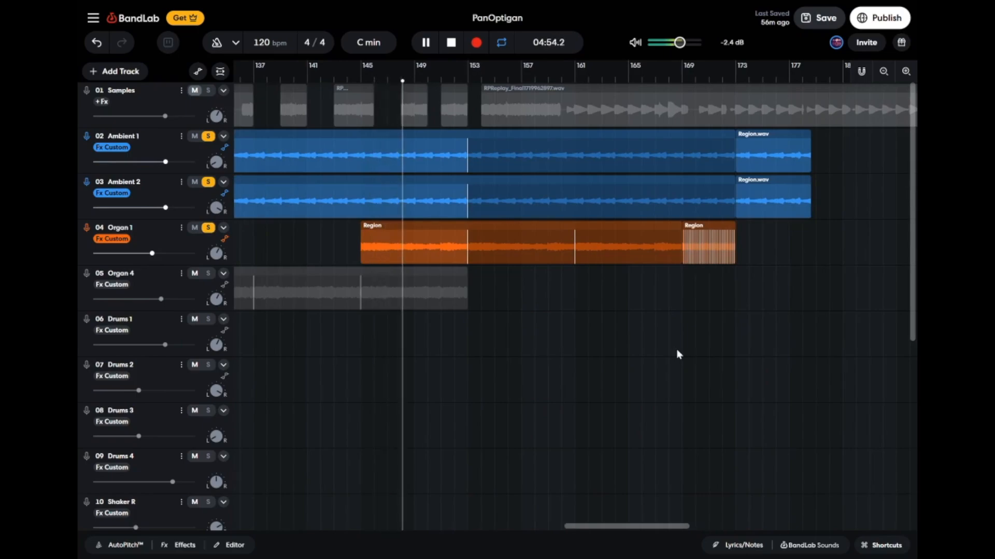
{"action": "scroll", "coordinate": [676, 349], "scroll_direction": "down", "scroll_amount": 2}
{"action": "scroll", "coordinate": [676, 349], "scroll_direction": "down", "scroll_amount": 4}
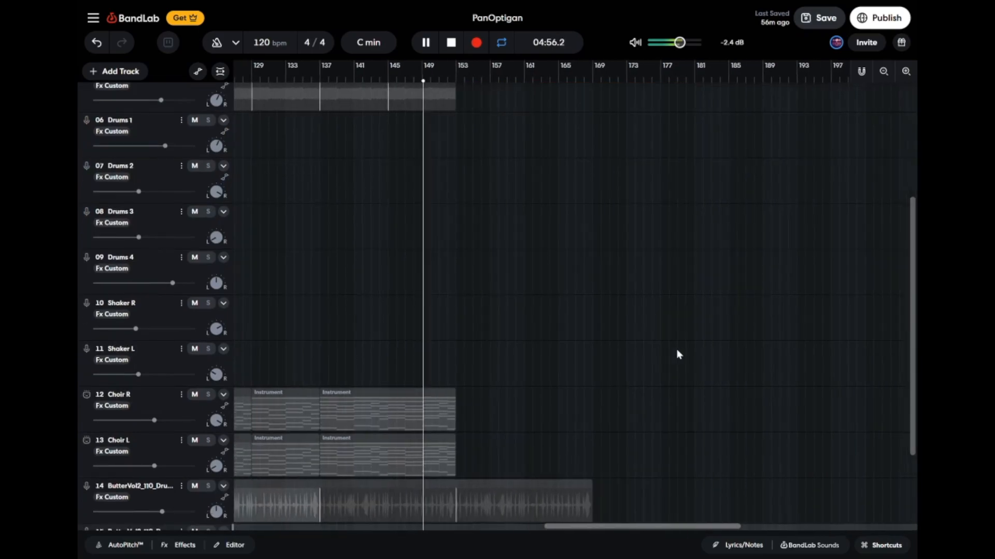
{"action": "scroll", "coordinate": [676, 350], "scroll_direction": "down", "scroll_amount": 2}
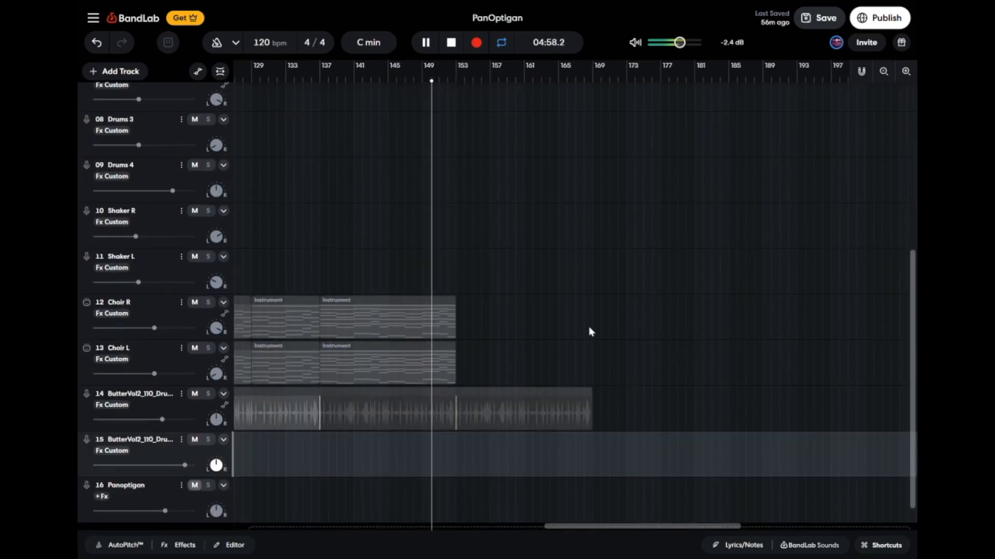
{"action": "key", "text": "space"}
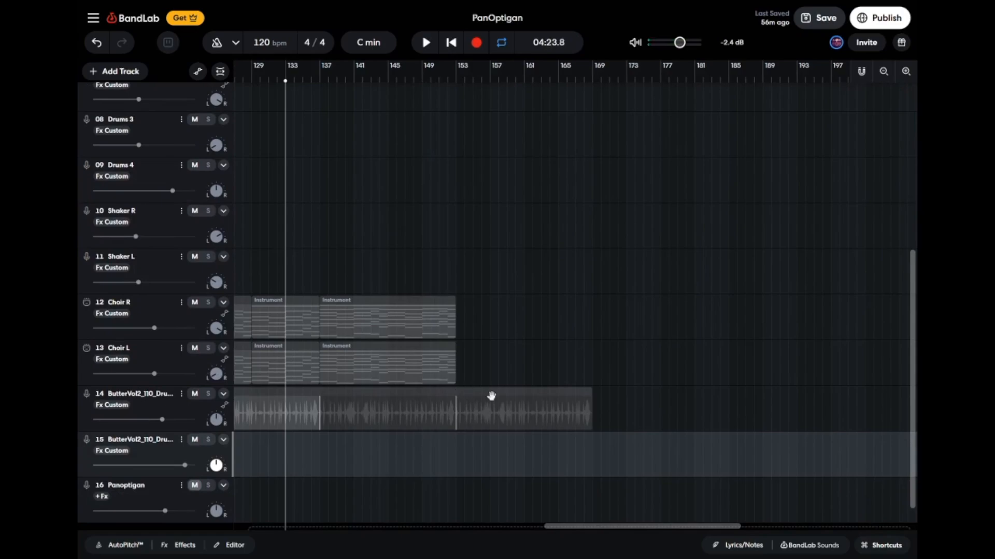
{"action": "scroll", "coordinate": [337, 137], "scroll_direction": "up", "scroll_amount": 7}
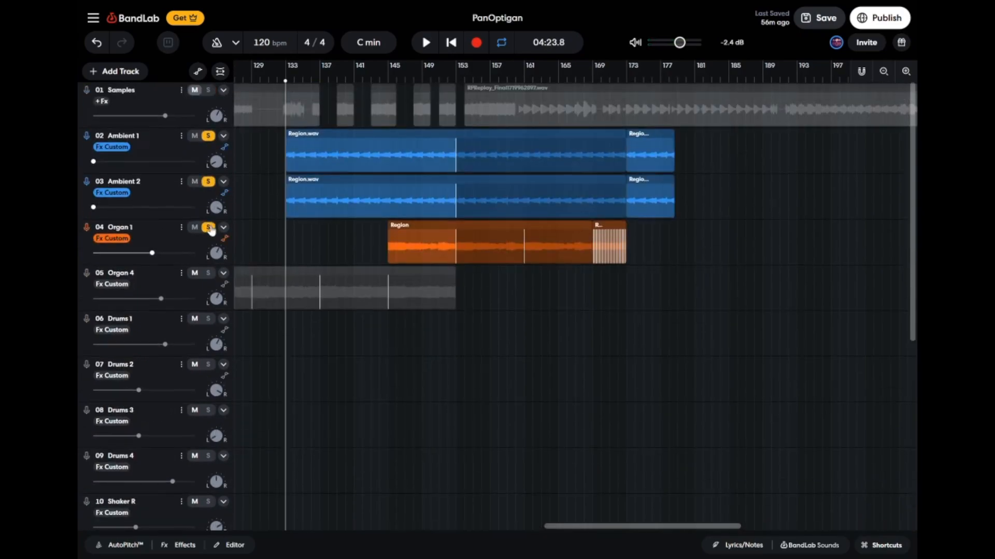
{"action": "left_click", "coordinate": [208, 181]}
{"action": "left_click", "coordinate": [207, 136]}
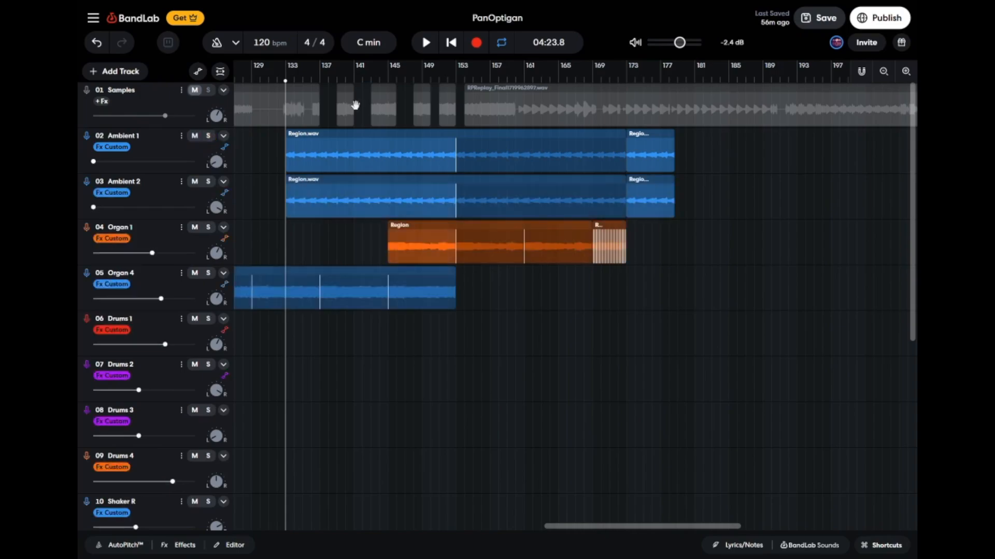
Play the full mix from about bar 151 and watch the choir and drum loop tracks.
{"action": "left_click", "coordinate": [436, 81]}
{"action": "key", "text": "space"}
{"action": "scroll", "coordinate": [527, 373], "scroll_direction": "down", "scroll_amount": 6}
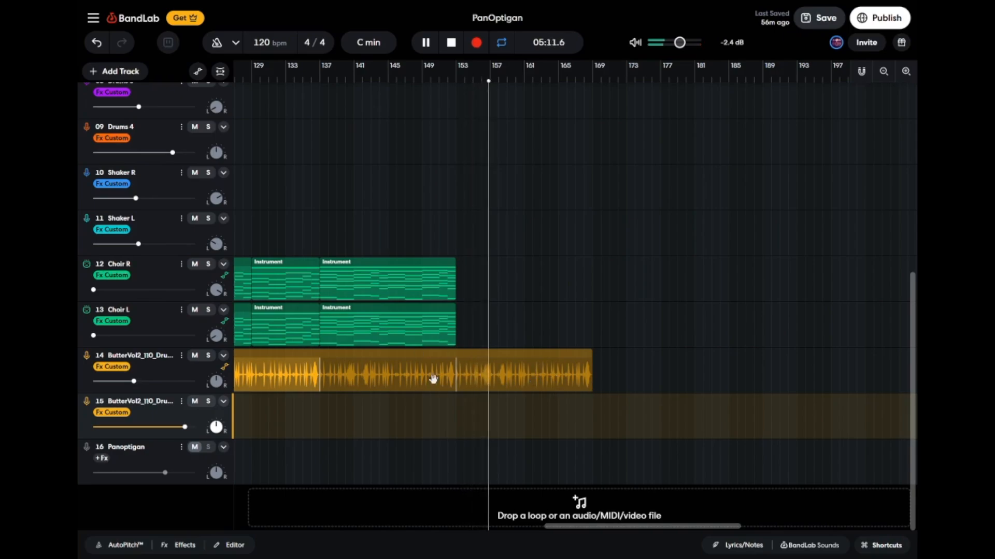
Follow the mix on the Samples, Ambient and Organ tracks past bar 153 and stop playback.
{"action": "scroll", "coordinate": [488, 340], "scroll_direction": "up", "scroll_amount": 8}
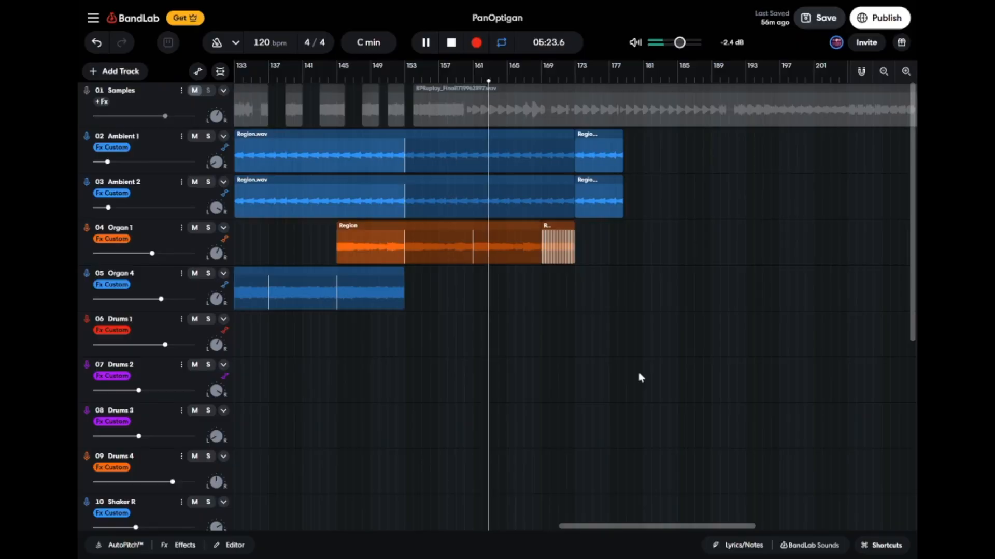
{"action": "key", "text": "space"}
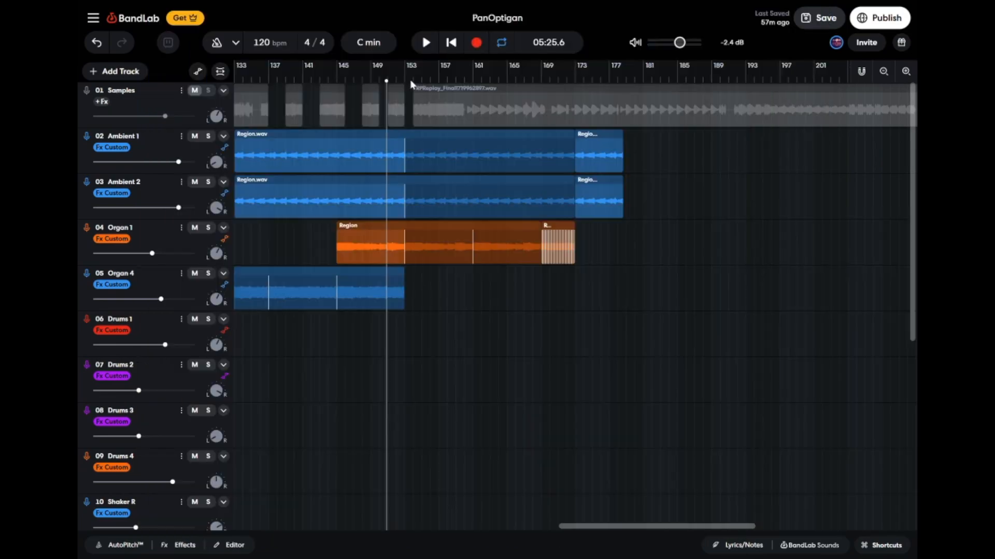
{"action": "scroll", "coordinate": [288, 182], "scroll_direction": "left", "scroll_amount": 3}
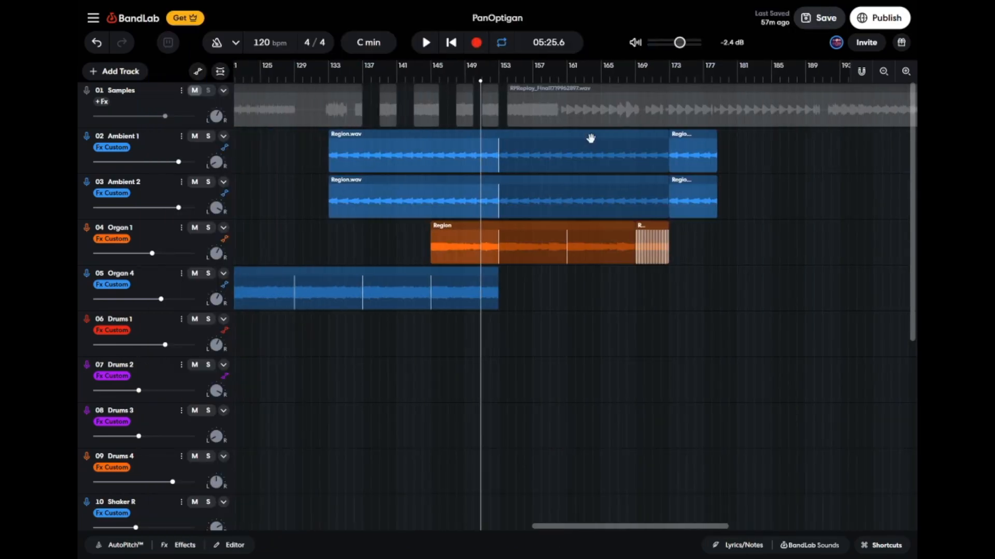
Solo the Samples track, play it briefly from about bar 179, and remove the solo.
{"action": "scroll", "coordinate": [378, 109], "scroll_direction": "right", "scroll_amount": 6}
{"action": "left_click", "coordinate": [207, 90]}
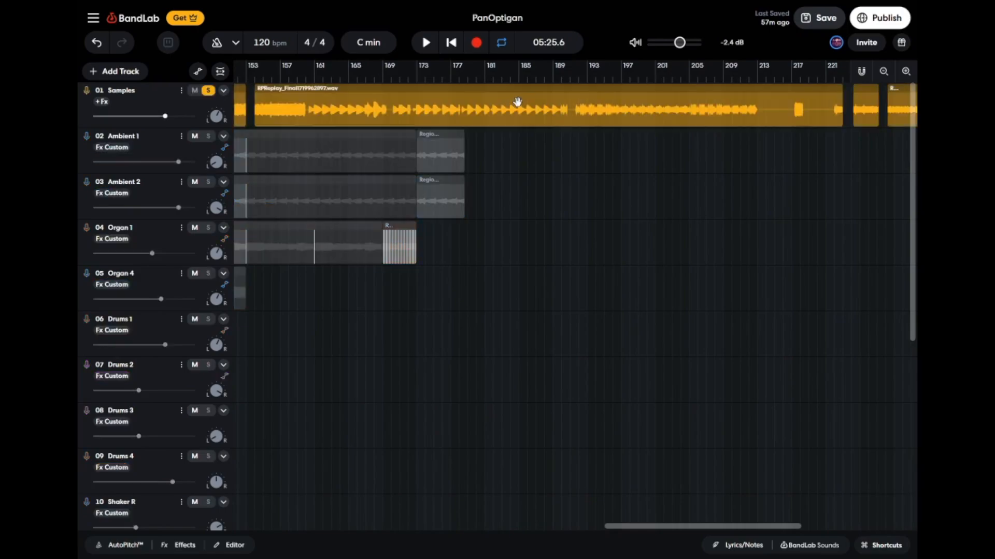
{"action": "left_click", "coordinate": [468, 79]}
{"action": "key", "text": "space"}
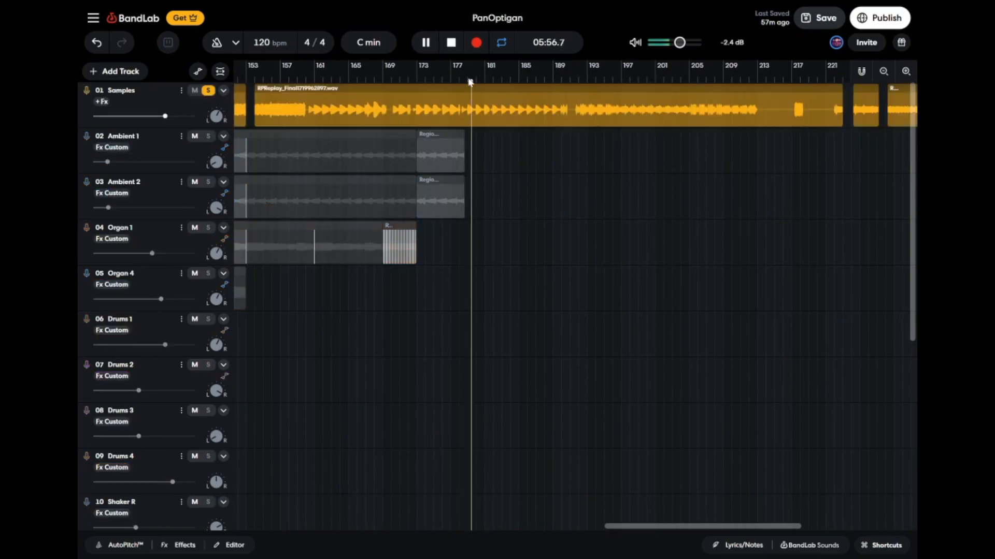
{"action": "key", "text": "space"}
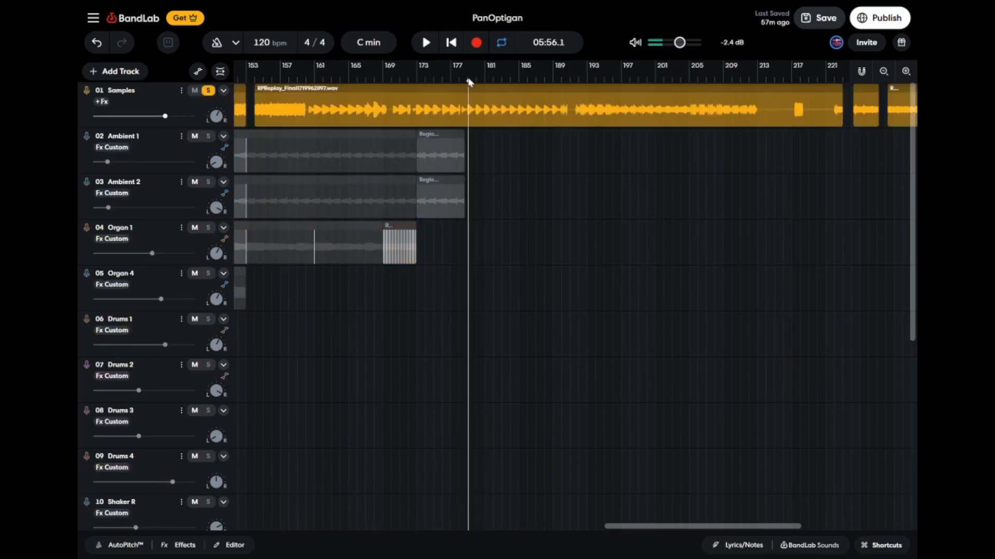
{"action": "left_click", "coordinate": [208, 90]}
Review the whole effects chain on Ambient 1, from Ping Pong Delay to Reverser, and close it.
{"action": "scroll", "coordinate": [570, 296], "scroll_direction": "left", "scroll_amount": 5}
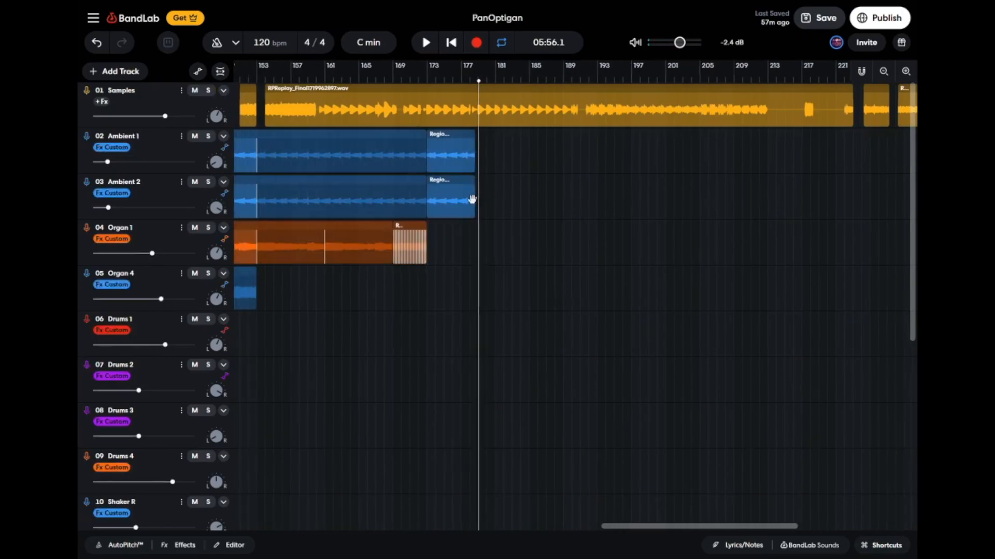
{"action": "left_click", "coordinate": [204, 156]}
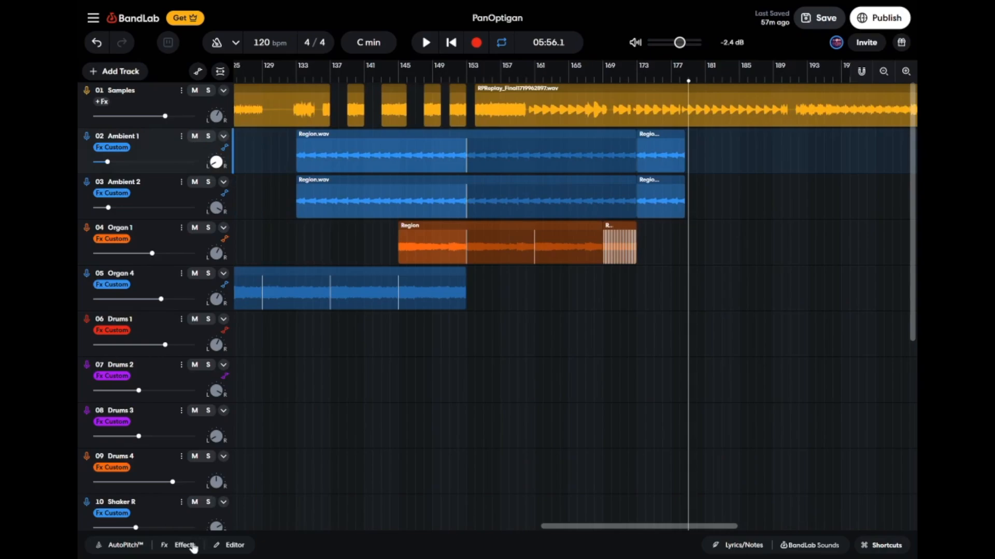
{"action": "left_click", "coordinate": [193, 547]}
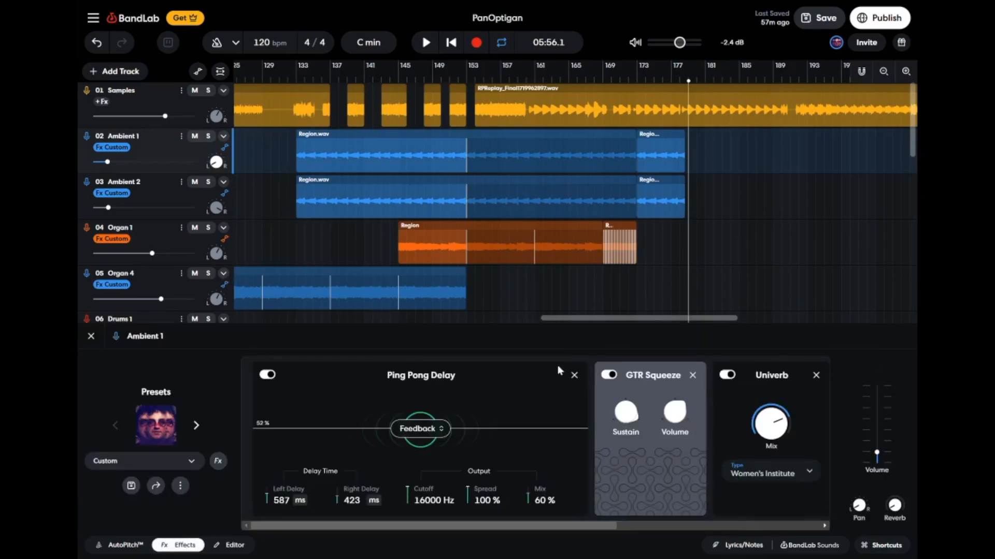
{"action": "scroll", "coordinate": [665, 448], "scroll_direction": "right", "scroll_amount": 4}
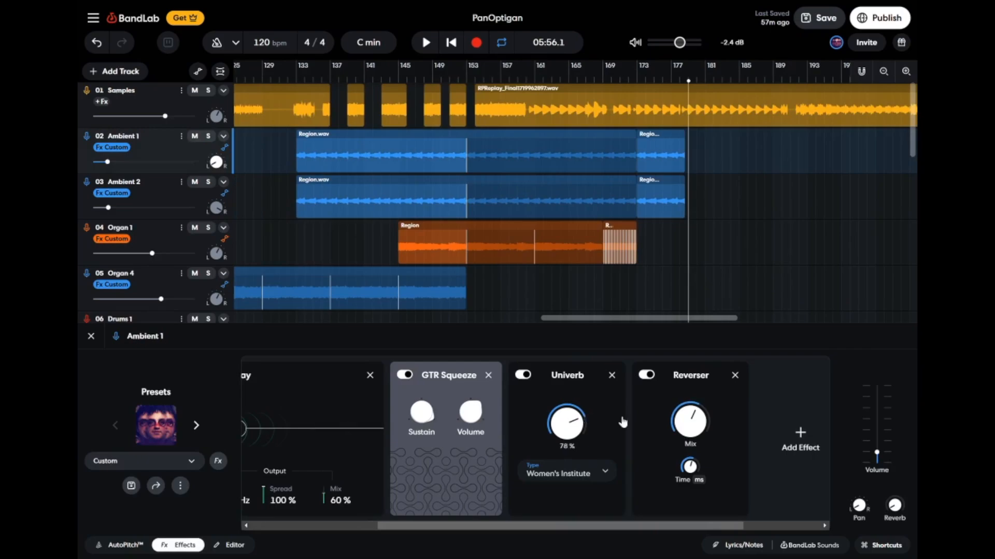
{"action": "scroll", "coordinate": [344, 417], "scroll_direction": "left", "scroll_amount": 4}
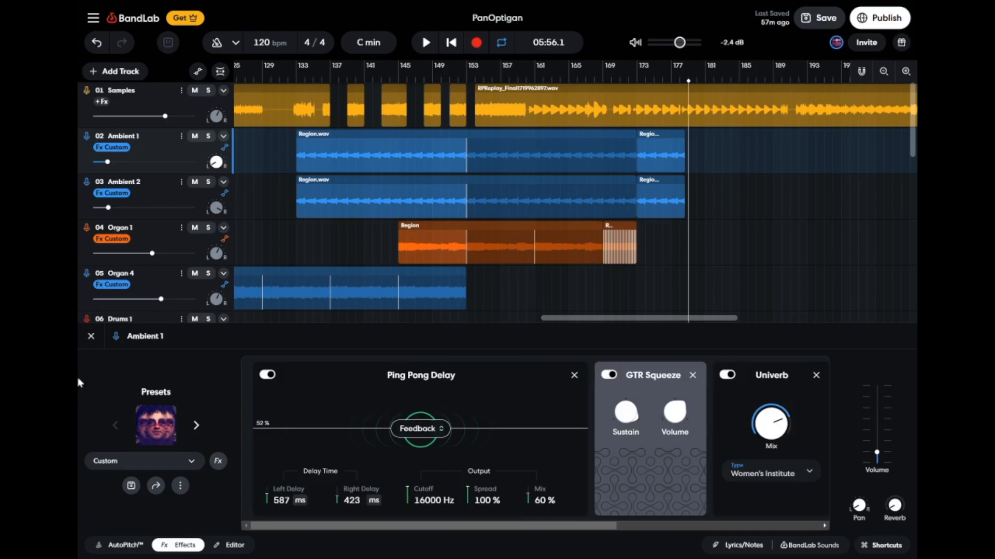
{"action": "left_click", "coordinate": [92, 337]}
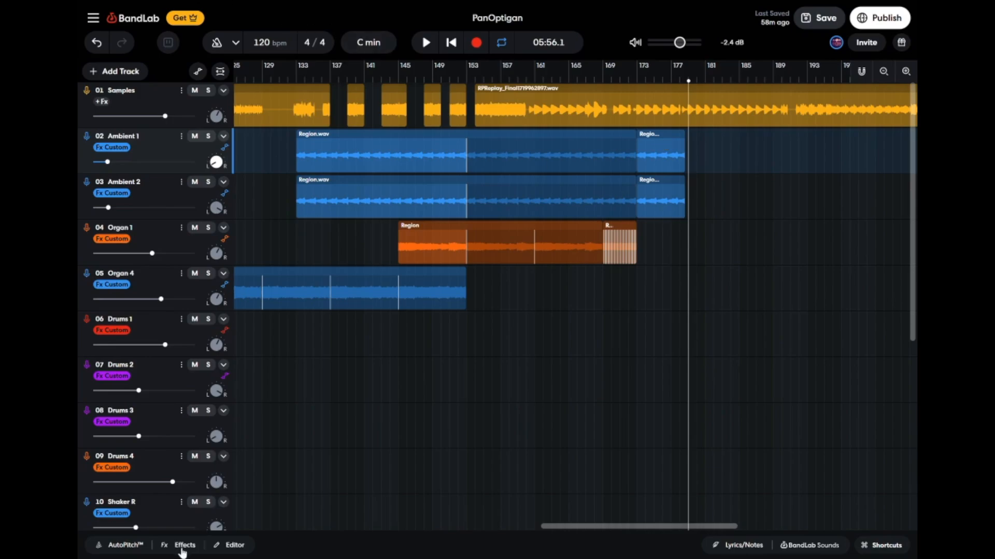
Reopen Ambient 1's effects, place the playhead at about bar 176, and close the effects again.
{"action": "left_click", "coordinate": [183, 546]}
{"action": "left_click", "coordinate": [662, 81]}
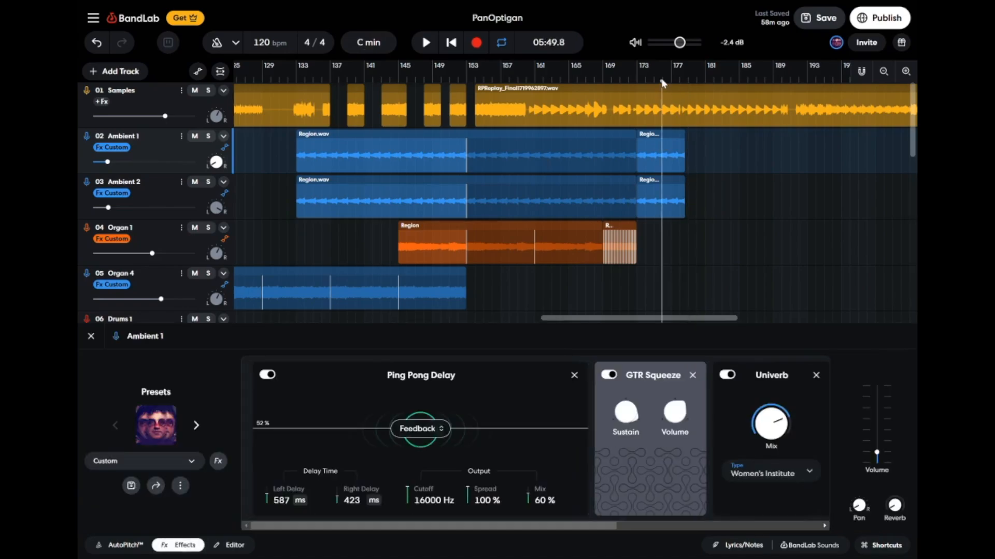
{"action": "scroll", "coordinate": [674, 181], "scroll_direction": "right", "scroll_amount": 3}
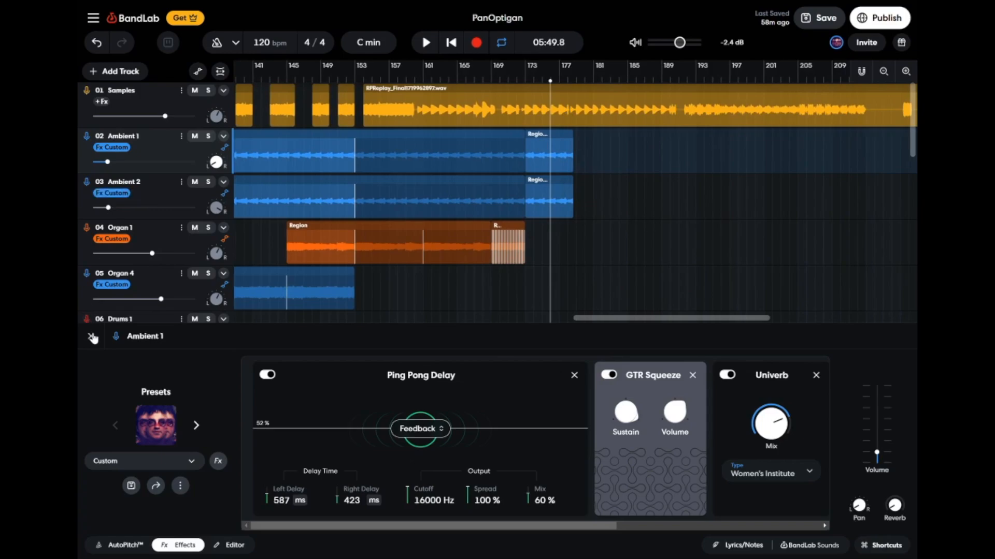
{"action": "left_click", "coordinate": [92, 338]}
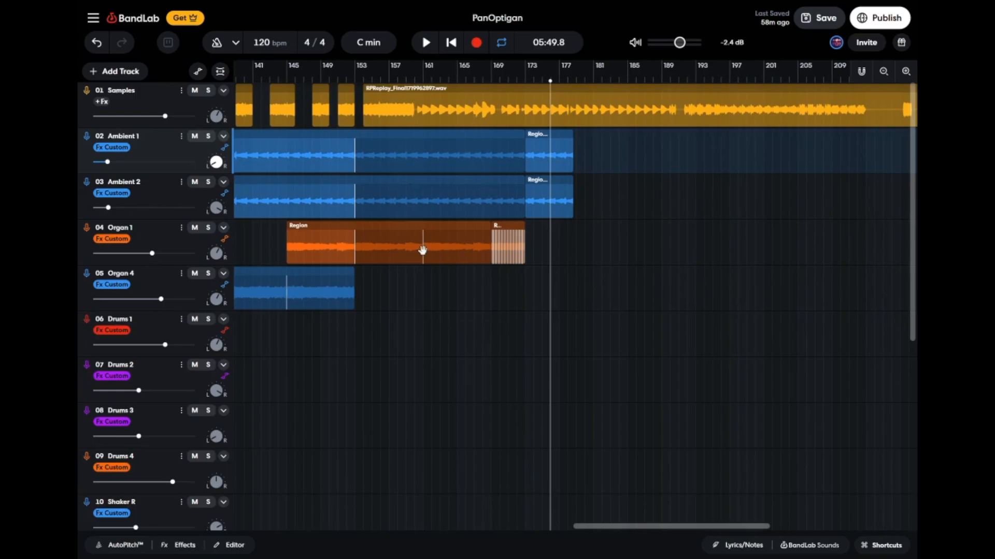
Play the mix from about bar 171, mute the Samples track, and replay from the same point.
{"action": "left_click", "coordinate": [510, 80]}
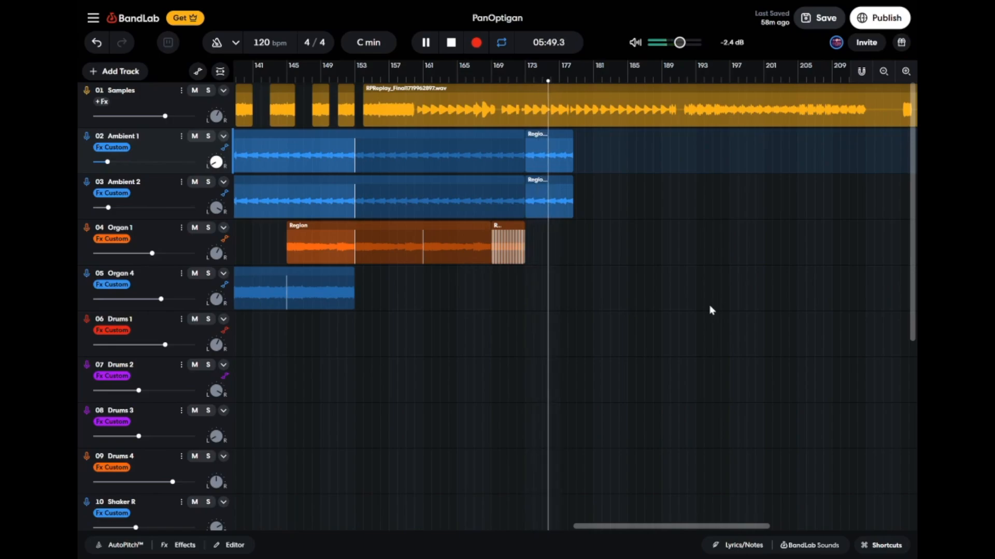
{"action": "key", "text": "space"}
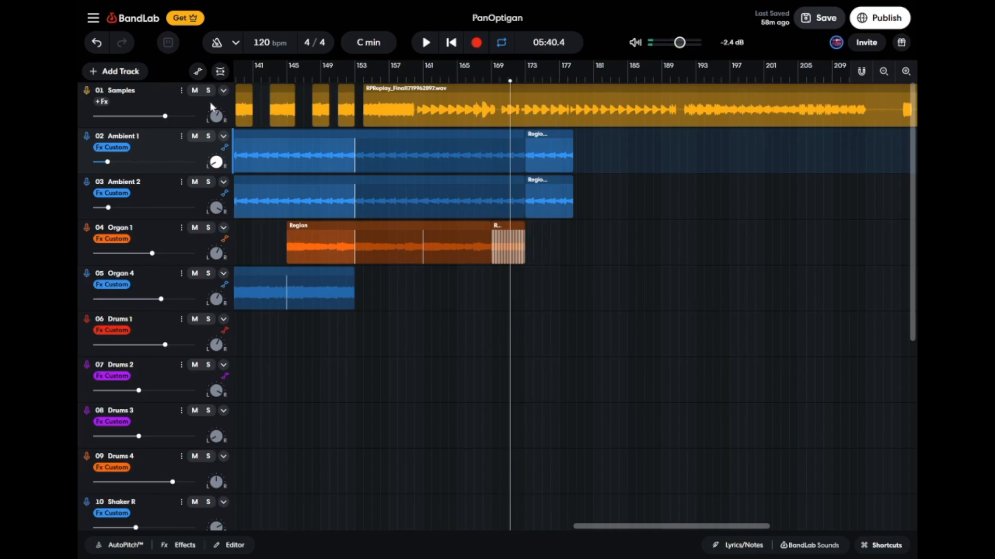
{"action": "left_click", "coordinate": [195, 91]}
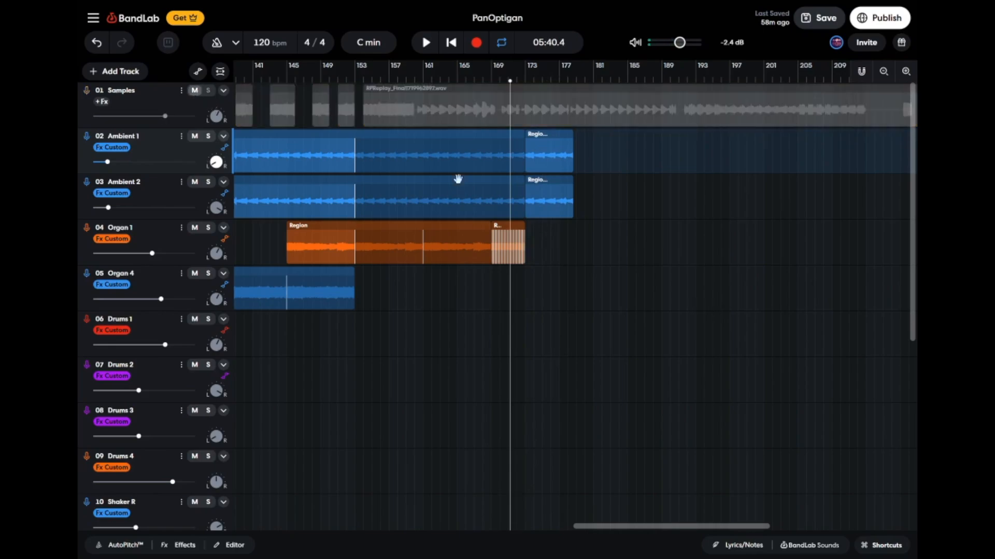
{"action": "key", "text": "space"}
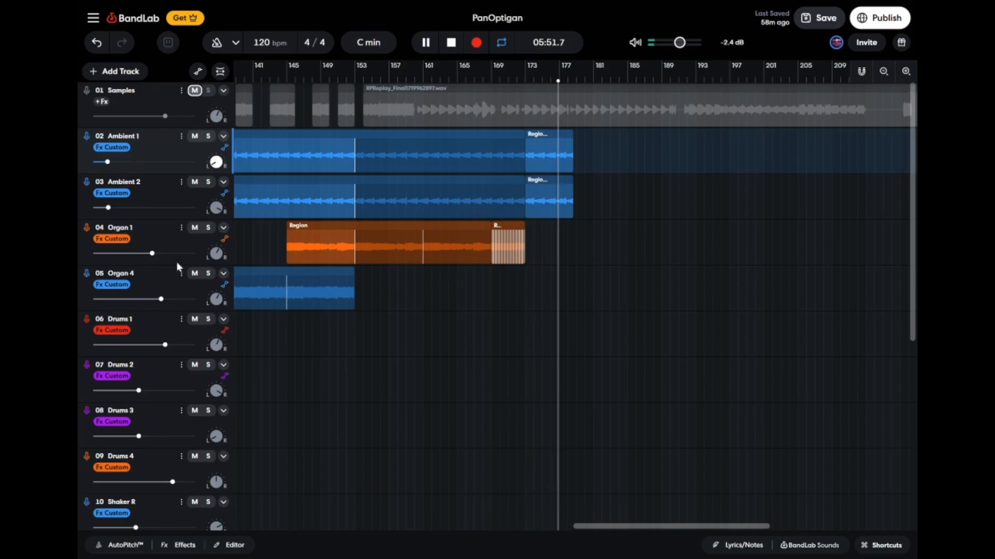
Solo Organ 1, play it from about bar 167, and review its effects chain.
{"action": "left_click", "coordinate": [208, 227]}
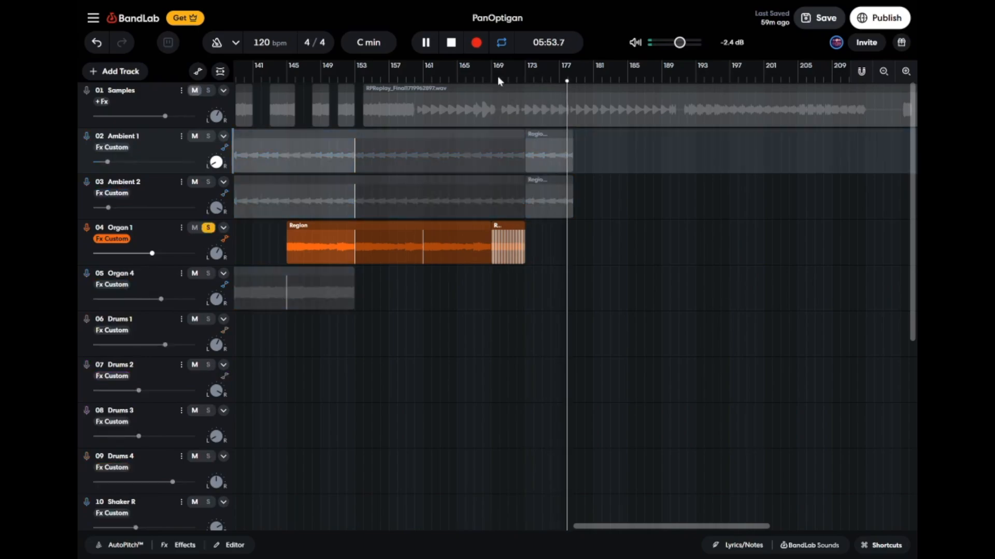
{"action": "left_click", "coordinate": [480, 80]}
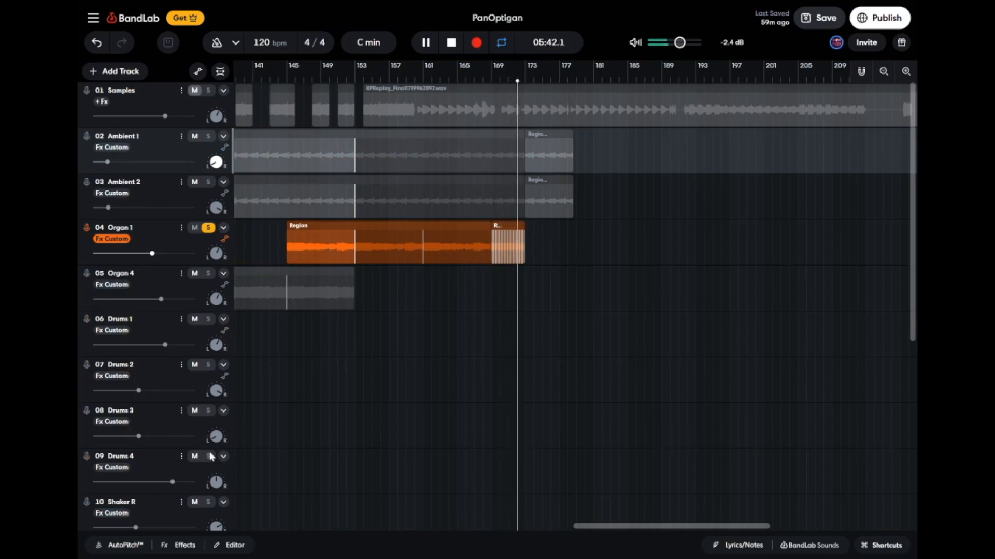
{"action": "left_click", "coordinate": [178, 545]}
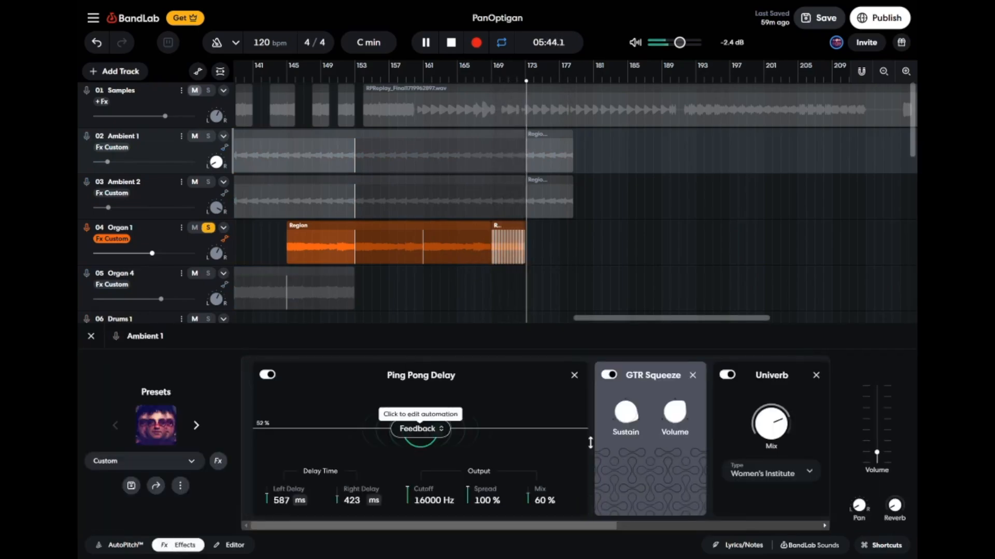
{"action": "scroll", "coordinate": [674, 446], "scroll_direction": "right", "scroll_amount": 5}
{"action": "scroll", "coordinate": [693, 448], "scroll_direction": "left", "scroll_amount": 4}
{"action": "scroll", "coordinate": [693, 448], "scroll_direction": "left", "scroll_amount": 1}
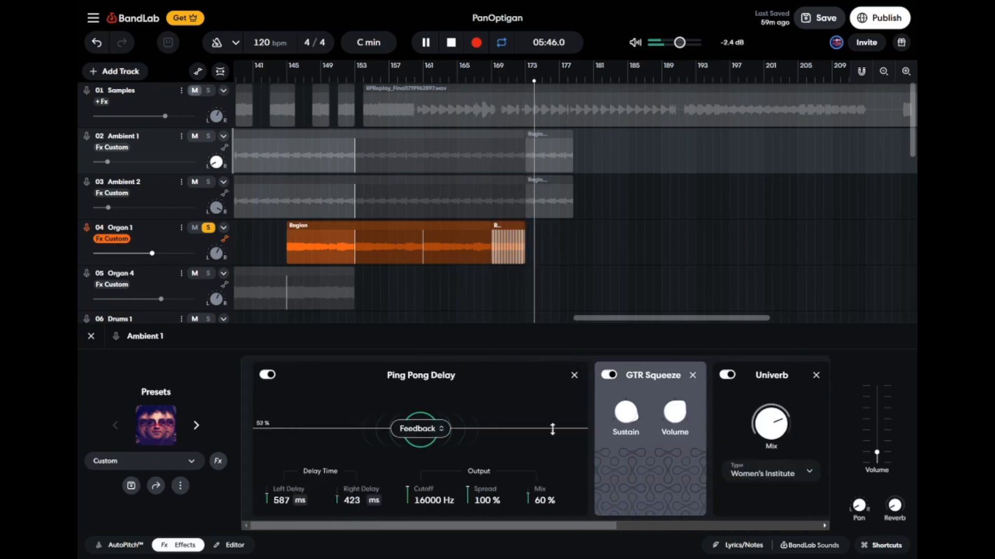
{"action": "left_click", "coordinate": [185, 235]}
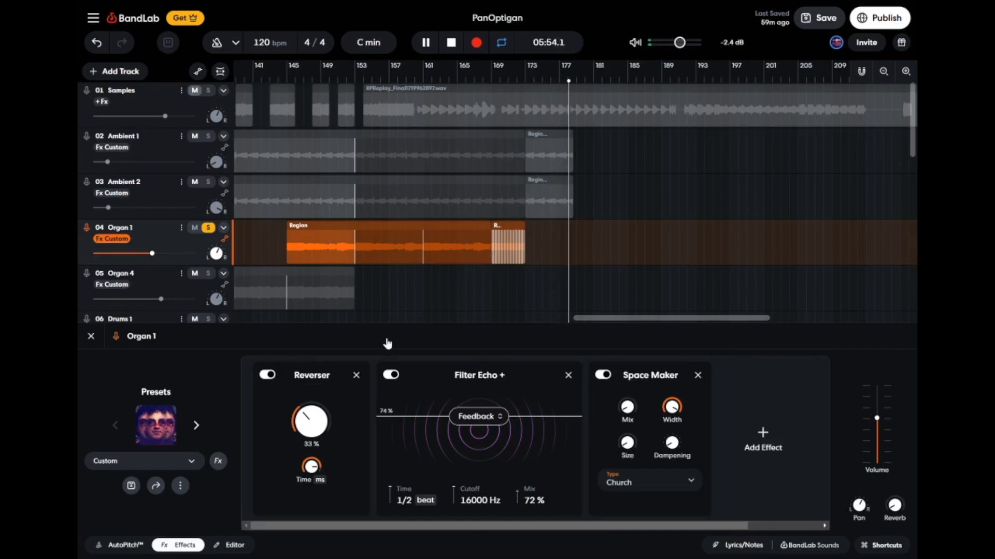
Stop playback, close Organ 1's effects, and remove the track's solo.
{"action": "key", "text": "space"}
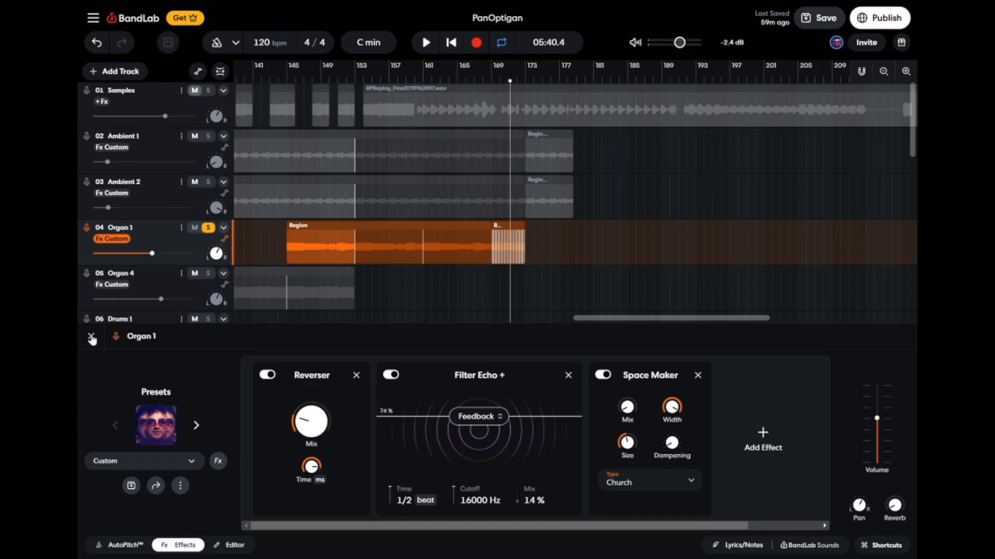
{"action": "left_click", "coordinate": [91, 338]}
{"action": "left_click", "coordinate": [213, 230]}
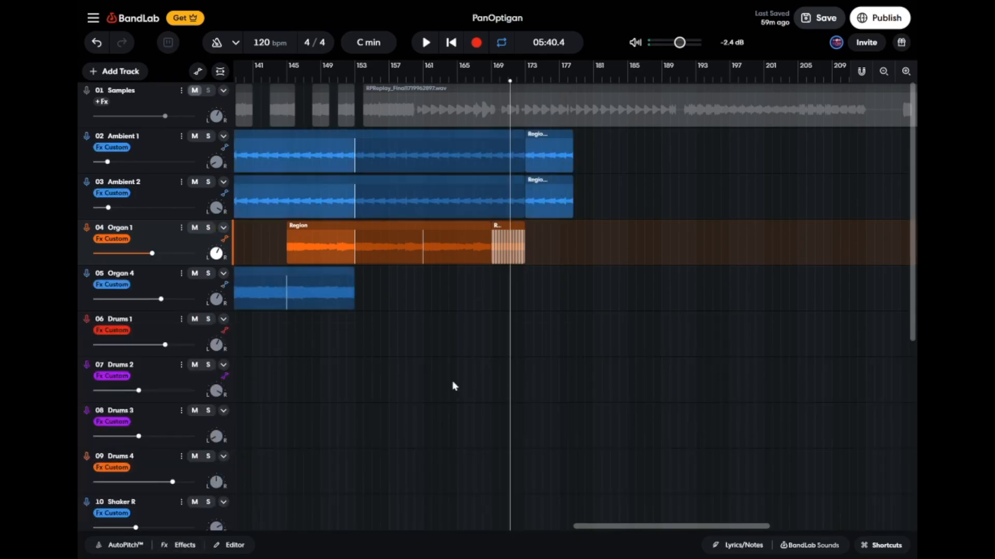
Look over the arrangement across all tracks and place the playhead at about bar 181, past the last Ambient regions.
{"action": "scroll", "coordinate": [452, 385], "scroll_direction": "down", "scroll_amount": 3}
{"action": "scroll", "coordinate": [454, 386], "scroll_direction": "left", "scroll_amount": 10}
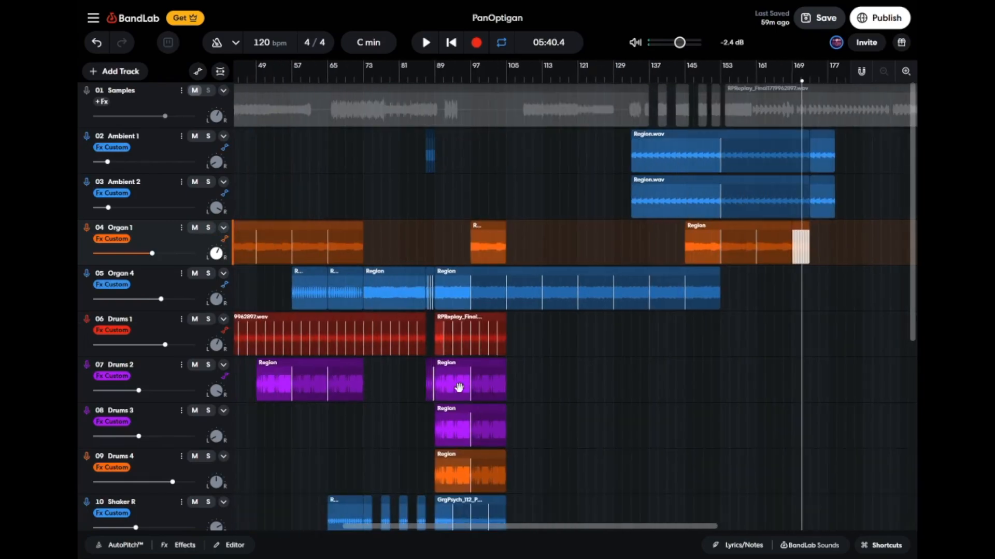
{"action": "scroll", "coordinate": [454, 386], "scroll_direction": "down", "scroll_amount": 6}
{"action": "scroll", "coordinate": [454, 386], "scroll_direction": "right", "scroll_amount": 9}
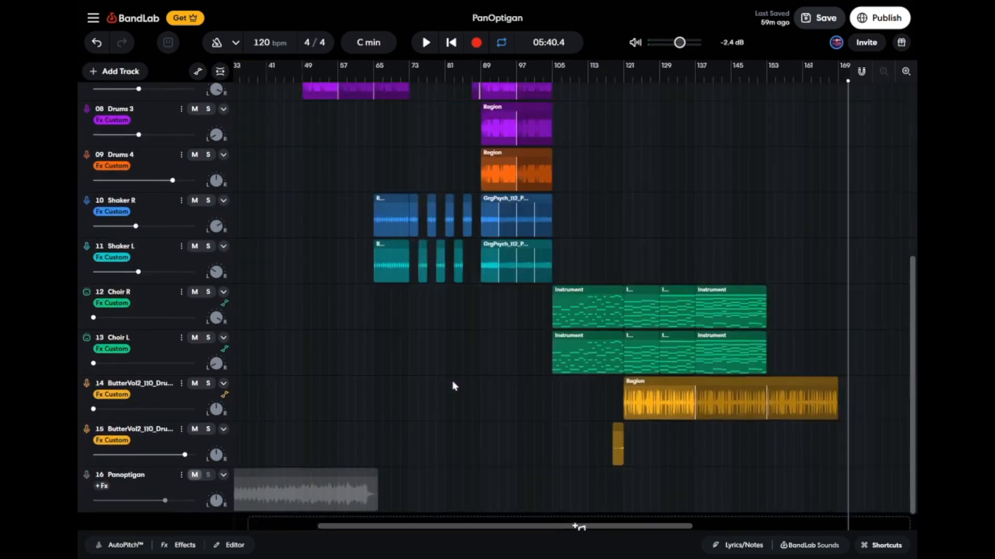
{"action": "scroll", "coordinate": [459, 387], "scroll_direction": "left", "scroll_amount": 1}
{"action": "scroll", "coordinate": [456, 386], "scroll_direction": "up", "scroll_amount": 6}
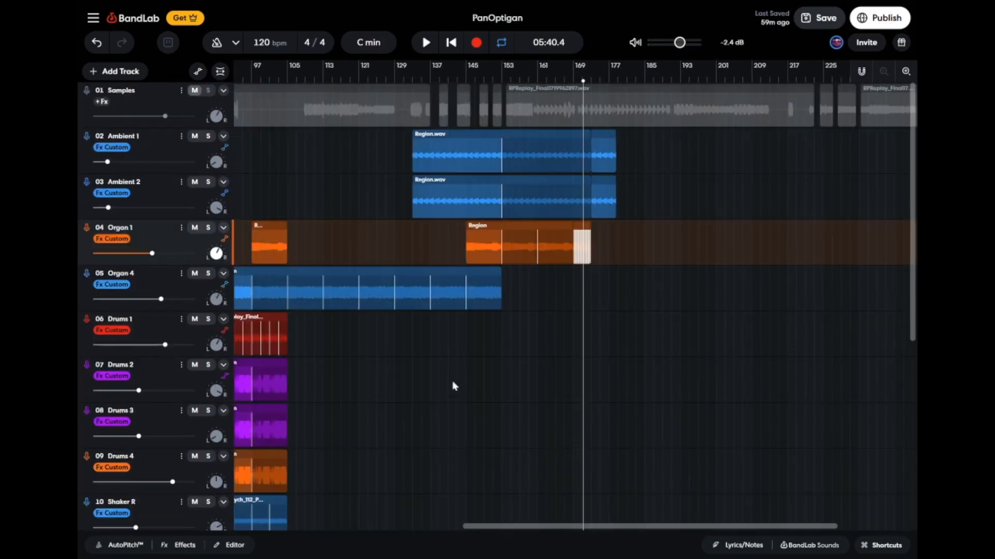
{"action": "left_click", "coordinate": [627, 78]}
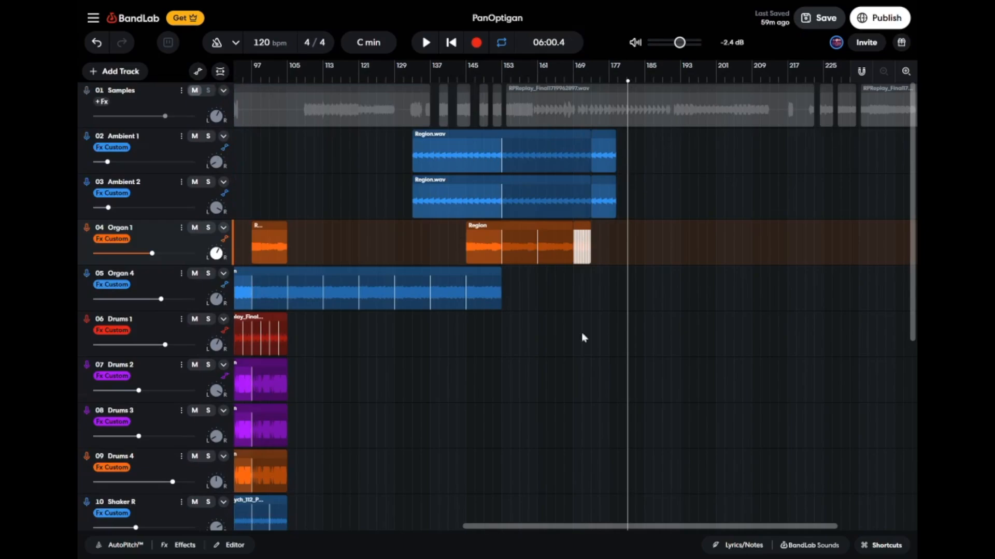
{"action": "scroll", "coordinate": [573, 366], "scroll_direction": "left", "scroll_amount": 9}
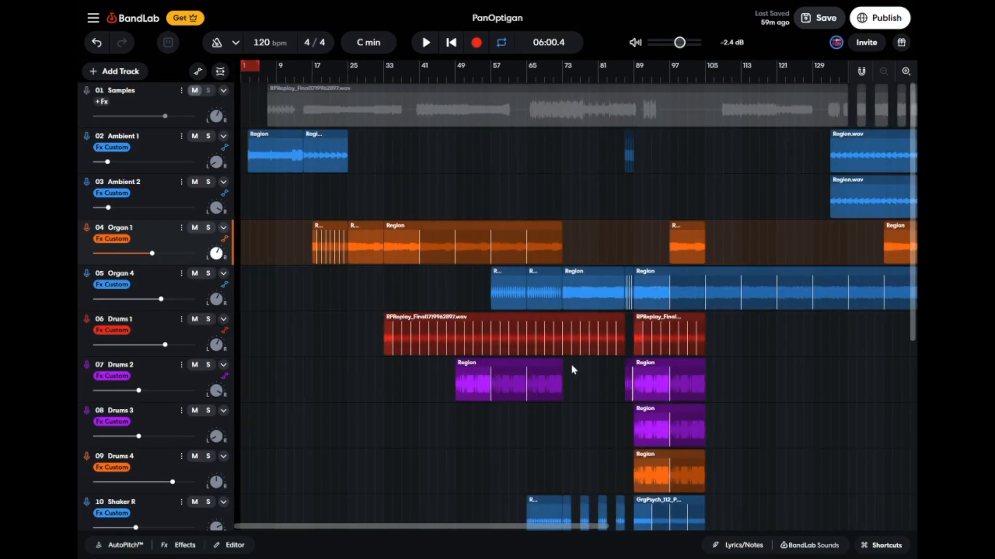
{"action": "scroll", "coordinate": [574, 369], "scroll_direction": "right", "scroll_amount": 5}
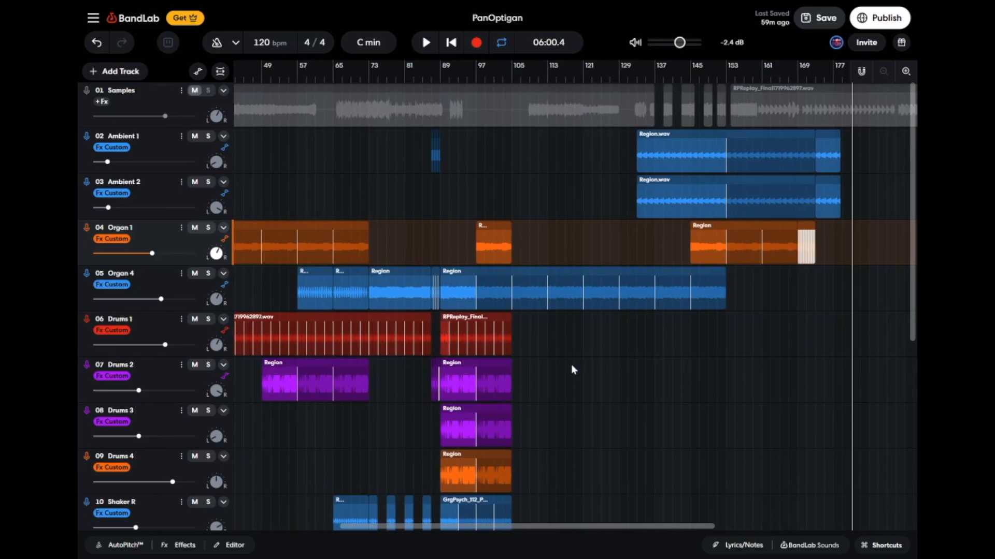
Solo the Panoptigan track at the end of the track list and play it from about bar 53.
{"action": "scroll", "coordinate": [571, 365], "scroll_direction": "down", "scroll_amount": 5}
{"action": "scroll", "coordinate": [570, 367], "scroll_direction": "left", "scroll_amount": 5}
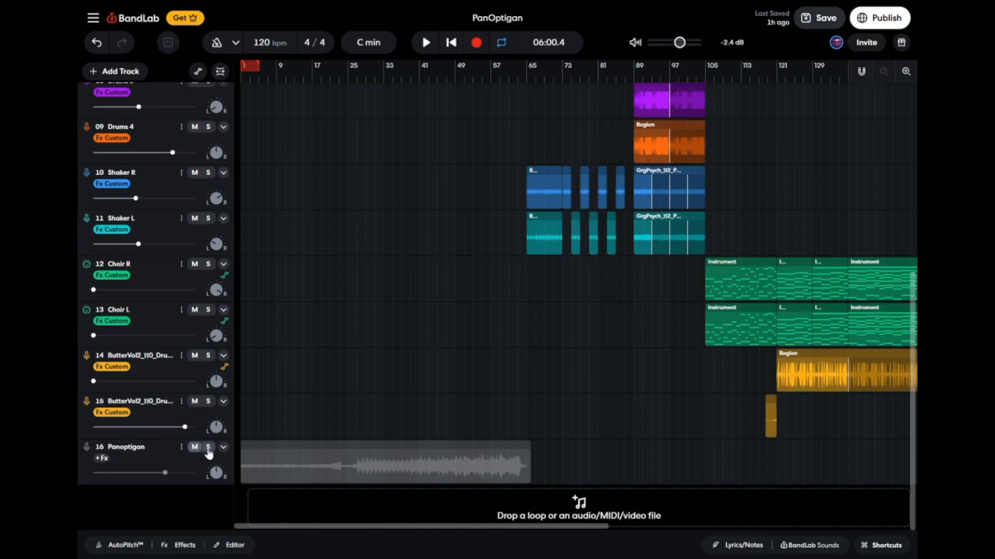
{"action": "left_click", "coordinate": [208, 448]}
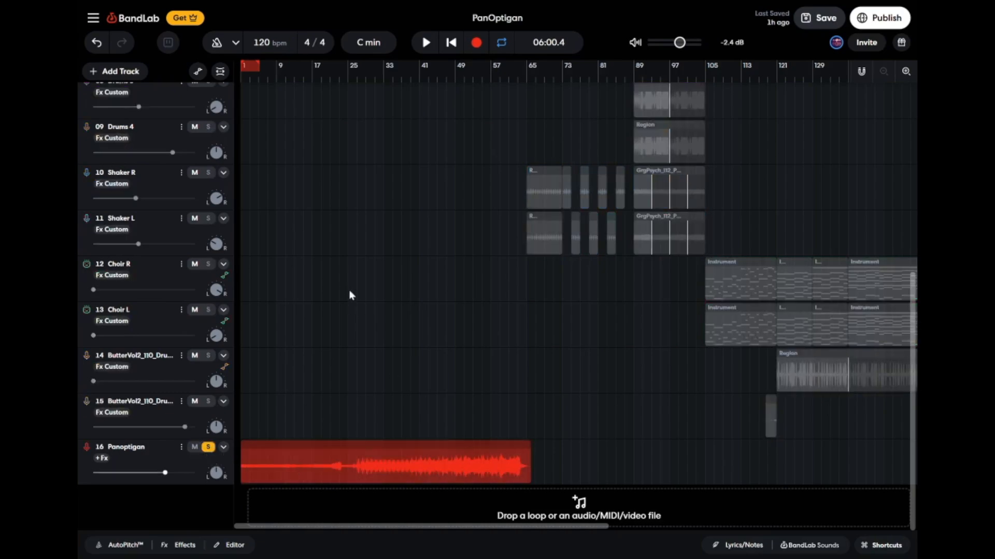
{"action": "left_click", "coordinate": [473, 81]}
{"action": "key", "text": "space"}
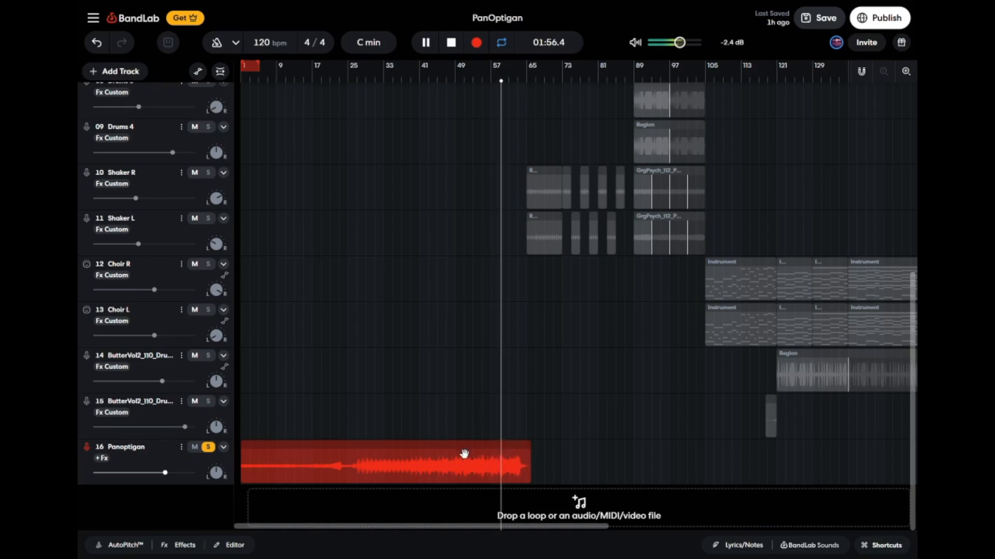
Stop playback, mute the Panoptigan reference track, and remove its solo.
{"action": "key", "text": "space"}
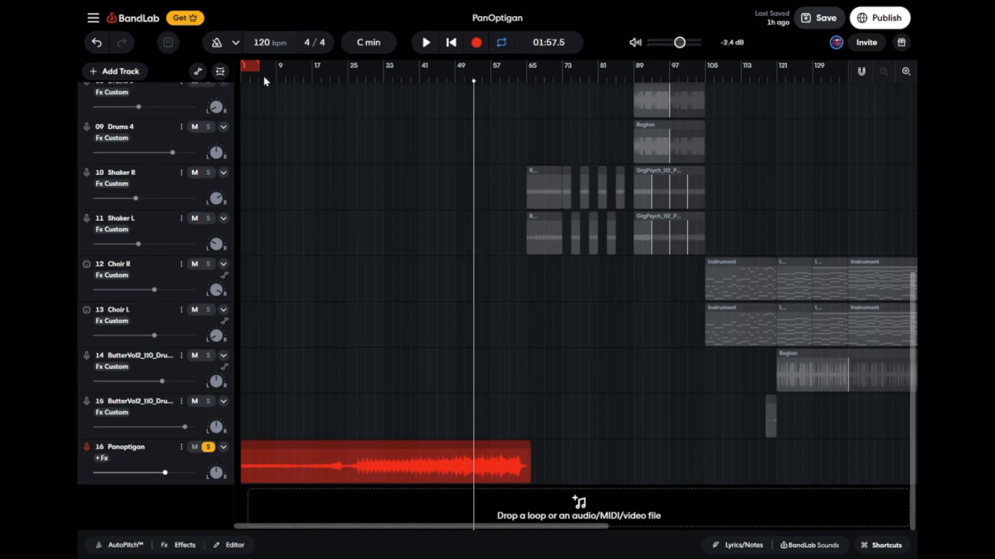
{"action": "left_click", "coordinate": [198, 447]}
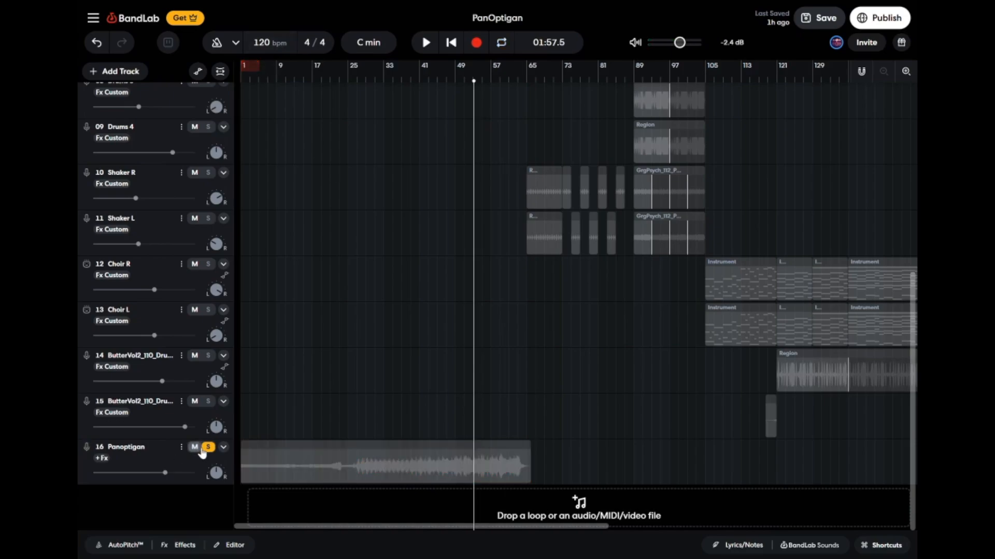
{"action": "left_click", "coordinate": [208, 447]}
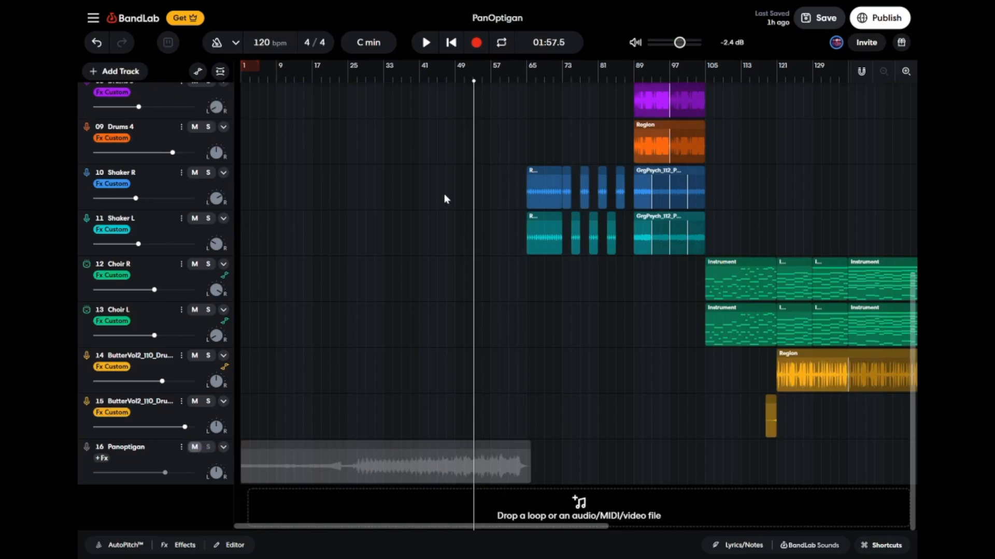
{"action": "scroll", "coordinate": [444, 199], "scroll_direction": "up", "scroll_amount": 8}
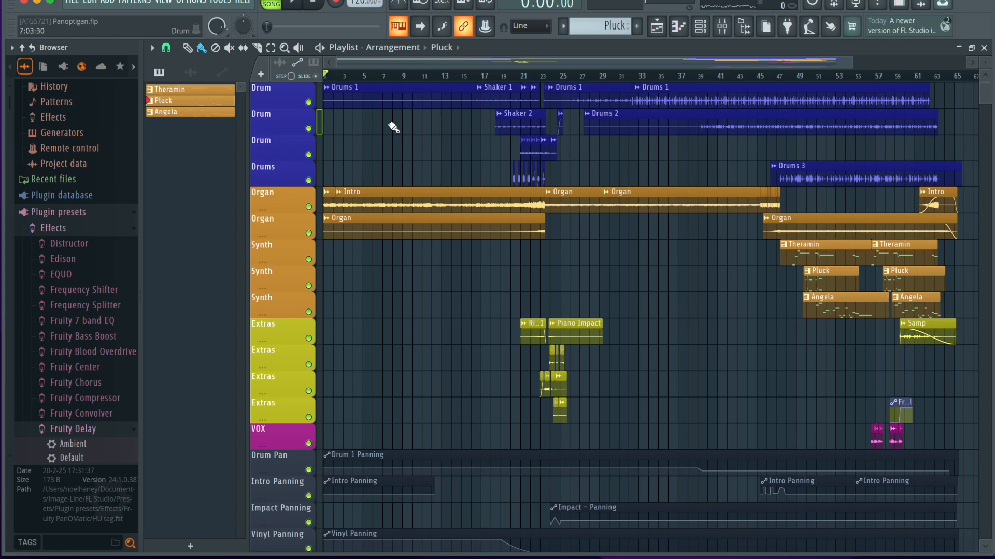
Switch to the Panoptigan.flp playlist in FL Studio and solo the first Drum track.
{"action": "scroll", "coordinate": [393, 127], "scroll_direction": "down", "scroll_amount": 3, "text": "ctrl"}
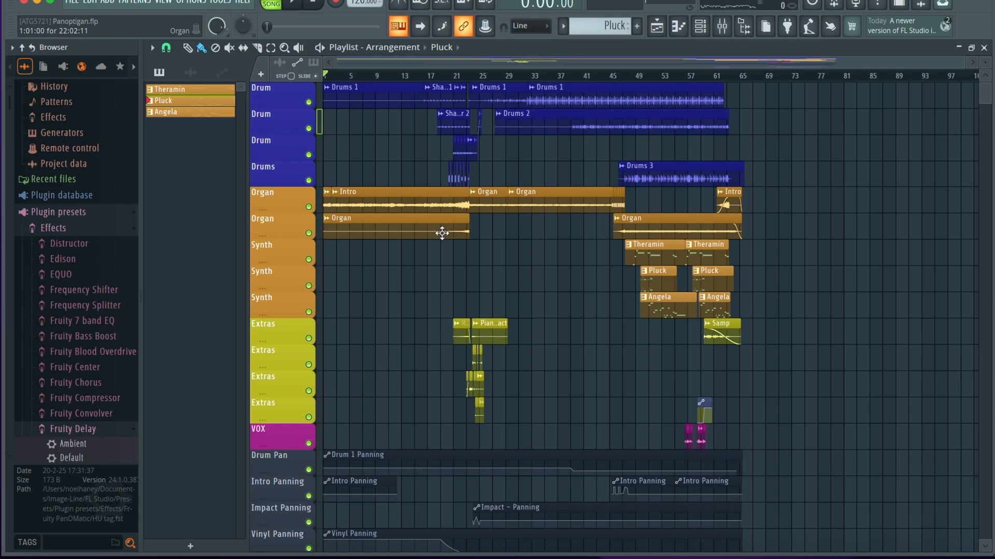
{"action": "scroll", "coordinate": [442, 233], "scroll_direction": "down", "scroll_amount": 5}
{"action": "scroll", "coordinate": [442, 233], "scroll_direction": "up", "scroll_amount": 5}
{"action": "scroll", "coordinate": [442, 233], "scroll_direction": "down", "scroll_amount": 5}
{"action": "scroll", "coordinate": [443, 233], "scroll_direction": "up", "scroll_amount": 5}
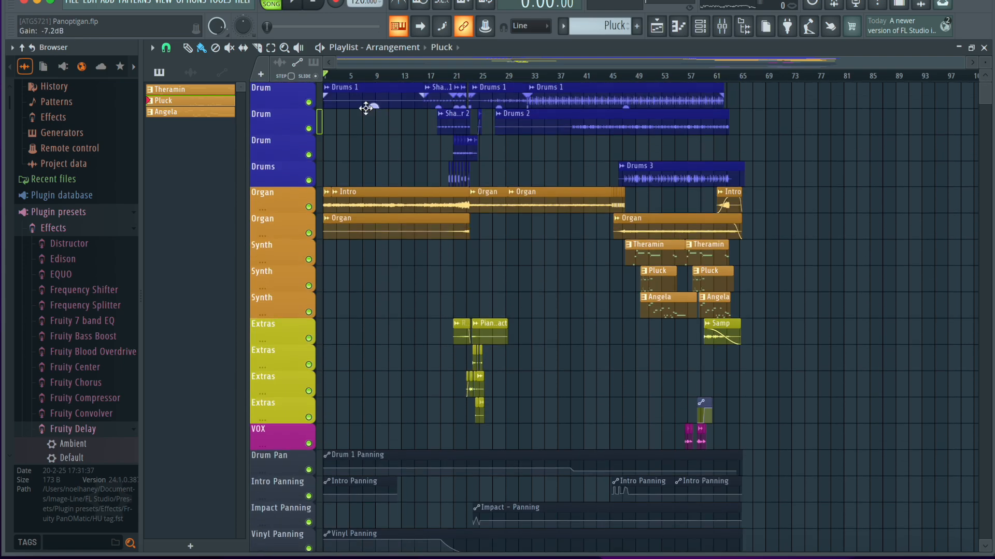
{"action": "right_click", "coordinate": [309, 102]}
{"action": "scroll", "coordinate": [487, 226], "scroll_direction": "up", "scroll_amount": 2}
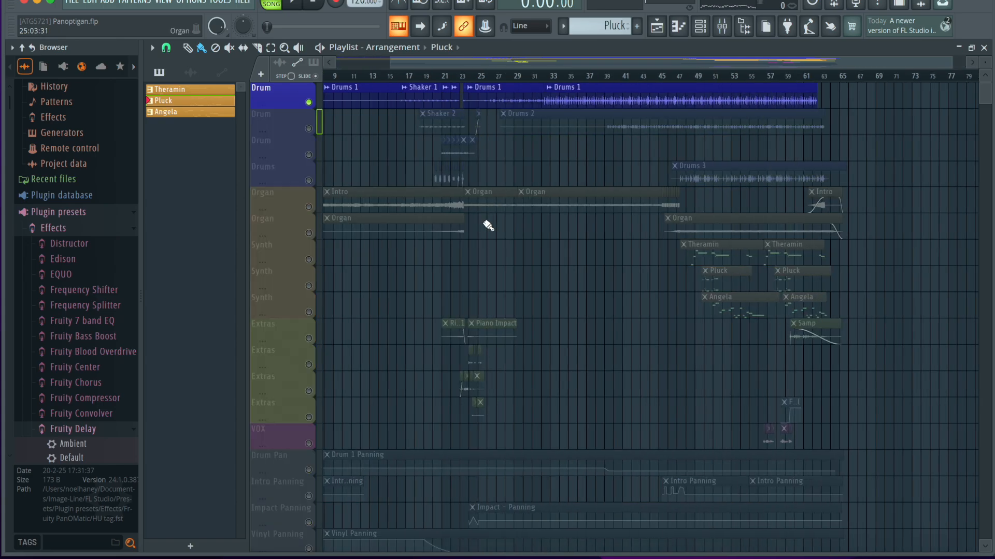
{"action": "scroll", "coordinate": [487, 225], "scroll_direction": "up", "scroll_amount": 3}
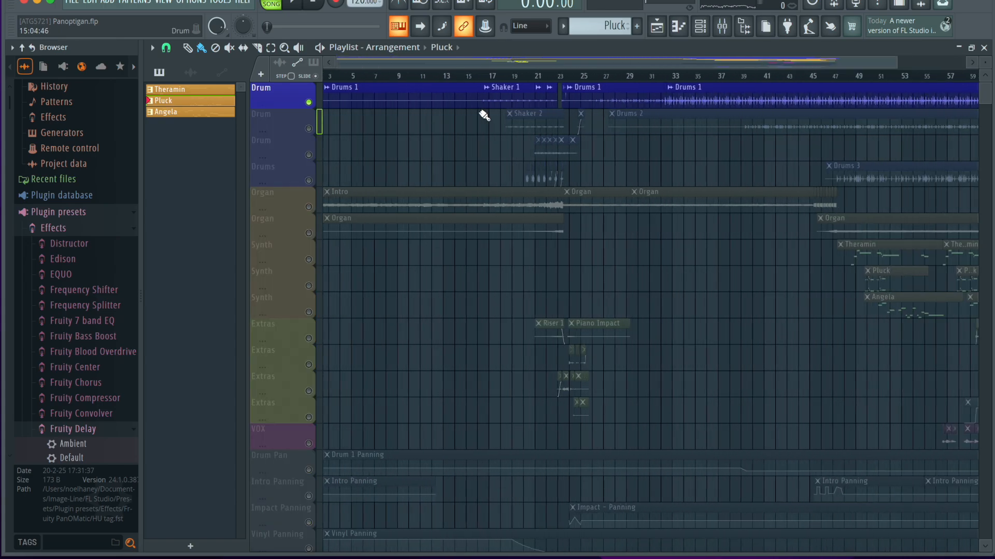
Unmute the first Organ track and mute the first Drum track so only the organ intro is heard.
{"action": "scroll", "coordinate": [484, 115], "scroll_direction": "down", "scroll_amount": 2}
{"action": "scroll", "coordinate": [349, 176], "scroll_direction": "down", "scroll_amount": 1}
{"action": "scroll", "coordinate": [349, 175], "scroll_direction": "down", "scroll_amount": 5}
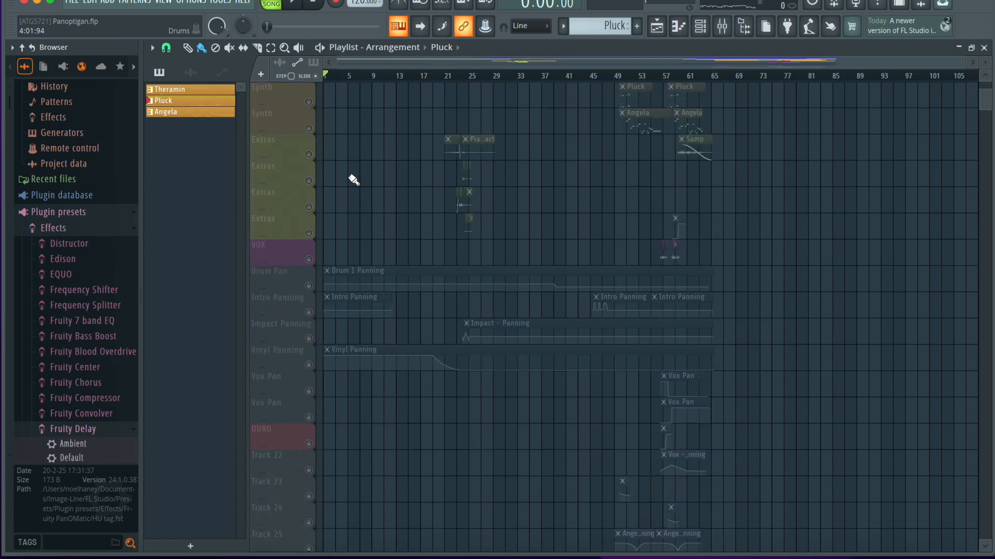
{"action": "scroll", "coordinate": [350, 175], "scroll_direction": "up", "scroll_amount": 4}
{"action": "scroll", "coordinate": [353, 180], "scroll_direction": "up", "scroll_amount": 2}
{"action": "left_click", "coordinate": [309, 206]}
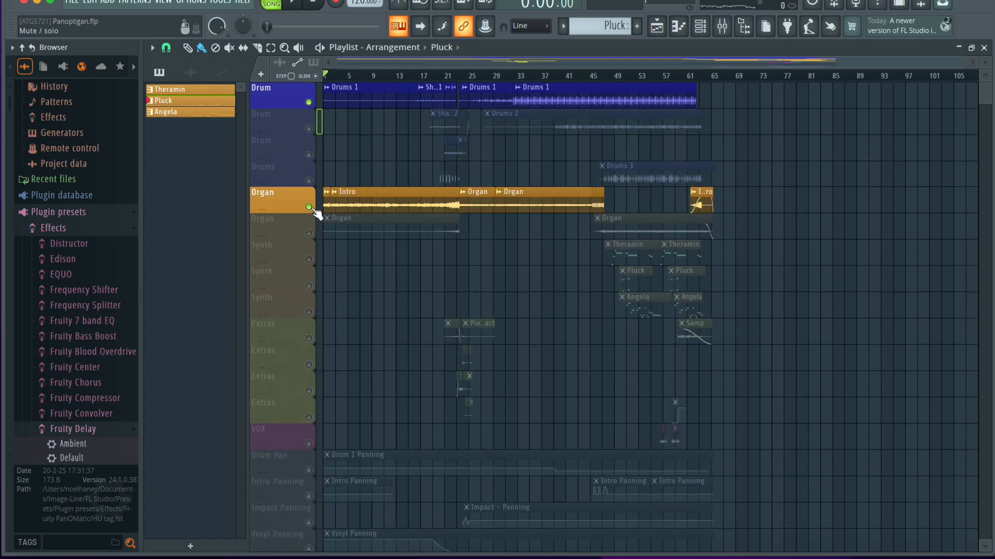
{"action": "left_click", "coordinate": [309, 103]}
{"action": "scroll", "coordinate": [415, 171], "scroll_direction": "up", "scroll_amount": 4}
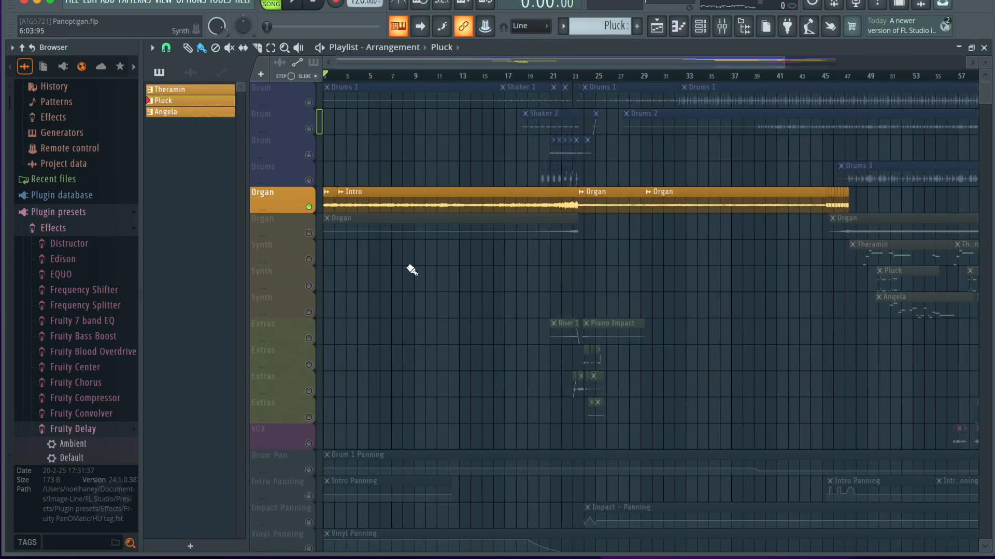
{"action": "scroll", "coordinate": [386, 359], "scroll_direction": "down", "scroll_amount": 4}
Play the isolated Organ track from the start of the song, check its signal in the mixer, and stop playback.
{"action": "left_click", "coordinate": [332, 76]}
{"action": "left_click", "coordinate": [721, 27]}
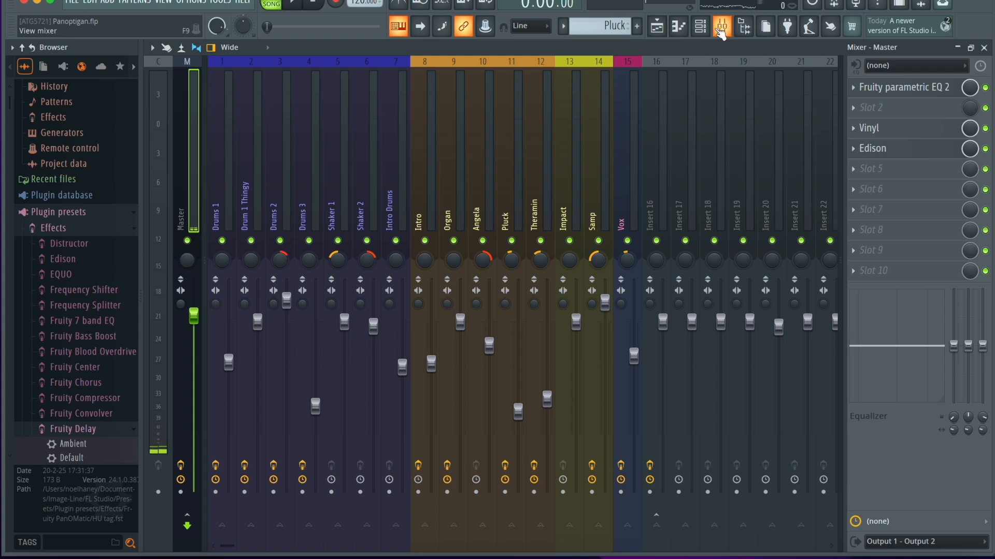
{"action": "left_click", "coordinate": [721, 27]}
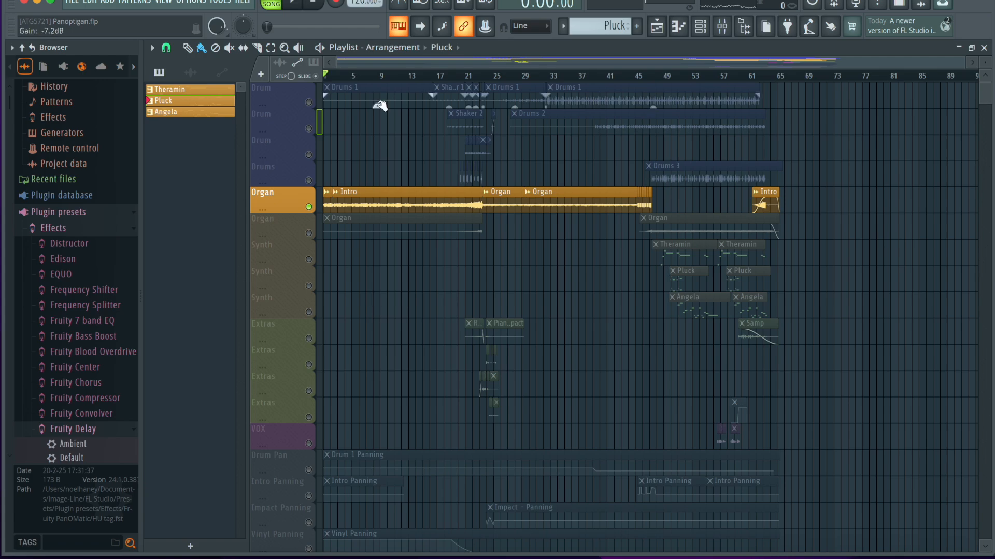
{"action": "key", "text": "space"}
{"action": "left_click", "coordinate": [725, 29]}
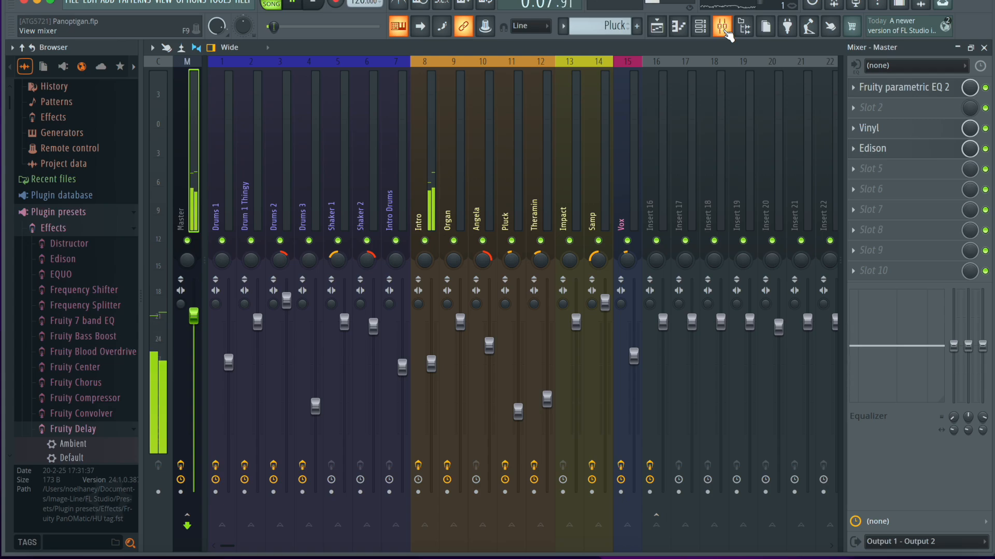
{"action": "key", "text": "space"}
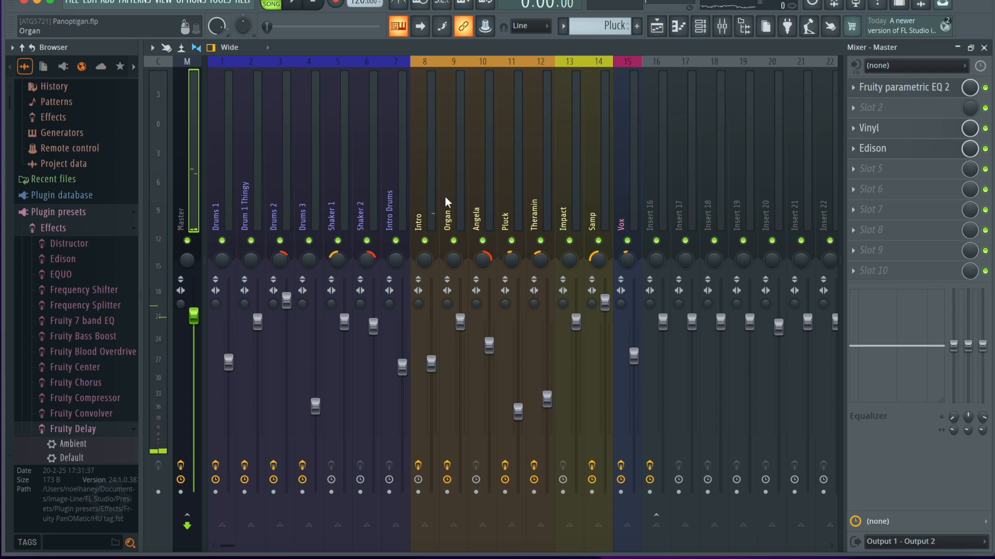
Review the effect slots of the Intro and Master mixer channels and play the organ intro again briefly.
{"action": "left_click", "coordinate": [425, 198]}
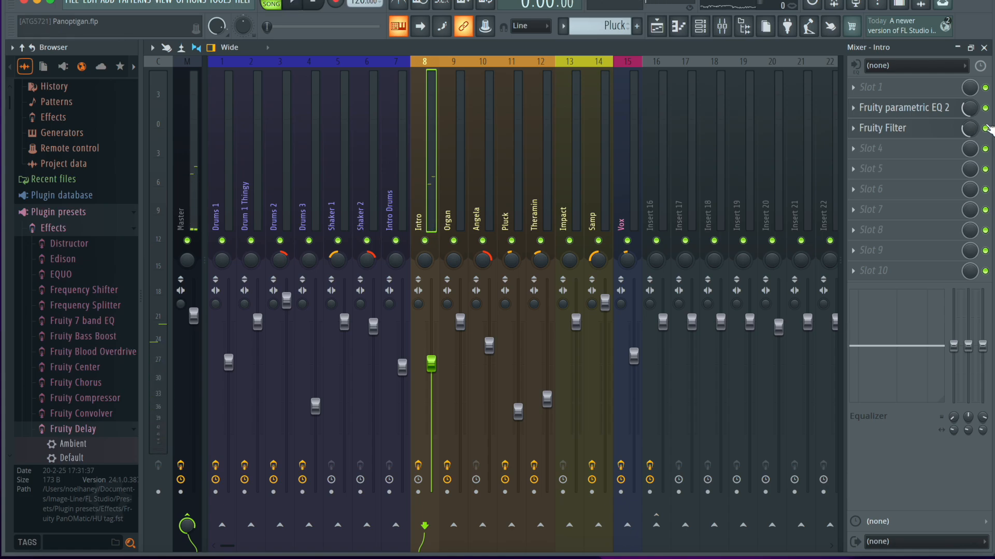
{"action": "left_click_drag", "start_coordinate": [232, 549], "coordinate": [176, 549]}
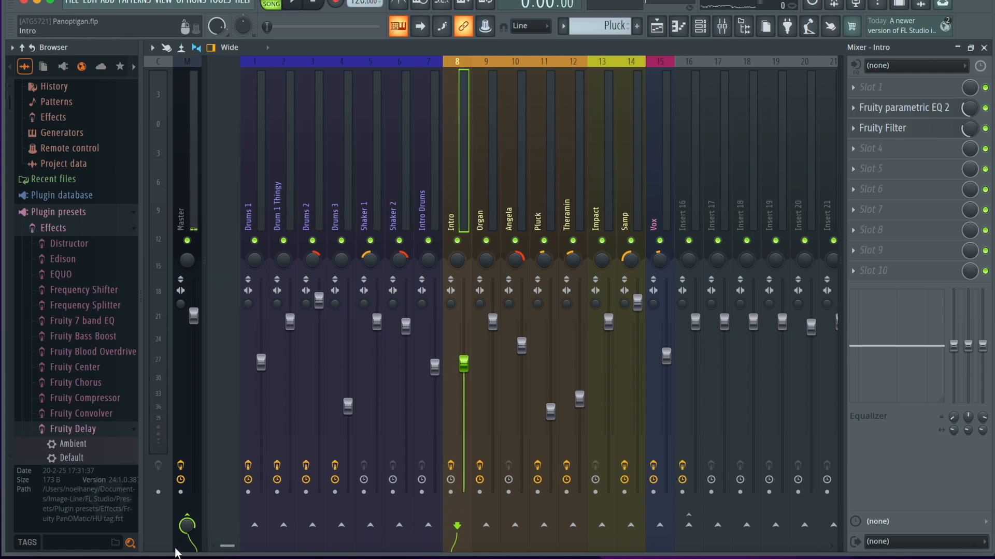
{"action": "left_click", "coordinate": [222, 214]}
{"action": "left_click", "coordinate": [193, 212]}
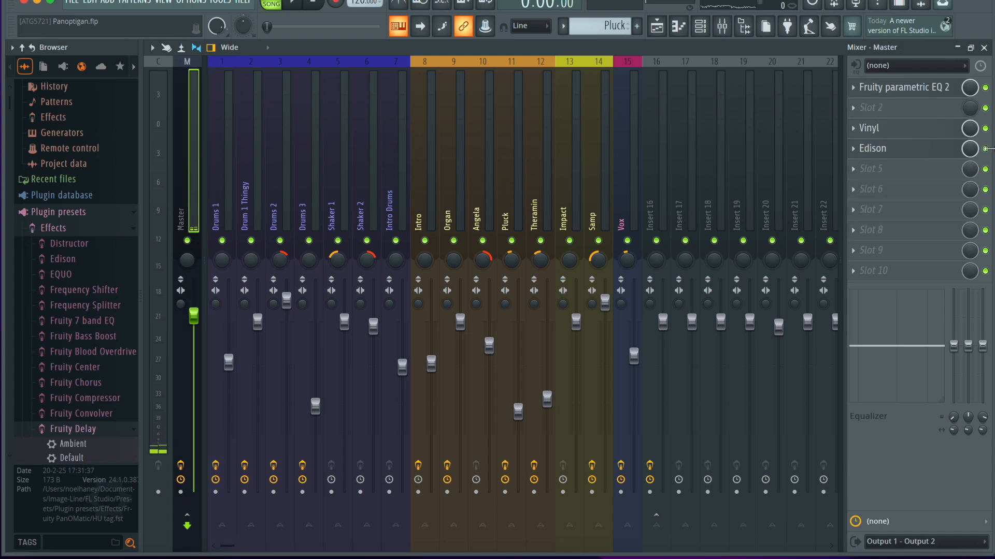
{"action": "key", "text": "space"}
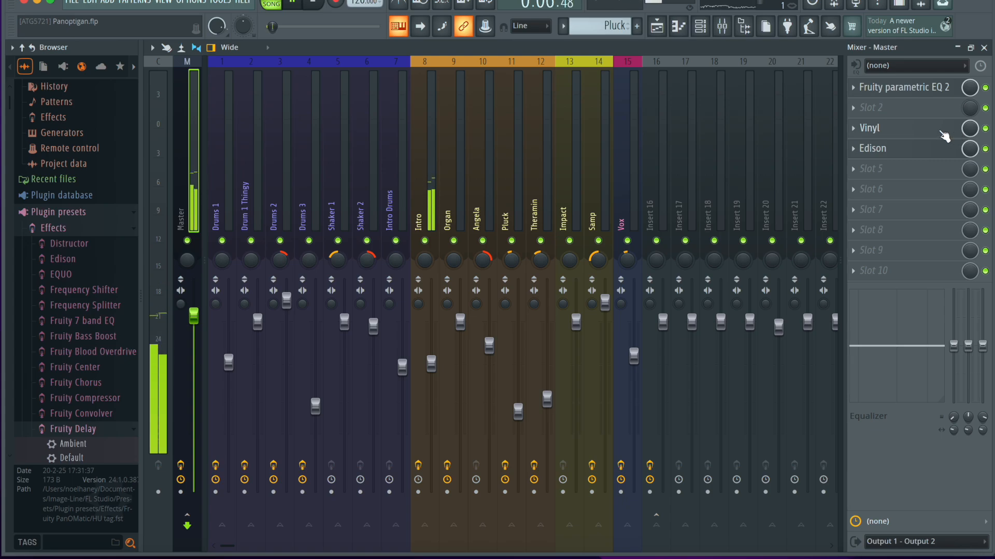
{"action": "key", "text": "space"}
Open the Vinyl effect on the Master channel, examine its Wear and Warp controls, and close it.
{"action": "left_click", "coordinate": [869, 128]}
{"action": "left_click_drag", "start_coordinate": [307, 66], "coordinate": [524, 81]}
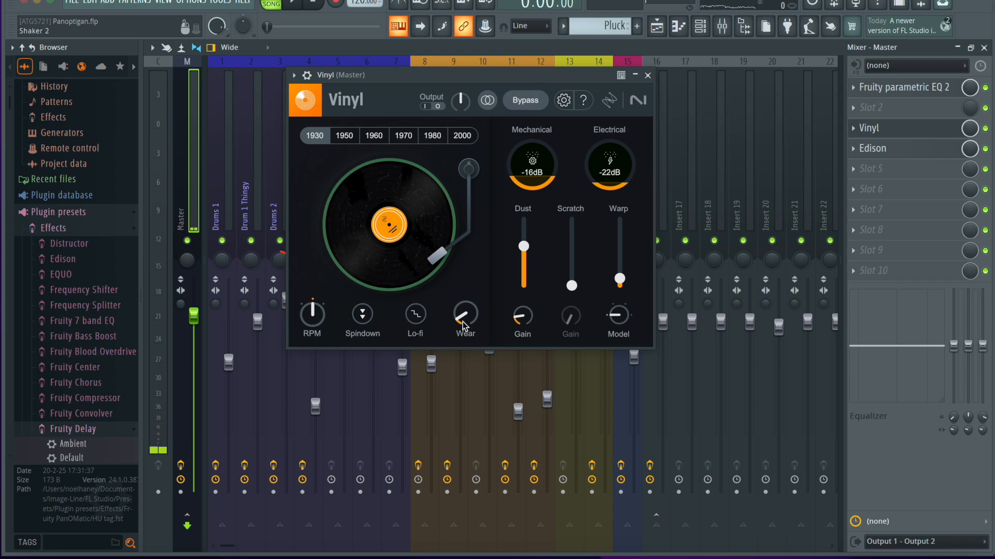
{"action": "mouse_move", "coordinate": [460, 312]}
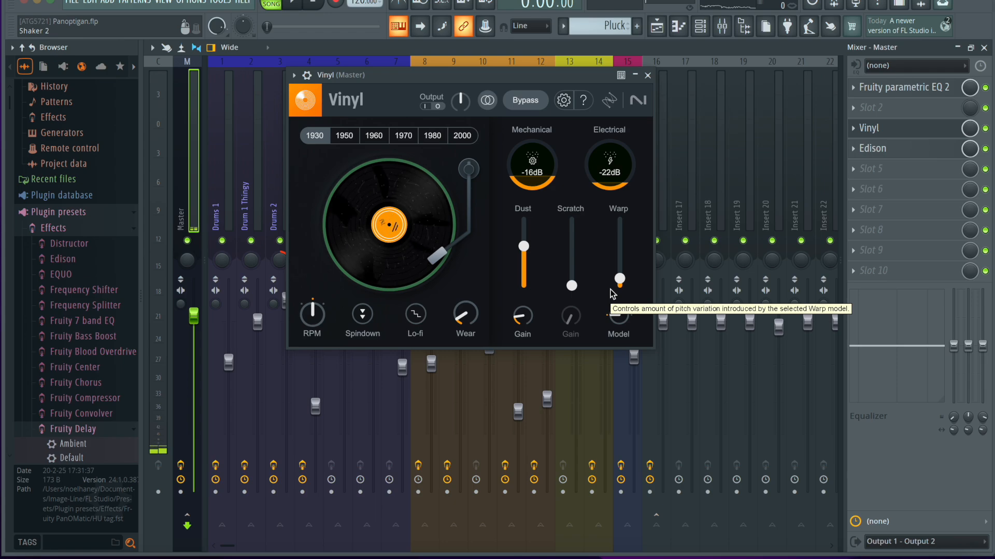
{"action": "left_click", "coordinate": [647, 75]}
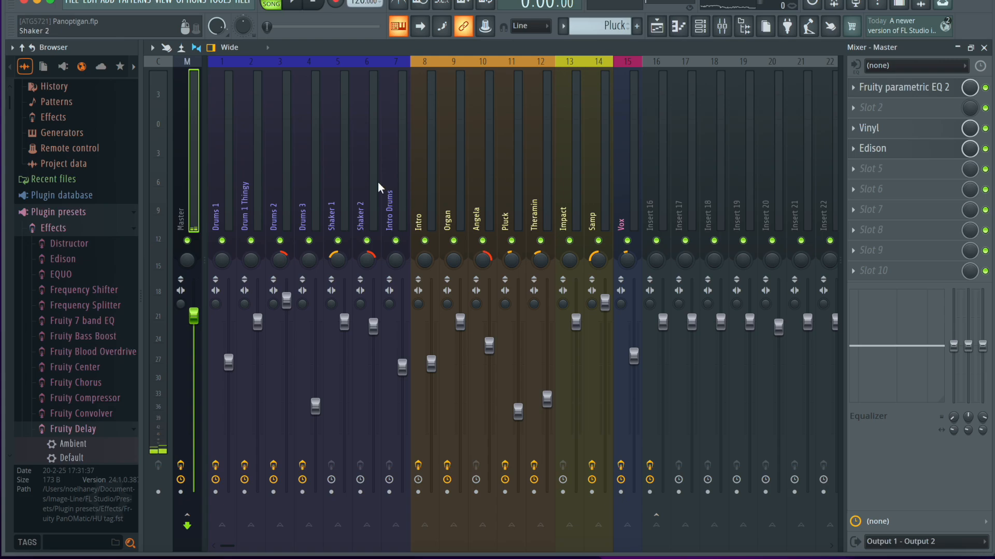
Play the organ intro once more, close the mixer, and stop playback.
{"action": "key", "text": "space"}
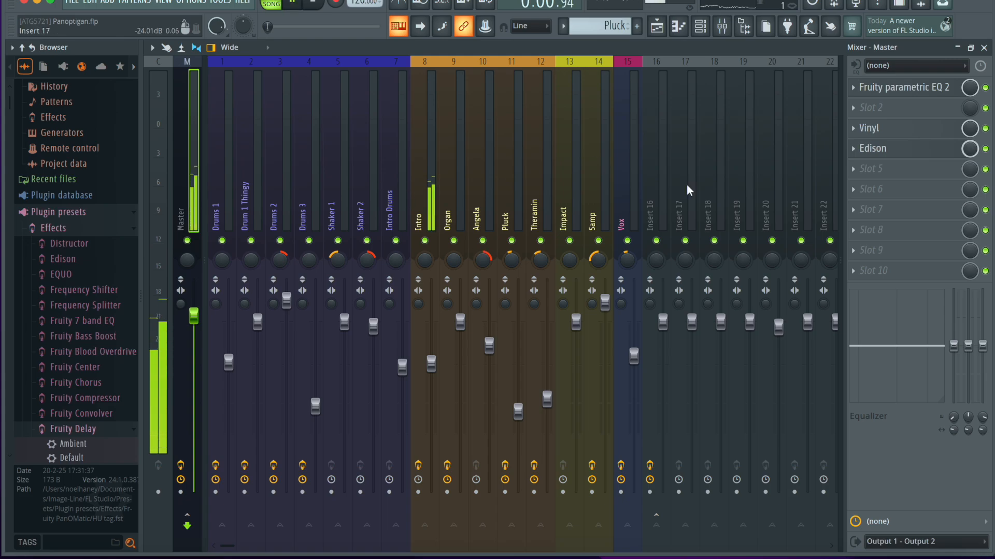
{"action": "left_click", "coordinate": [984, 47]}
{"action": "key", "text": "space"}
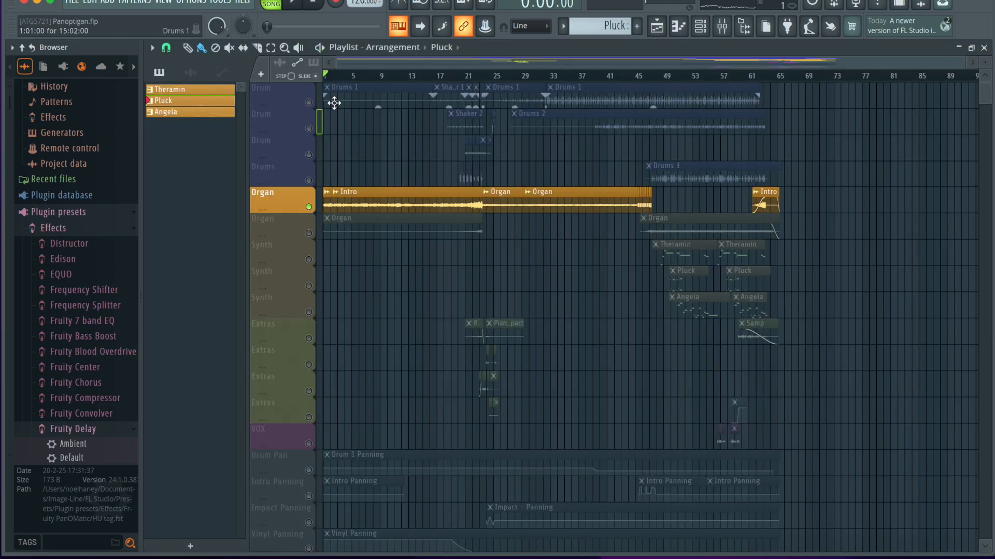
Unmute the second Organ track and the first Drum track, and place the playhead near bar 17.
{"action": "left_click", "coordinate": [309, 233]}
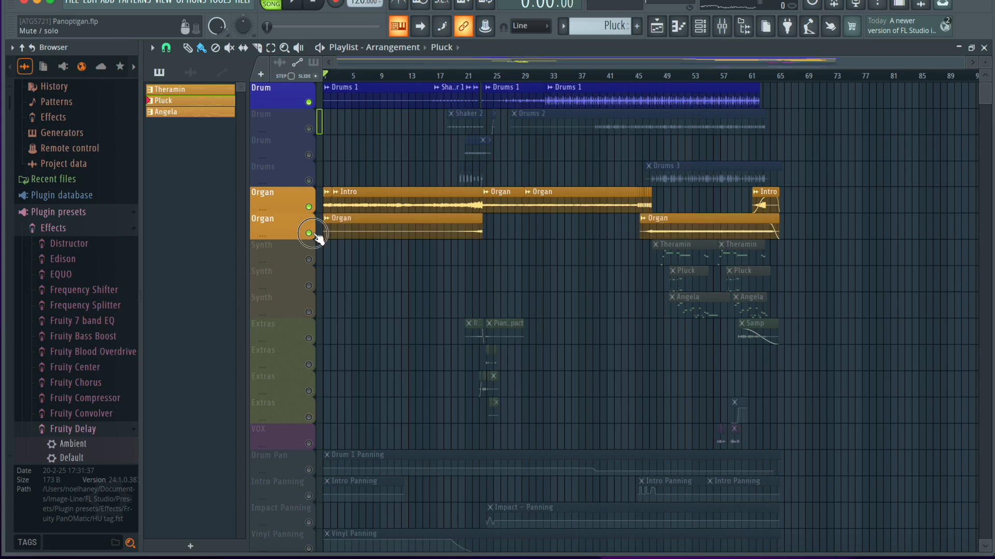
{"action": "left_click", "coordinate": [439, 77]}
{"action": "scroll", "coordinate": [444, 151], "scroll_direction": "up", "scroll_amount": 4}
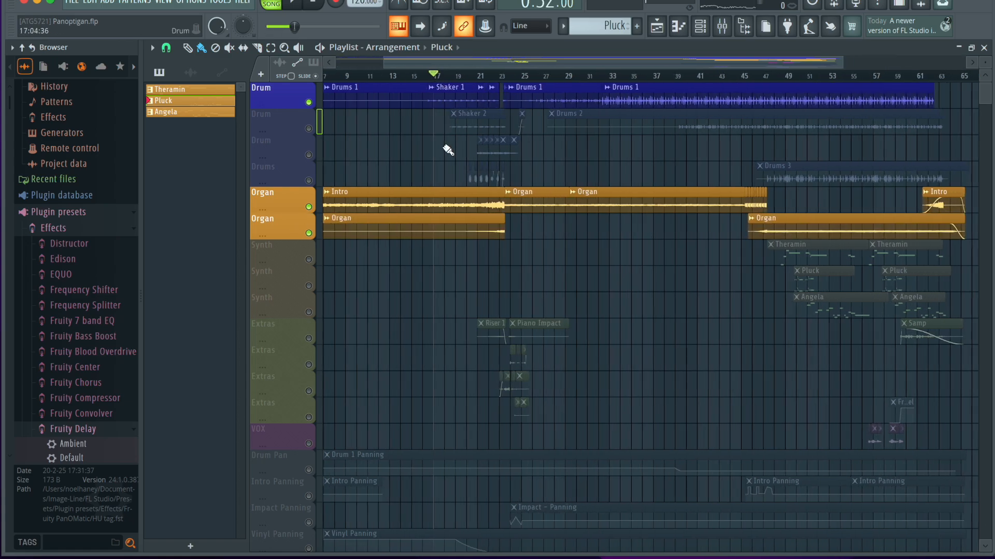
{"action": "scroll", "coordinate": [440, 147], "scroll_direction": "down", "scroll_amount": 3}
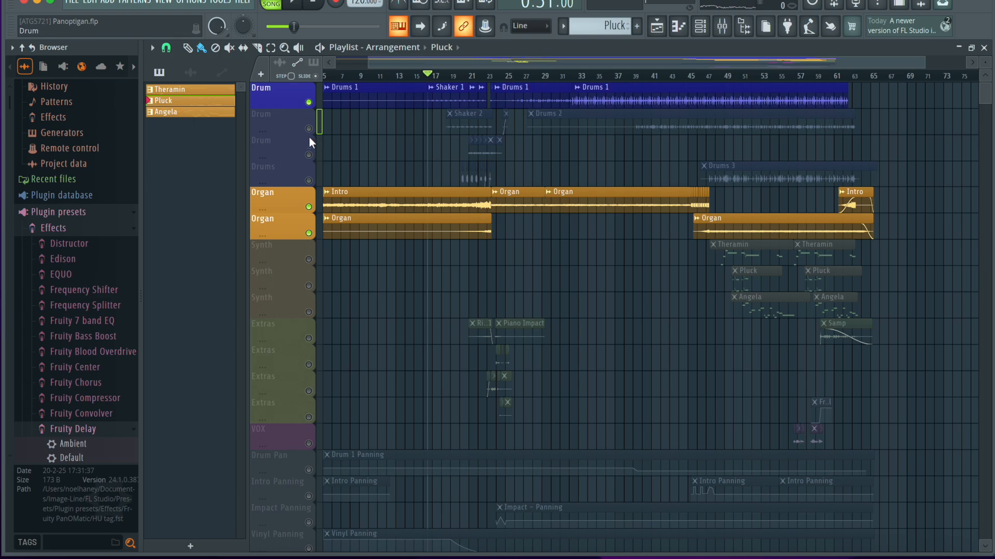
Unmute all remaining playlist tracks and play the arrangement briefly from about bar 16.
{"action": "left_click", "coordinate": [309, 128], "text": "ctrl"}
{"action": "right_click", "coordinate": [309, 130]}
{"action": "scroll", "coordinate": [478, 200], "scroll_direction": "down", "scroll_amount": 3}
{"action": "scroll", "coordinate": [478, 200], "scroll_direction": "up", "scroll_amount": 5}
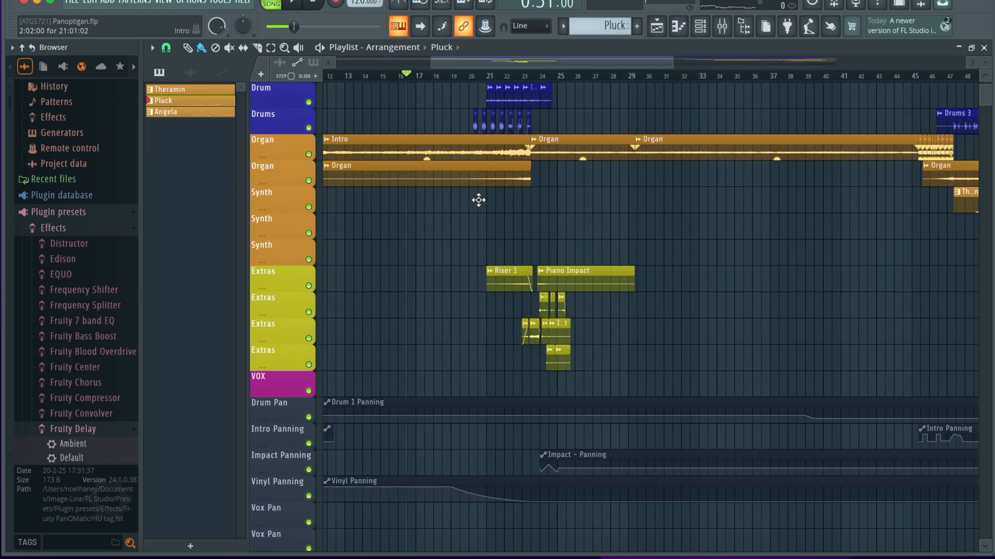
{"action": "scroll", "coordinate": [478, 200], "scroll_direction": "down", "scroll_amount": 4}
{"action": "key", "text": "space"}
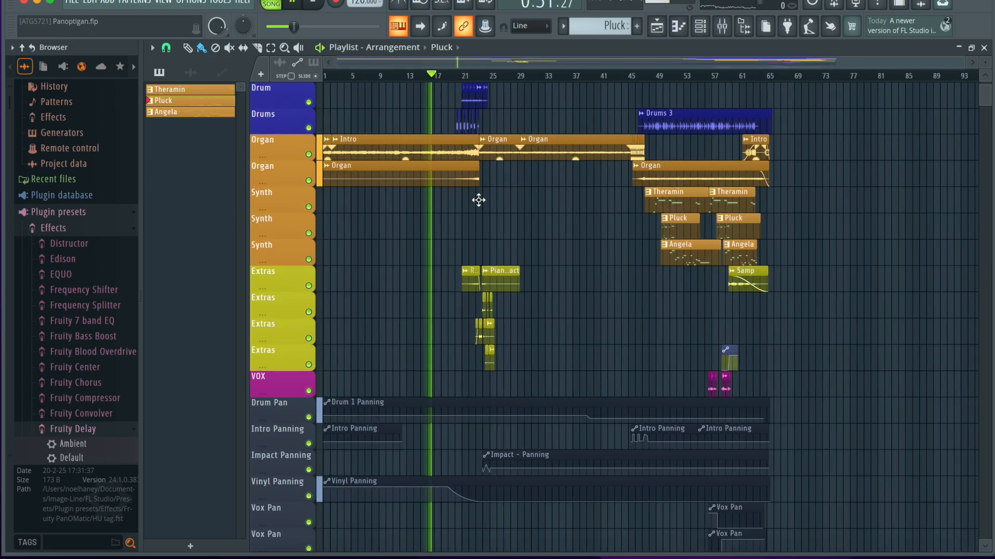
{"action": "scroll", "coordinate": [478, 199], "scroll_direction": "up", "scroll_amount": 3}
{"action": "scroll", "coordinate": [439, 154], "scroll_direction": "up", "scroll_amount": 5}
{"action": "key", "text": "space"}
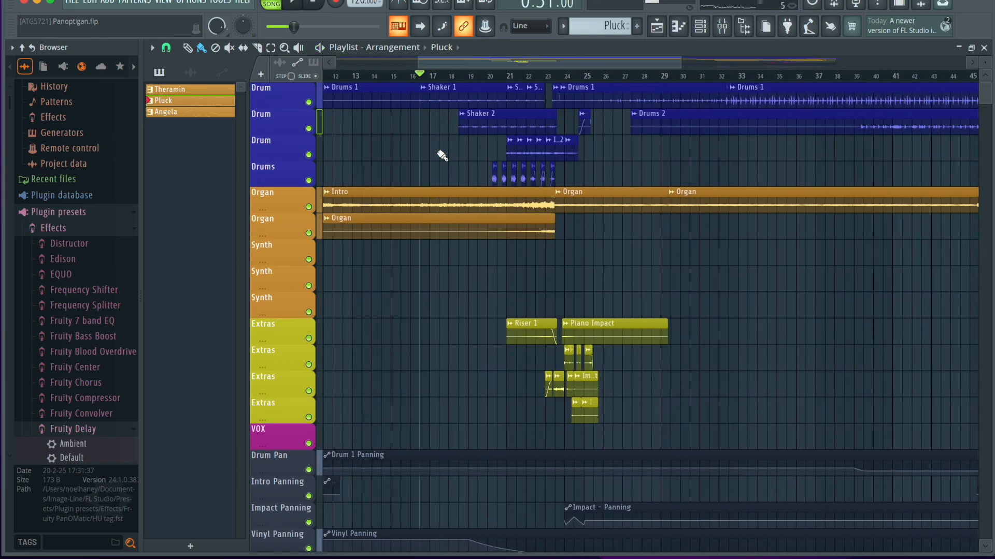
Move the playhead back to about bar 15 and play the full arrangement.
{"action": "left_click", "coordinate": [399, 76]}
{"action": "key", "text": "space"}
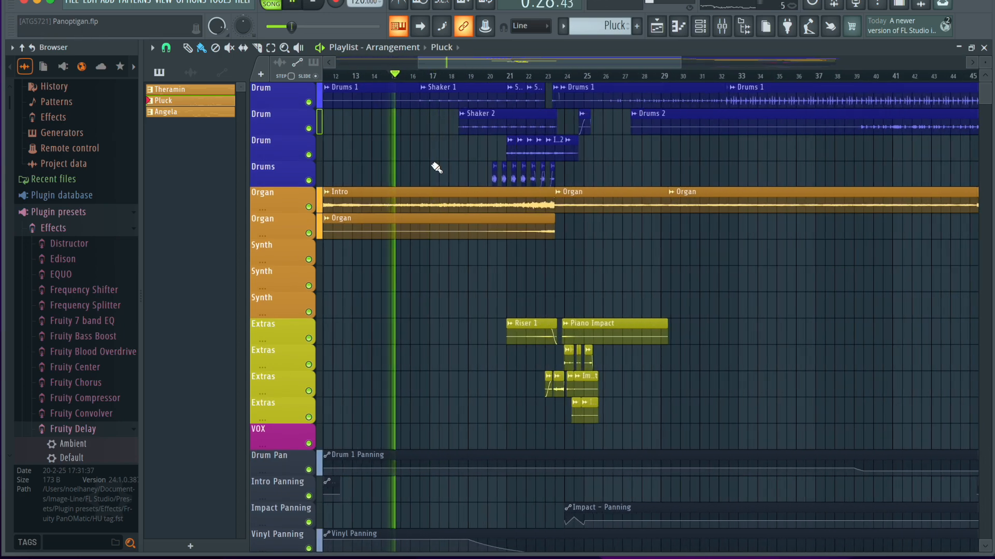
{"action": "scroll", "coordinate": [437, 168], "scroll_direction": "left", "scroll_amount": 3}
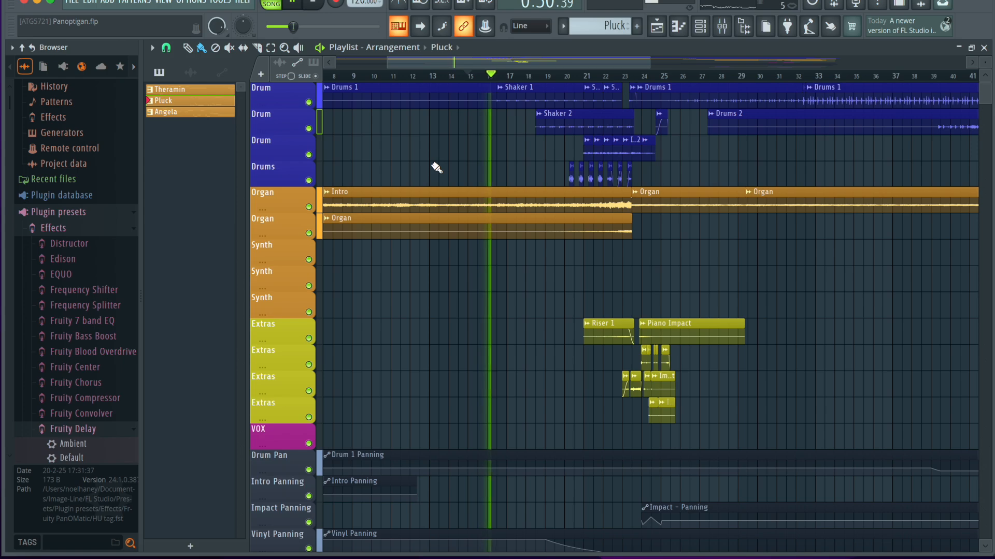
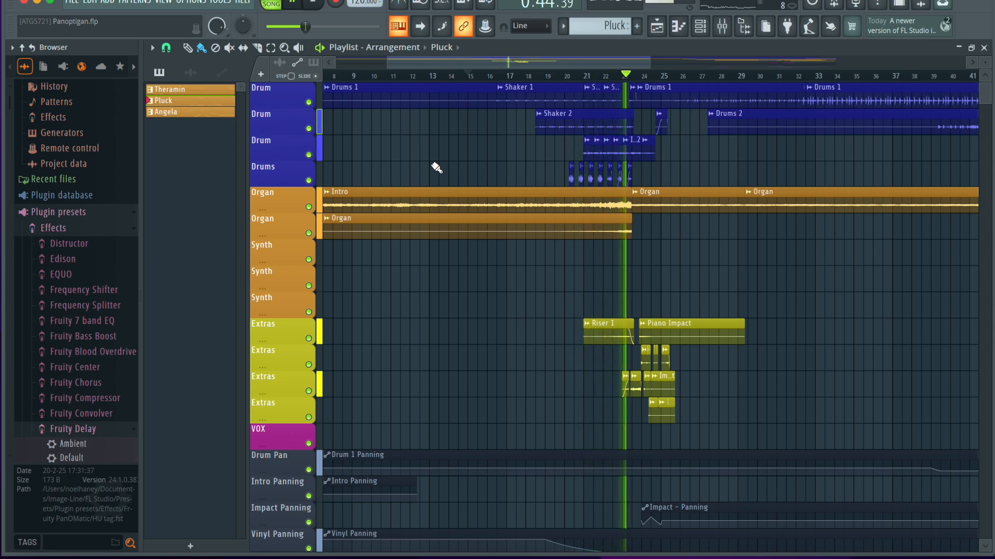
Stop playback and move the playhead back to bar 21, where the Riser 1 clip starts.
{"action": "scroll", "coordinate": [589, 264], "scroll_direction": "up", "scroll_amount": 4}
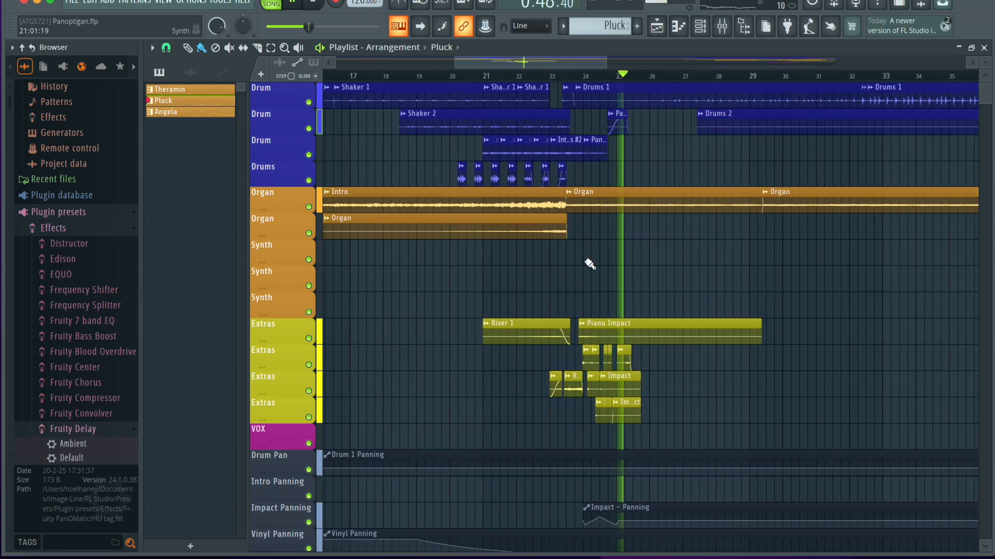
{"action": "key", "text": "space"}
{"action": "left_click_drag", "start_coordinate": [340, 76], "coordinate": [403, 80]}
{"action": "left_click_drag", "start_coordinate": [548, 77], "coordinate": [483, 77]}
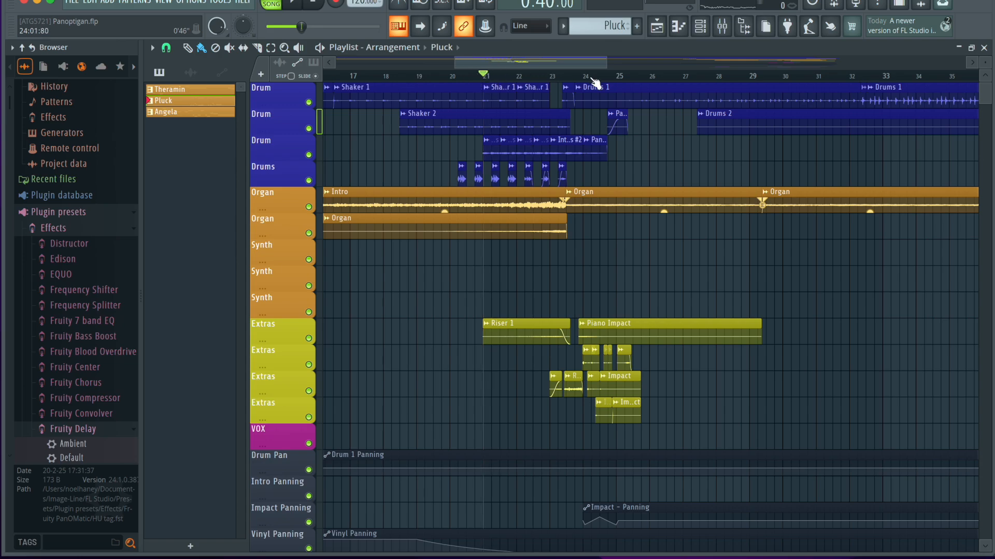
Place the playhead at about bar 23.5 and briefly play the arrangement from where the intro ends.
{"action": "scroll", "coordinate": [473, 228], "scroll_direction": "down", "scroll_amount": 8}
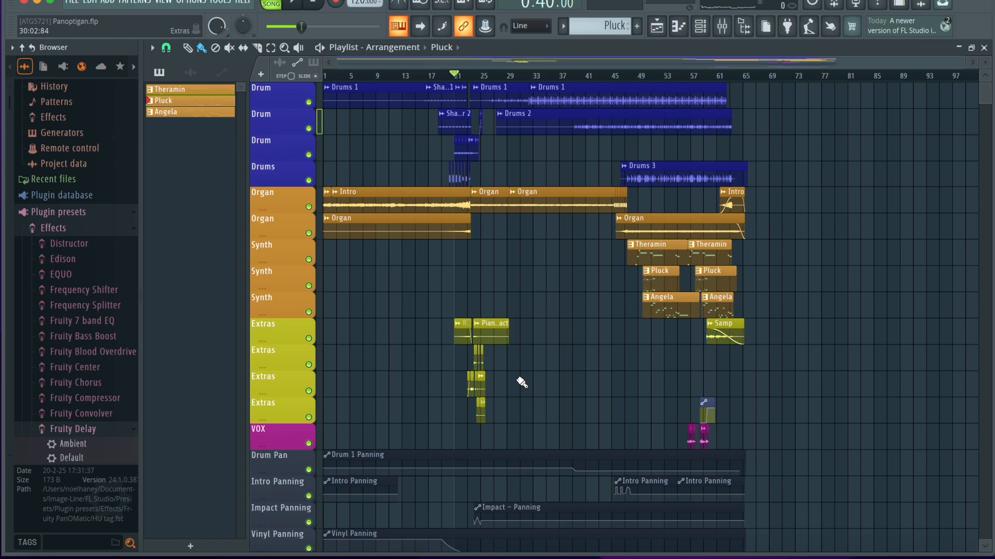
{"action": "scroll", "coordinate": [450, 284], "scroll_direction": "up", "scroll_amount": 6}
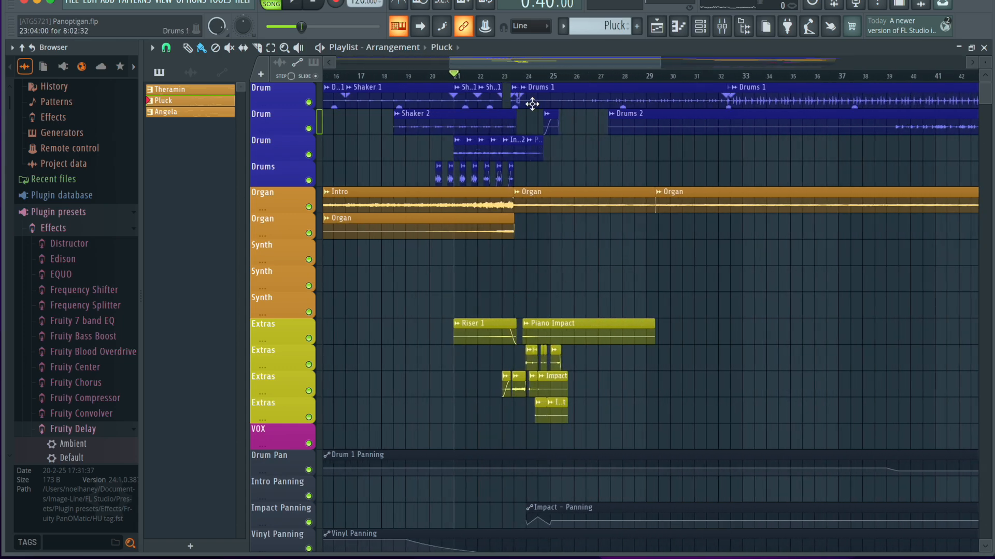
{"action": "left_click", "coordinate": [525, 77]}
{"action": "key", "text": "space"}
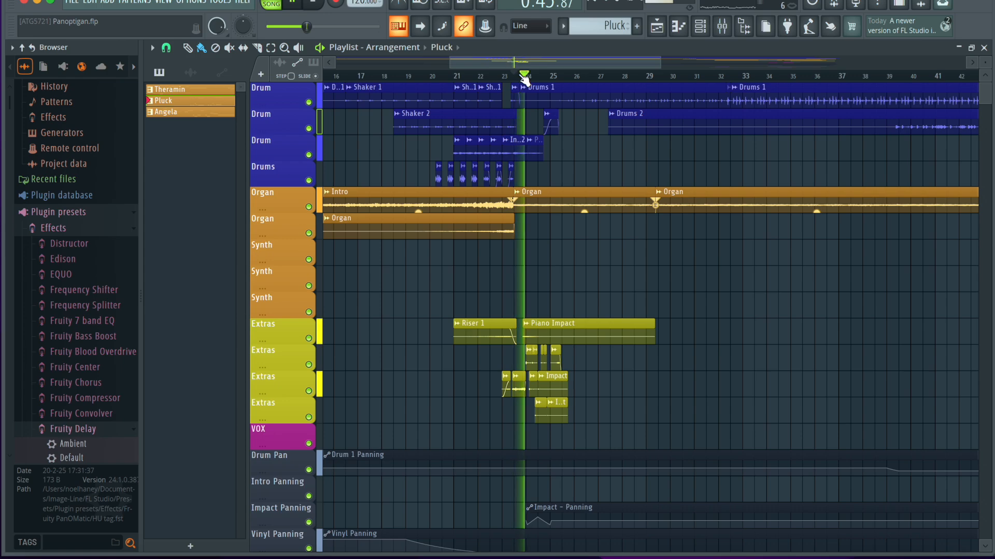
{"action": "key", "text": "space"}
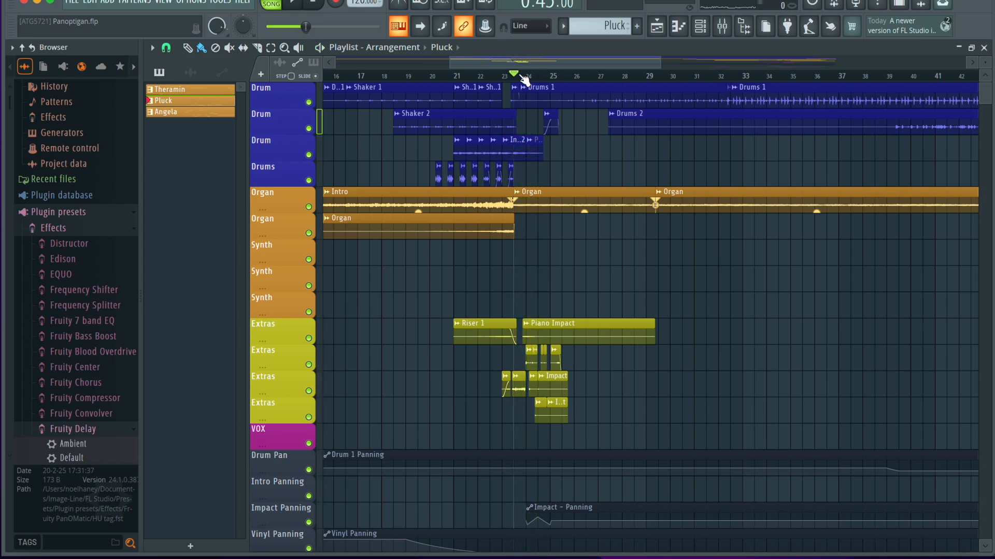
Solo the first Drum track and place the playhead at the start of its Shaker 1 clip, near bar 16.5.
{"action": "scroll", "coordinate": [367, 155], "scroll_direction": "up", "scroll_amount": 4, "text": "ctrl"}
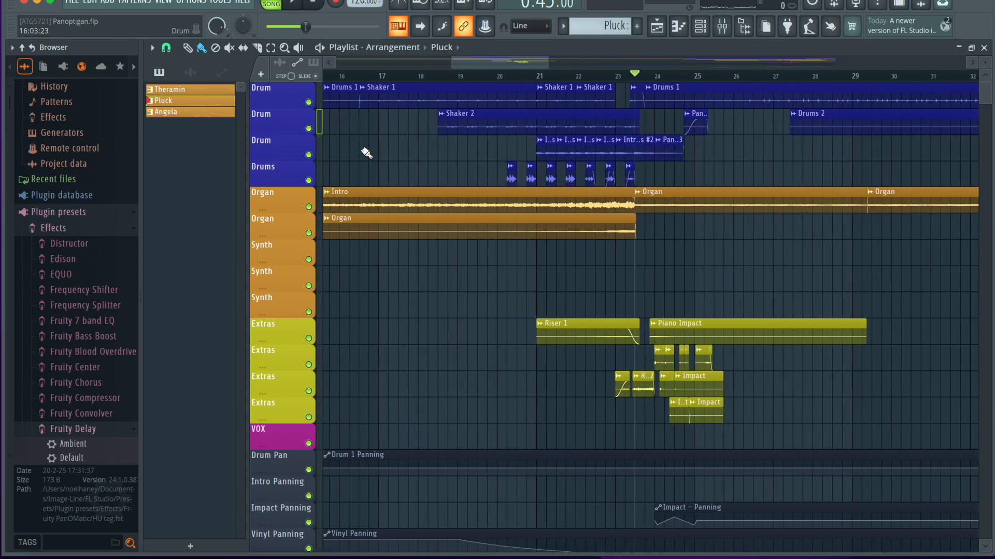
{"action": "scroll", "coordinate": [469, 186], "scroll_direction": "down", "scroll_amount": 4, "text": "ctrl"}
{"action": "left_click", "coordinate": [440, 75]}
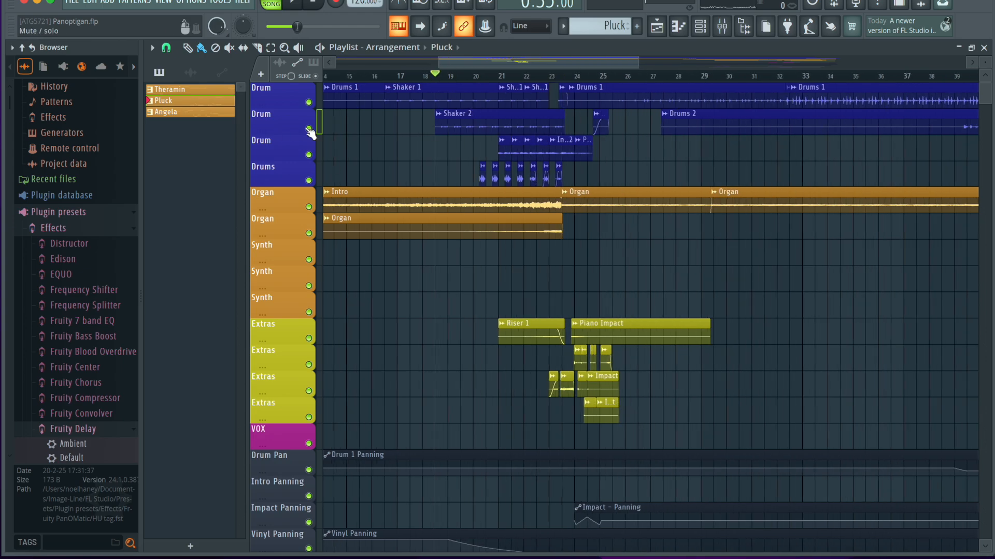
{"action": "right_click", "coordinate": [308, 103]}
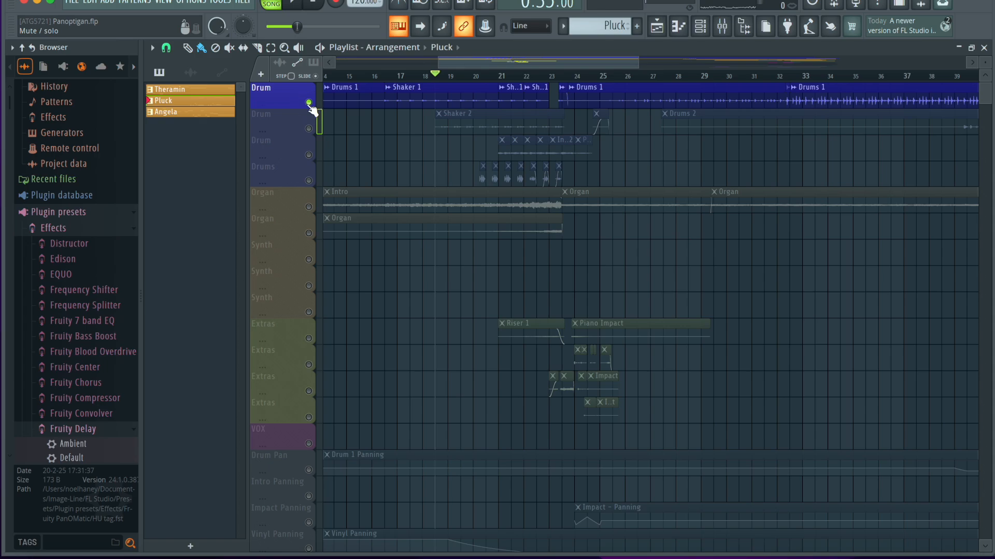
{"action": "left_click", "coordinate": [383, 77]}
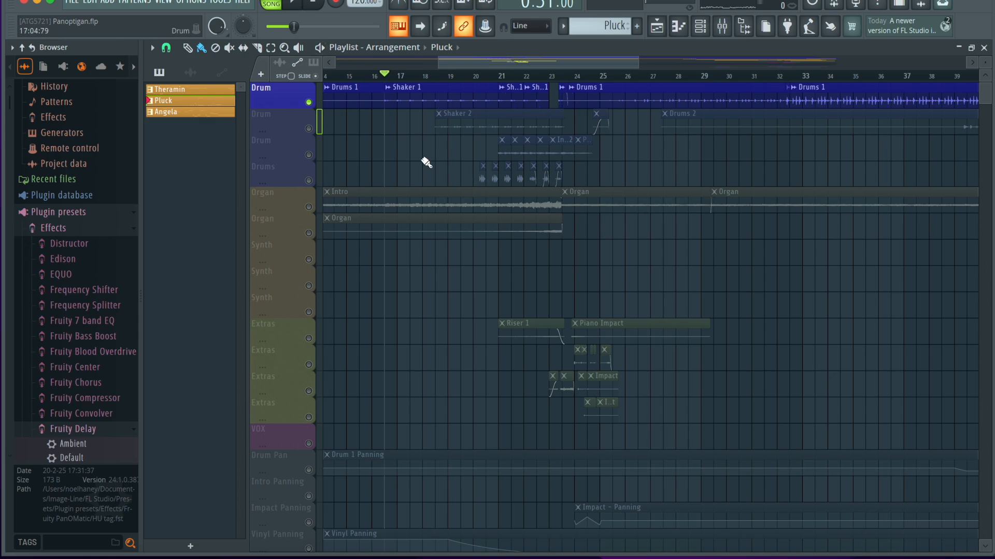
Examine the panning of the Shaker 1 channel in the mixer, and return to the playlist.
{"action": "left_click", "coordinate": [722, 27]}
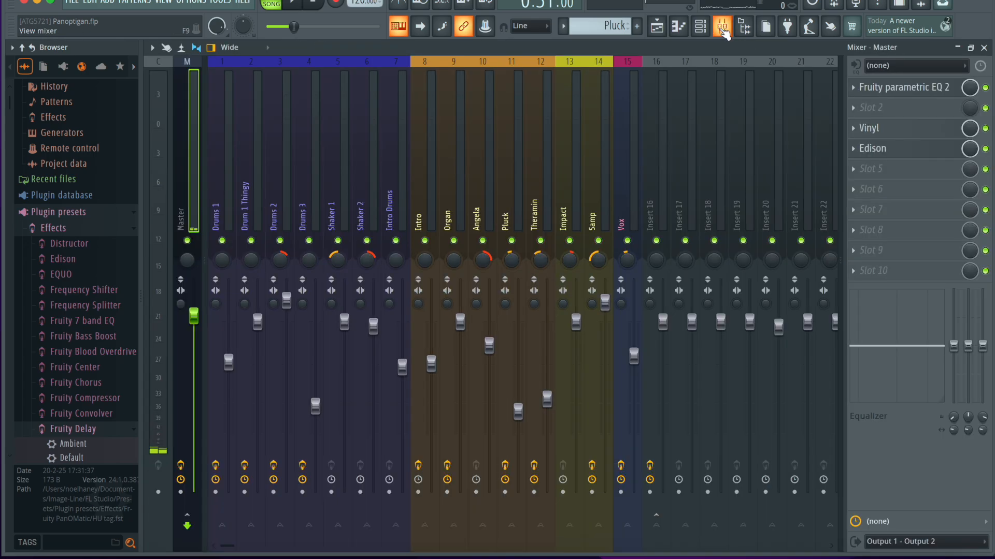
{"action": "left_click", "coordinate": [334, 253]}
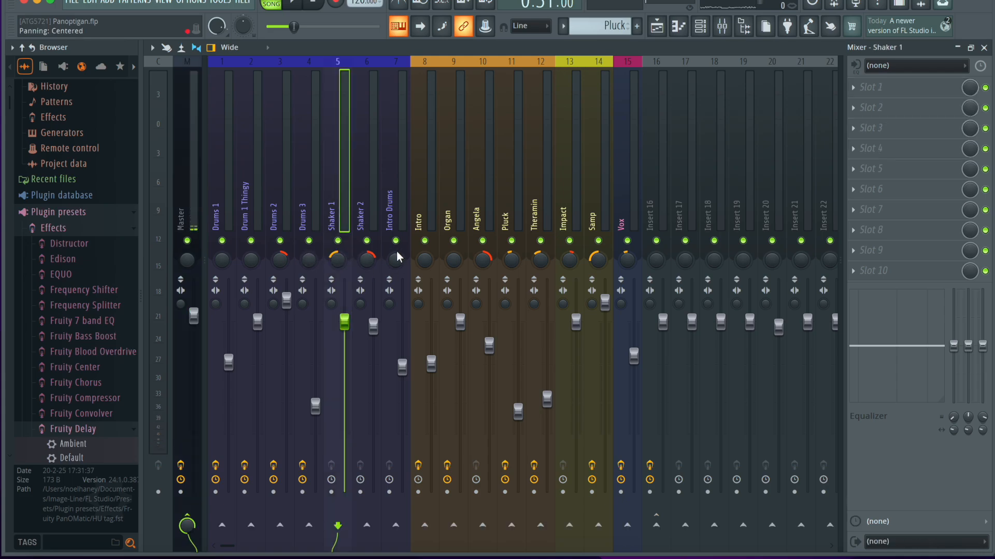
{"action": "left_click", "coordinate": [983, 48]}
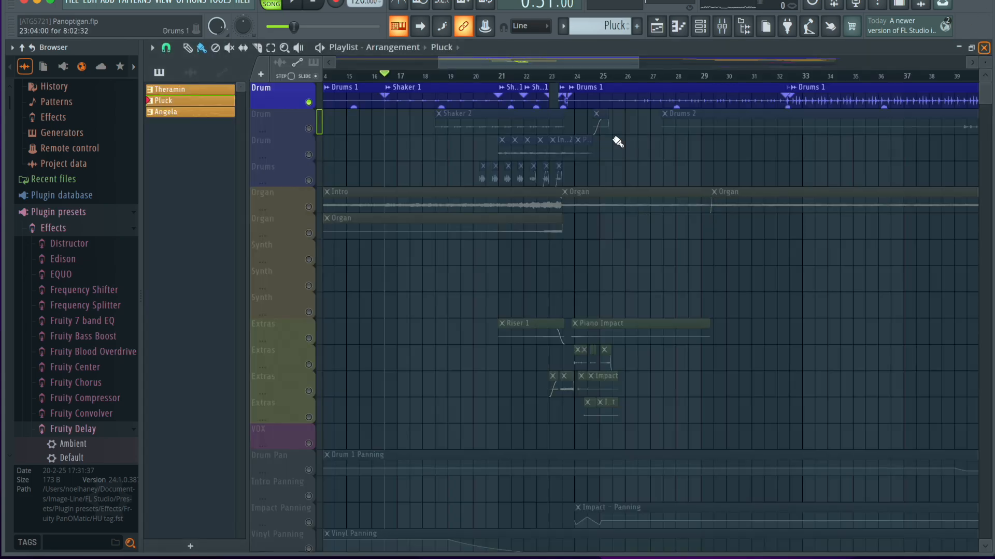
Play the soloed Shaker 1 clip while watching its mixer channel level, and stop playback.
{"action": "key", "text": "space"}
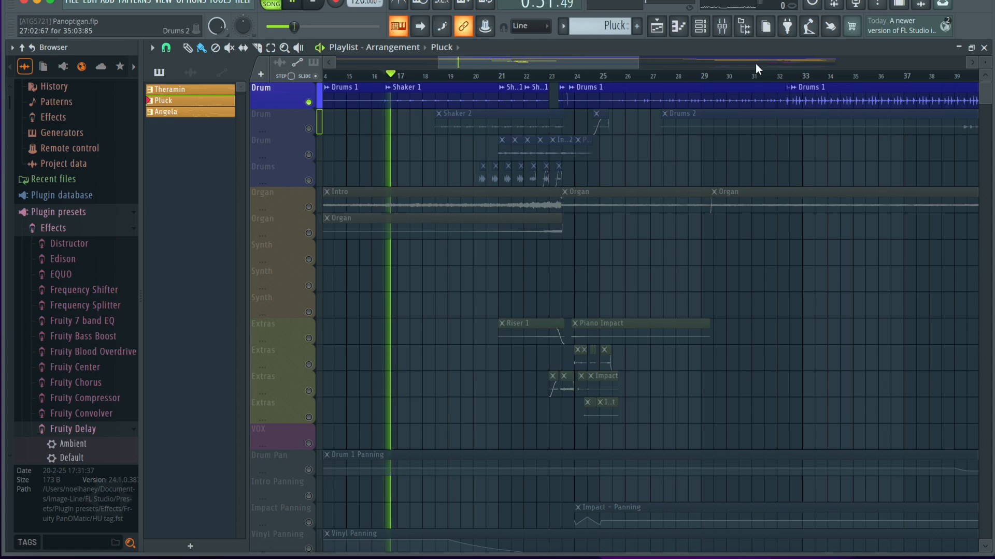
{"action": "left_click", "coordinate": [724, 31]}
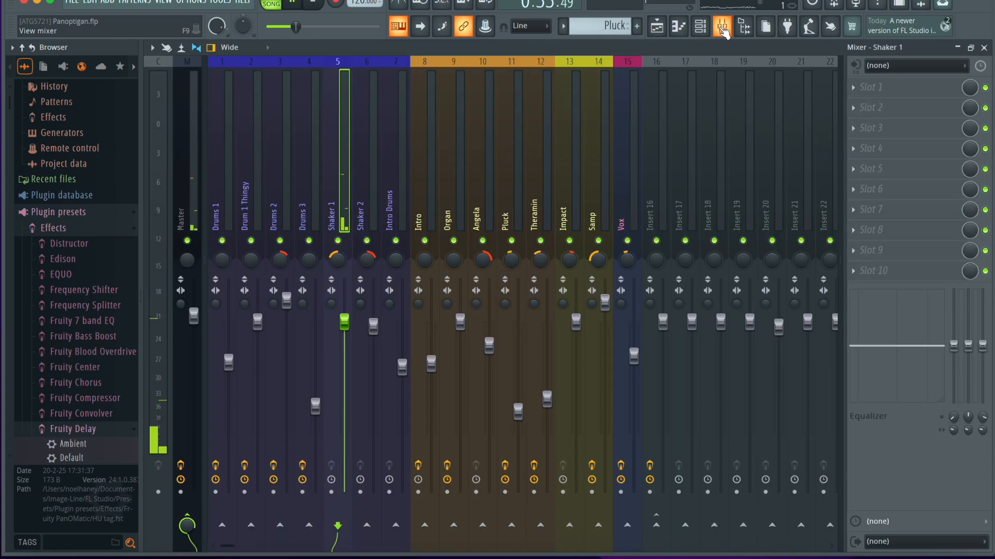
{"action": "key", "text": "space"}
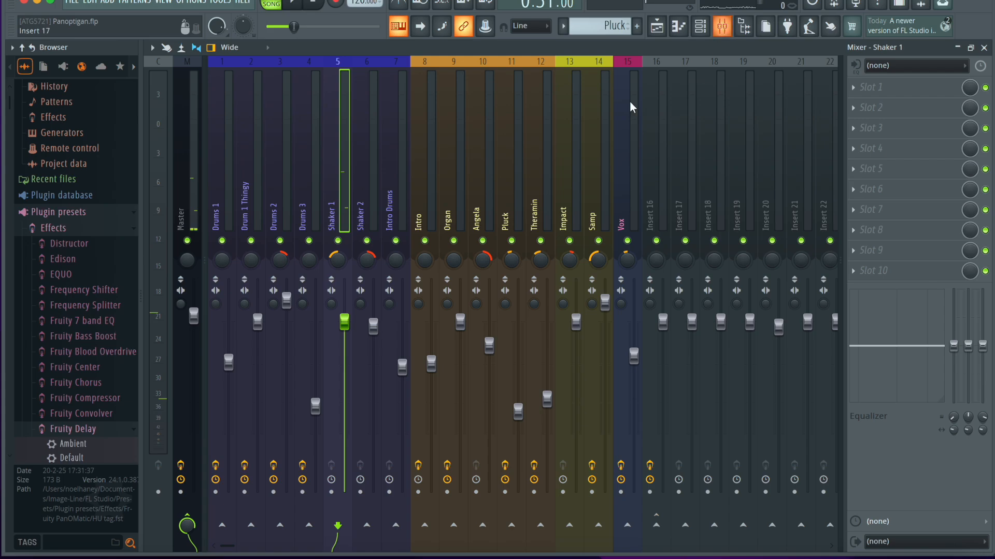
{"action": "left_click", "coordinate": [722, 26]}
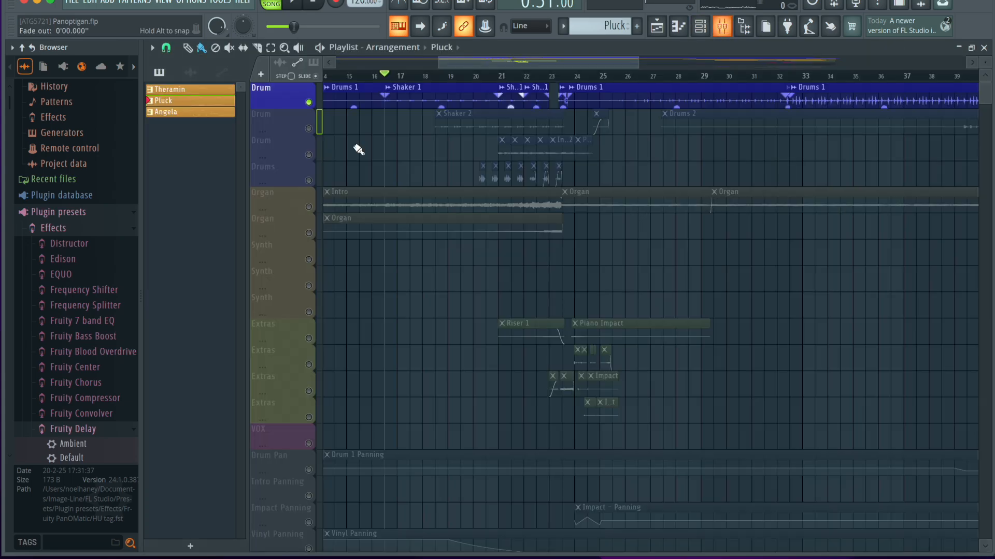
Play the second Drum track alone from the start of Shaker 2, and together with the first Drum track, checking the mixer levels.
{"action": "left_click", "coordinate": [309, 102]}
{"action": "left_click", "coordinate": [435, 75]}
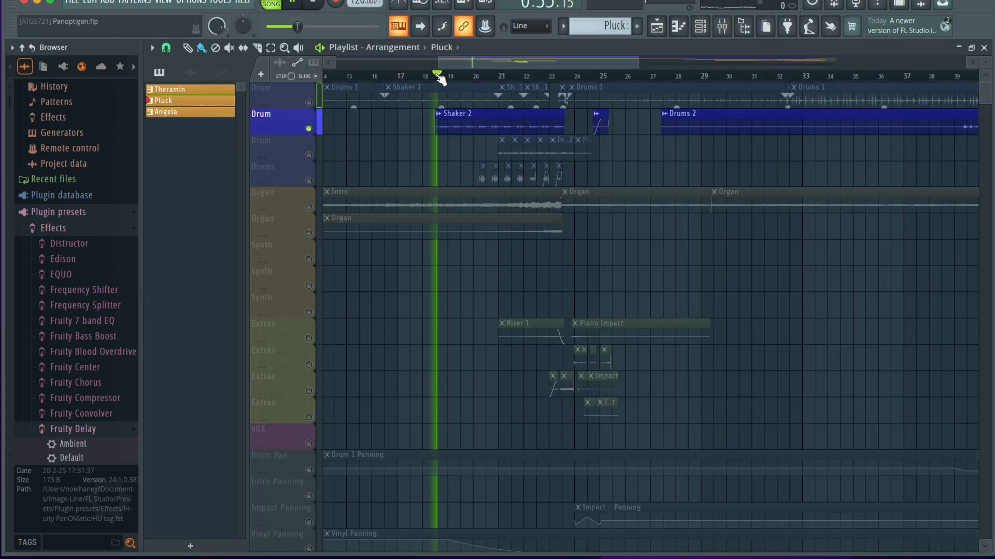
{"action": "left_click", "coordinate": [721, 26]}
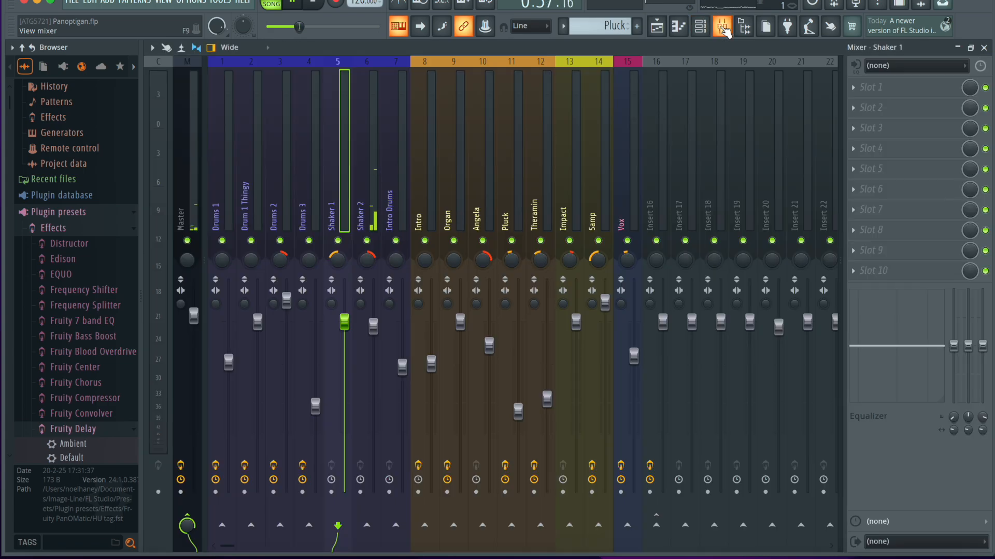
{"action": "left_click", "coordinate": [724, 29]}
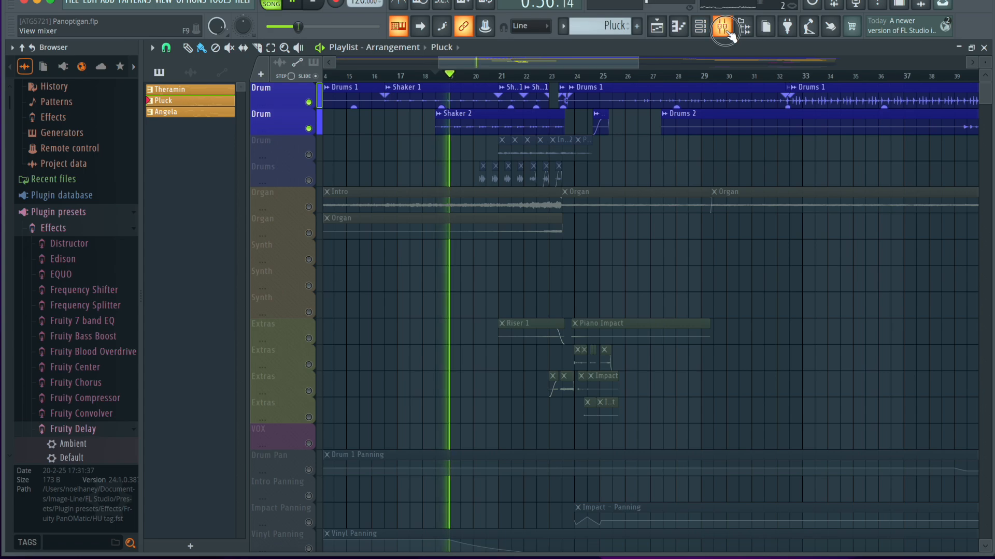
{"action": "left_click", "coordinate": [724, 30]}
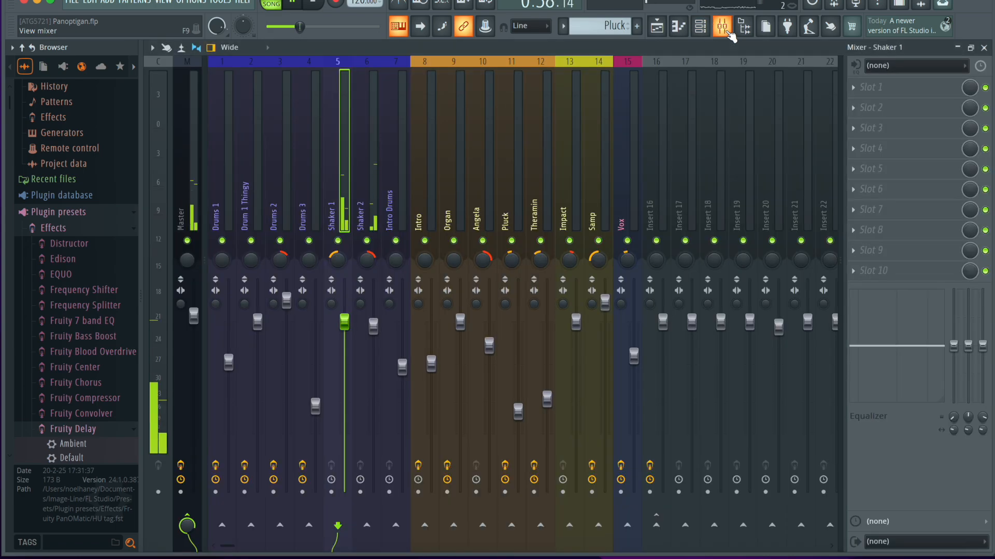
{"action": "left_click", "coordinate": [723, 29]}
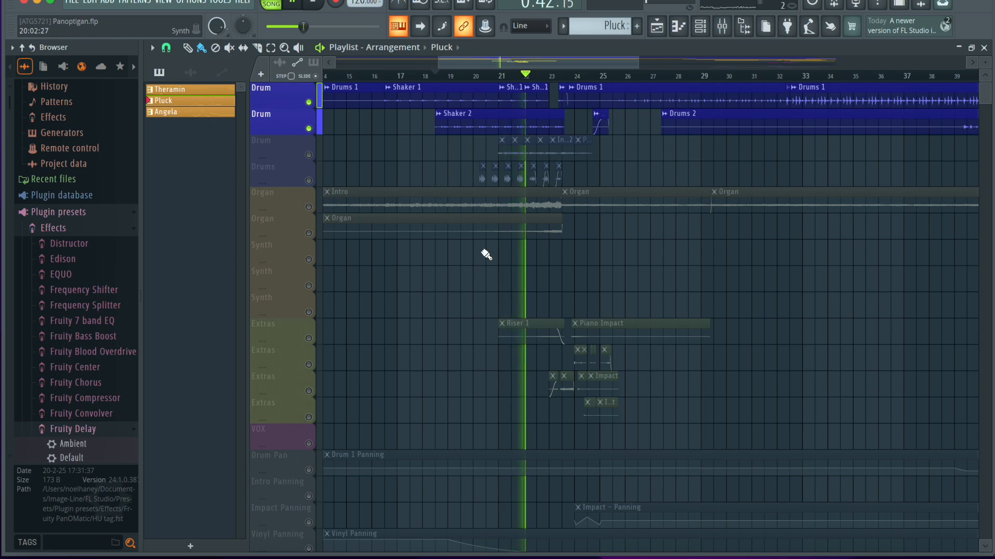
Stop playback, unmute the third Drum track, and view the Shaker 1 clip's channel settings.
{"action": "key", "text": "space"}
{"action": "left_click", "coordinate": [309, 155]}
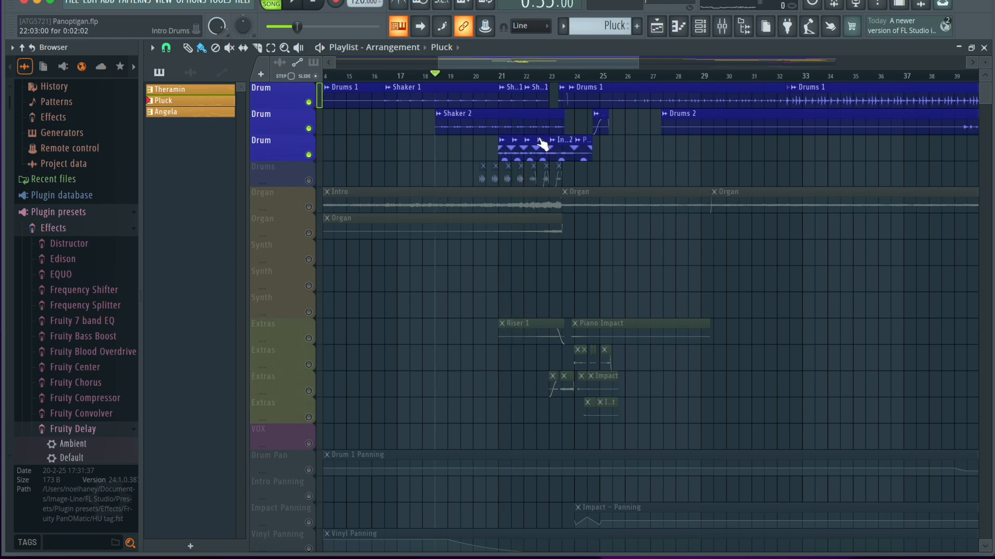
{"action": "double_click", "coordinate": [478, 93]}
{"action": "left_click", "coordinate": [731, 30]}
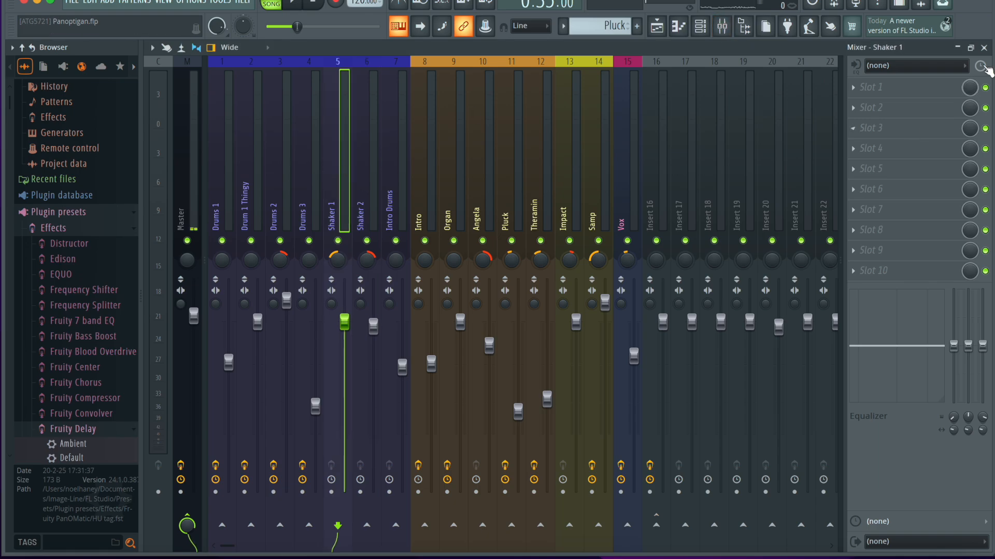
{"action": "left_click", "coordinate": [983, 47]}
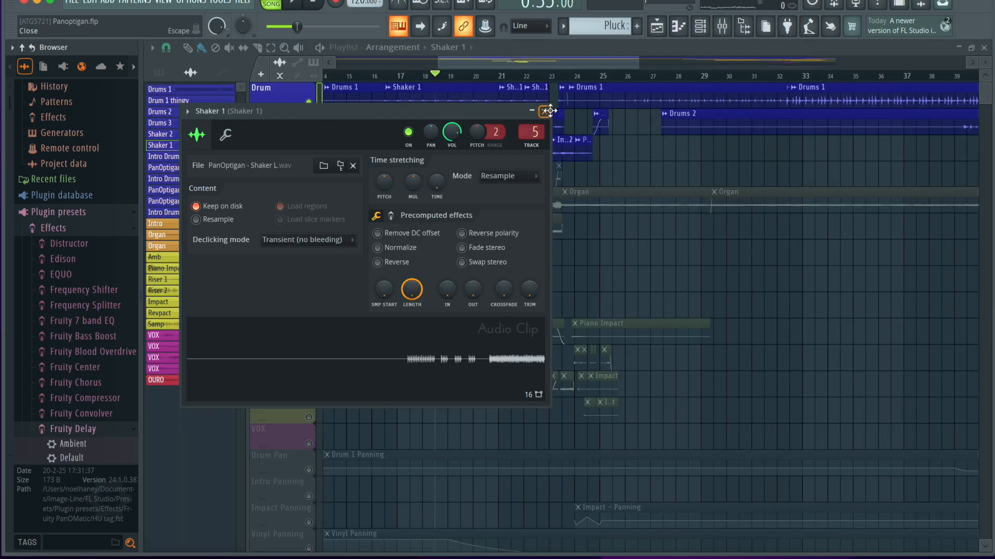
{"action": "left_click", "coordinate": [547, 107]}
Solo the Drums track and play its short clips from about bar 20.
{"action": "scroll", "coordinate": [486, 178], "scroll_direction": "up", "scroll_amount": 3}
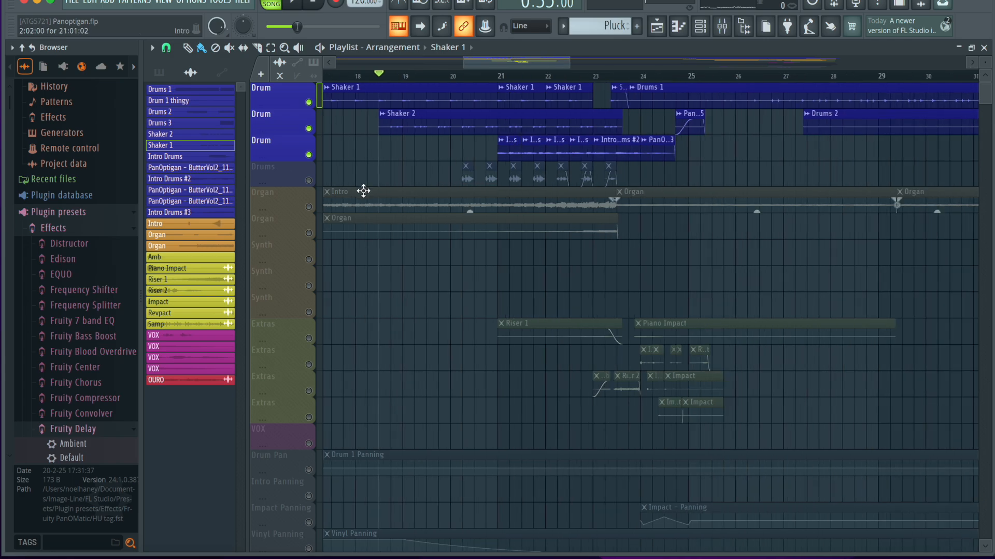
{"action": "left_click", "coordinate": [313, 180]}
{"action": "left_click", "coordinate": [464, 76]}
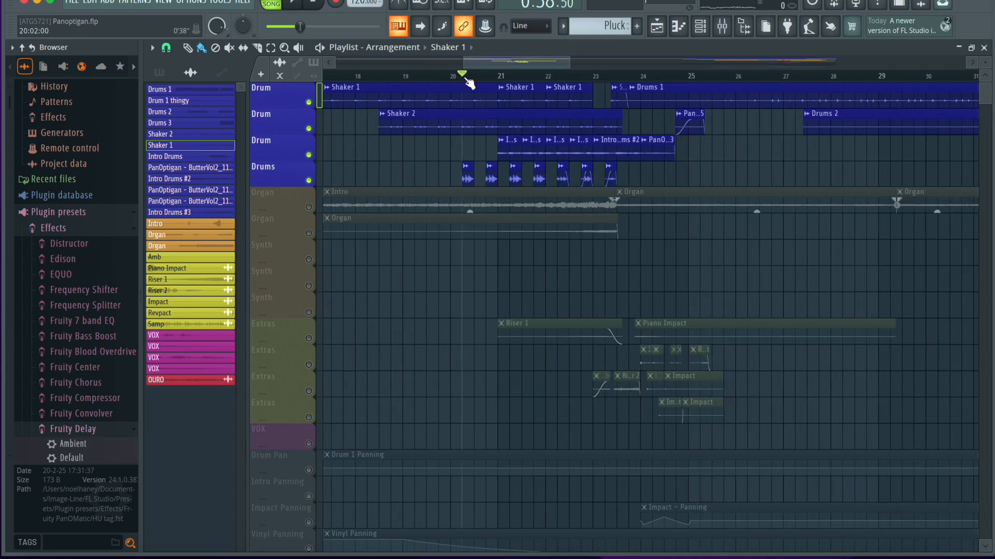
{"action": "right_click", "coordinate": [312, 183]}
{"action": "key", "text": "space"}
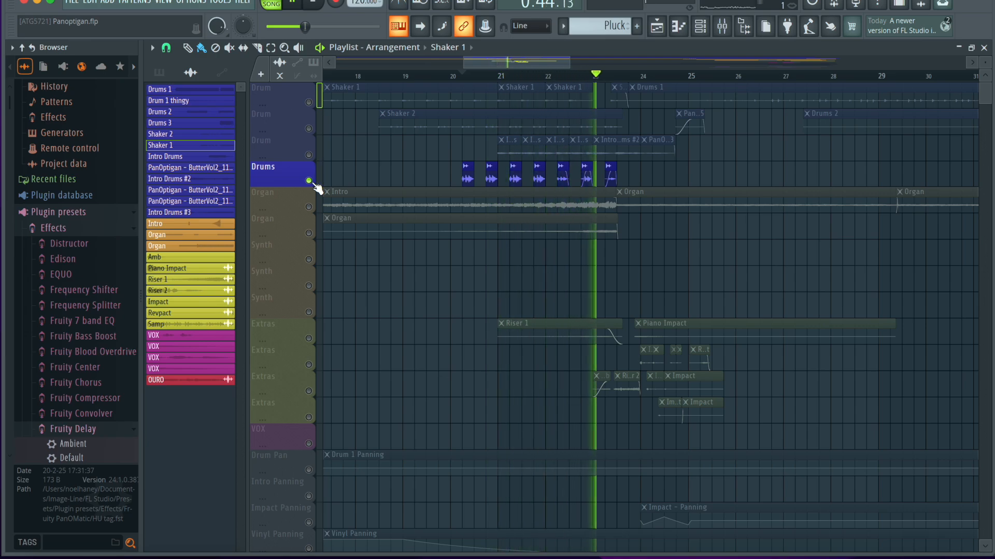
{"action": "key", "text": "space"}
Inspect the Drums 3 clip's channel settings, close them, and briefly play the clip.
{"action": "scroll", "coordinate": [445, 352], "scroll_direction": "up", "scroll_amount": 4}
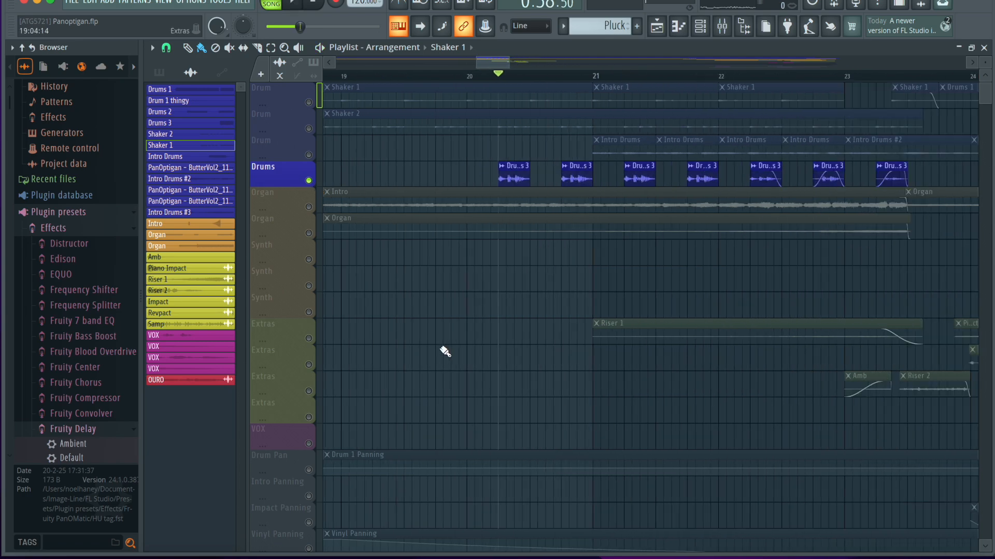
{"action": "double_click", "coordinate": [533, 181]}
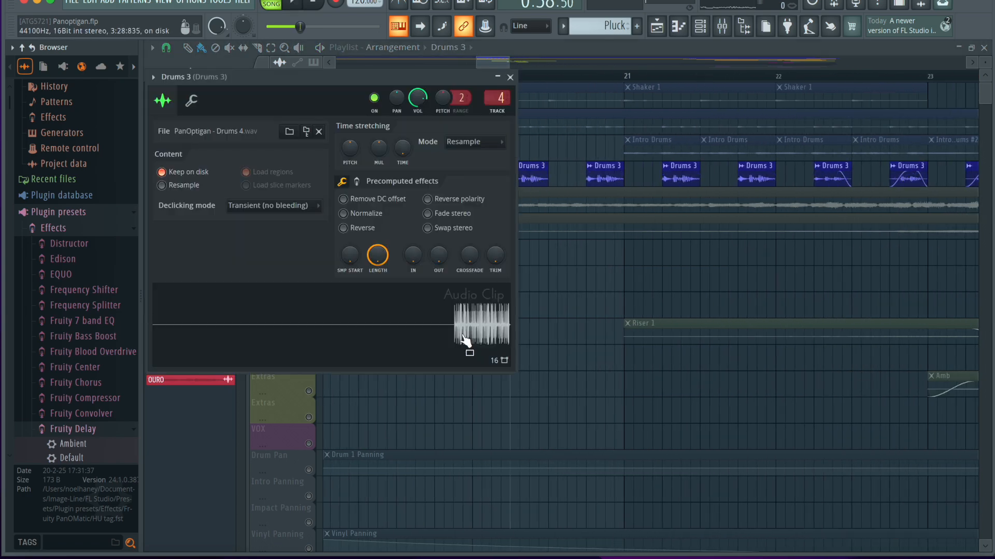
{"action": "left_click", "coordinate": [510, 76]}
{"action": "key", "text": "space"}
{"action": "key", "text": "space"}
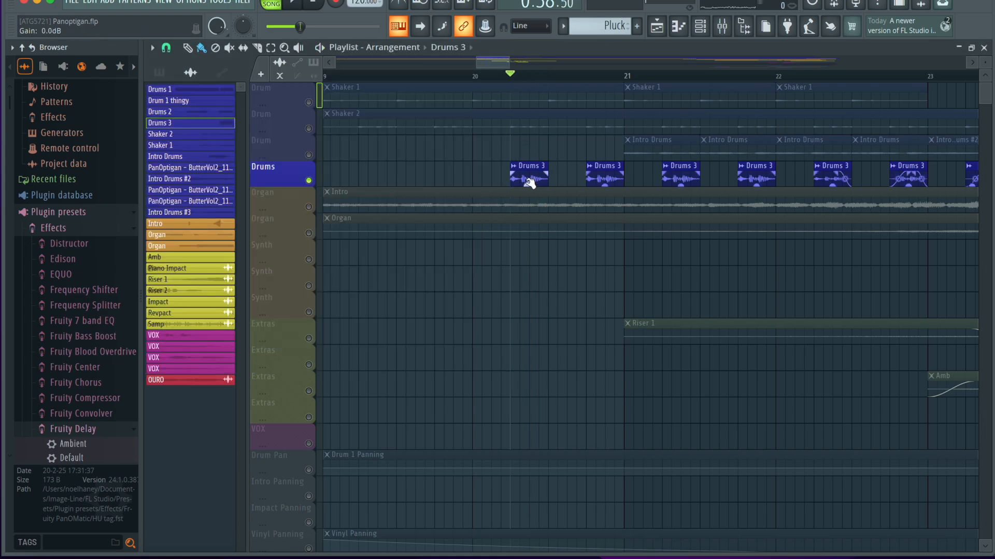
Add a Drums 3 clip to the empty lower Vox Pan track between bars 19 and 20, and unmute that track.
{"action": "scroll", "coordinate": [539, 318], "scroll_direction": "down", "scroll_amount": 2}
{"action": "scroll", "coordinate": [539, 317], "scroll_direction": "down", "scroll_amount": 6}
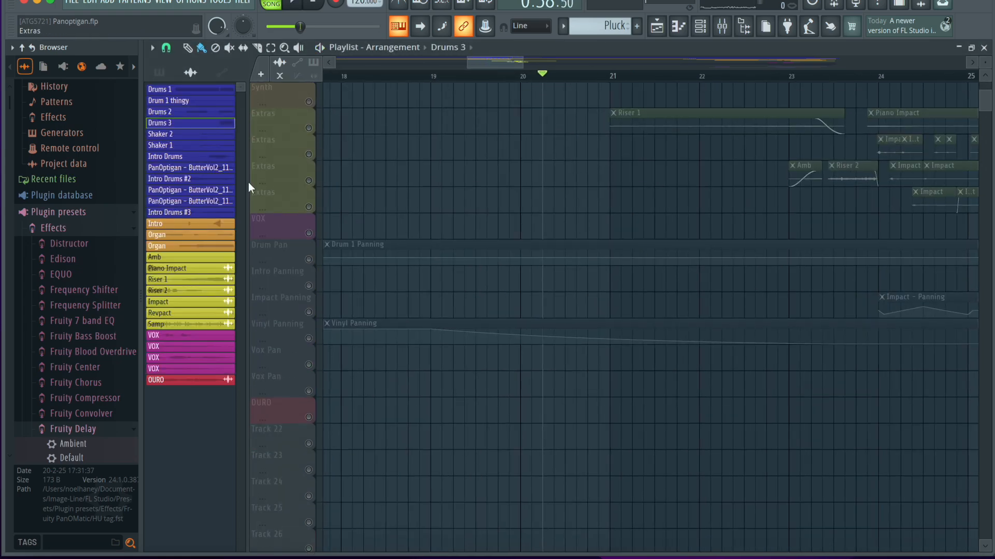
{"action": "left_click_drag", "start_coordinate": [212, 128], "coordinate": [471, 390]}
{"action": "scroll", "coordinate": [471, 390], "scroll_direction": "up", "scroll_amount": 3}
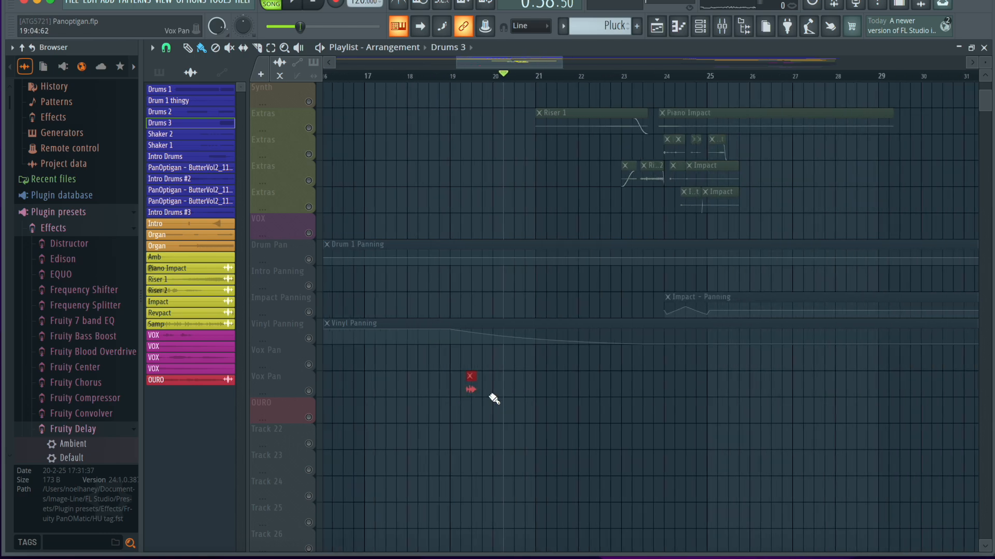
{"action": "scroll", "coordinate": [487, 400], "scroll_direction": "up", "scroll_amount": 3}
{"action": "left_click", "coordinate": [310, 393]}
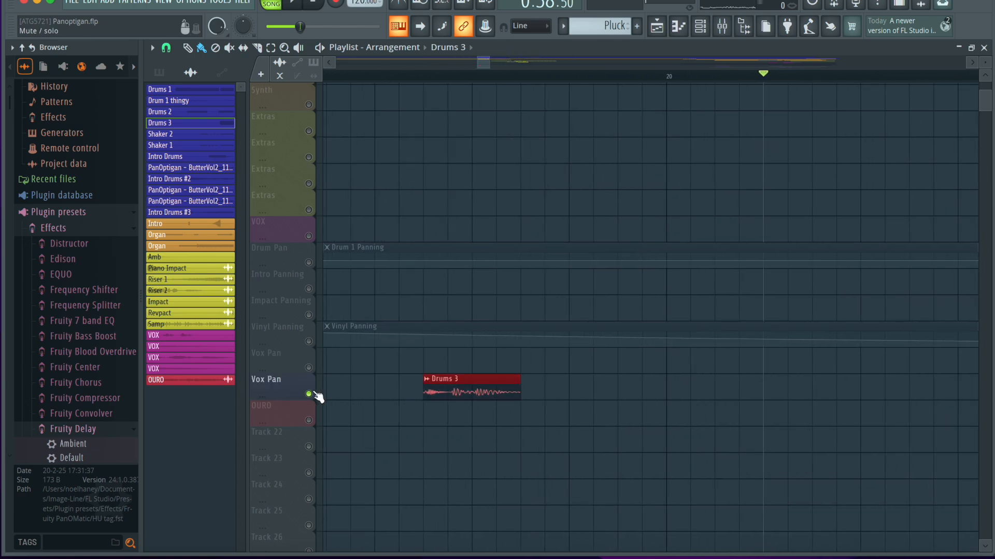
Move the playhead to the start of the newly placed Drums 3 clip and play it briefly.
{"action": "left_click", "coordinate": [424, 78]}
{"action": "key", "text": "space"}
{"action": "key", "text": "space"}
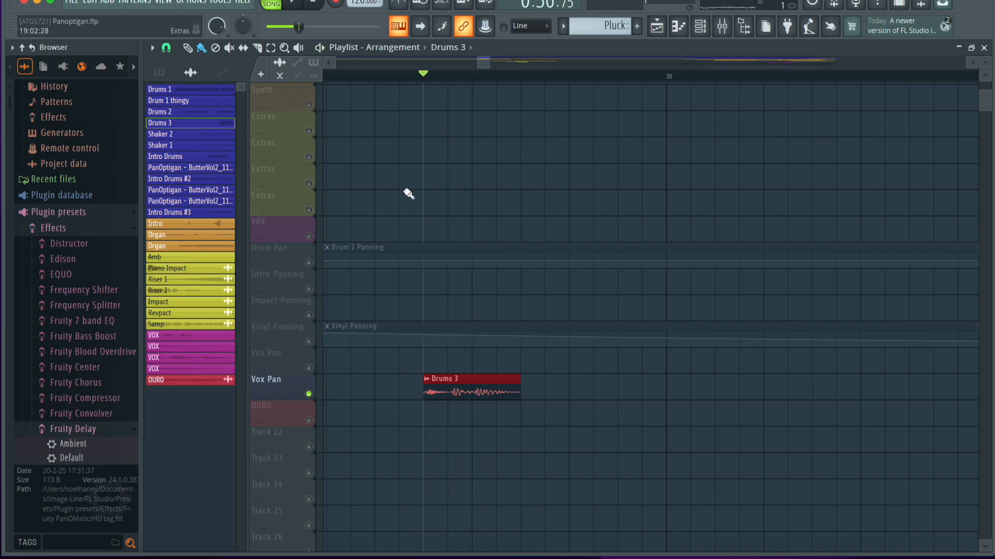
Bypass the three effects on the Drums 3 mixer insert and briefly play its clip to compare the sound.
{"action": "double_click", "coordinate": [460, 393]}
{"action": "left_click", "coordinate": [510, 78]}
{"action": "left_click", "coordinate": [723, 27]}
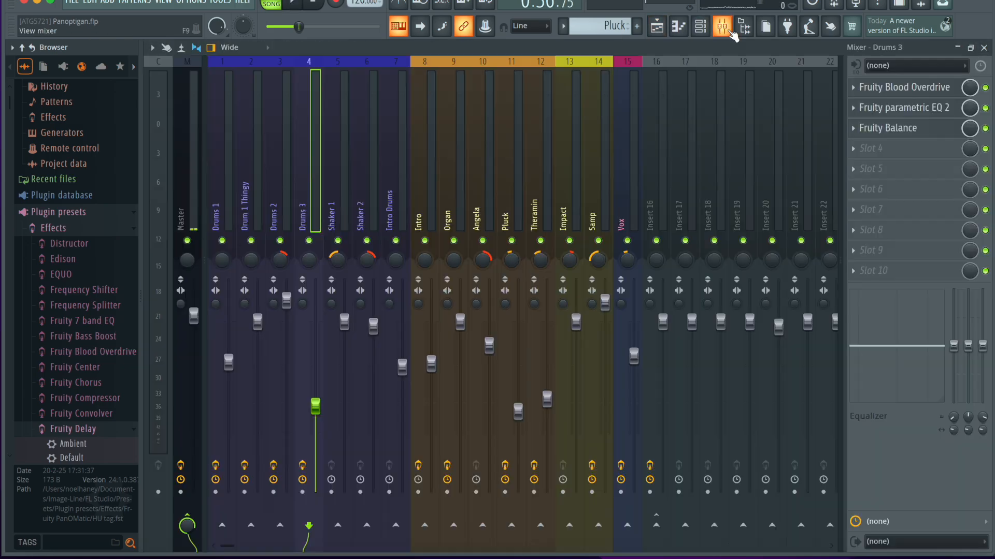
{"action": "key", "text": "space"}
{"action": "key", "text": "space"}
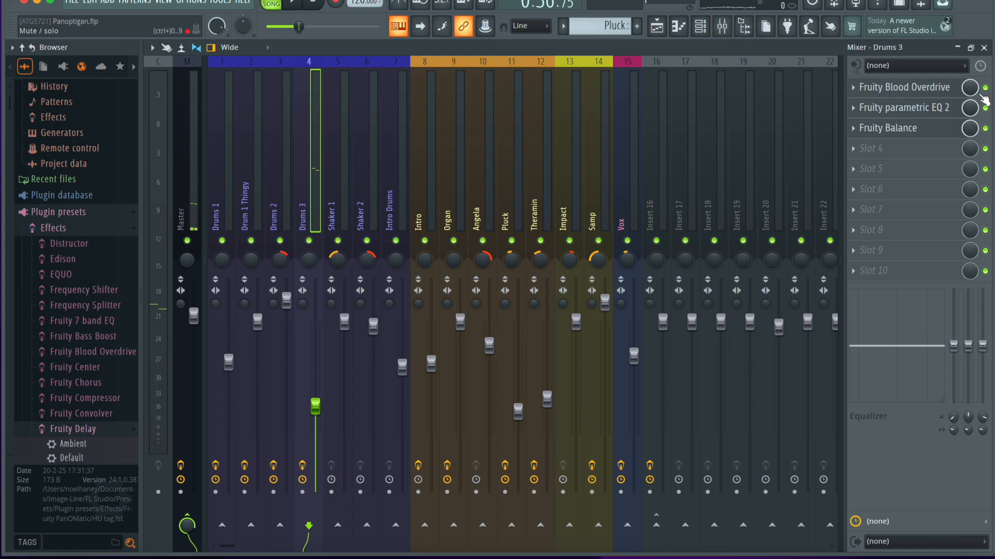
{"action": "key", "text": "space"}
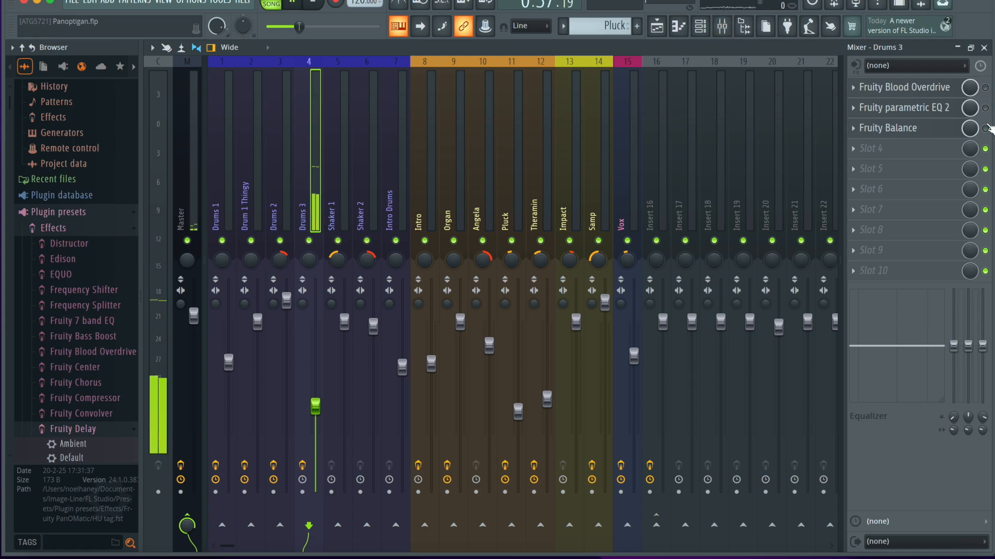
{"action": "key", "text": "space"}
Close the mixer and replay the Drums 3 clip on the lower Vox Pan track several times.
{"action": "left_click", "coordinate": [984, 48]}
{"action": "key", "text": "space"}
{"action": "key", "text": "space"}
{"action": "key", "text": "space"}
{"action": "key", "text": "space"}
{"action": "key", "text": "space"}
{"action": "key", "text": "space"}
{"action": "key", "text": "space"}
{"action": "key", "text": "space"}
{"action": "key", "text": "space"}
{"action": "key", "text": "space"}
{"action": "key", "text": "space"}
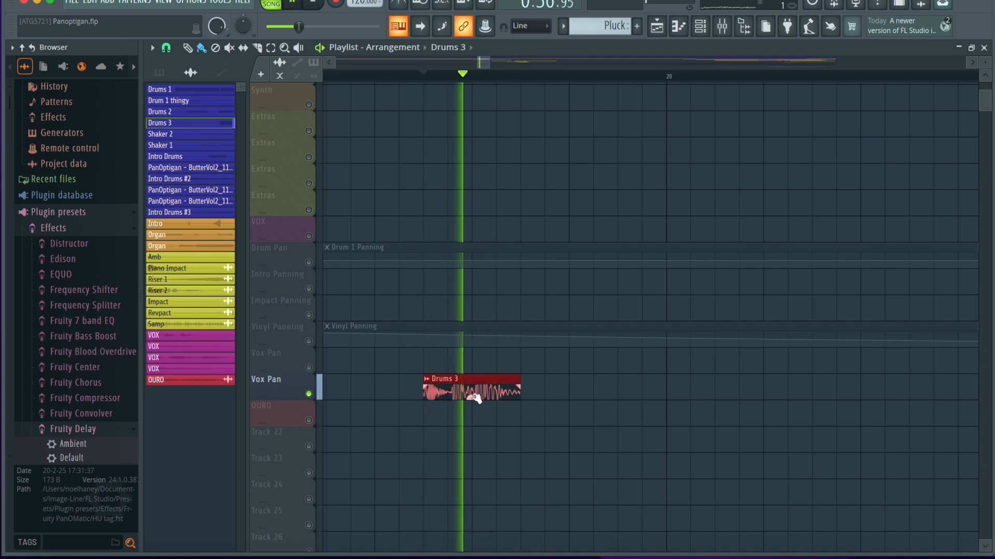
Toggle Fruity Balance on the Drums 3 mixer insert and replay the clip to compare its level.
{"action": "key", "text": "space"}
{"action": "key", "text": "space"}
{"action": "left_click", "coordinate": [722, 26]}
{"action": "left_click", "coordinate": [987, 128]}
{"action": "key", "text": "space"}
{"action": "key", "text": "space"}
{"action": "key", "text": "space"}
{"action": "left_click", "coordinate": [983, 48]}
{"action": "key", "text": "space"}
{"action": "key", "text": "space"}
{"action": "key", "text": "space"}
Delete the Drums 3 clip from the lower Vox Pan track and unsolo that track to re-enable all others.
{"action": "right_click", "coordinate": [469, 390]}
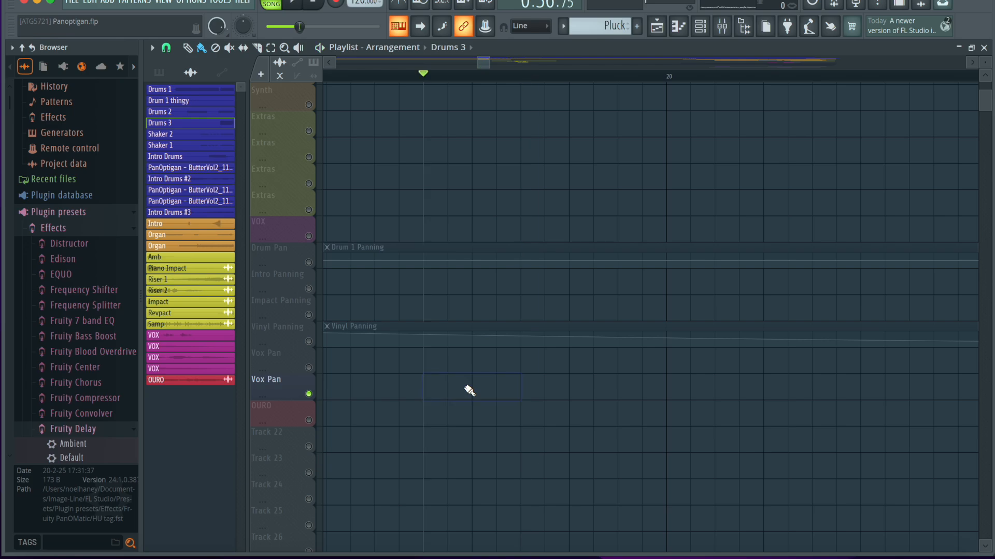
{"action": "right_click", "coordinate": [310, 395]}
{"action": "scroll", "coordinate": [437, 413], "scroll_direction": "down", "scroll_amount": 2}
{"action": "scroll", "coordinate": [437, 413], "scroll_direction": "up", "scroll_amount": 4}
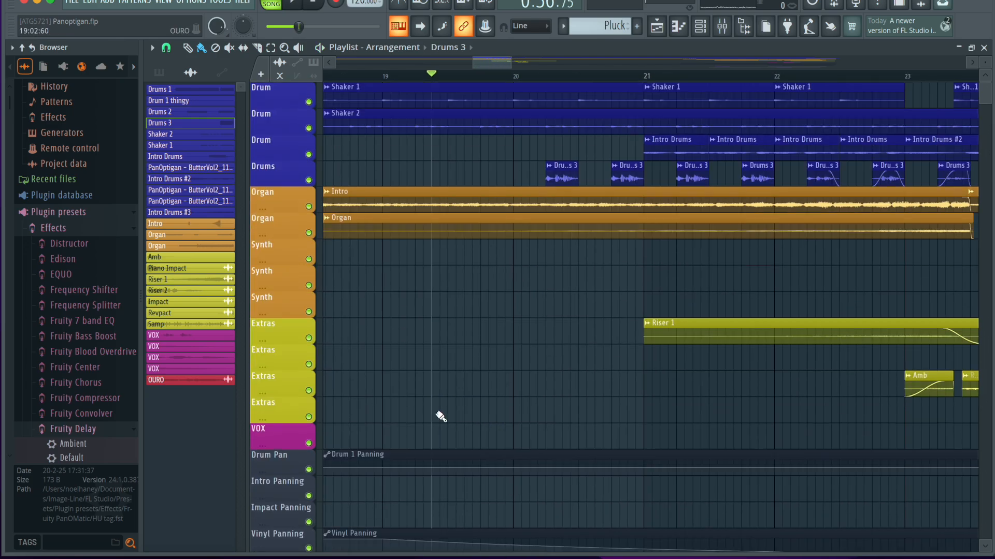
{"action": "scroll", "coordinate": [444, 422], "scroll_direction": "down", "scroll_amount": 2}
{"action": "scroll", "coordinate": [489, 250], "scroll_direction": "up", "scroll_amount": 4}
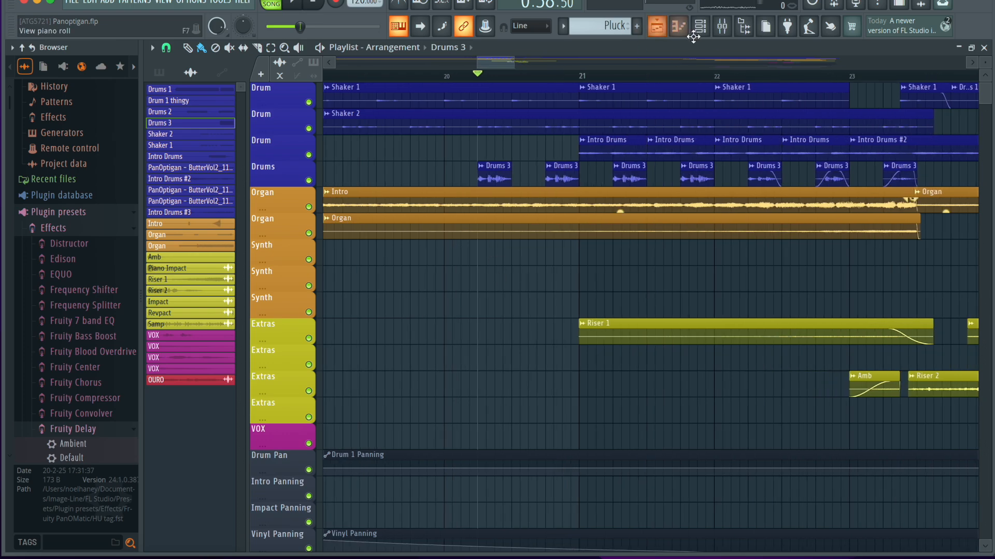
Inspect the Fruity parametric EQ 2 and Fruity Balance settings on the Drums 3 insert, and close the mixer.
{"action": "left_click", "coordinate": [722, 26]}
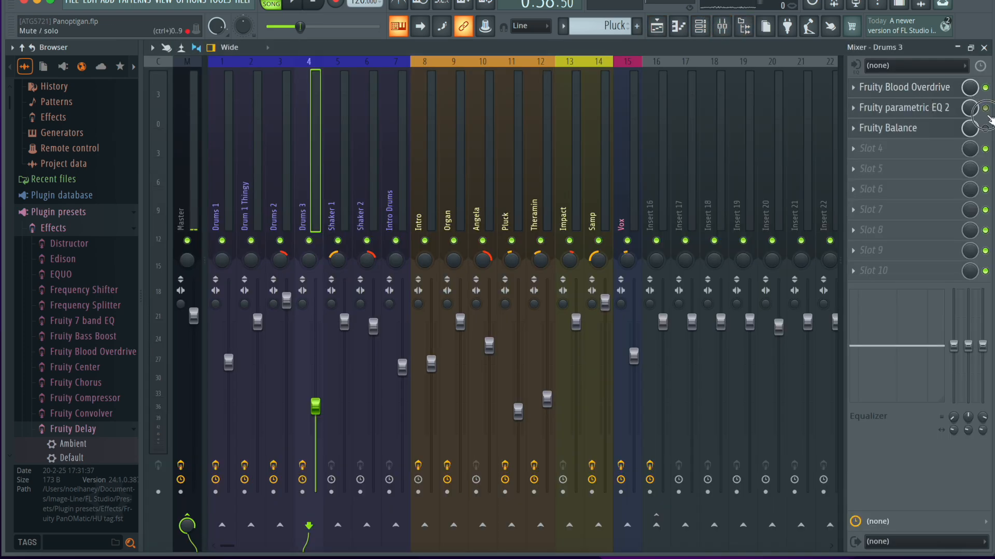
{"action": "left_click", "coordinate": [875, 107]}
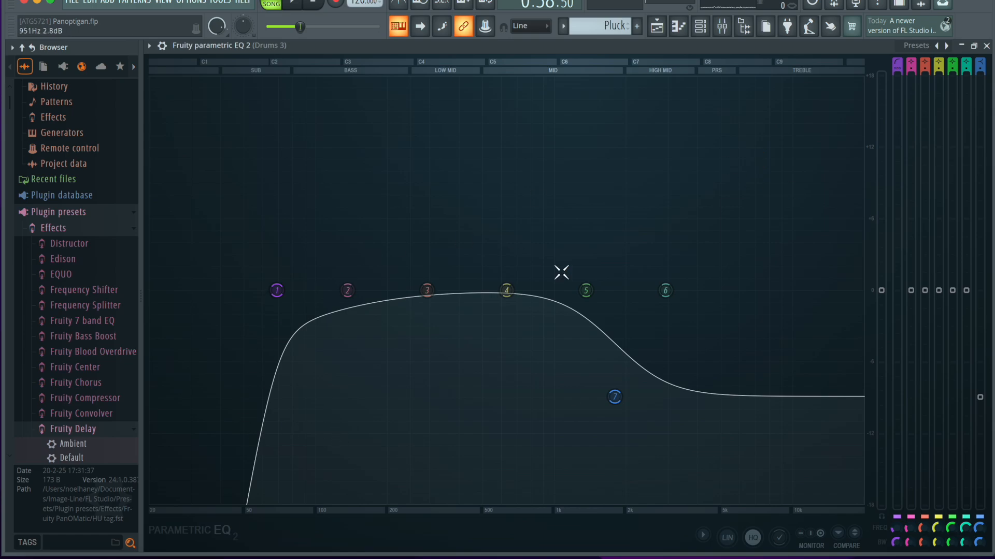
{"action": "left_click", "coordinate": [987, 45]}
{"action": "left_click", "coordinate": [949, 132]}
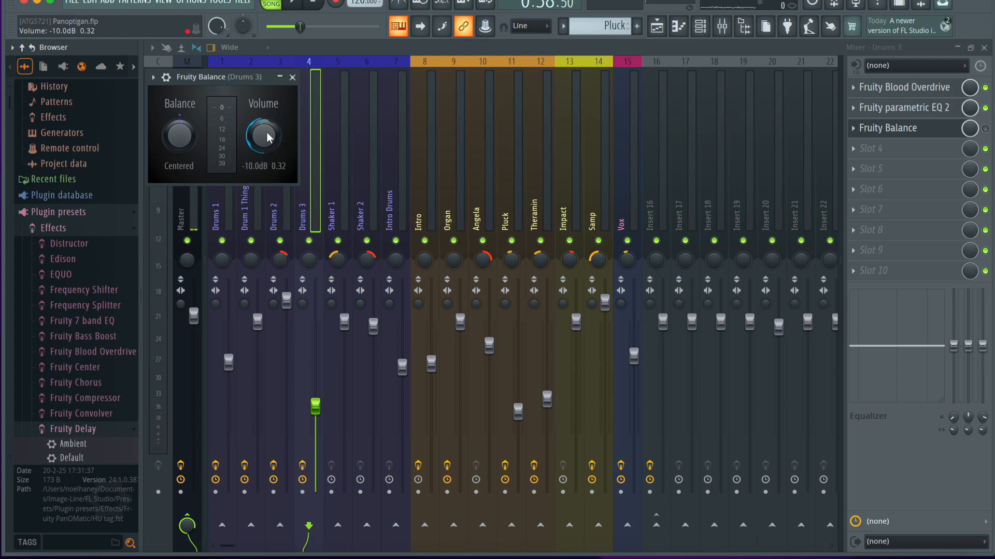
{"action": "left_click", "coordinate": [293, 77]}
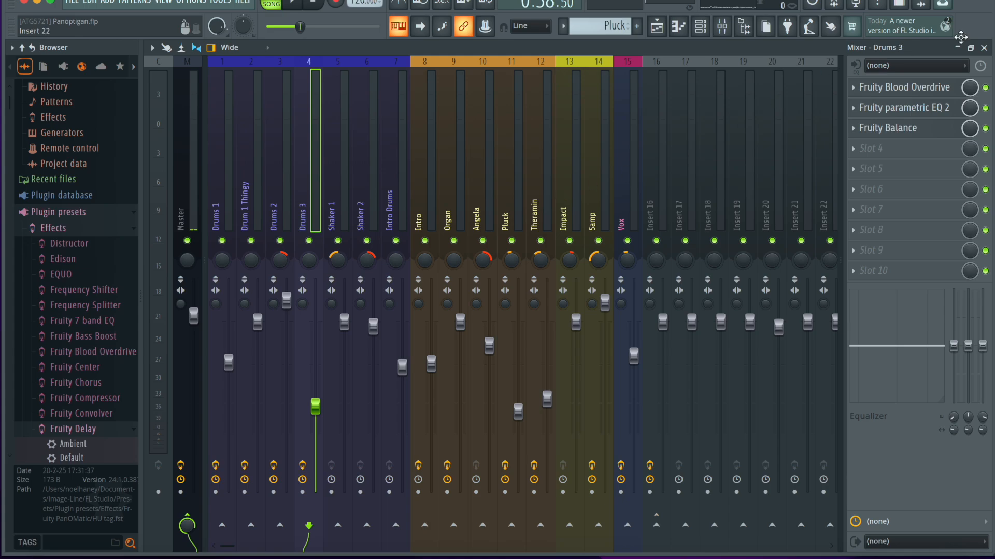
{"action": "left_click", "coordinate": [984, 49]}
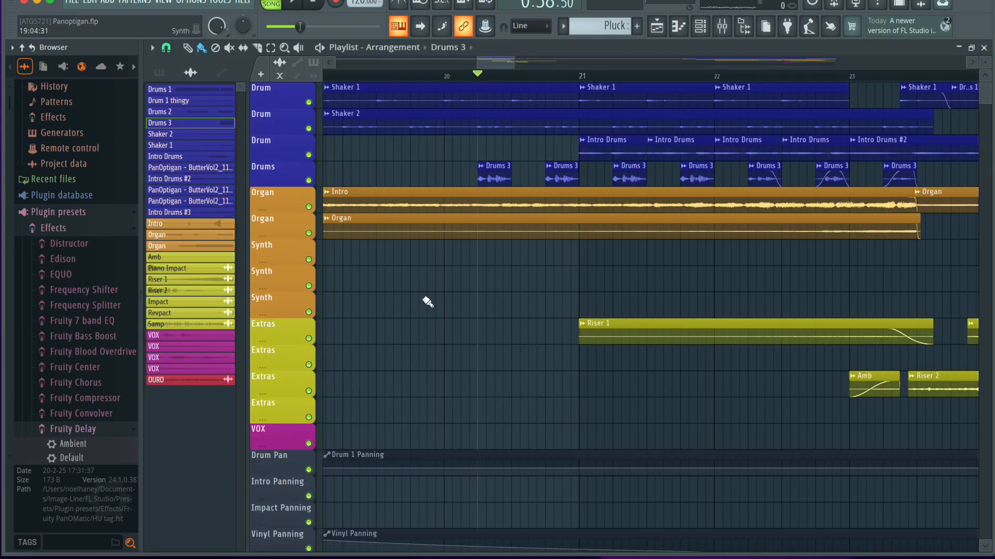
Play the full arrangement from about bar 20 with all tracks enabled.
{"action": "scroll", "coordinate": [497, 319], "scroll_direction": "up", "scroll_amount": 2}
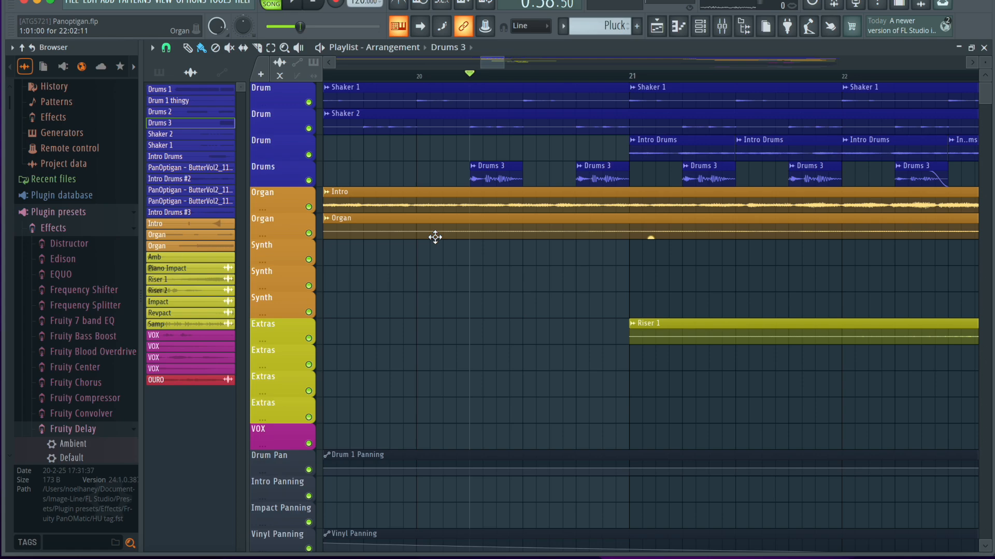
{"action": "scroll", "coordinate": [435, 237], "scroll_direction": "down", "scroll_amount": 3}
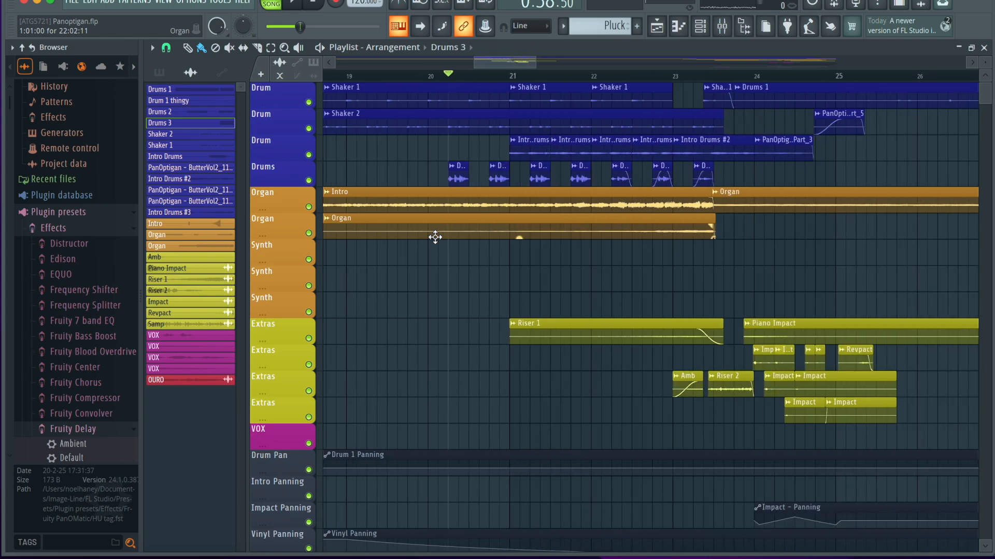
{"action": "key", "text": "space"}
{"action": "scroll", "coordinate": [507, 253], "scroll_direction": "down", "scroll_amount": 2}
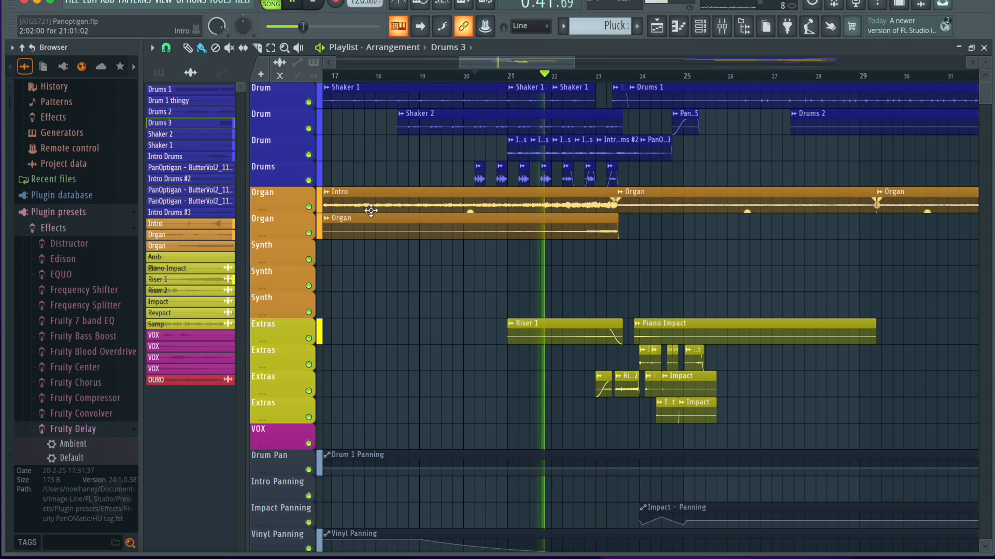
{"action": "key", "text": "space"}
Solo the third Drum track and play its Intro Drums clips from bar 21.
{"action": "right_click", "coordinate": [309, 154]}
{"action": "left_click", "coordinate": [510, 76]}
{"action": "key", "text": "space"}
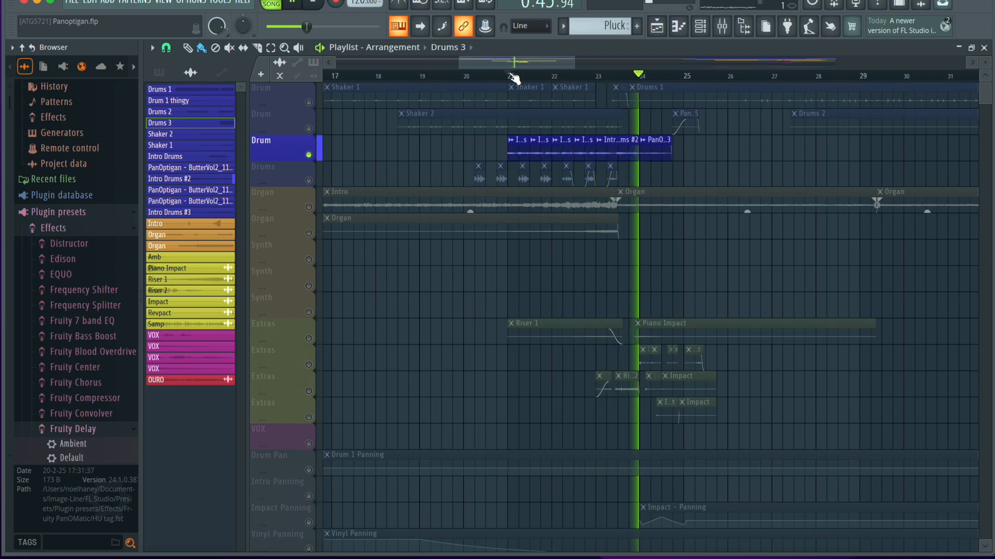
{"action": "key", "text": "space"}
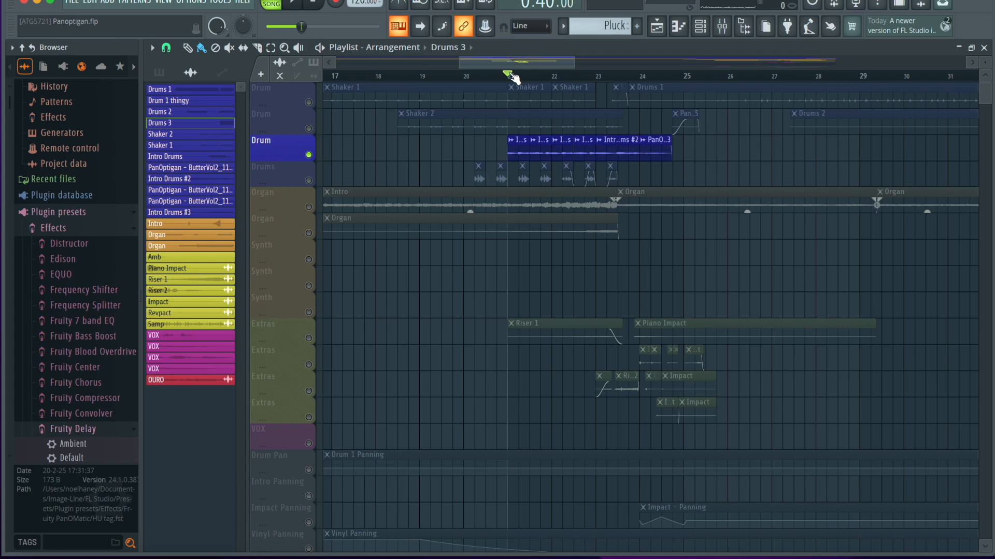
Isolate the four drum tracks and play them together from bar 21.
{"action": "left_click", "coordinate": [317, 157], "text": "ctrl"}
{"action": "scroll", "coordinate": [477, 224], "scroll_direction": "down", "scroll_amount": 2, "text": "ctrl"}
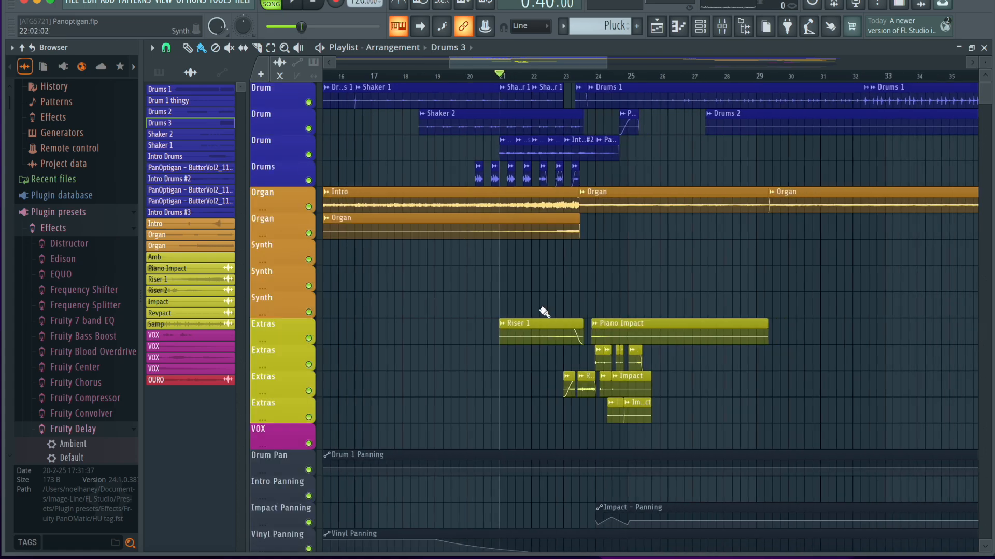
{"action": "scroll", "coordinate": [539, 308], "scroll_direction": "up", "scroll_amount": 3, "text": "ctrl"}
{"action": "left_click_drag", "start_coordinate": [314, 208], "coordinate": [314, 226]}
{"action": "left_click_drag", "start_coordinate": [309, 180], "coordinate": [309, 102], "text": "ctrl"}
{"action": "key", "text": "space"}
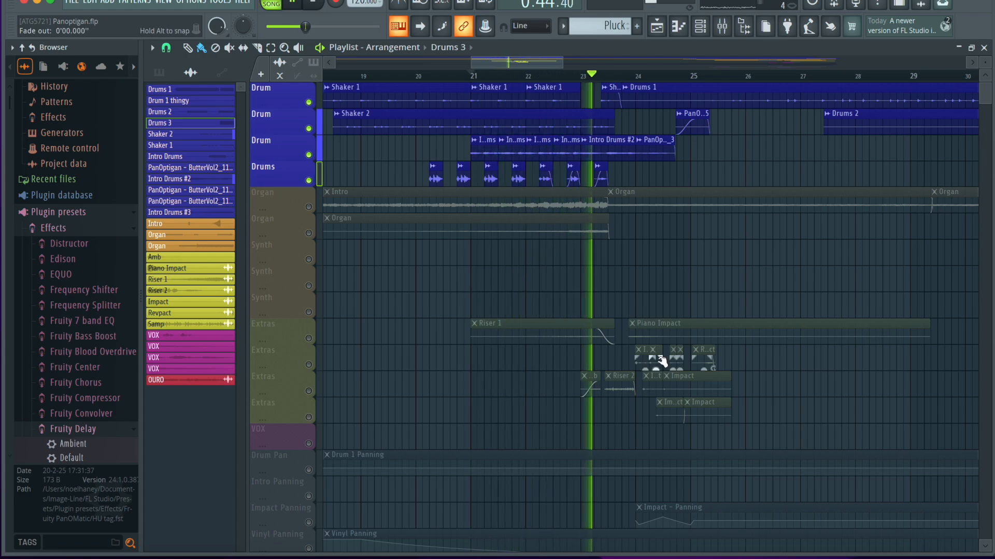
{"action": "key", "text": "space"}
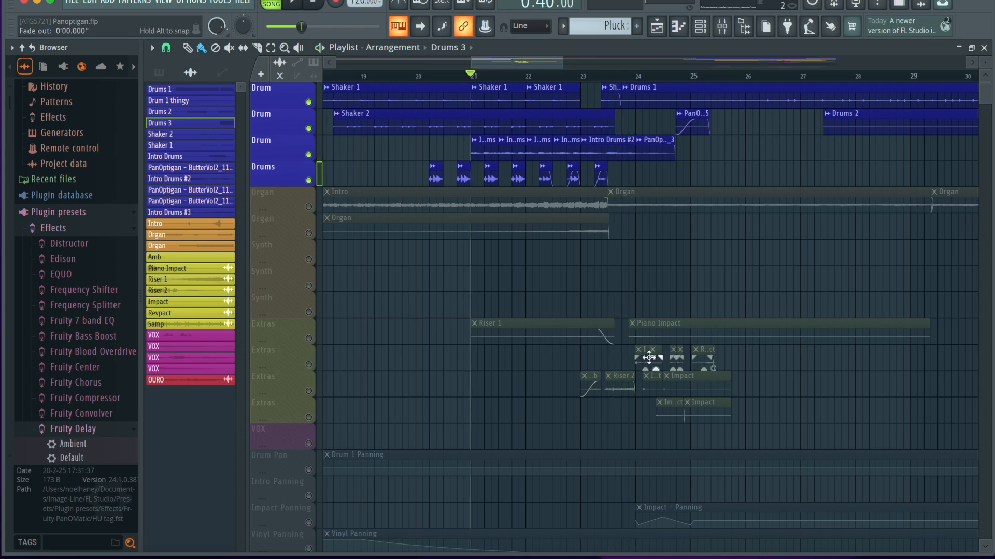
Solo the lower Organ track and play it from bar 21.
{"action": "left_click", "coordinate": [309, 207]}
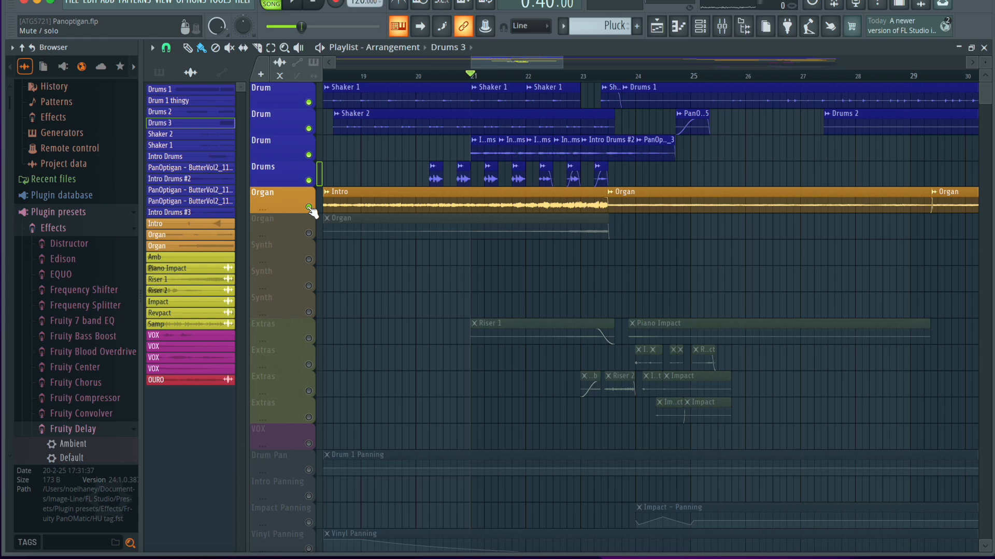
{"action": "left_click", "coordinate": [309, 234]}
{"action": "left_click", "coordinate": [310, 234], "text": "ctrl"}
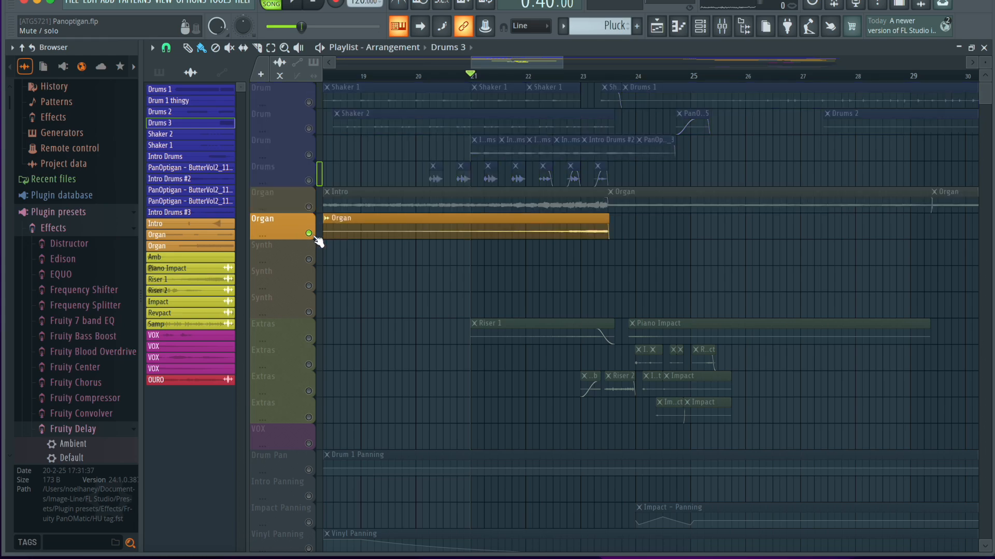
{"action": "key", "text": "space"}
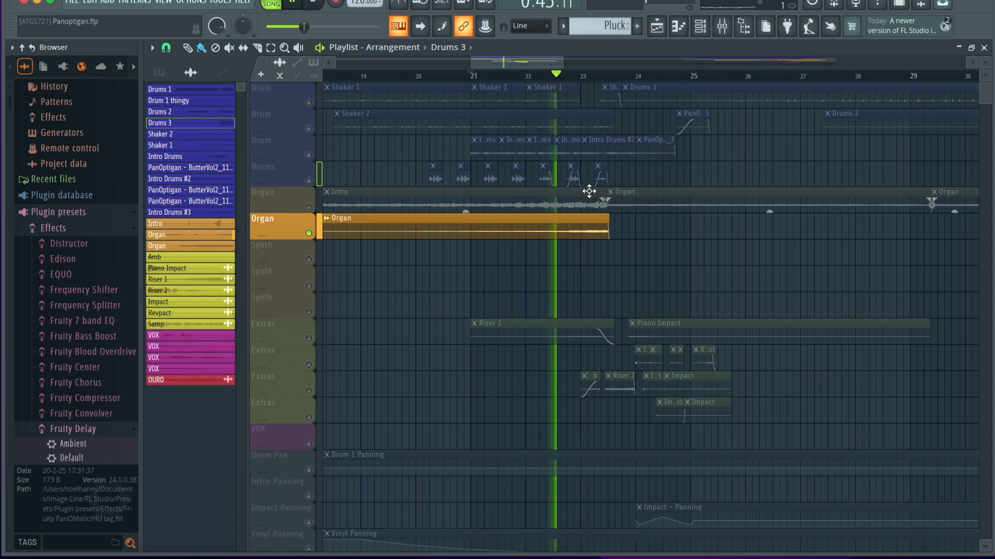
{"action": "key", "text": "space"}
Inspect the Edison recording on the Master mixer insert, and close the mixer and Edison.
{"action": "left_click", "coordinate": [721, 26]}
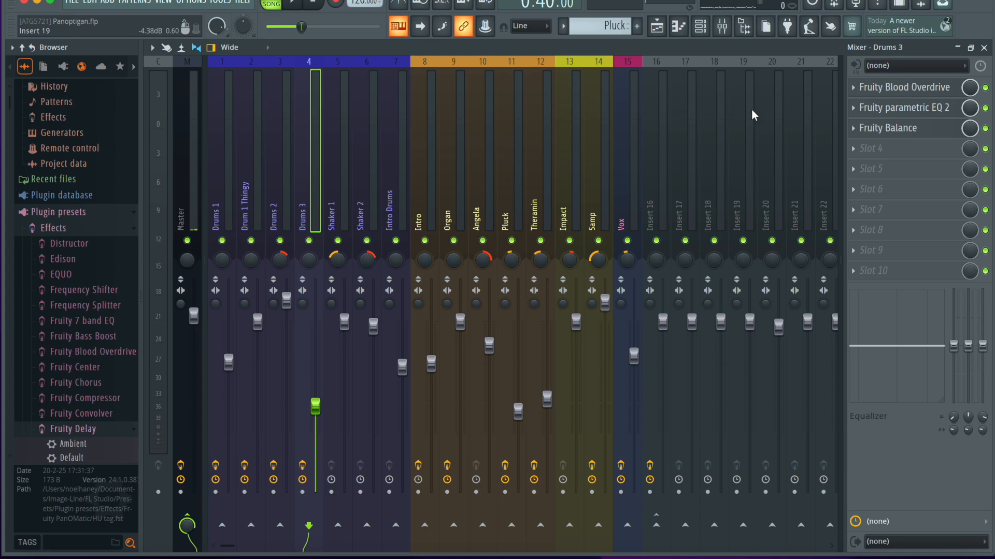
{"action": "left_click", "coordinate": [196, 198]}
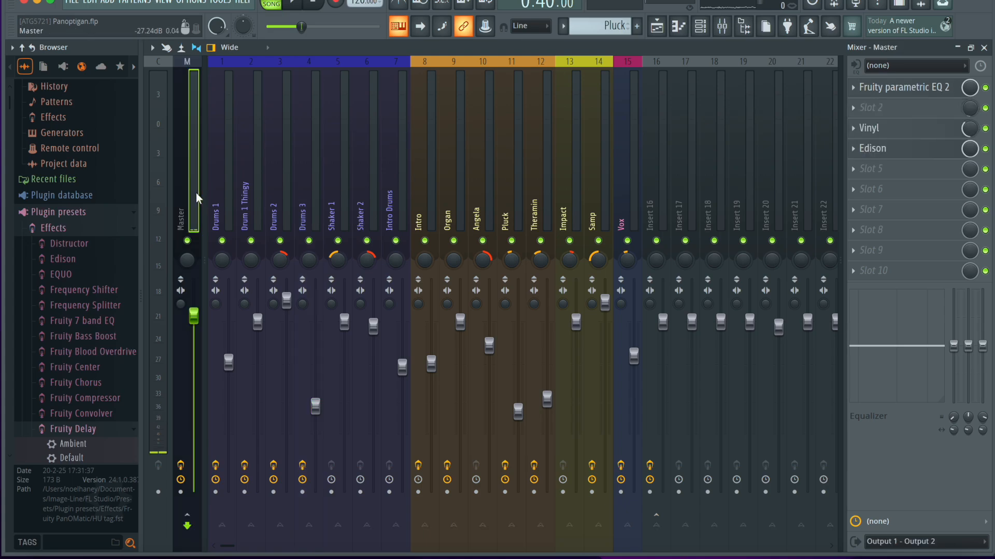
{"action": "left_click", "coordinate": [941, 152]}
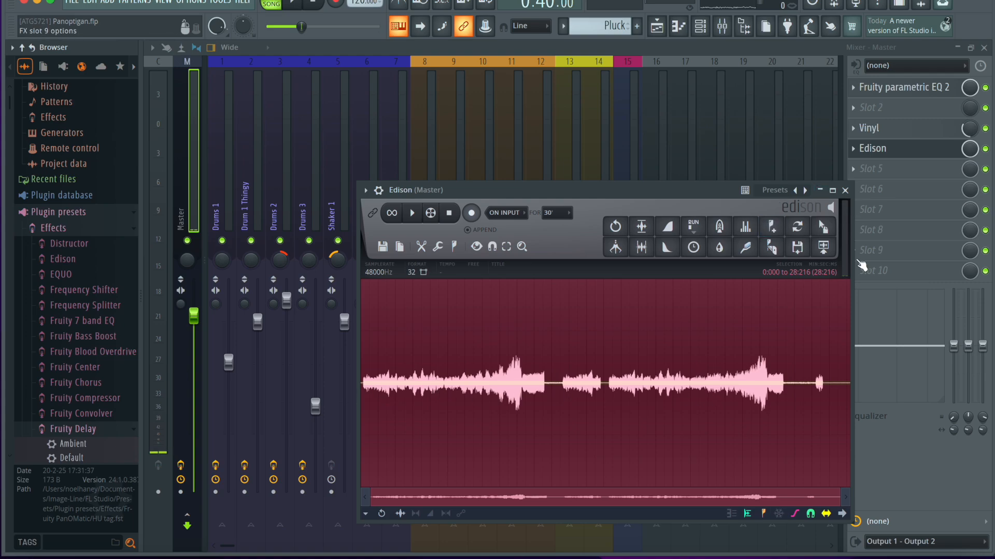
{"action": "mouse_move", "coordinate": [824, 228]}
{"action": "left_mouse_down"}
{"action": "mouse_move", "coordinate": [850, 225]}
{"action": "mouse_move", "coordinate": [815, 236]}
{"action": "mouse_move", "coordinate": [827, 235]}
{"action": "left_mouse_up"}
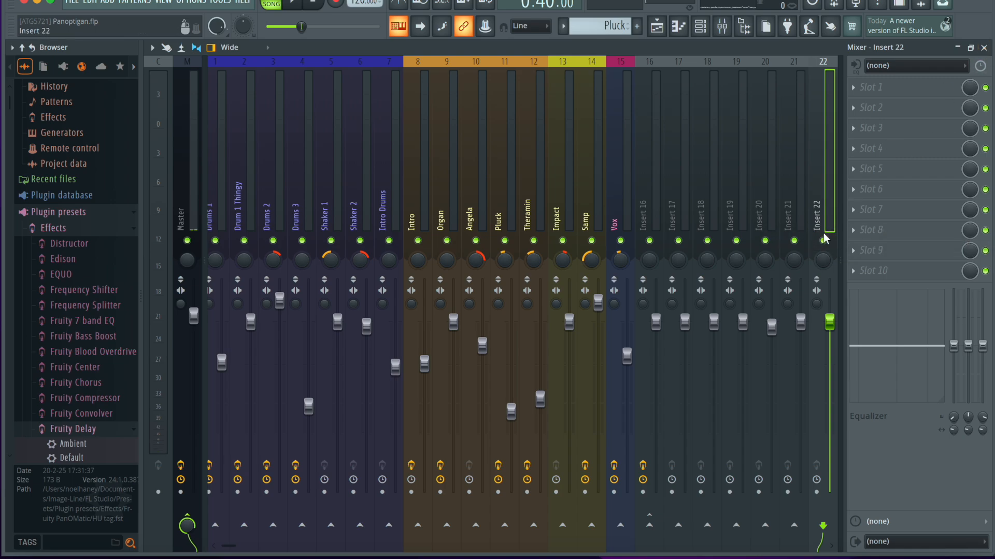
{"action": "left_click", "coordinate": [986, 49]}
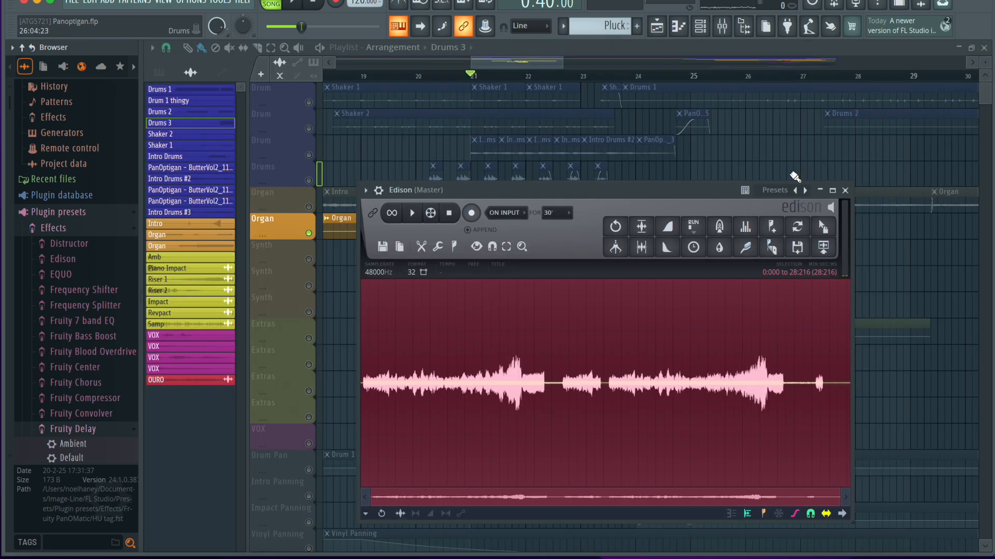
{"action": "left_click", "coordinate": [846, 190]}
Play the soloed lower Organ track from about bar 22.5.
{"action": "left_click", "coordinate": [555, 78]}
{"action": "key", "text": "space"}
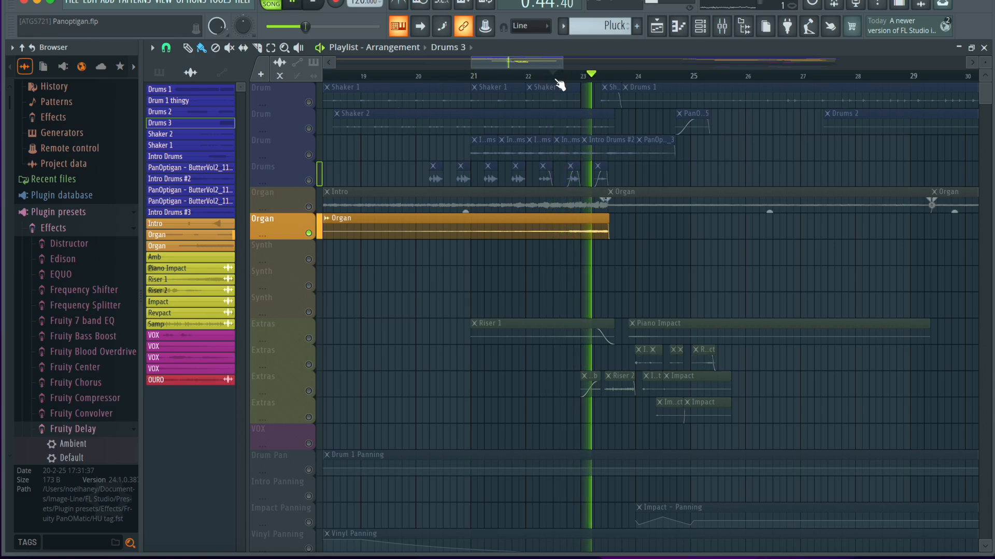
{"action": "key", "text": "space"}
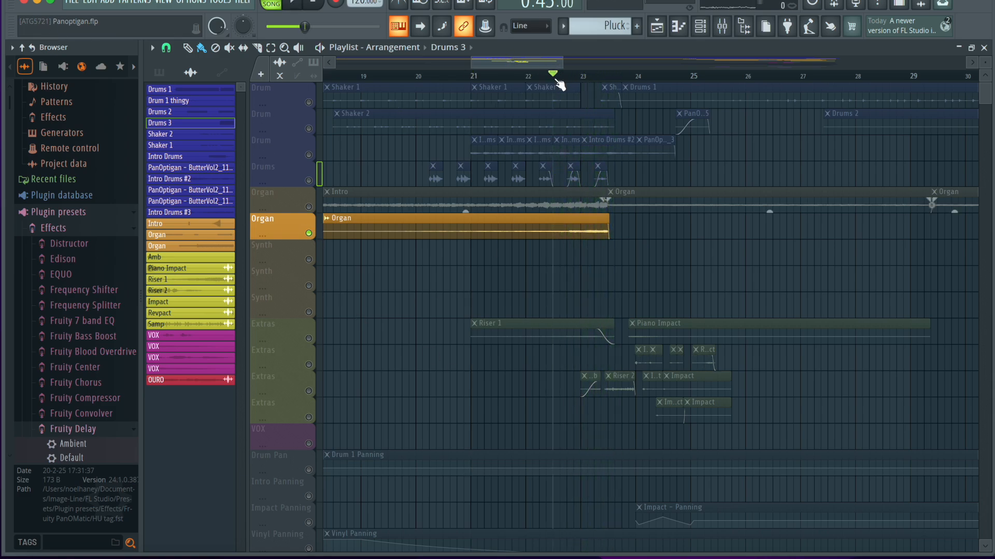
Unmute the upper Organ track and play from the start of its Organ clip near bar 23.5.
{"action": "left_click", "coordinate": [308, 207]}
{"action": "left_click", "coordinate": [608, 78]}
{"action": "key", "text": "space"}
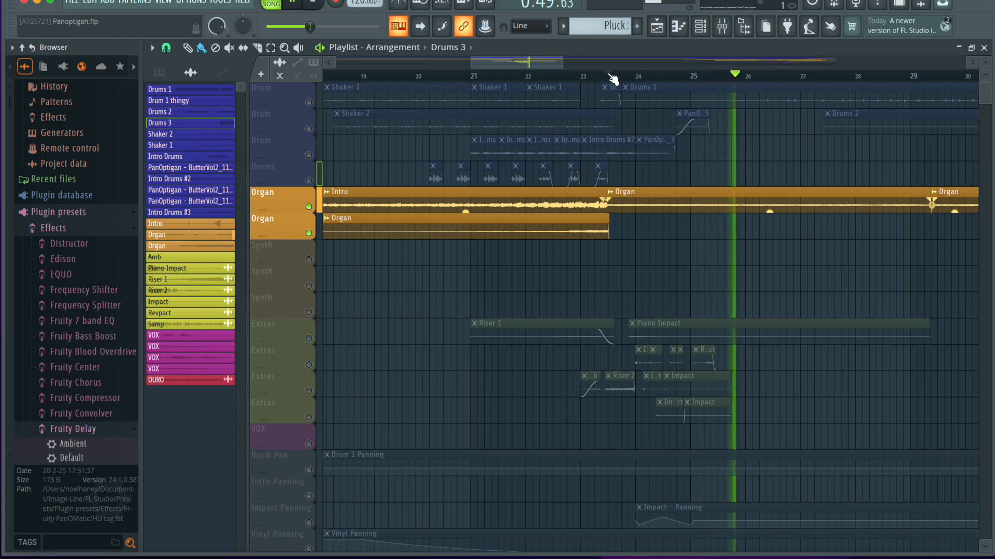
{"action": "key", "text": "space"}
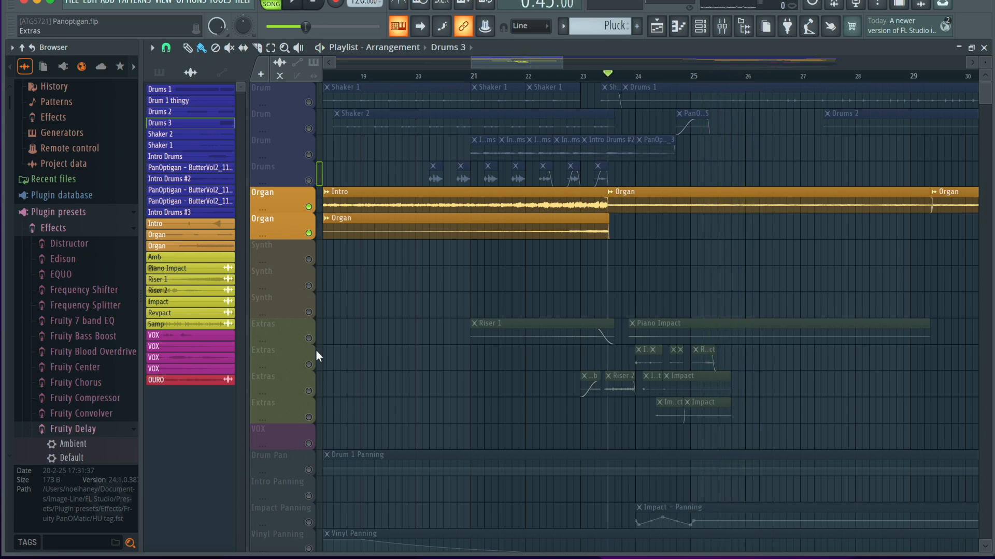
Unmute the first Extras track, mute both Organ tracks, and play the Riser 1 clip from about bar 21.
{"action": "left_click", "coordinate": [309, 339]}
{"action": "left_click", "coordinate": [477, 75]}
{"action": "left_click", "coordinate": [309, 207]}
{"action": "left_click", "coordinate": [308, 233]}
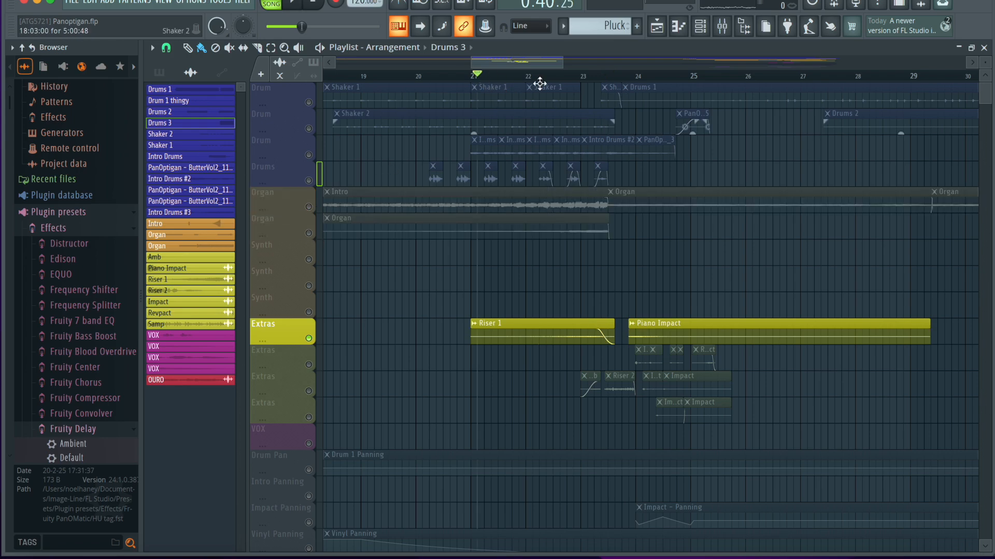
{"action": "key", "text": "space"}
{"action": "left_click", "coordinate": [309, 365]}
{"action": "left_click", "coordinate": [308, 365]}
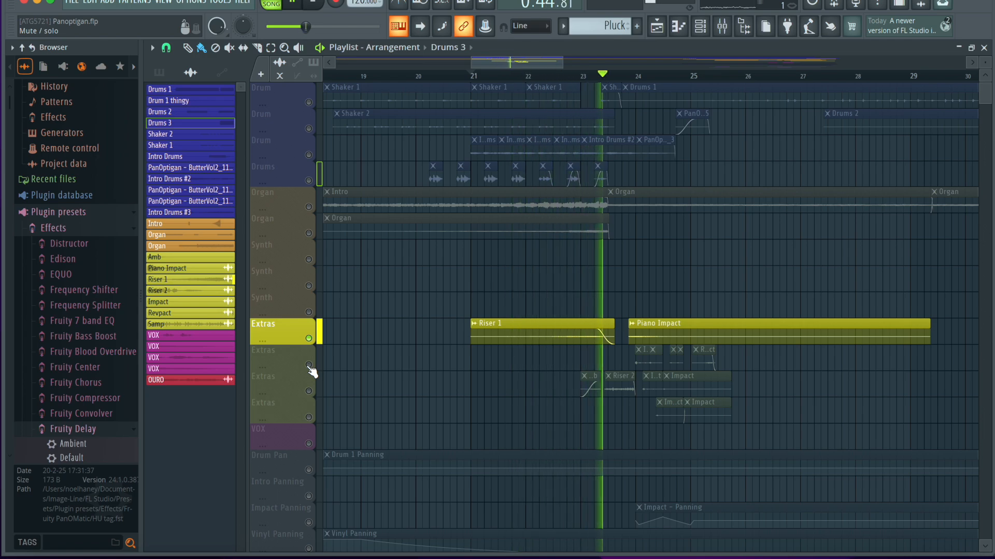
{"action": "key", "text": "space"}
Unmute the third Extras track, leave the first Extras and lower Organ tracks muted, and play from just before bar 23.
{"action": "left_click", "coordinate": [308, 234]}
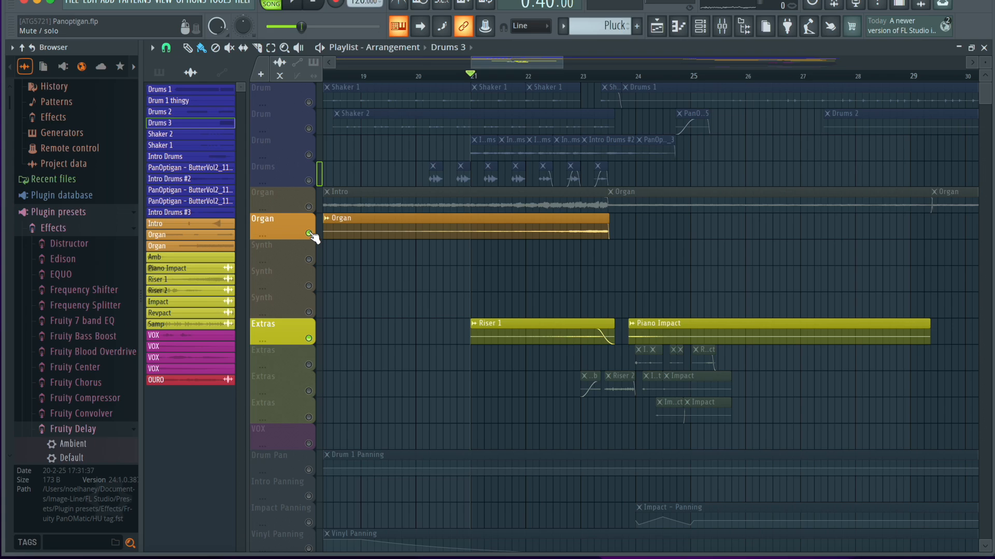
{"action": "left_click", "coordinate": [309, 391]}
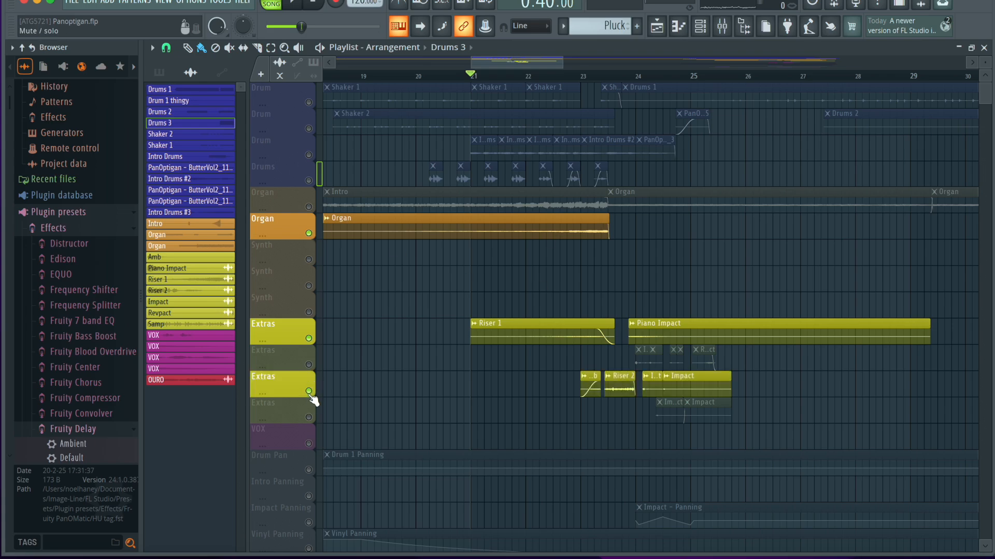
{"action": "left_click", "coordinate": [576, 76]}
{"action": "left_click", "coordinate": [310, 339]}
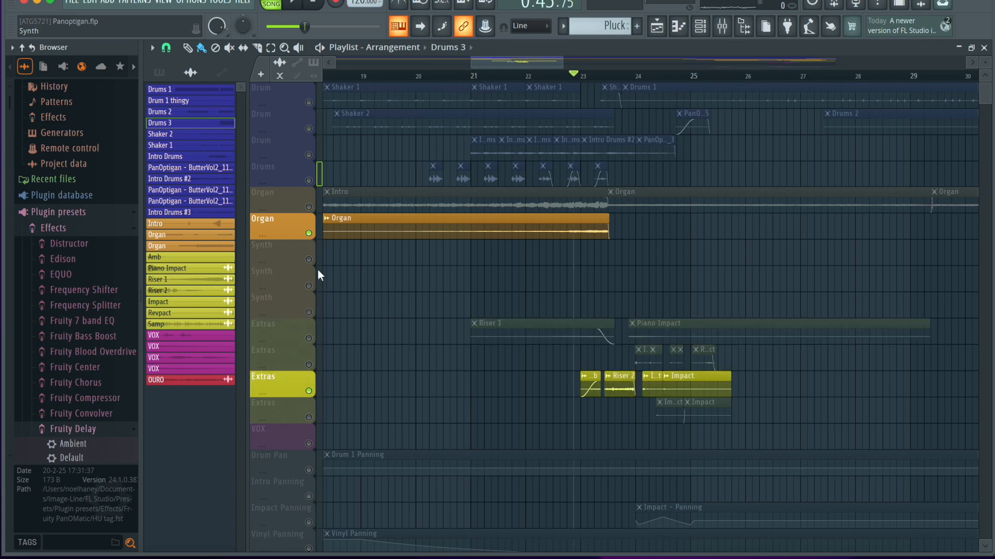
{"action": "left_click", "coordinate": [309, 232]}
{"action": "key", "text": "space"}
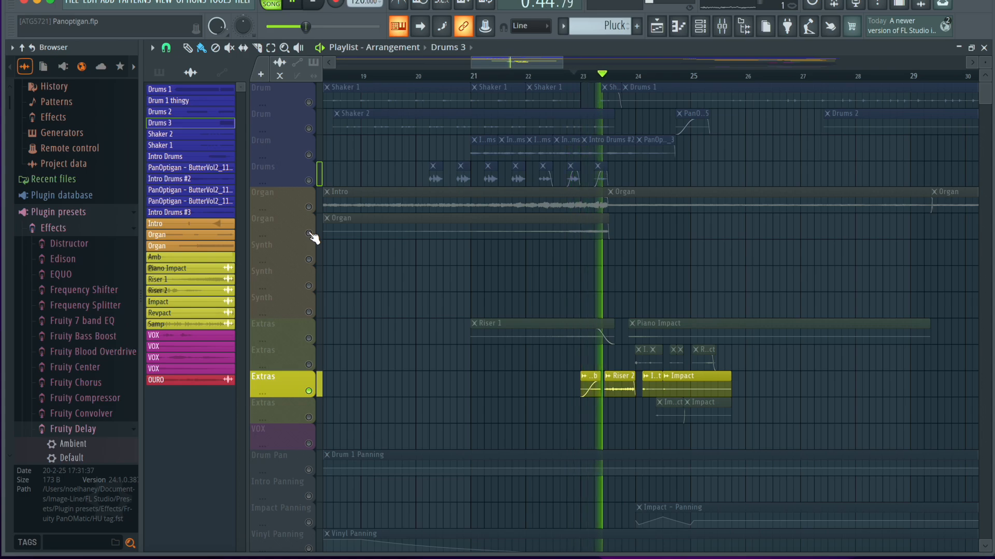
{"action": "key", "text": "space"}
Return the playhead to bar 23, inspect the Amb clip's audio settings, and close them.
{"action": "scroll", "coordinate": [601, 288], "scroll_direction": "up", "scroll_amount": 3}
{"action": "key", "text": "space"}
{"action": "key", "text": "space"}
{"action": "left_click", "coordinate": [539, 78]}
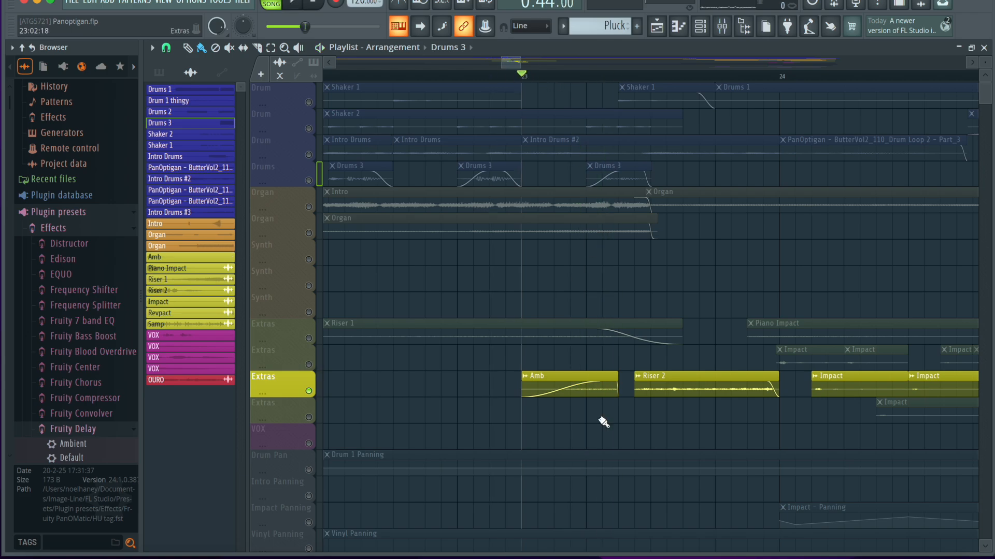
{"action": "double_click", "coordinate": [574, 374]}
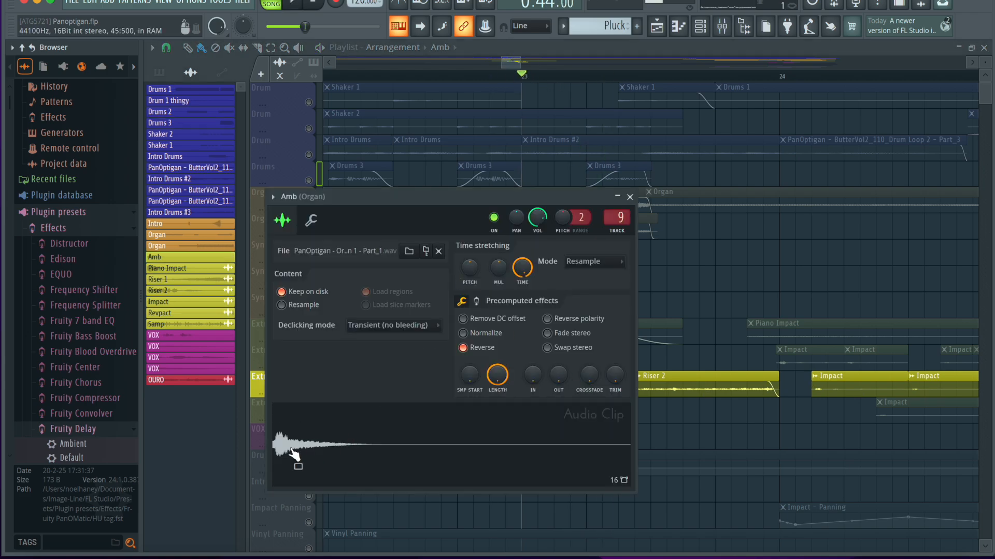
{"action": "left_click", "coordinate": [630, 198]}
Play the Riser 2 clip from its start near bar 23.5, then inspect its audio clip settings and close them.
{"action": "left_click_drag", "start_coordinate": [622, 75], "coordinate": [533, 176]}
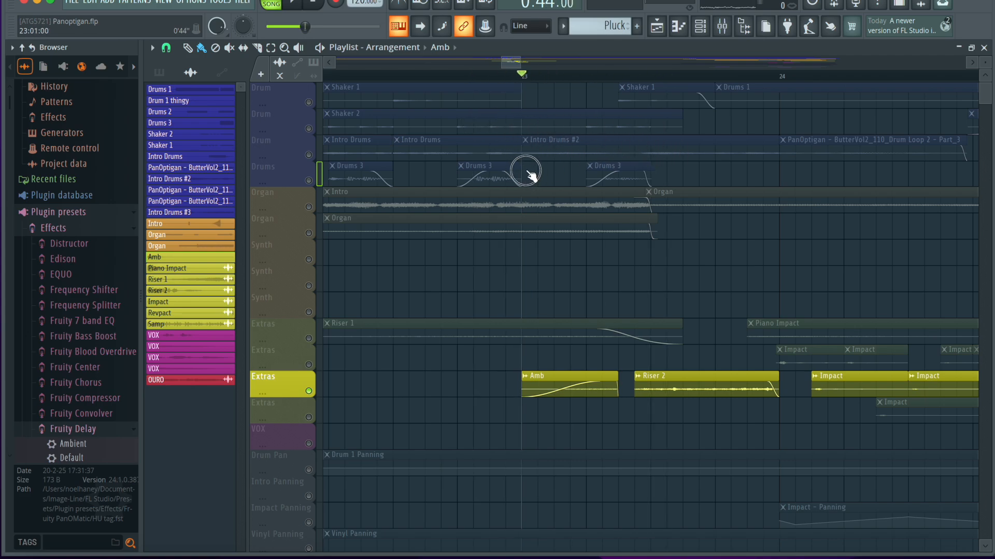
{"action": "left_click_drag", "start_coordinate": [575, 333], "coordinate": [528, 444]}
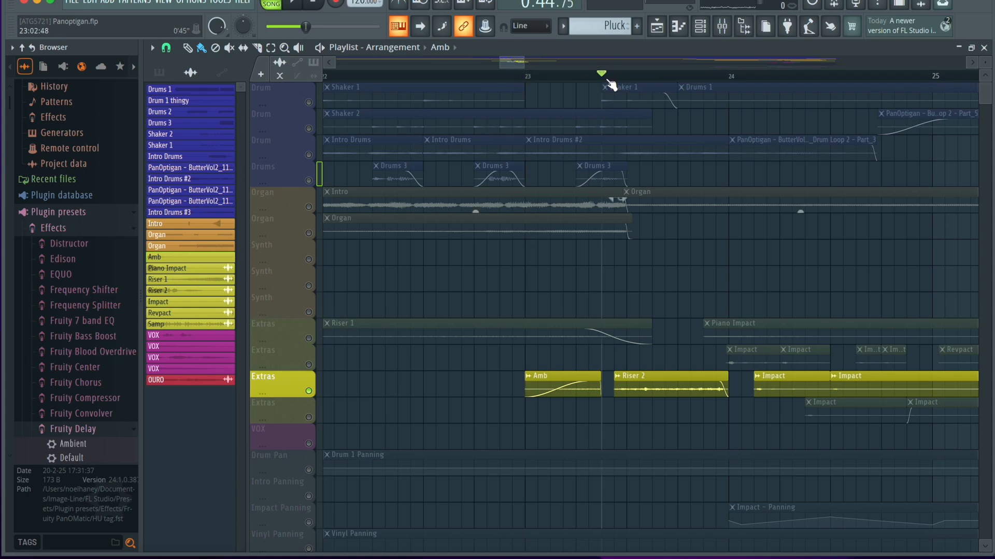
{"action": "key", "text": "space"}
{"action": "key", "text": "space"}
{"action": "key", "text": "space"}
{"action": "key", "text": "space"}
{"action": "double_click", "coordinate": [645, 383]}
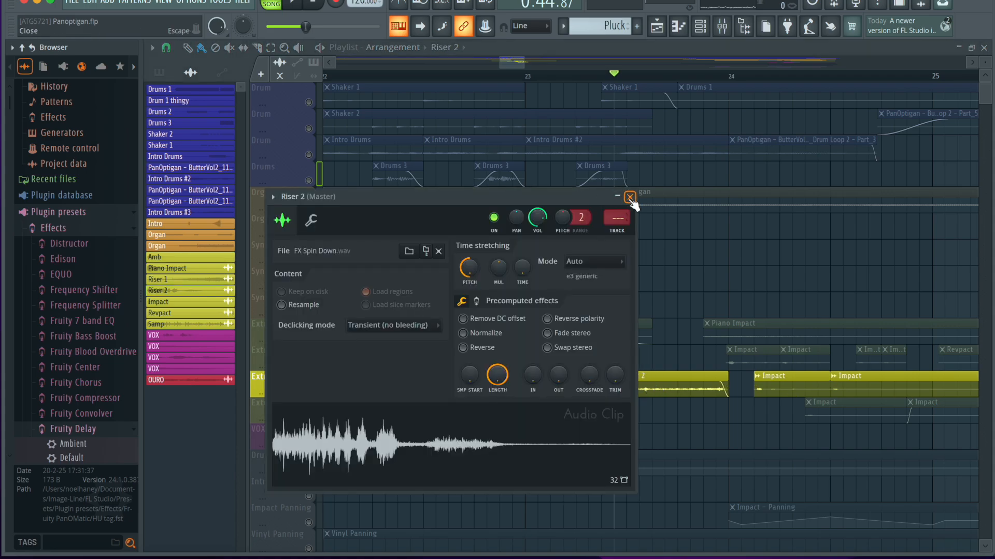
{"action": "left_click", "coordinate": [630, 197]}
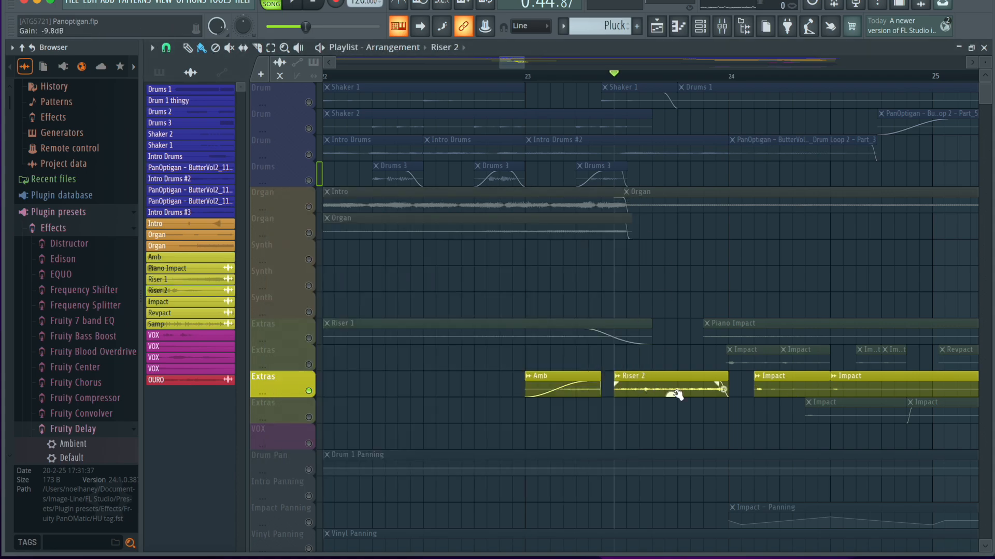
Play the isolated third Extras track from bar 23, through the Amb and Riser 2 clips into the first Impact.
{"action": "left_click", "coordinate": [530, 77]}
{"action": "key", "text": "space"}
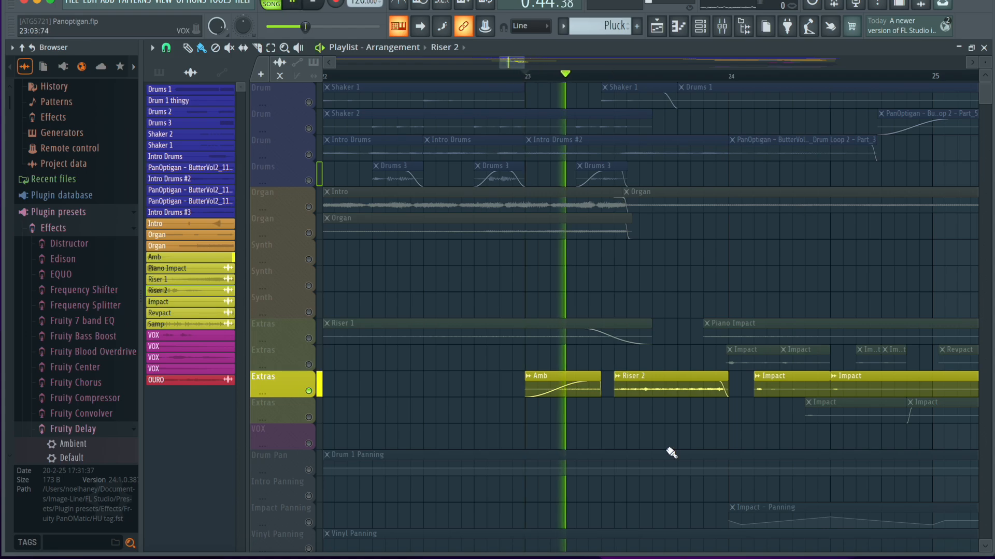
{"action": "scroll", "coordinate": [671, 454], "scroll_direction": "down", "scroll_amount": 5}
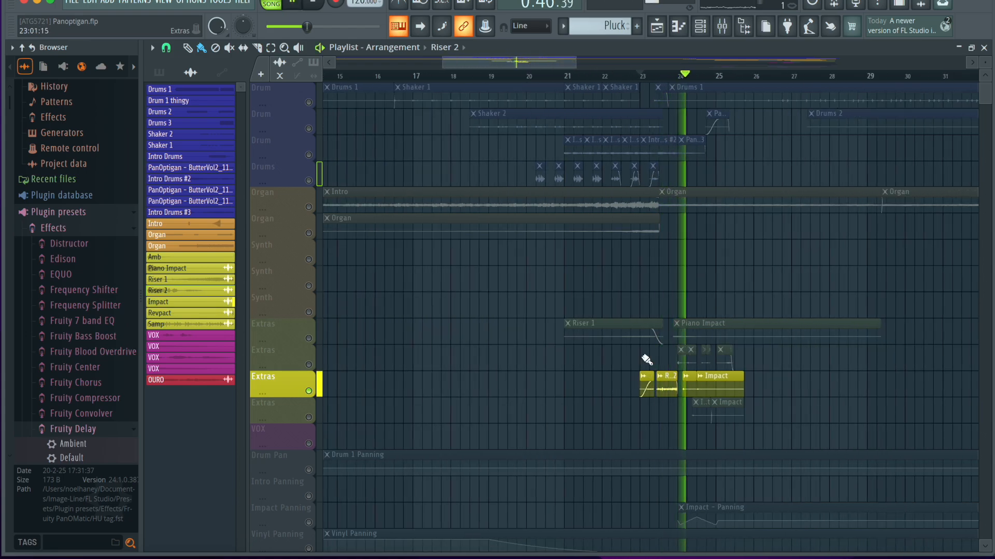
{"action": "key", "text": "space"}
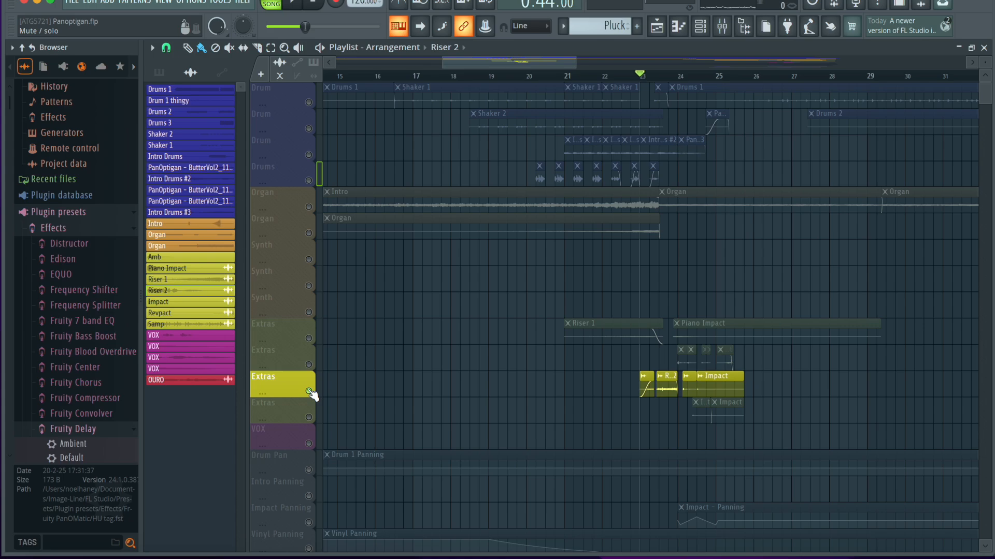
Unmute all playlist tracks by soloing the first Drum track and releasing the solo.
{"action": "left_click", "coordinate": [308, 338]}
{"action": "left_click", "coordinate": [309, 233]}
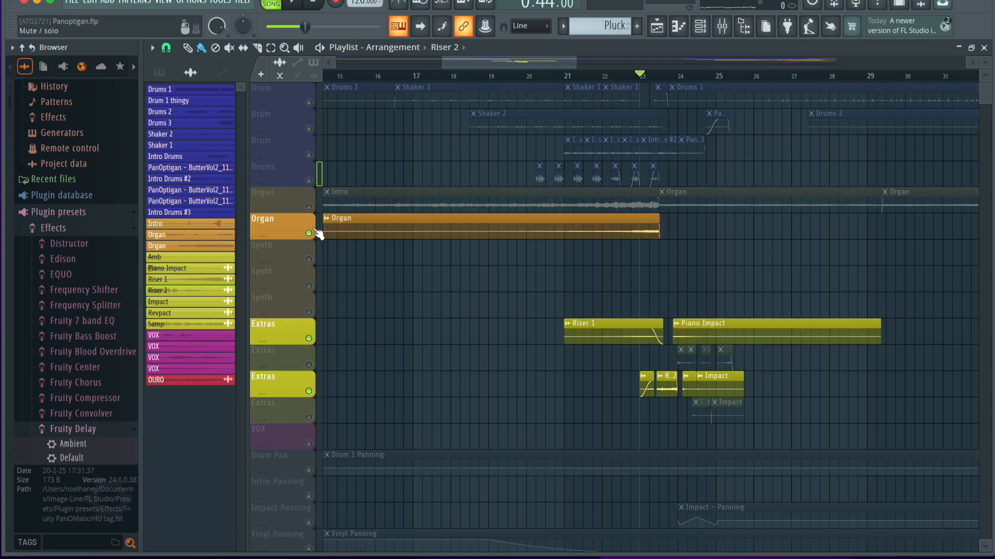
{"action": "left_click_drag", "start_coordinate": [310, 194], "coordinate": [317, 127]}
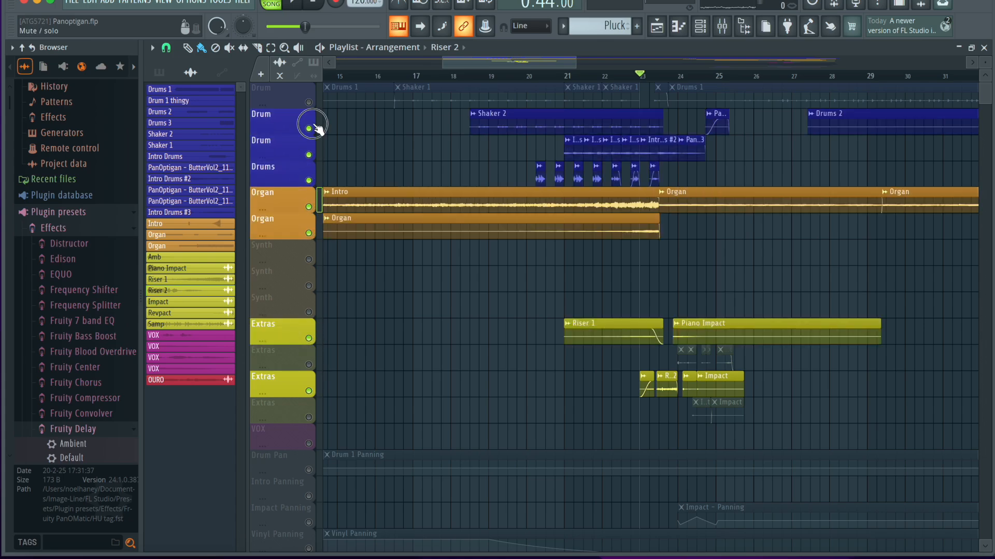
{"action": "right_click", "coordinate": [313, 110]}
{"action": "left_click", "coordinate": [281, 105]}
{"action": "right_click", "coordinate": [310, 102]}
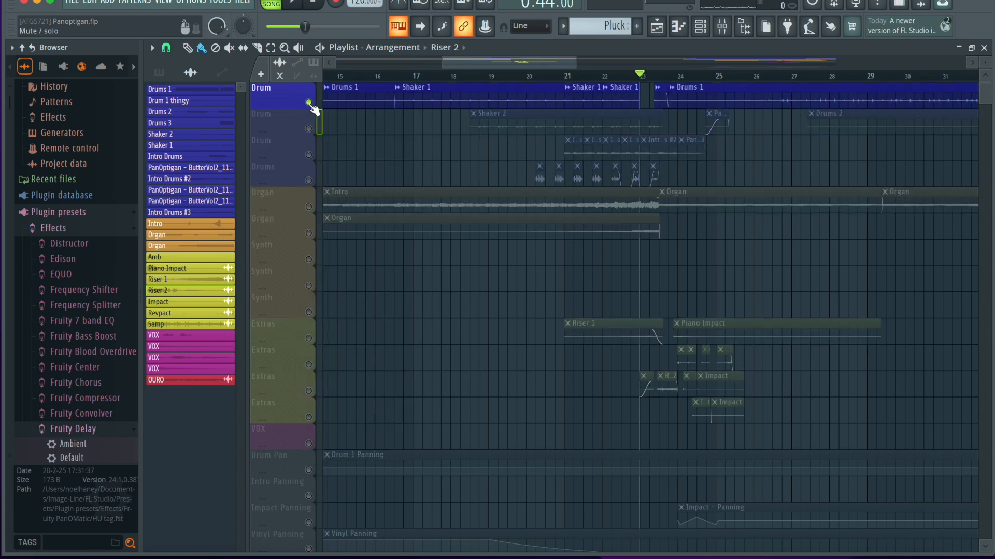
{"action": "right_click", "coordinate": [310, 103]}
Place the playhead at bar 19 and examine the Vinyl Panning automation from that point.
{"action": "scroll", "coordinate": [485, 306], "scroll_direction": "down", "scroll_amount": 4}
{"action": "scroll", "coordinate": [486, 306], "scroll_direction": "left", "scroll_amount": 1}
{"action": "scroll", "coordinate": [485, 306], "scroll_direction": "down", "scroll_amount": 1}
{"action": "left_click", "coordinate": [504, 75]}
{"action": "scroll", "coordinate": [567, 372], "scroll_direction": "down", "scroll_amount": 2}
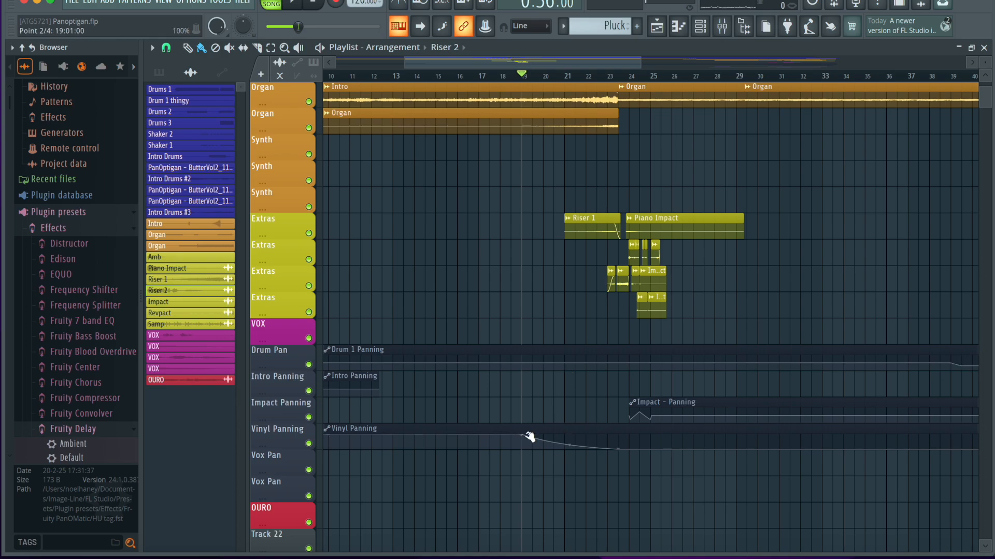
Play the full arrangement from bar 21 through the risers and into the impacts after bar 24.
{"action": "left_click", "coordinate": [568, 77]}
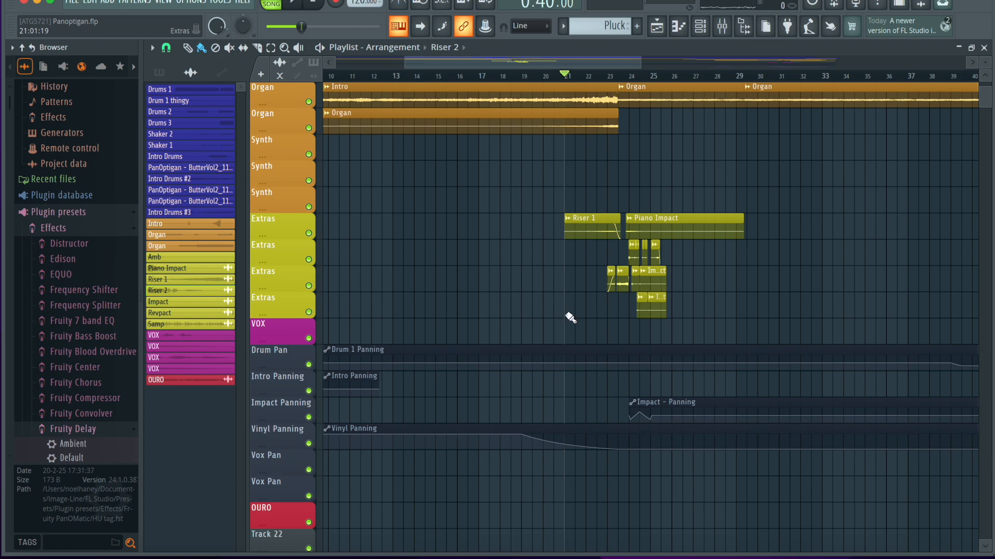
{"action": "scroll", "coordinate": [570, 318], "scroll_direction": "up", "scroll_amount": 2}
{"action": "scroll", "coordinate": [570, 318], "scroll_direction": "up", "scroll_amount": 4}
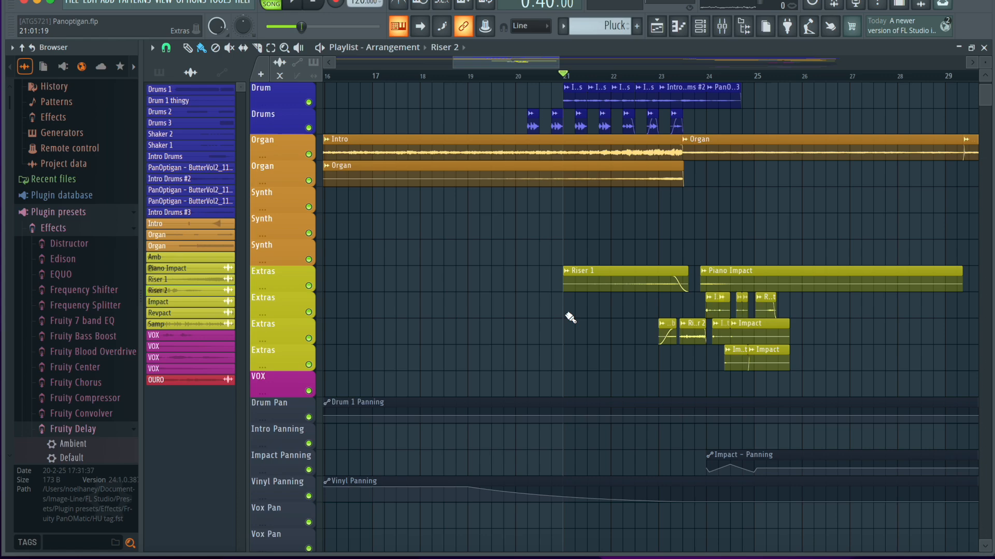
{"action": "key", "text": "space"}
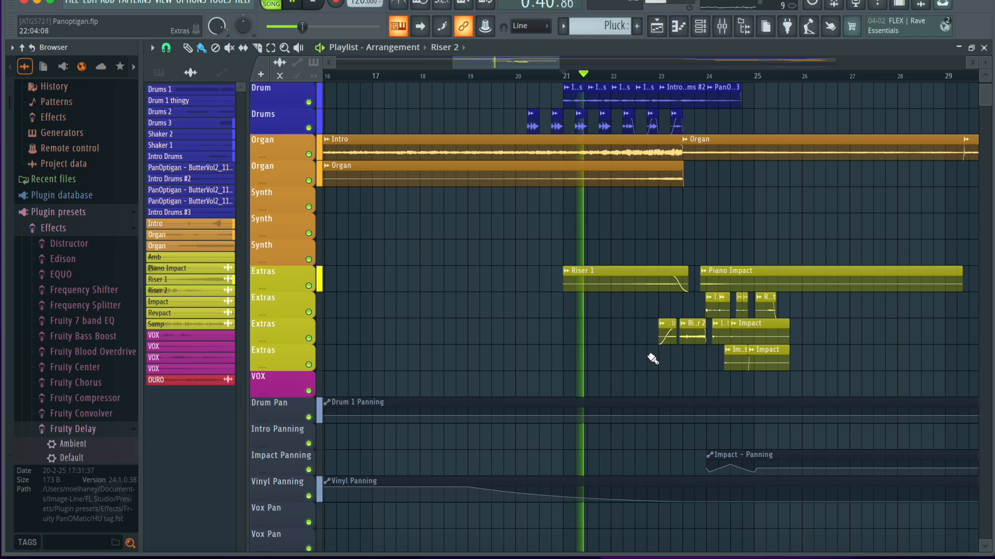
{"action": "scroll", "coordinate": [654, 356], "scroll_direction": "up", "scroll_amount": 3}
{"action": "scroll", "coordinate": [572, 357], "scroll_direction": "up", "scroll_amount": 3}
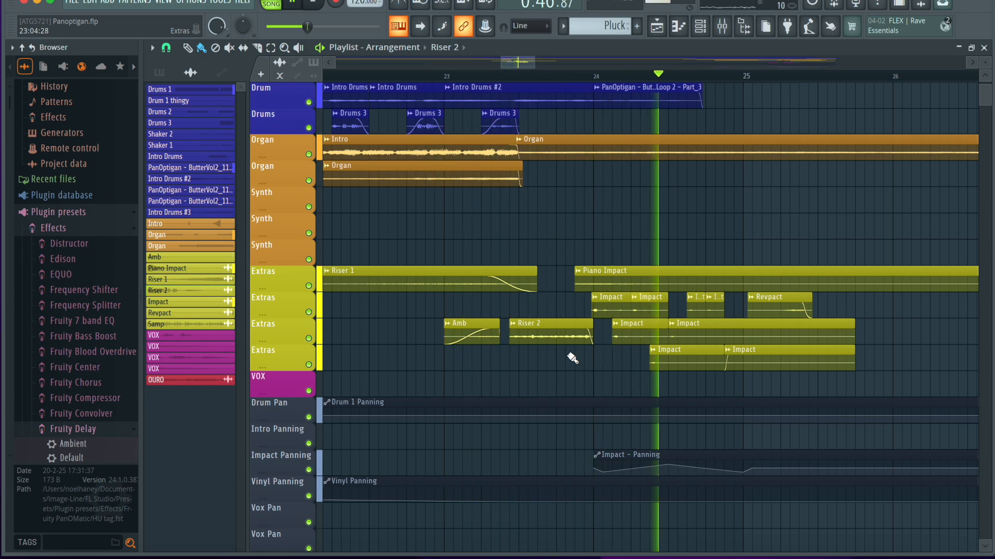
{"action": "key", "text": "space"}
Solo the first Extras track and play from the start of the Piano Impact clip just before bar 24.
{"action": "left_click", "coordinate": [594, 75]}
{"action": "scroll", "coordinate": [647, 267], "scroll_direction": "up", "scroll_amount": 2}
{"action": "scroll", "coordinate": [648, 268], "scroll_direction": "up", "scroll_amount": 3, "text": "ctrl"}
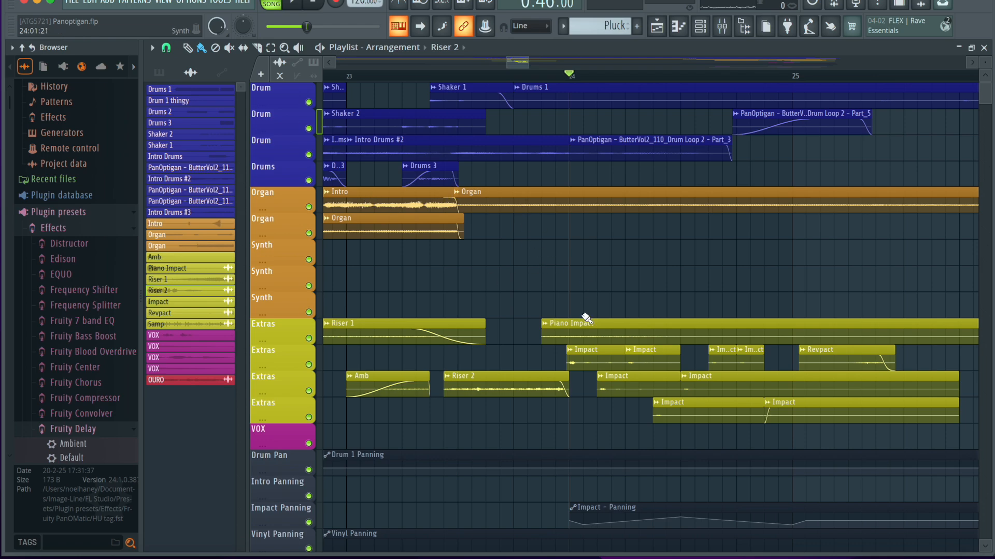
{"action": "left_click", "coordinate": [548, 65]}
{"action": "left_click", "coordinate": [513, 73]}
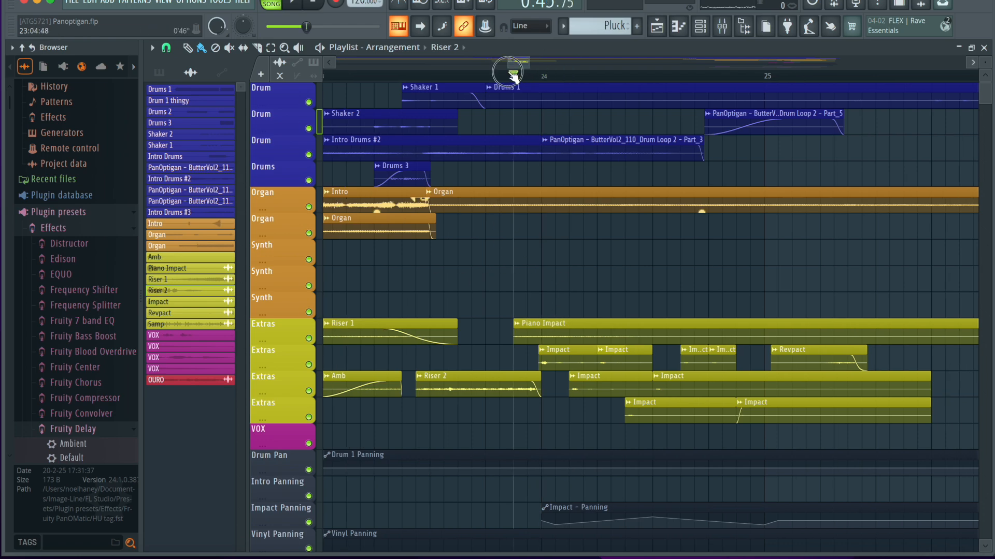
{"action": "right_click", "coordinate": [308, 339]}
{"action": "key", "text": "space"}
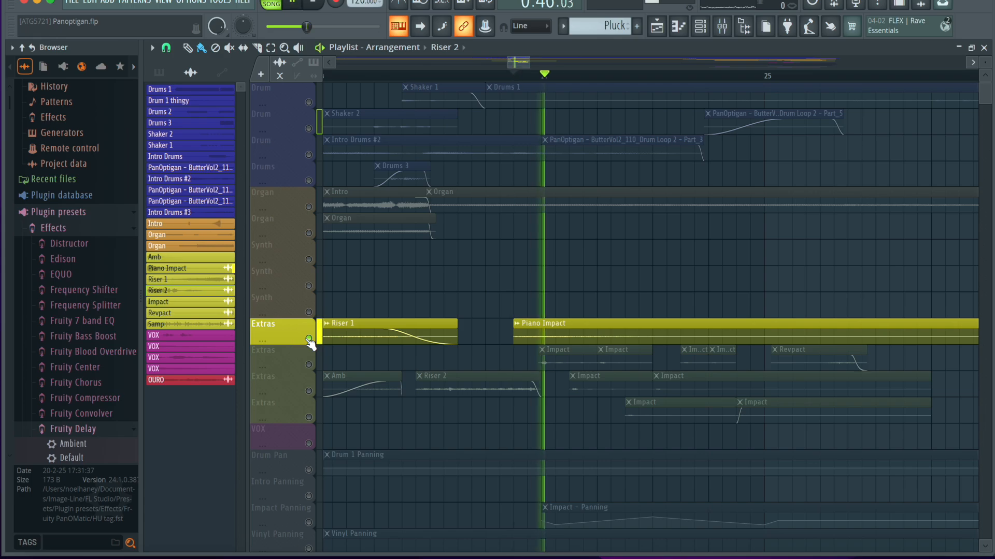
{"action": "key", "text": "space"}
Inspect the Piano Impact clip's audio settings, look through the browser's sample folders, and close the settings.
{"action": "double_click", "coordinate": [607, 332]}
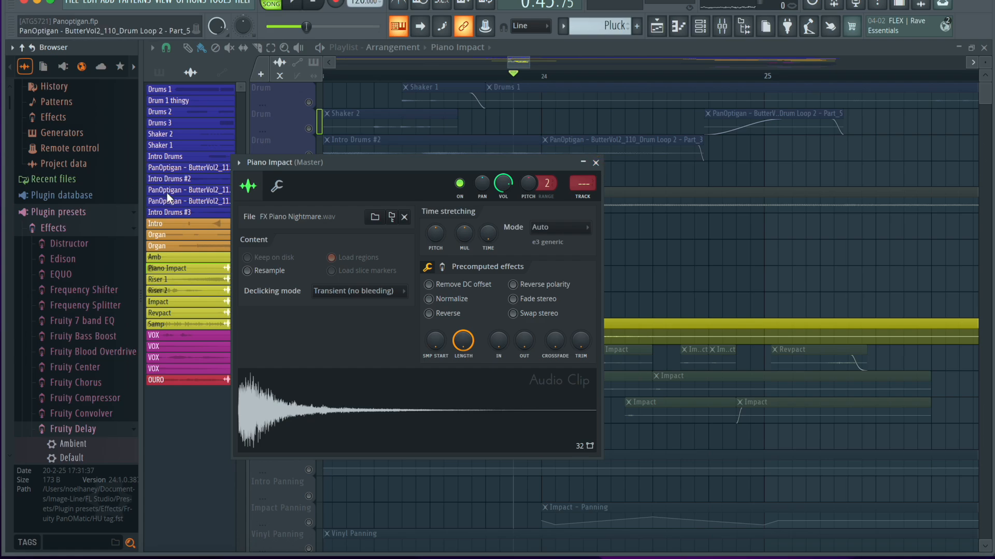
{"action": "scroll", "coordinate": [73, 162], "scroll_direction": "up", "scroll_amount": 1}
{"action": "scroll", "coordinate": [77, 167], "scroll_direction": "down", "scroll_amount": 15}
{"action": "scroll", "coordinate": [76, 167], "scroll_direction": "down", "scroll_amount": 15}
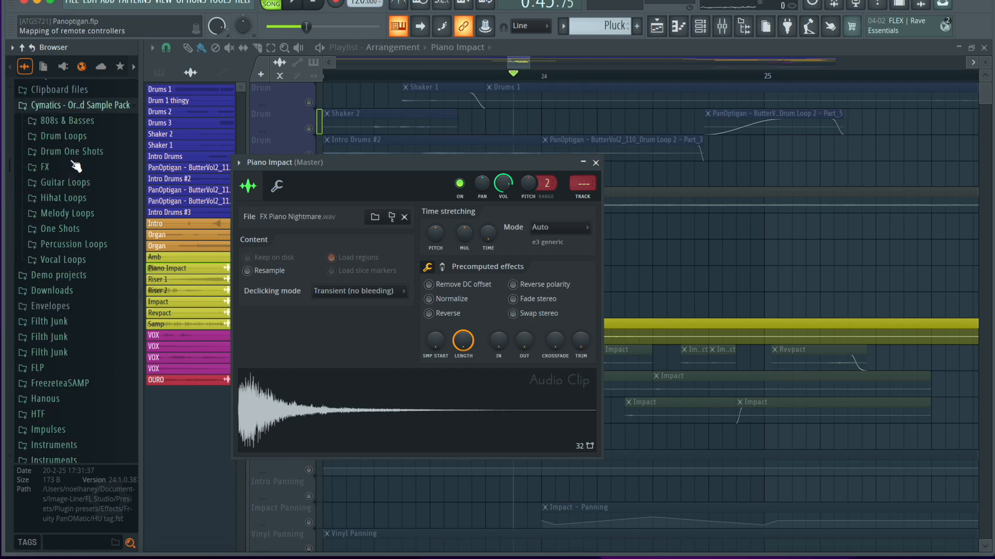
{"action": "scroll", "coordinate": [76, 167], "scroll_direction": "up", "scroll_amount": 20}
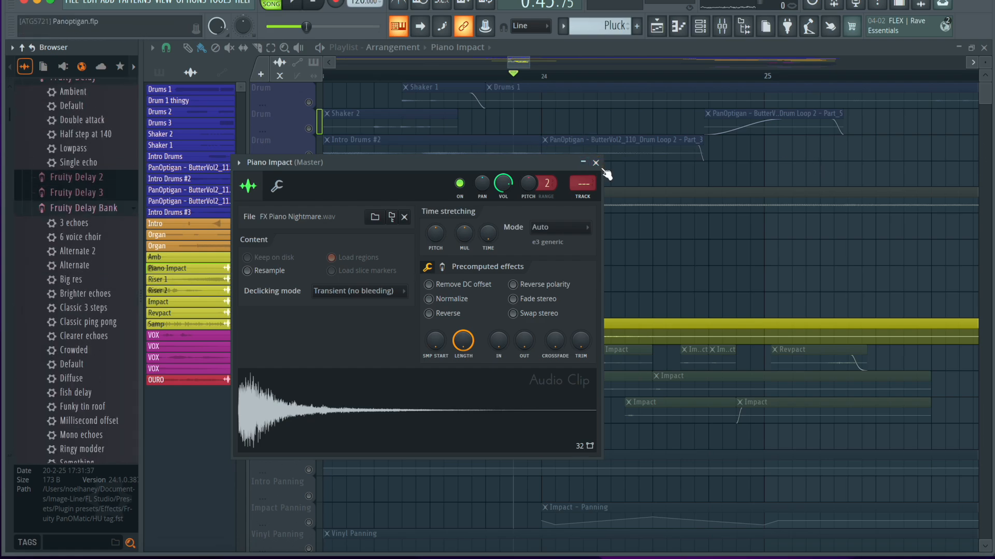
{"action": "left_click", "coordinate": [597, 164]}
Unmute the second Extras track, mute the first, and play the Impact and Revpact clips from bar 24.
{"action": "left_click", "coordinate": [310, 366]}
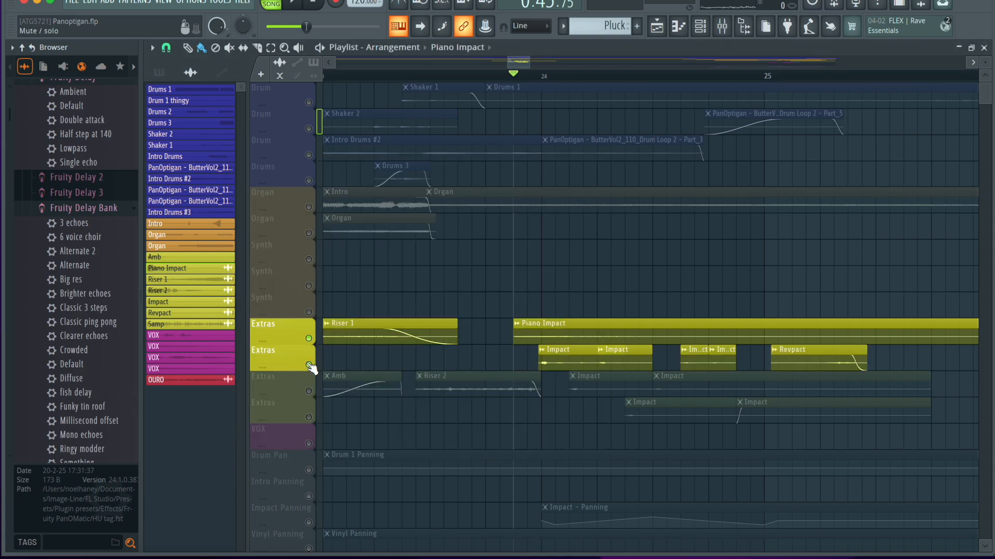
{"action": "left_click", "coordinate": [309, 339]}
{"action": "left_click", "coordinate": [540, 73]}
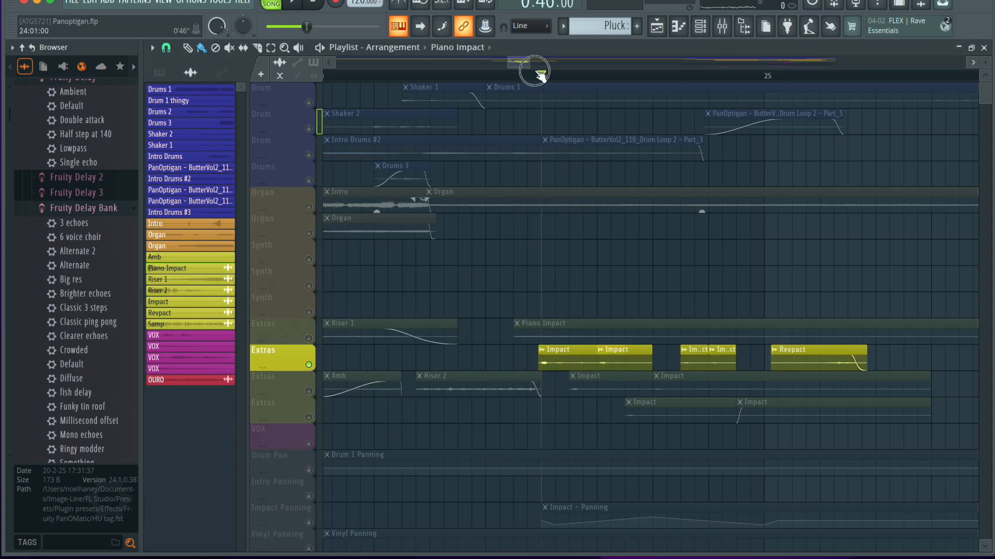
{"action": "key", "text": "space"}
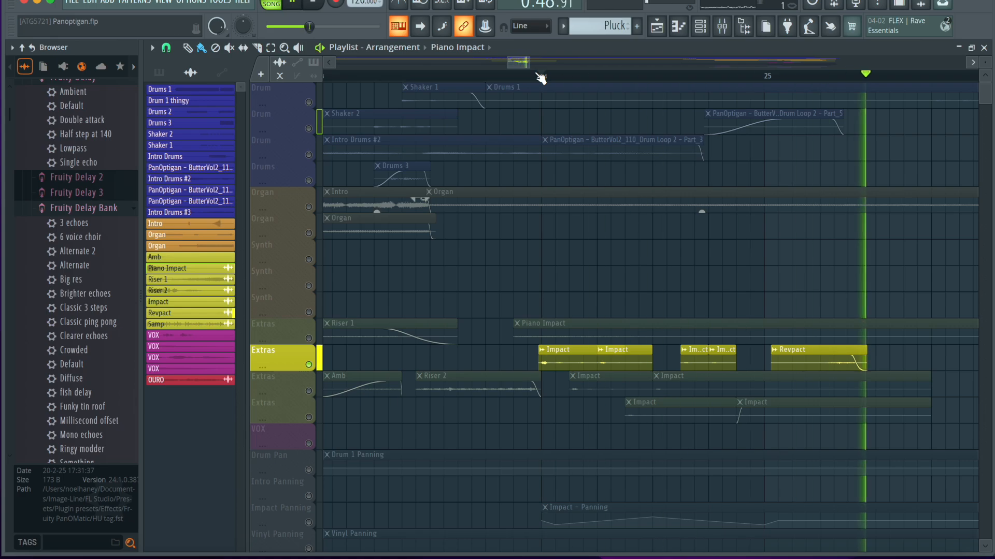
{"action": "key", "text": "space"}
Inspect the audio settings of the first Impact clip on the second Extras track, and close them.
{"action": "left_click", "coordinate": [568, 354]}
{"action": "double_click", "coordinate": [568, 353]}
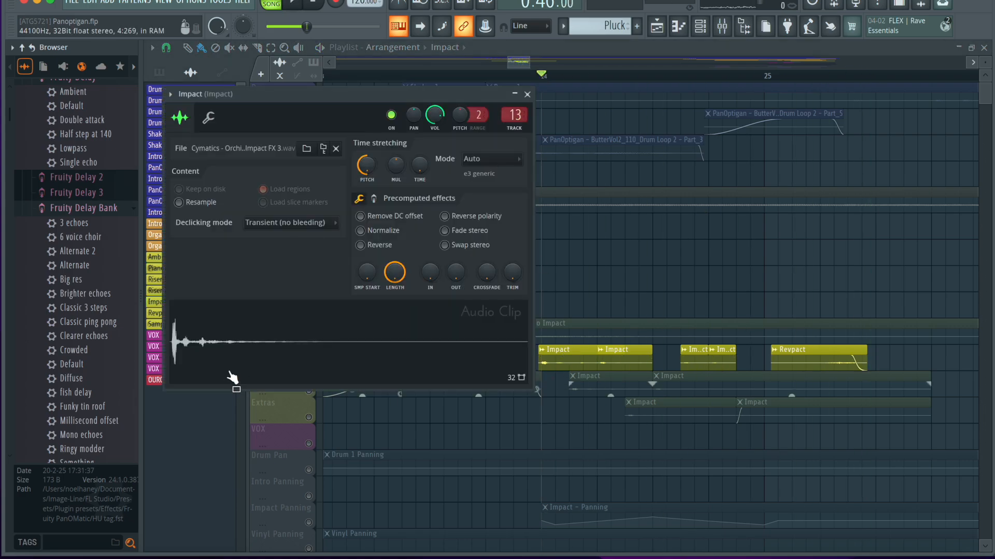
{"action": "left_click", "coordinate": [527, 95]}
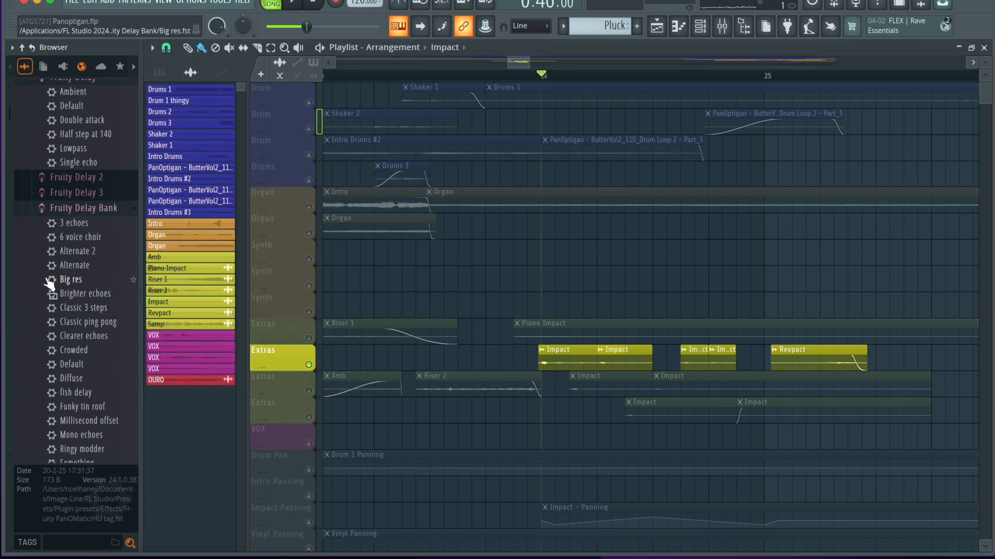
Look through the effect plugin presets in the browser, including the Fruity PanOMatic presets.
{"action": "scroll", "coordinate": [42, 219], "scroll_direction": "up", "scroll_amount": 2}
{"action": "scroll", "coordinate": [42, 219], "scroll_direction": "down", "scroll_amount": 3}
{"action": "scroll", "coordinate": [43, 219], "scroll_direction": "up", "scroll_amount": 8}
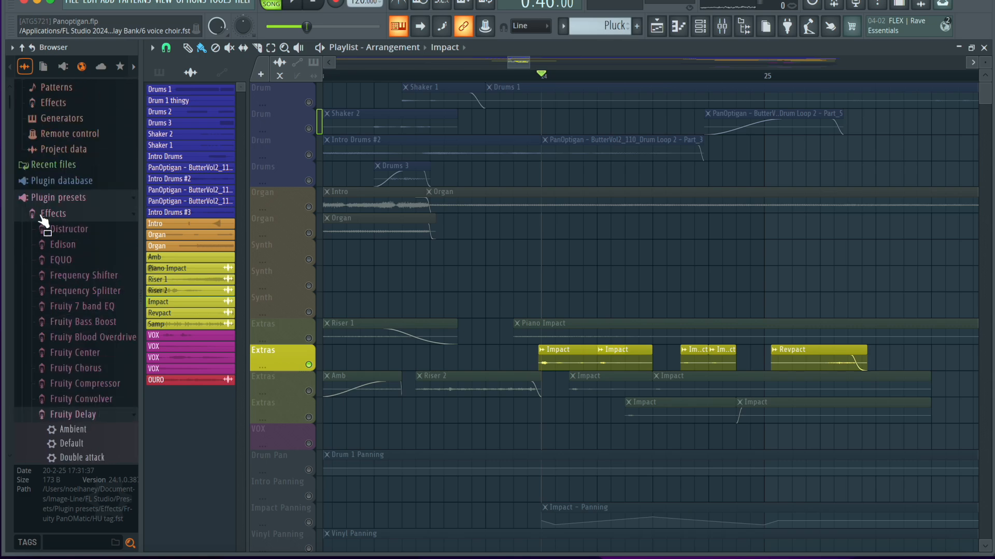
{"action": "scroll", "coordinate": [44, 224], "scroll_direction": "down", "scroll_amount": 12}
{"action": "scroll", "coordinate": [44, 228], "scroll_direction": "down", "scroll_amount": 7}
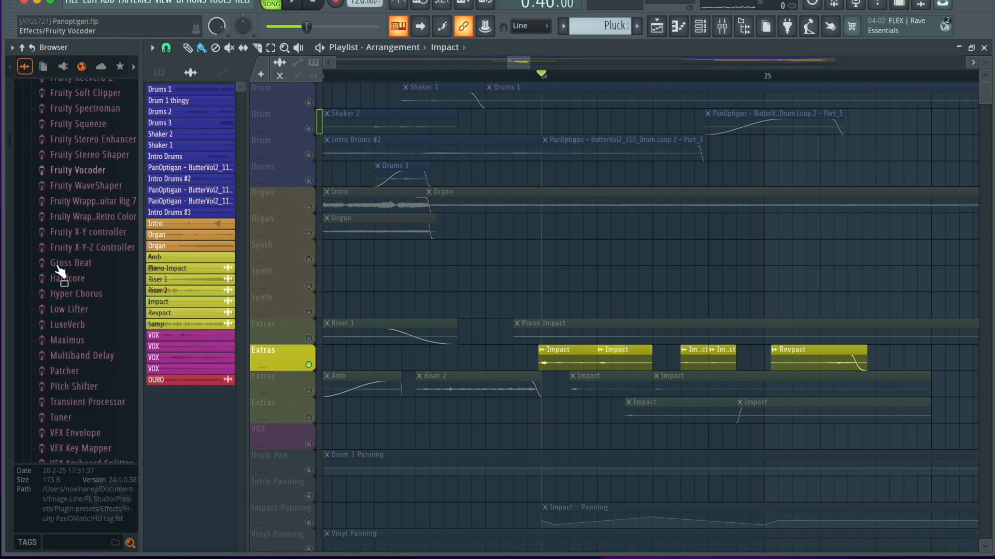
{"action": "scroll", "coordinate": [71, 285], "scroll_direction": "down", "scroll_amount": 13}
{"action": "scroll", "coordinate": [71, 284], "scroll_direction": "up", "scroll_amount": 20}
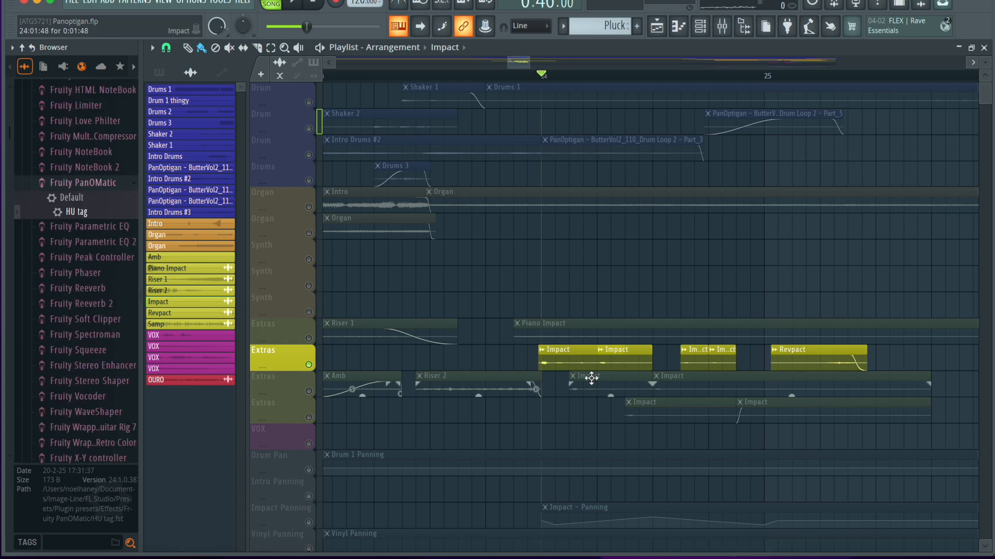
Play the second Extras track's Impact clips from bar 24 and inspect the Revpact clip's audio settings.
{"action": "key", "text": "space"}
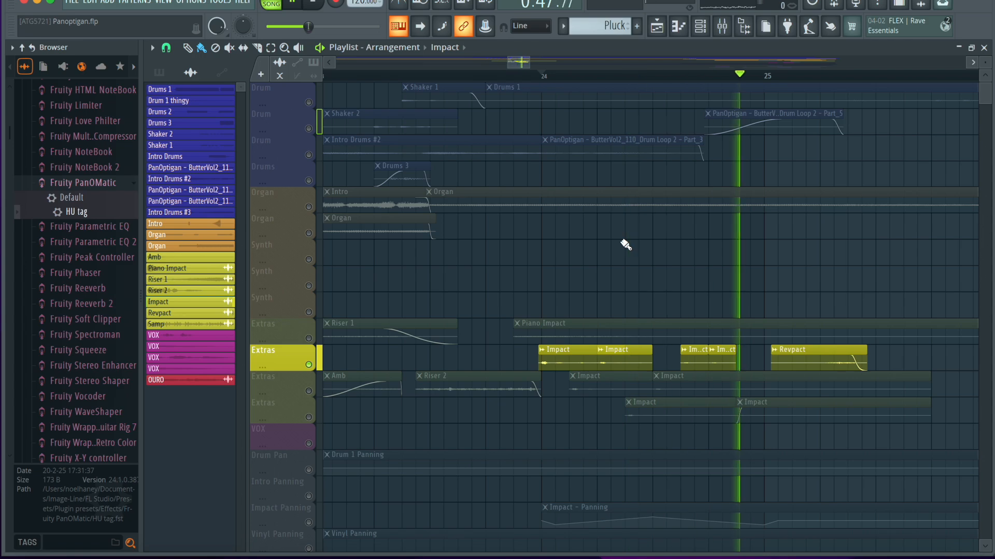
{"action": "key", "text": "space"}
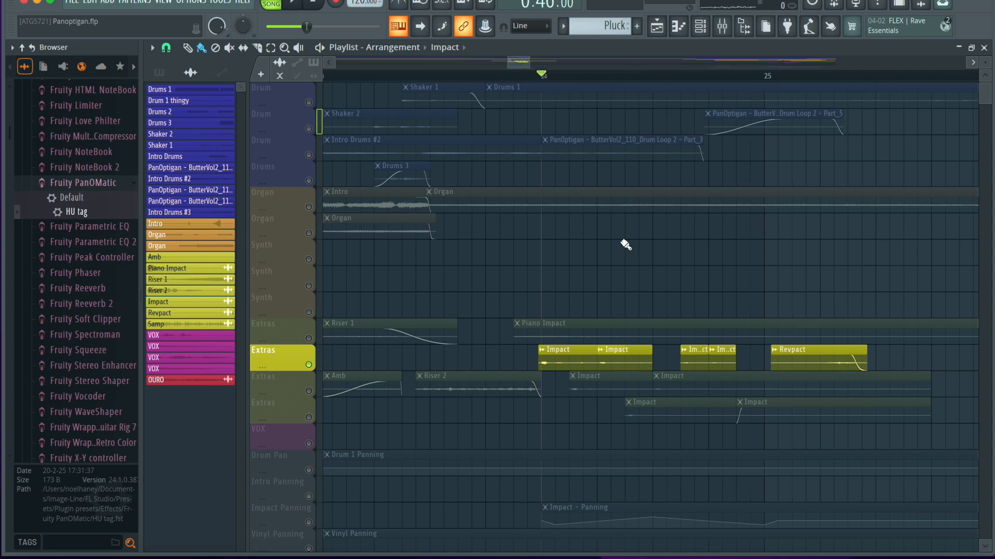
{"action": "double_click", "coordinate": [838, 367]}
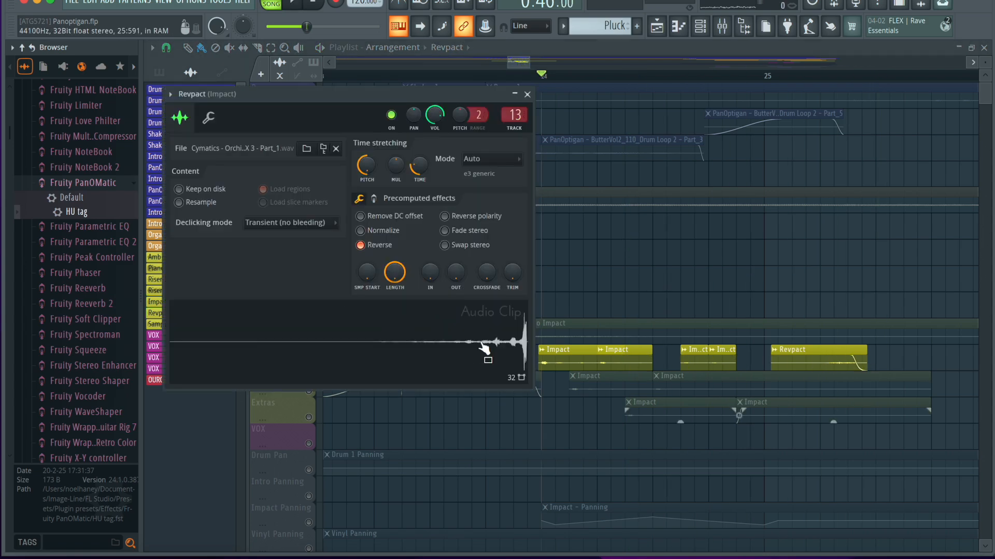
{"action": "left_click", "coordinate": [527, 95]}
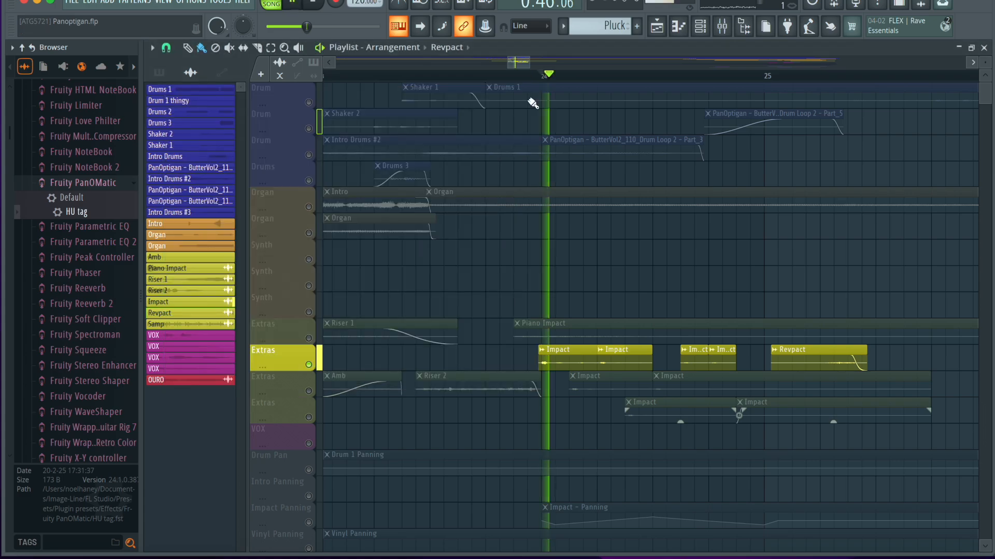
Play the Revpact clip from shortly after bar 25 and return the playhead to just before bar 24.
{"action": "left_click", "coordinate": [807, 74]}
{"action": "key", "text": "space"}
{"action": "key", "text": "space"}
{"action": "left_click", "coordinate": [527, 78]}
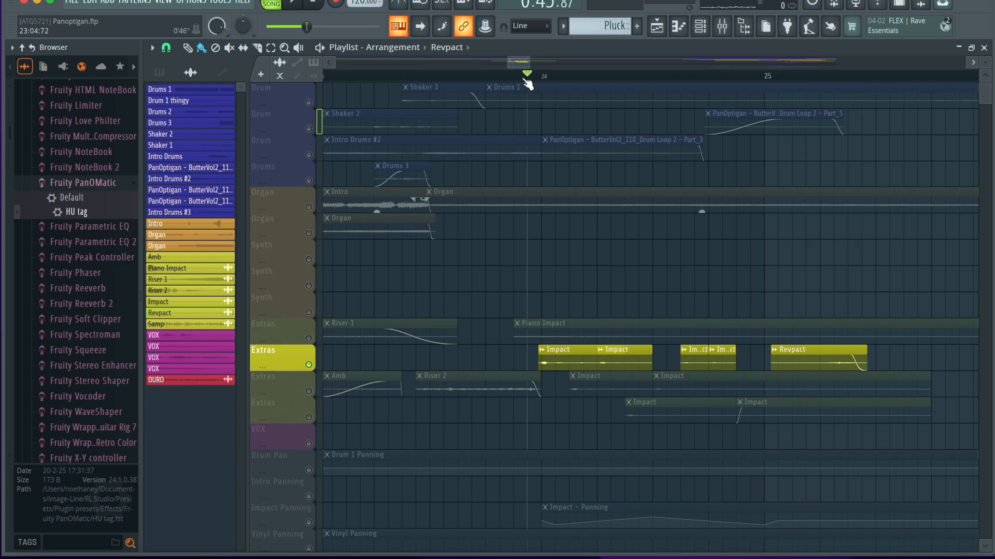
Unmute all four Extras tracks, leaving the Organ tracks muted.
{"action": "left_click", "coordinate": [308, 208]}
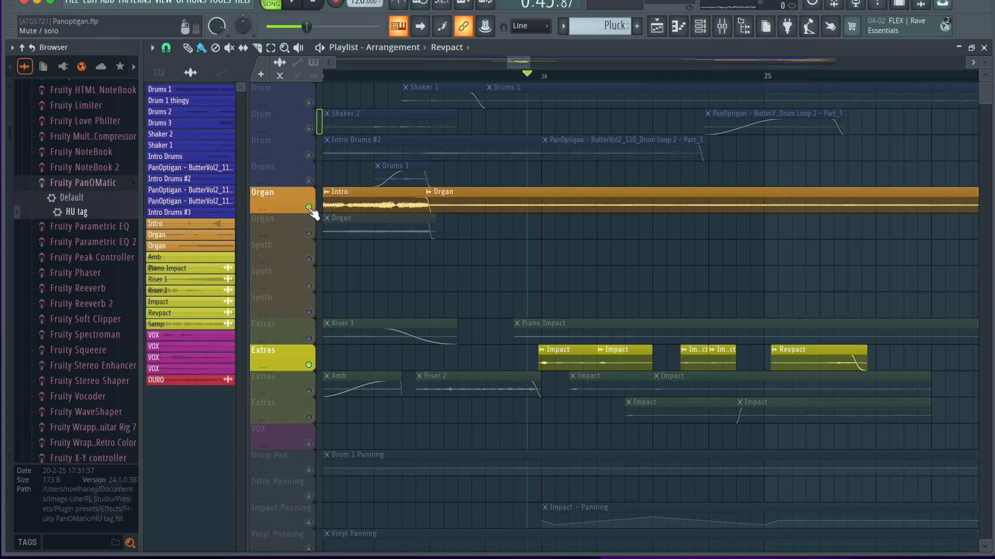
{"action": "left_click", "coordinate": [309, 338]}
{"action": "left_click", "coordinate": [309, 391]}
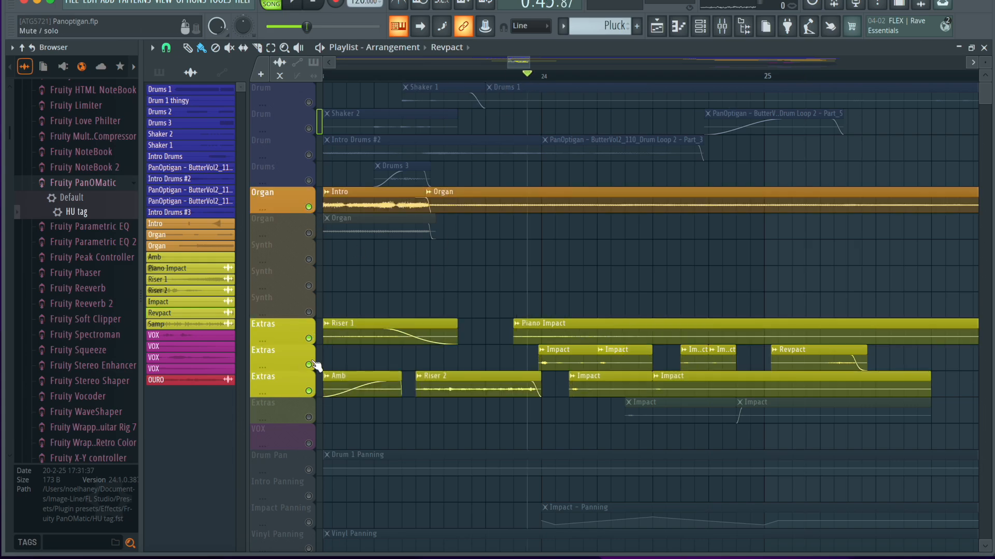
{"action": "left_click", "coordinate": [309, 364]}
{"action": "left_click", "coordinate": [309, 339]}
{"action": "left_click", "coordinate": [309, 365]}
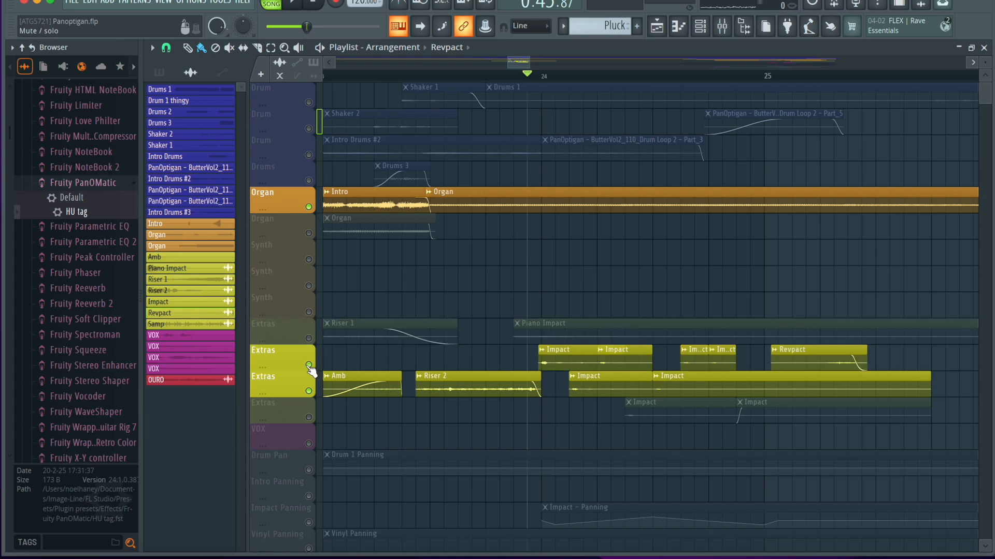
{"action": "left_click", "coordinate": [309, 339]}
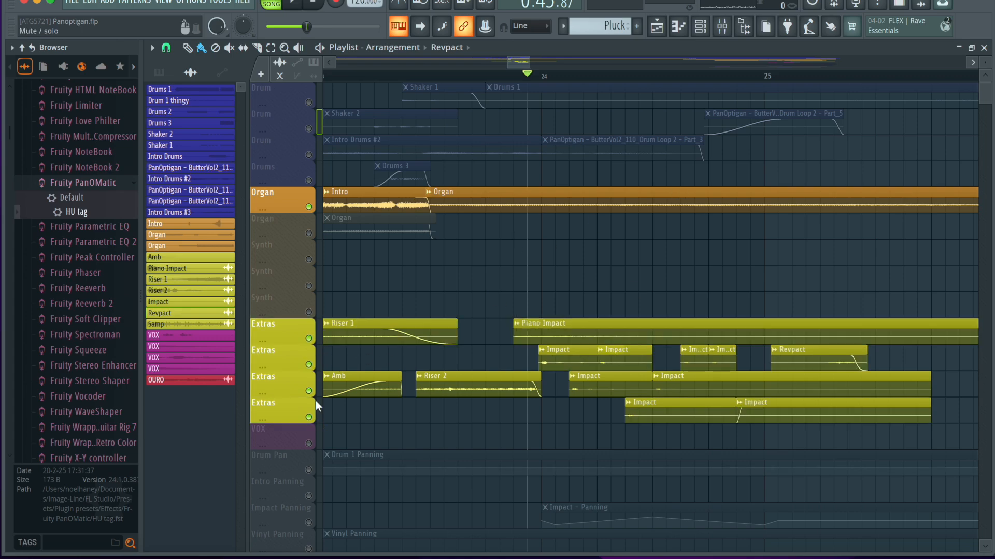
{"action": "left_click", "coordinate": [308, 206]}
Play the four Extras tracks together from just before bar 24.
{"action": "scroll", "coordinate": [650, 311], "scroll_direction": "down", "scroll_amount": 2}
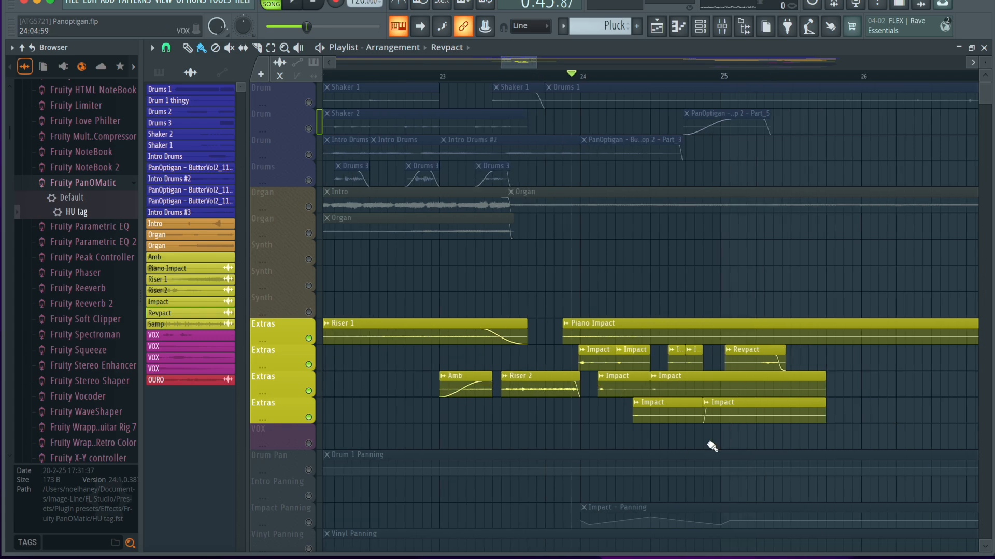
{"action": "scroll", "coordinate": [664, 453], "scroll_direction": "up", "scroll_amount": 3}
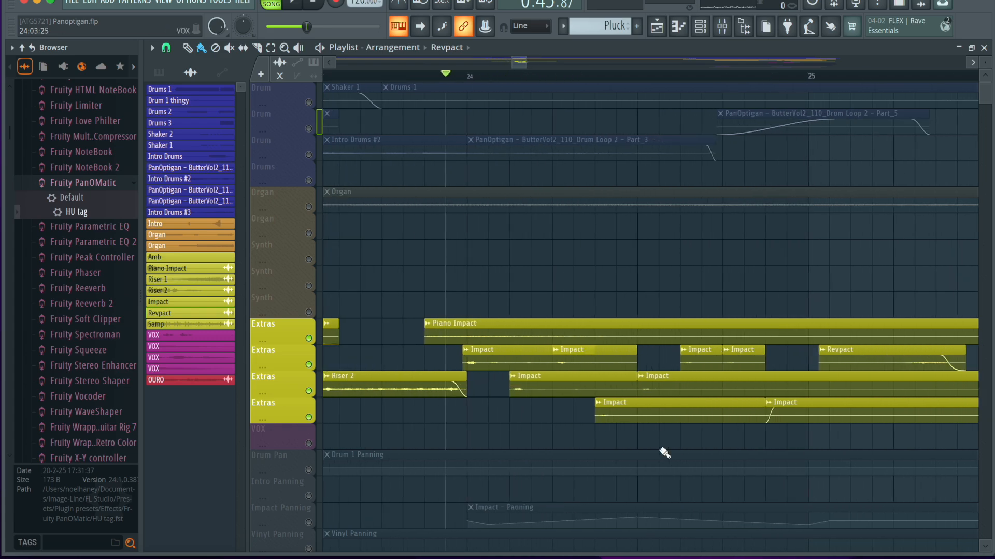
{"action": "key", "text": "space"}
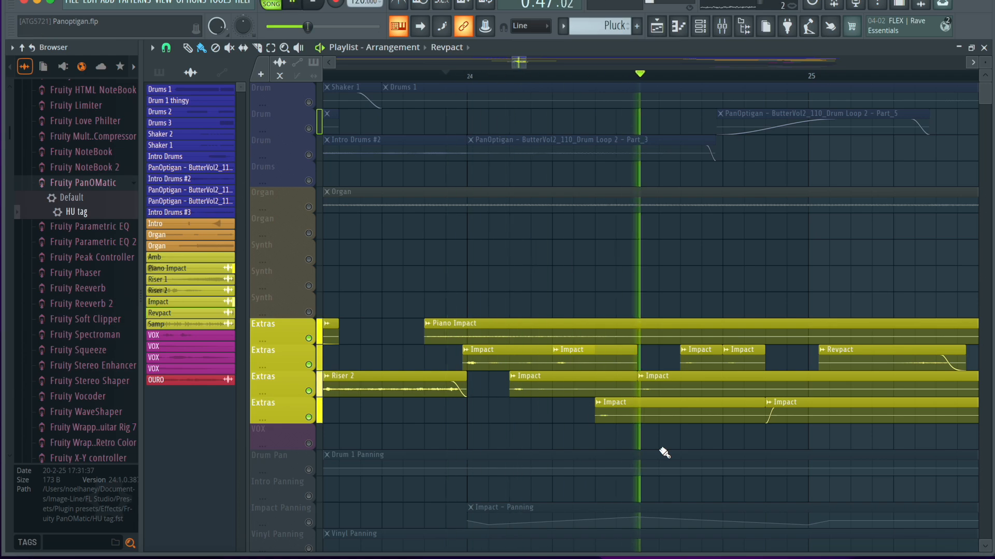
{"action": "key", "text": "space"}
{"action": "key", "text": "space"}
Enable the Impact Panning automation track and replay the Extras tracks from just before bar 24.
{"action": "scroll", "coordinate": [664, 453], "scroll_direction": "down", "scroll_amount": 5}
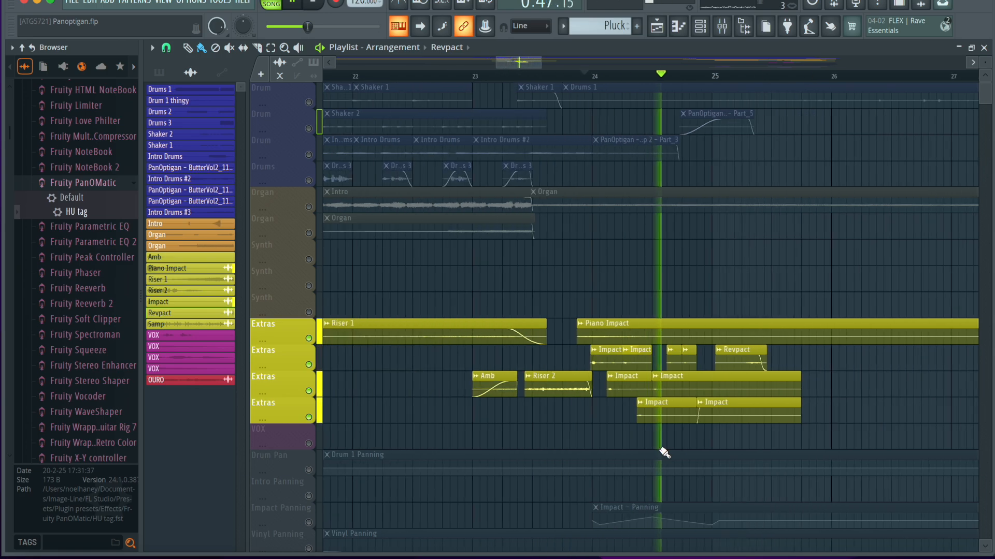
{"action": "scroll", "coordinate": [664, 453], "scroll_direction": "down", "scroll_amount": 1}
{"action": "key", "text": "space"}
{"action": "scroll", "coordinate": [389, 460], "scroll_direction": "down", "scroll_amount": 4}
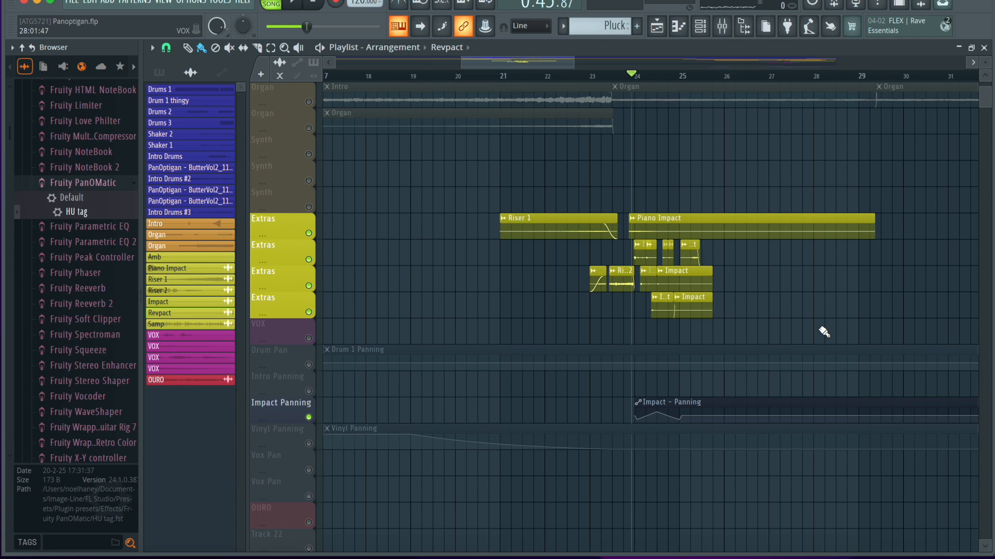
{"action": "key", "text": "space"}
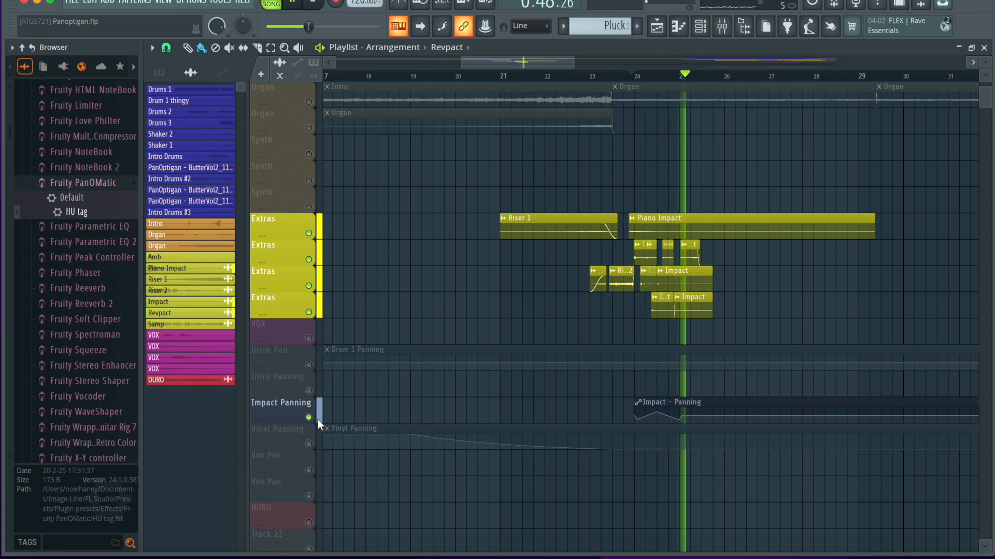
{"action": "key", "text": "space"}
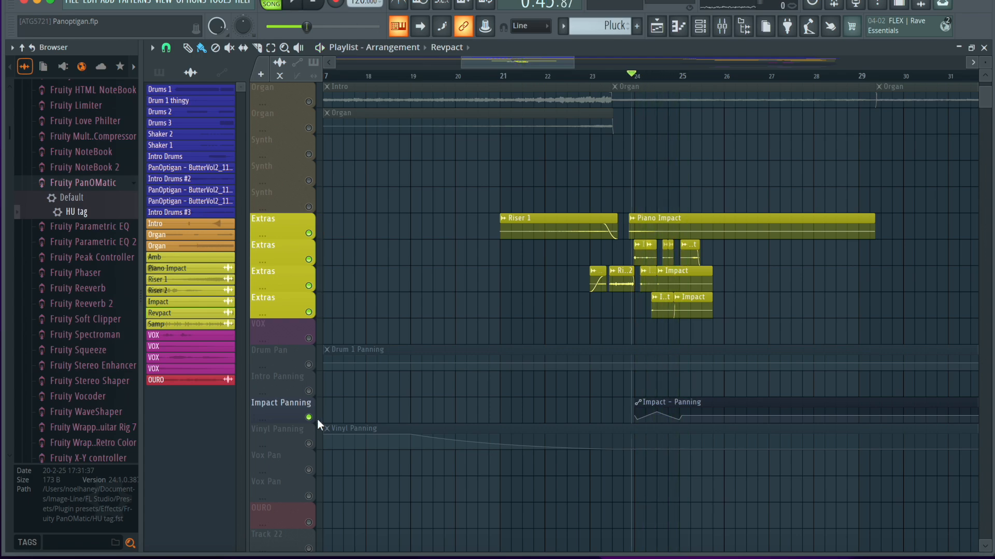
Inspect the Drum 1 Panning automation clip, close it, and unmute all playlist tracks.
{"action": "double_click", "coordinate": [327, 362]}
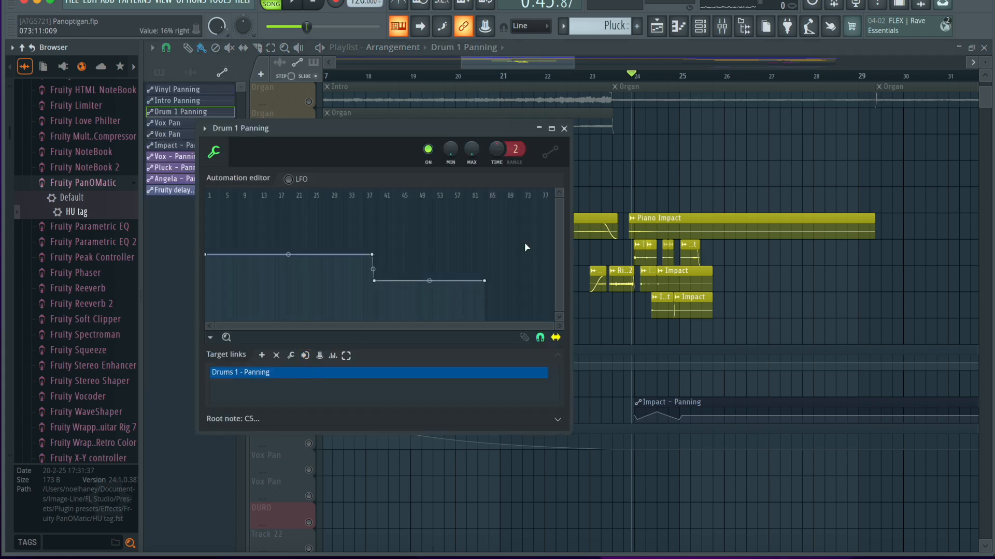
{"action": "left_click", "coordinate": [564, 129]}
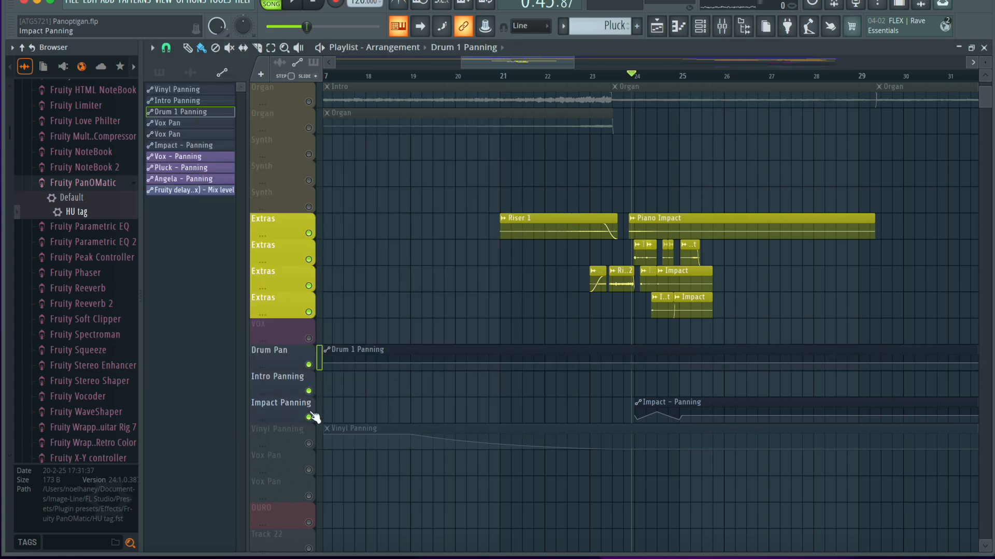
{"action": "left_click", "coordinate": [310, 444]}
{"action": "right_click", "coordinate": [310, 444]}
{"action": "right_click", "coordinate": [309, 444]}
{"action": "right_click", "coordinate": [309, 444]}
{"action": "right_click", "coordinate": [310, 444]}
{"action": "scroll", "coordinate": [672, 229], "scroll_direction": "up", "scroll_amount": 1}
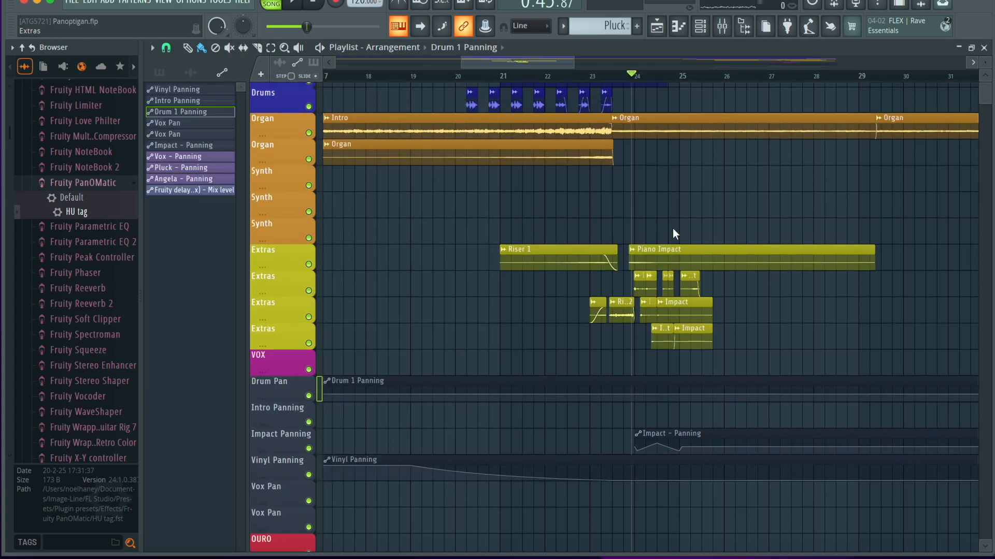
{"action": "scroll", "coordinate": [673, 228], "scroll_direction": "up", "scroll_amount": 4}
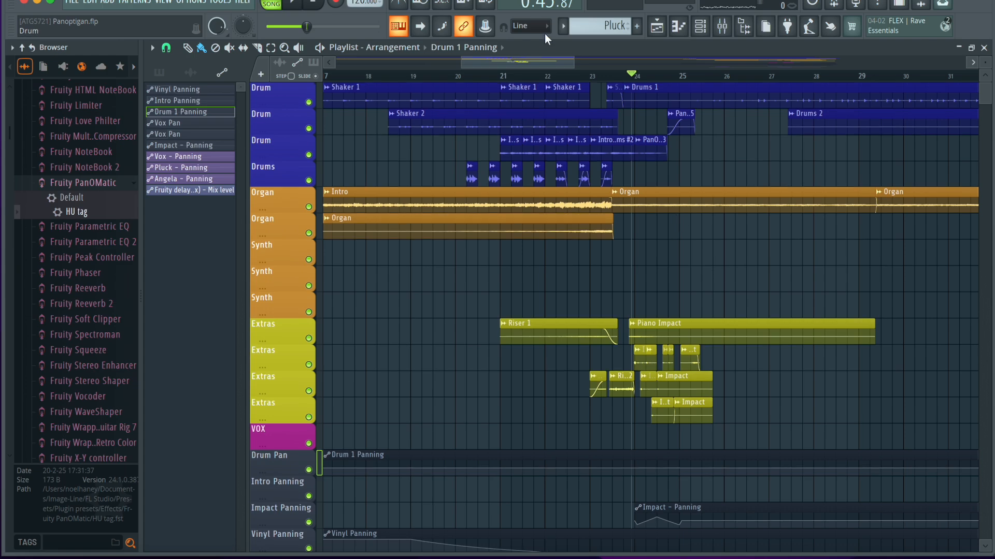
Play the full arrangement from between bars 16 and 17 through the impact section.
{"action": "scroll", "coordinate": [344, 81], "scroll_direction": "left", "scroll_amount": 3}
{"action": "left_click", "coordinate": [413, 77]}
{"action": "key", "text": "space"}
{"action": "scroll", "coordinate": [455, 166], "scroll_direction": "down", "scroll_amount": 2}
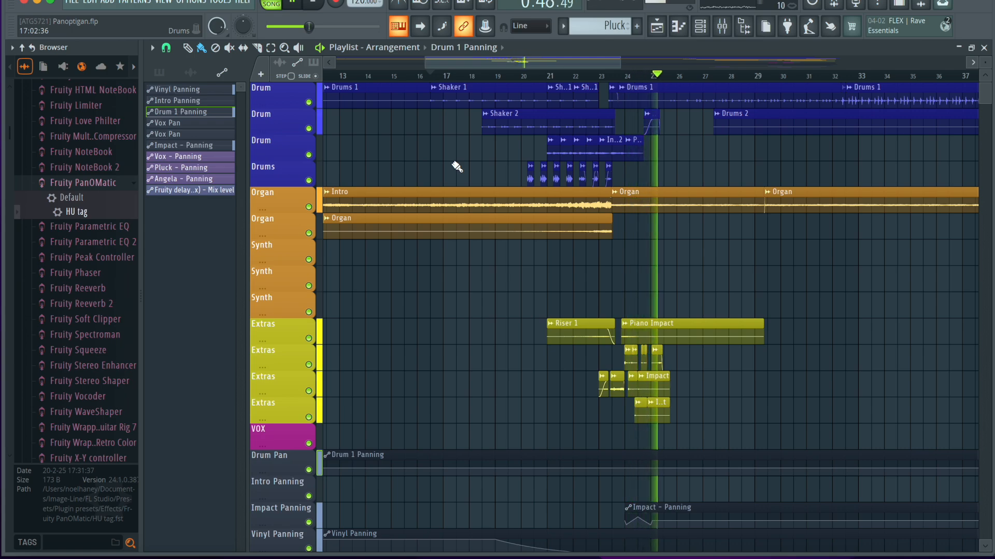
{"action": "scroll", "coordinate": [688, 140], "scroll_direction": "up", "scroll_amount": 3}
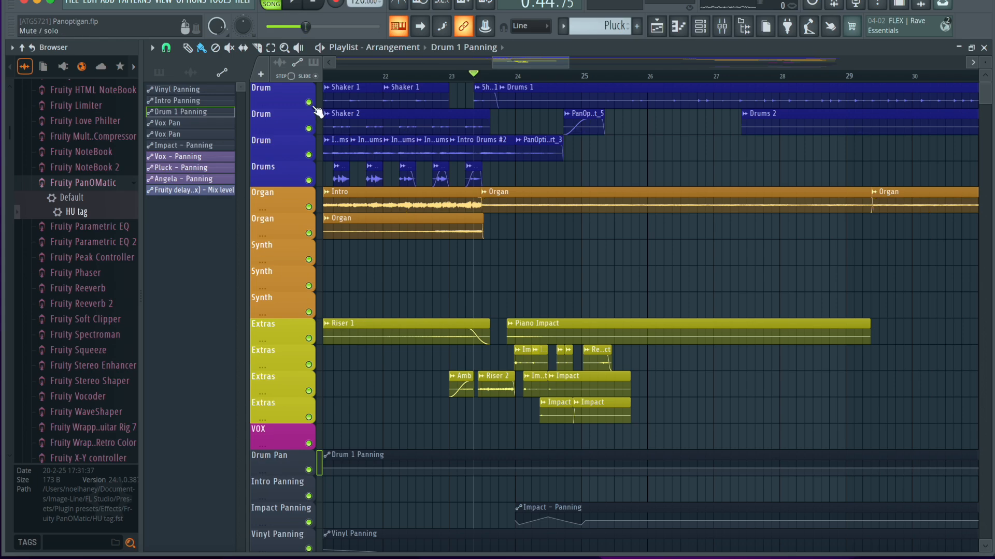
Solo the first Drum track, unmute the second, and play both through the Drum Loop 2 - Part_5 clip.
{"action": "scroll", "coordinate": [518, 83], "scroll_direction": "down", "scroll_amount": 1}
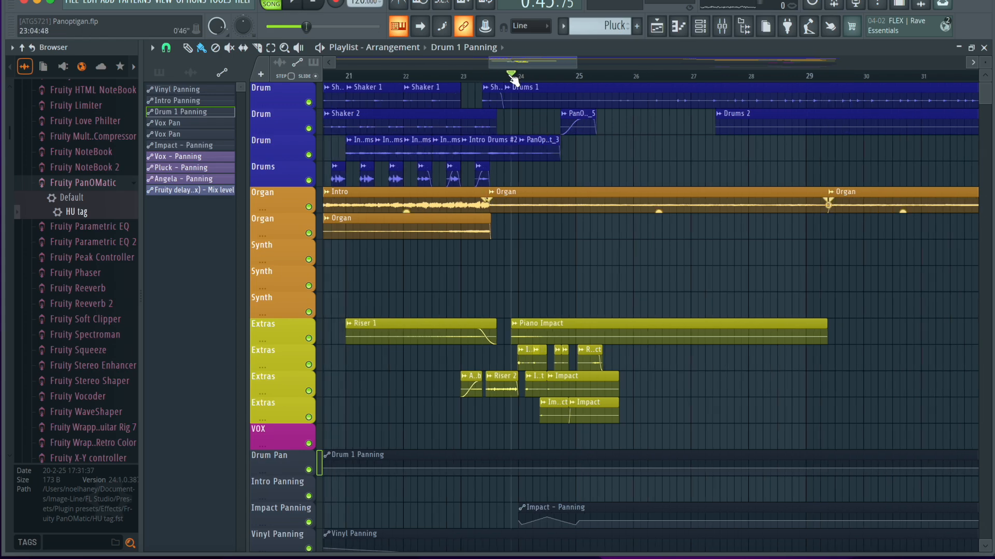
{"action": "right_click", "coordinate": [309, 102]}
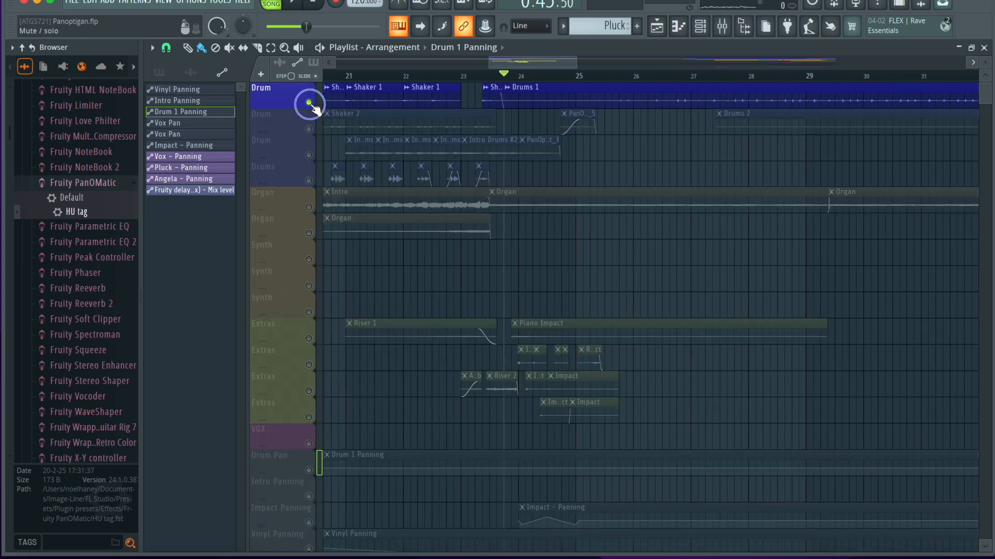
{"action": "left_click", "coordinate": [309, 129]}
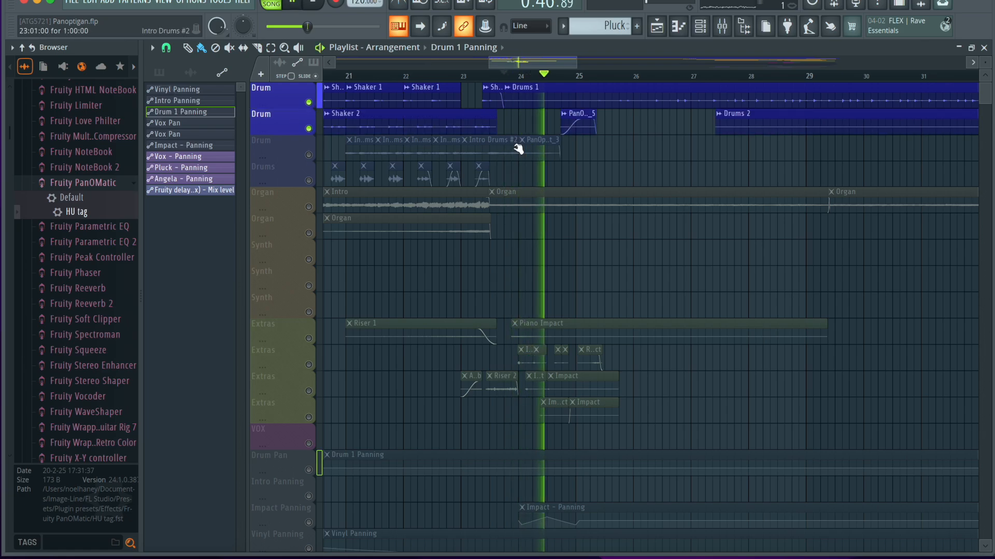
{"action": "left_click", "coordinate": [558, 76]}
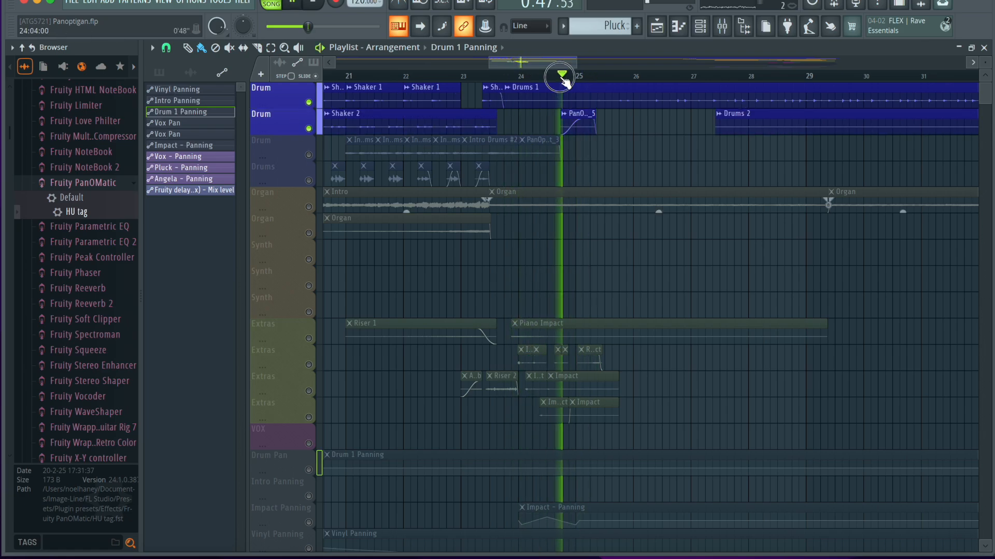
{"action": "scroll", "coordinate": [596, 145], "scroll_direction": "up", "scroll_amount": 4}
{"action": "key", "text": "space"}
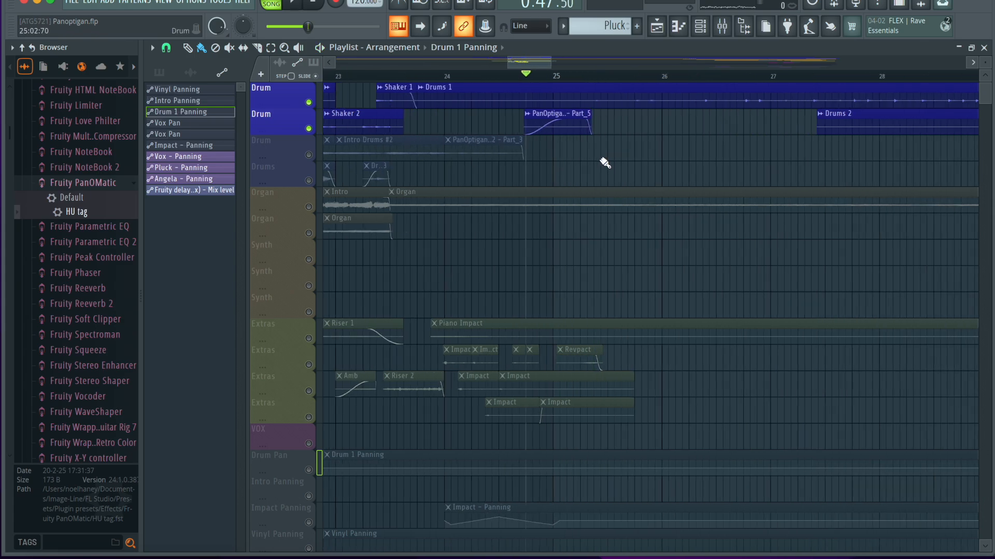
Inspect the audio settings of the Drum Loop 2 - Part_5 clip and view its Intro Drums mixer track.
{"action": "double_click", "coordinate": [554, 122]}
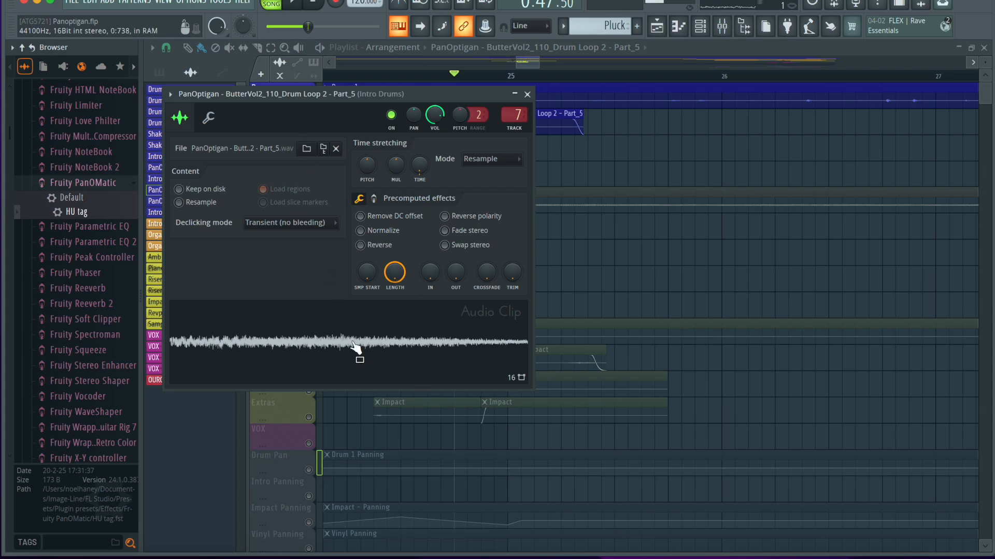
{"action": "left_click", "coordinate": [527, 94]}
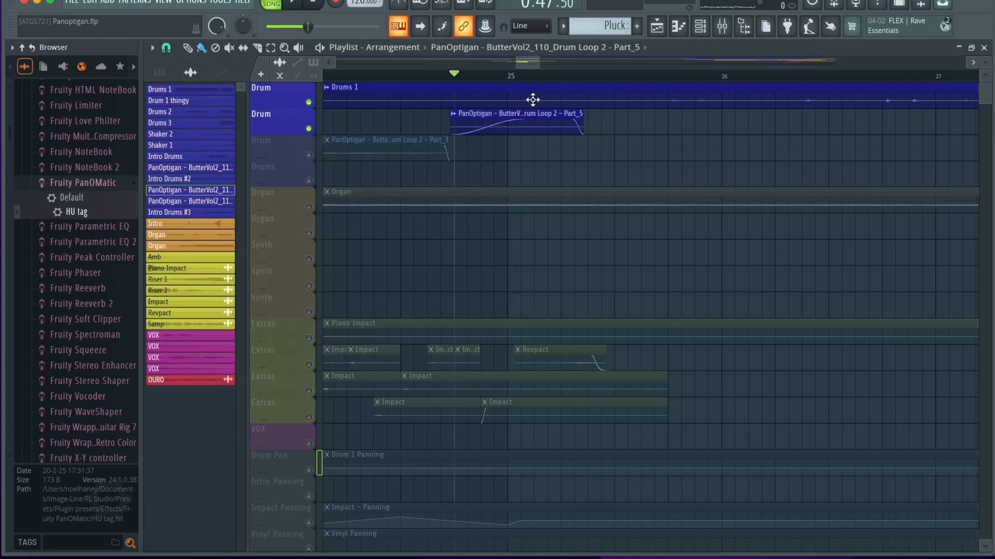
{"action": "double_click", "coordinate": [473, 114]}
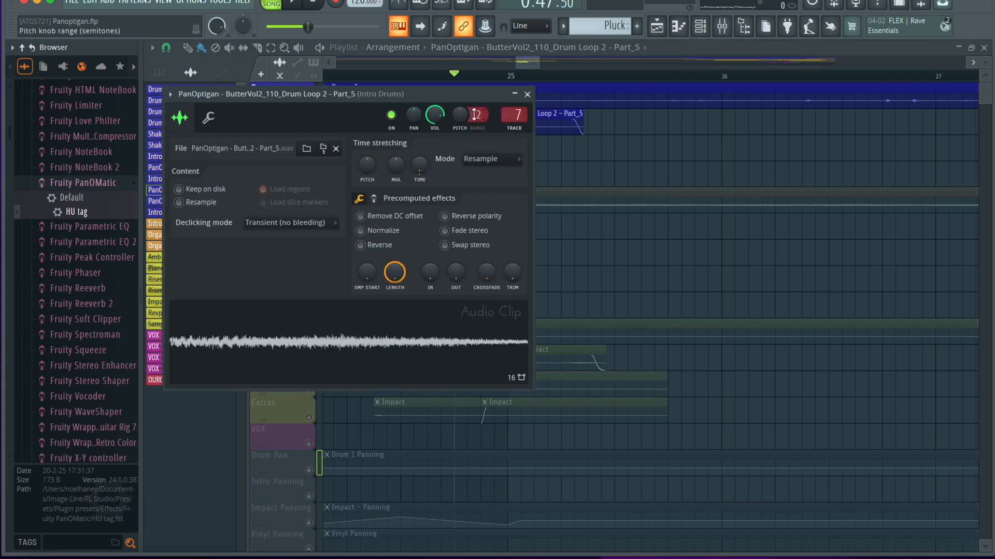
{"action": "left_click", "coordinate": [528, 94]}
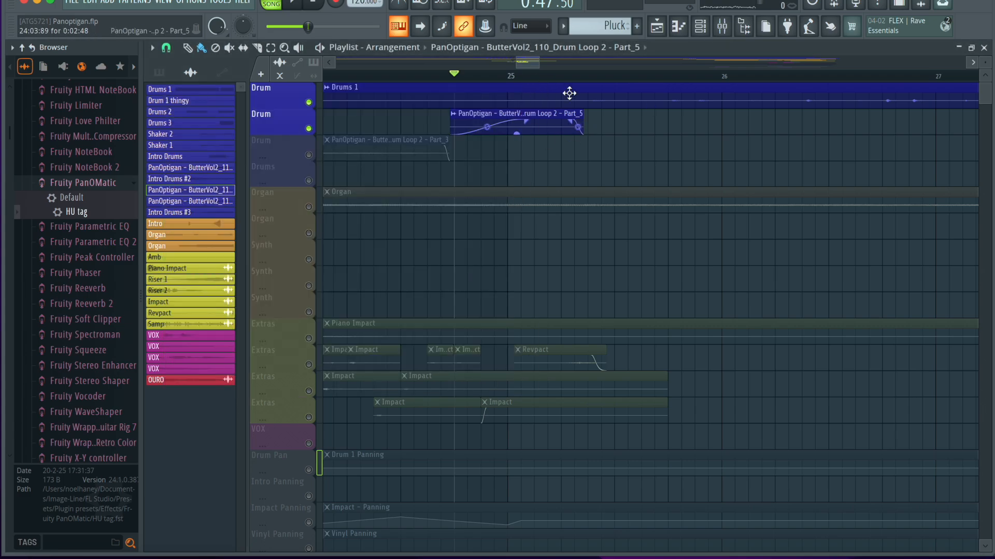
{"action": "left_click", "coordinate": [724, 29]}
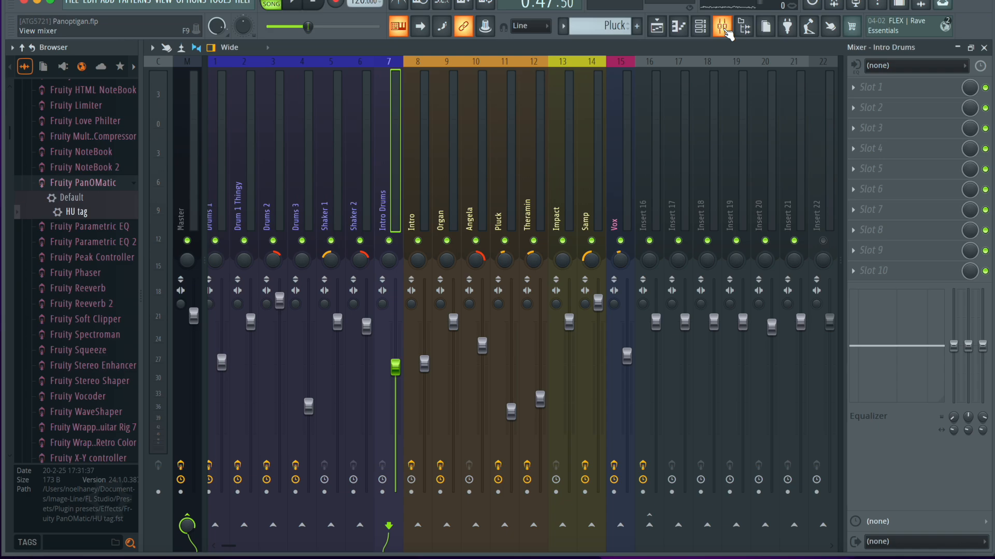
{"action": "left_click", "coordinate": [724, 29]}
{"action": "double_click", "coordinate": [535, 115]}
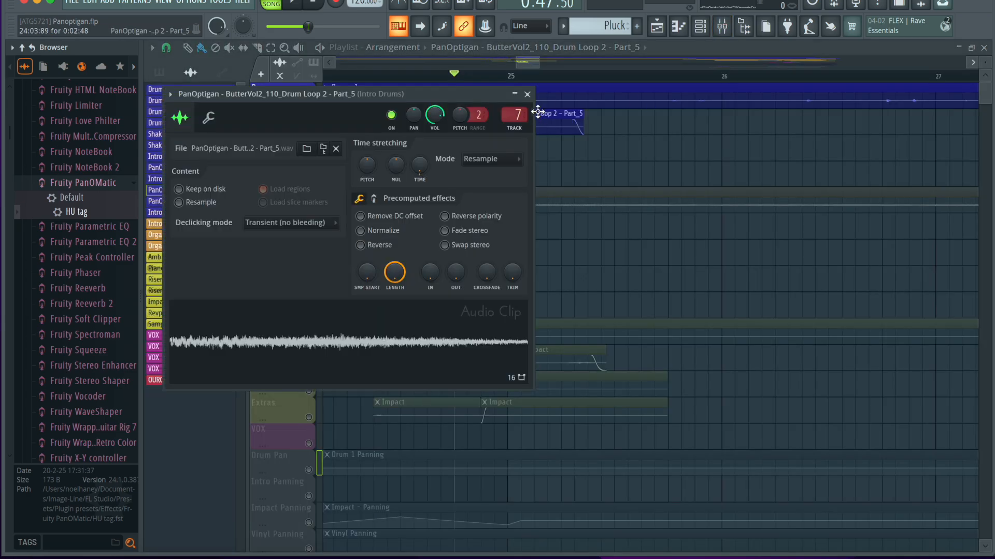
{"action": "left_click", "coordinate": [528, 95]}
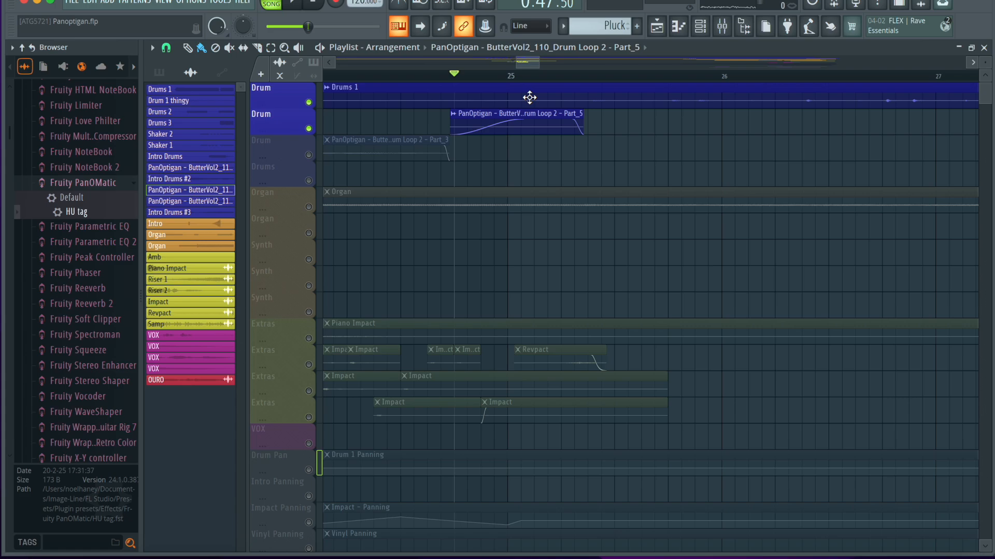
Compare the Drum Loop 2 - Part_5 clip on its own and together with the first Drum track during playback.
{"action": "left_click", "coordinate": [309, 103]}
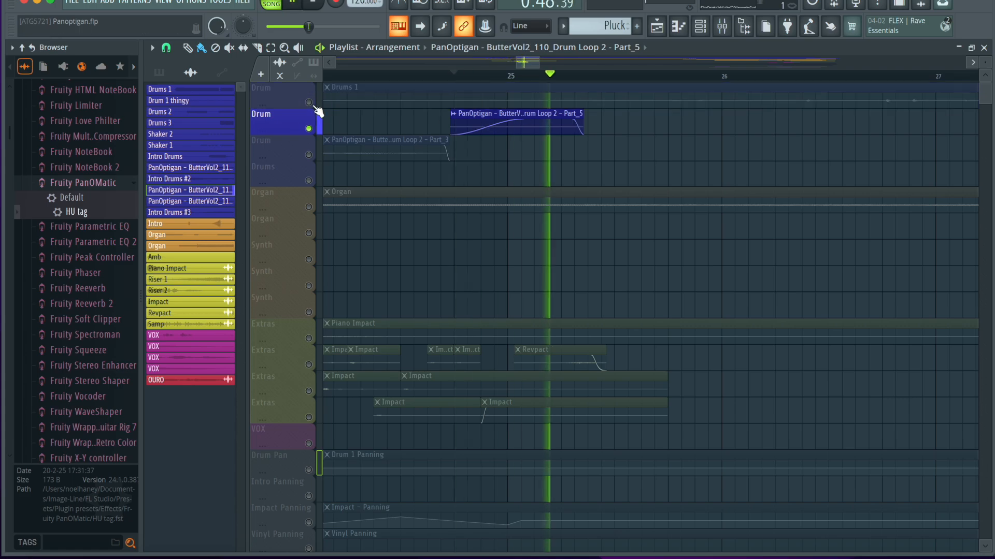
{"action": "left_click", "coordinate": [309, 102]}
{"action": "key", "text": "space"}
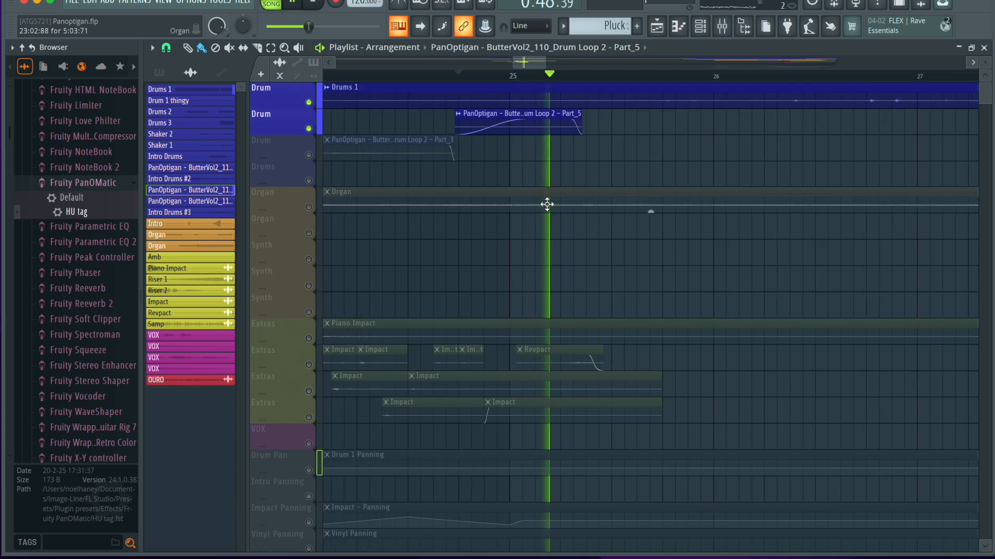
{"action": "scroll", "coordinate": [547, 204], "scroll_direction": "down", "scroll_amount": 3}
{"action": "key", "text": "space"}
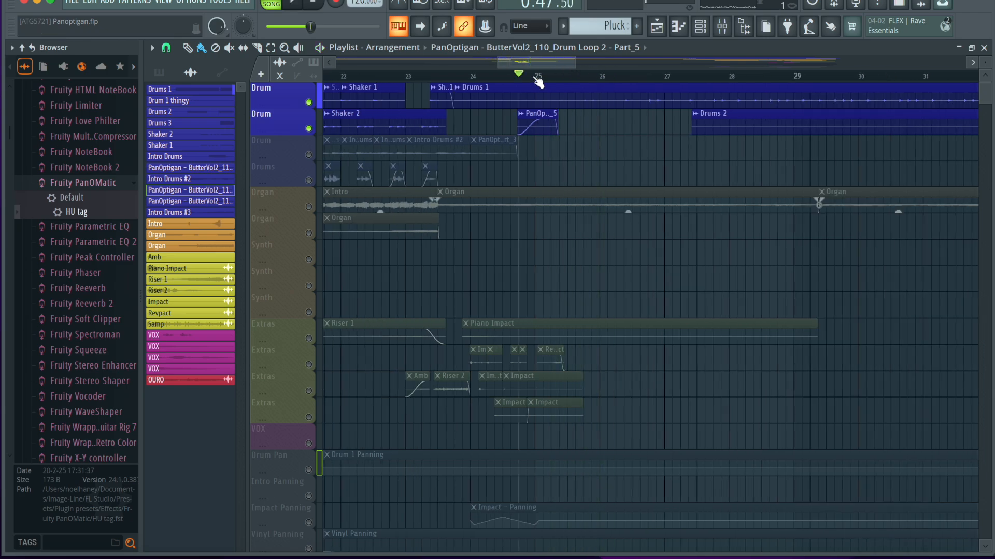
Place the playhead at bar 25 and view the effects of the Drums 2 mixer track.
{"action": "left_click", "coordinate": [552, 76]}
{"action": "left_click", "coordinate": [535, 77]}
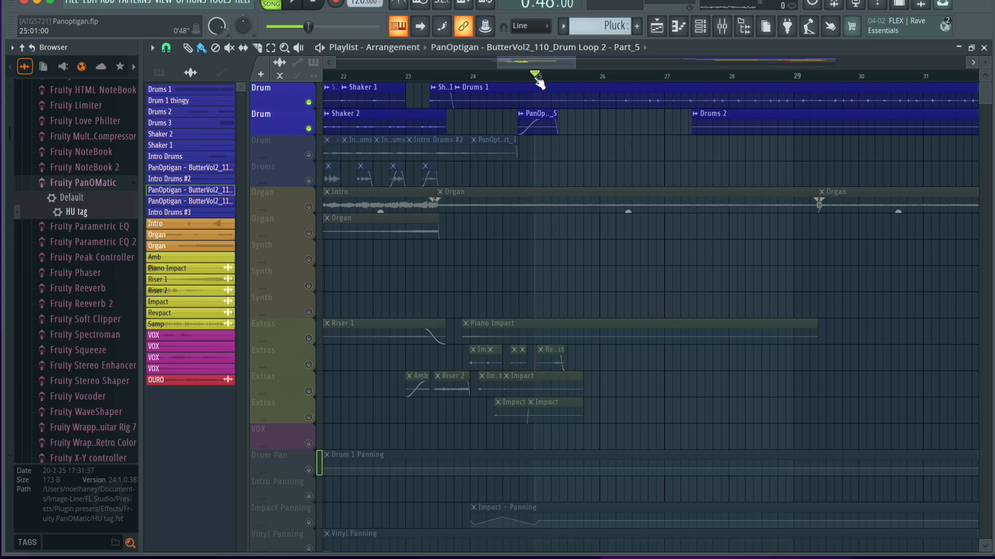
{"action": "left_click", "coordinate": [723, 27]}
{"action": "left_click", "coordinate": [267, 221]}
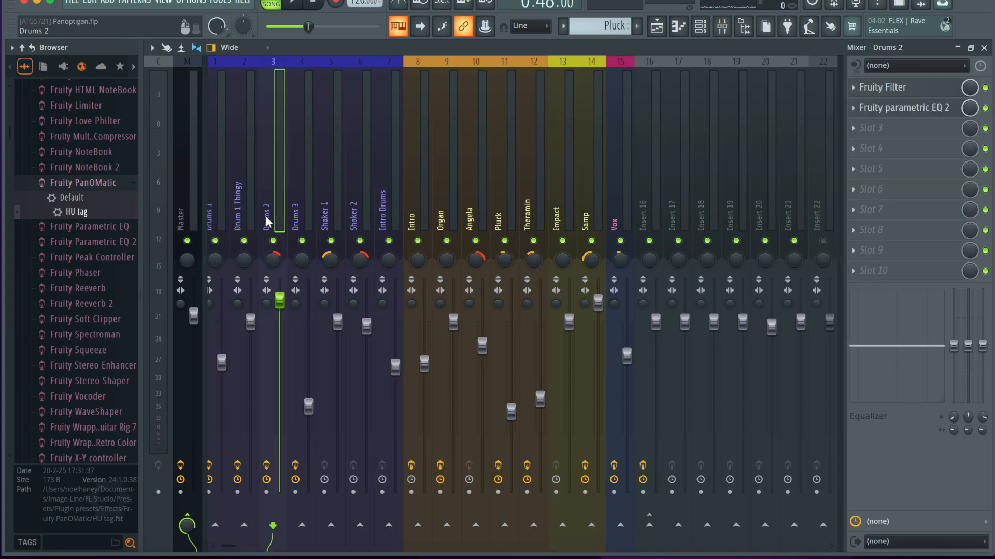
{"action": "left_click", "coordinate": [983, 49]}
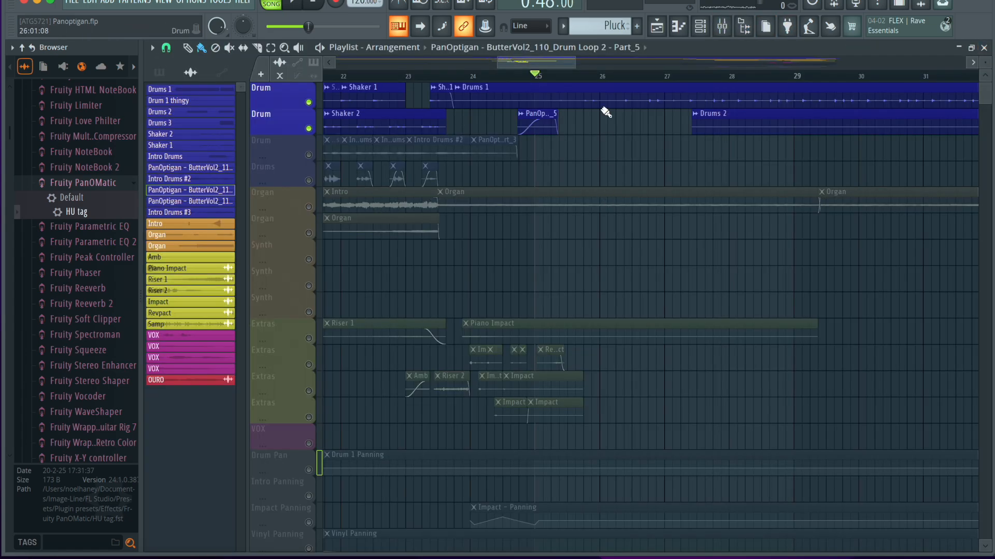
Play the drums from bar 25 while viewing the effects chain of the Drums 1 mixer track.
{"action": "key", "text": "space"}
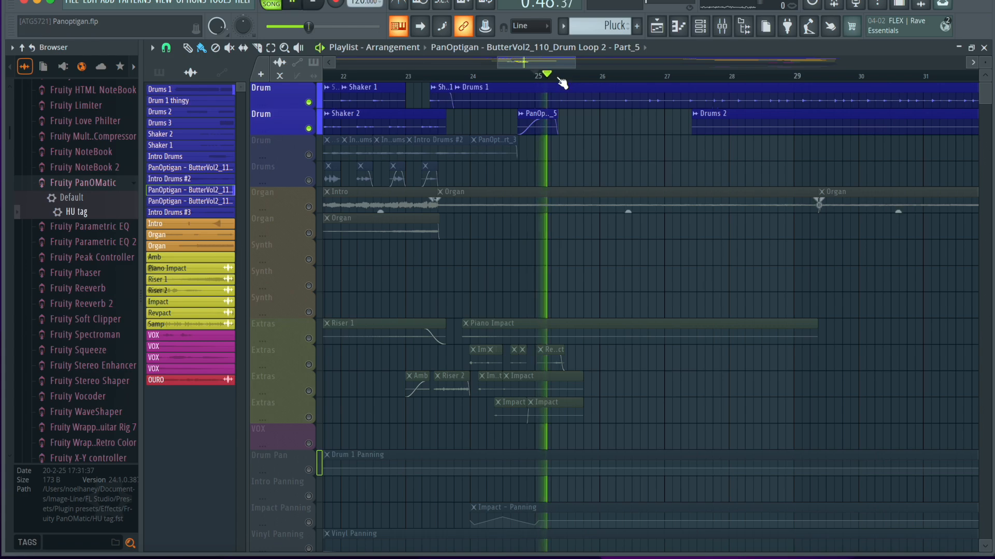
{"action": "left_click", "coordinate": [722, 26]}
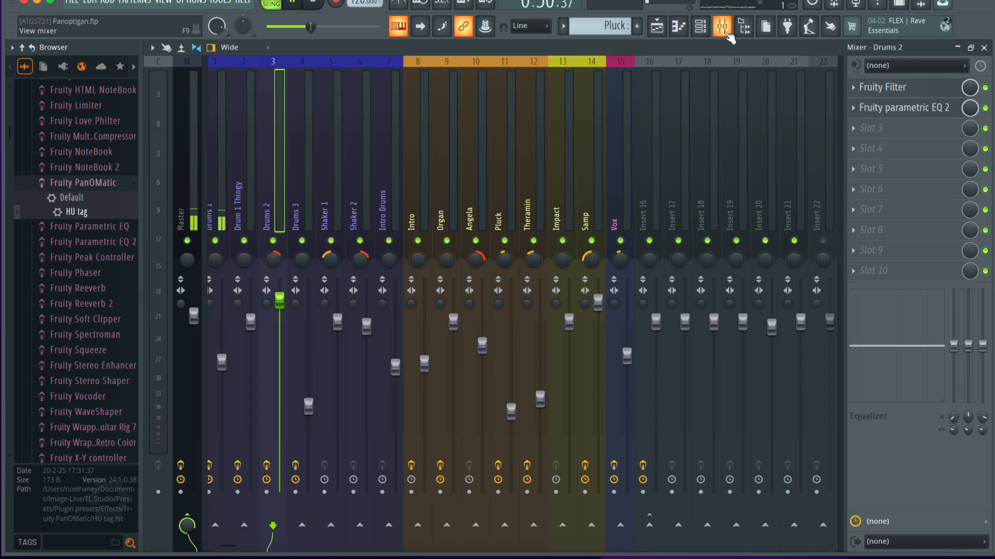
{"action": "left_click", "coordinate": [212, 204]}
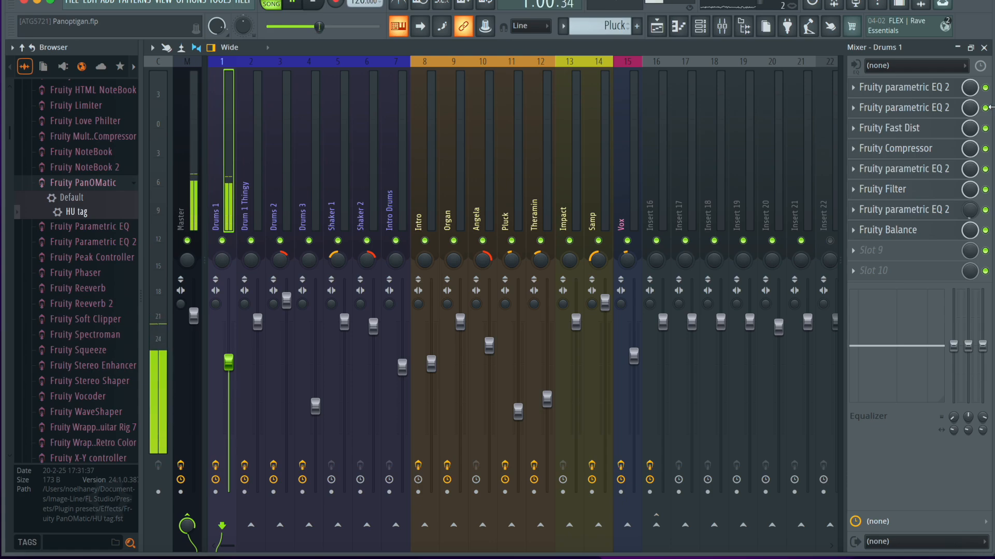
{"action": "left_click", "coordinate": [985, 48]}
Play the drums from bar 32 into the short Drum 1 thingy clip.
{"action": "scroll", "coordinate": [641, 210], "scroll_direction": "down", "scroll_amount": 3}
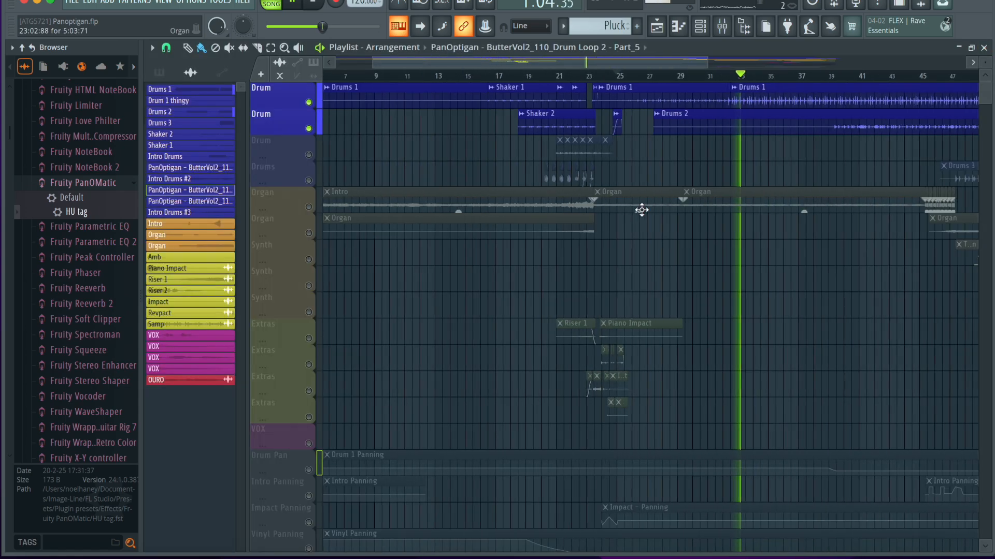
{"action": "scroll", "coordinate": [687, 187], "scroll_direction": "up", "scroll_amount": 8}
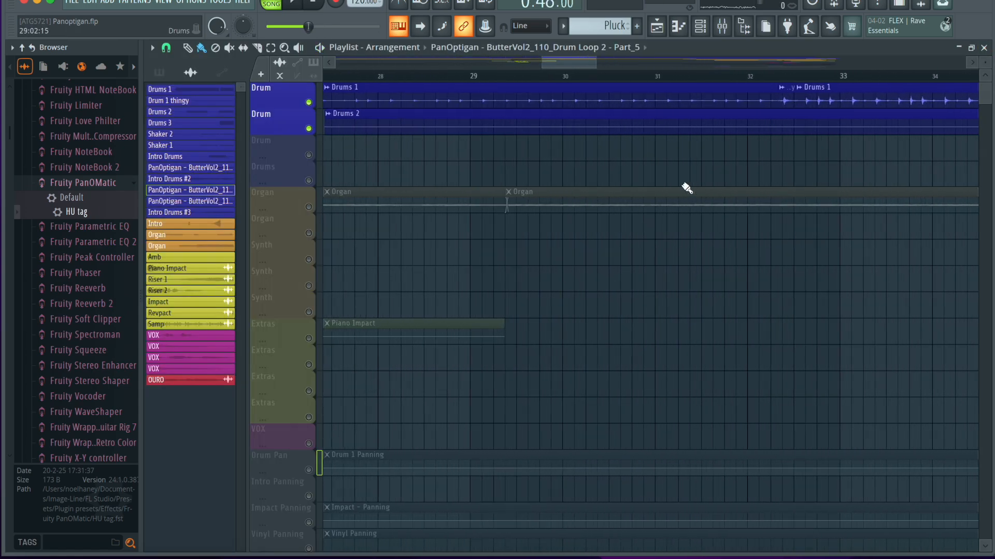
{"action": "scroll", "coordinate": [686, 187], "scroll_direction": "up", "scroll_amount": 1}
{"action": "left_click", "coordinate": [653, 77]}
{"action": "key", "text": "space"}
{"action": "key", "text": "space"}
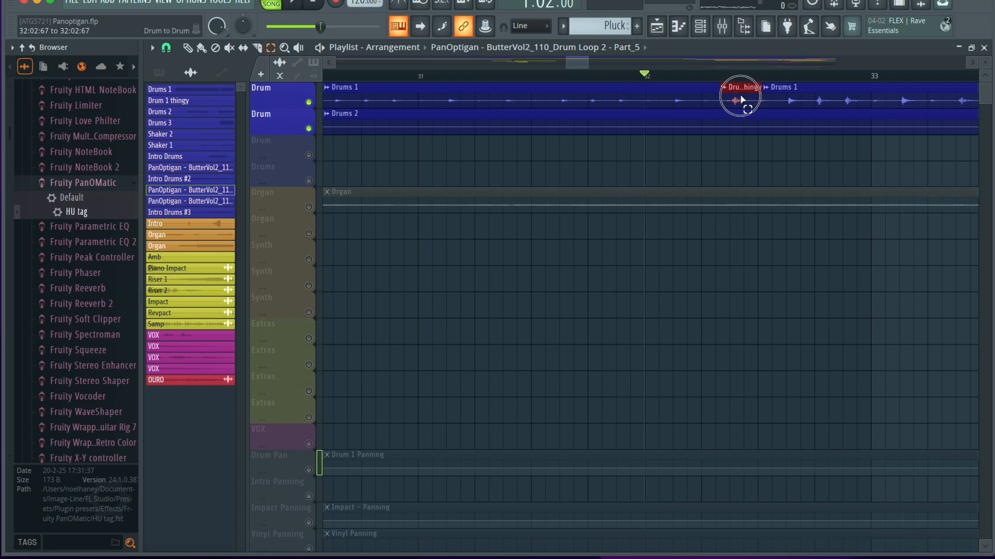
Move the Drum 1 thingy clip down to the muted Drums track and extend the preceding Drums 1 clip over its gap.
{"action": "key", "text": "shift+Down"}
{"action": "key", "text": "shift+Down"}
{"action": "key", "text": "shift+Down"}
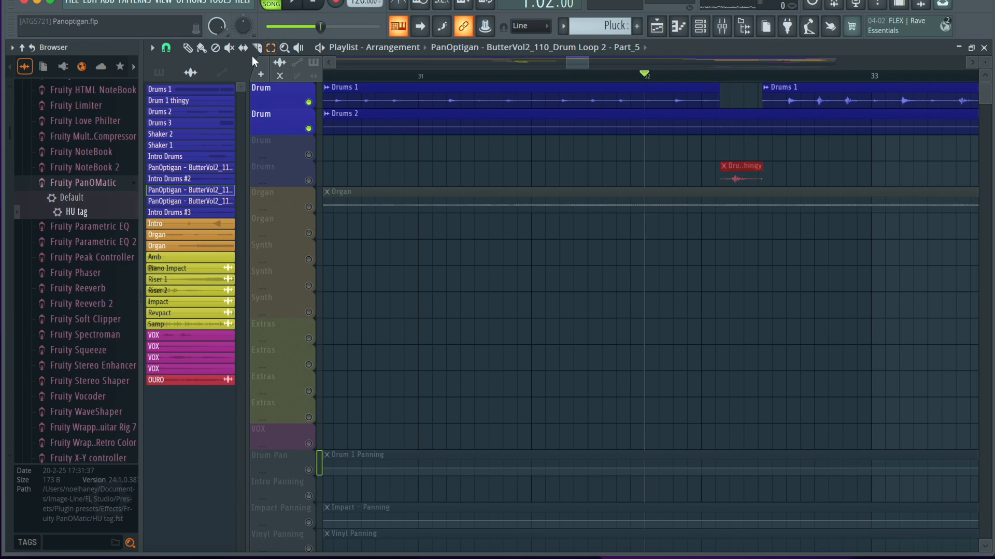
{"action": "left_click_drag", "start_coordinate": [722, 88], "coordinate": [758, 120]}
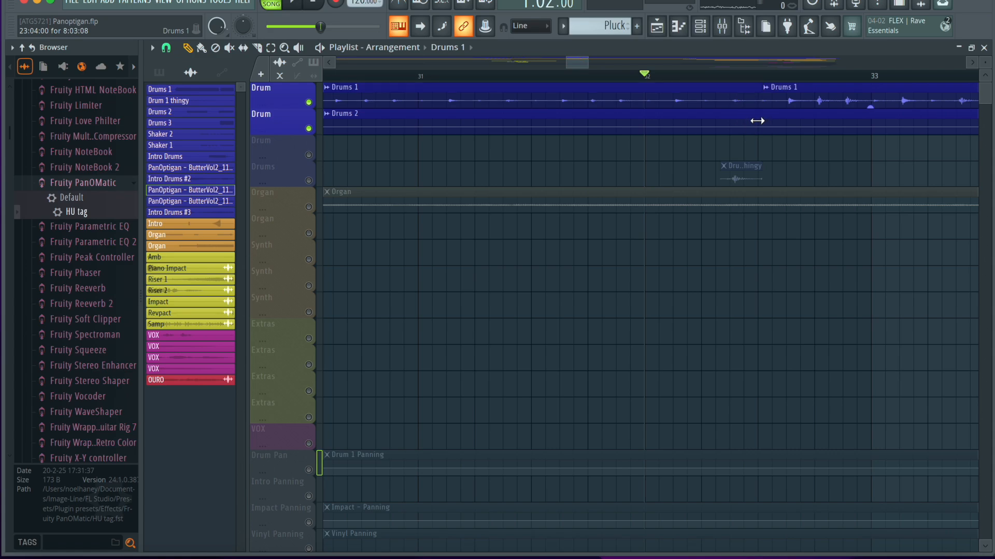
Play the drums from between bars 30 and 31 through the extended Drums 1 clip without the Drum 1 thingy fill.
{"action": "scroll", "coordinate": [372, 84], "scroll_direction": "left", "scroll_amount": 1}
{"action": "key", "text": "space"}
{"action": "key", "text": "space"}
{"action": "left_click", "coordinate": [361, 74]}
{"action": "key", "text": "space"}
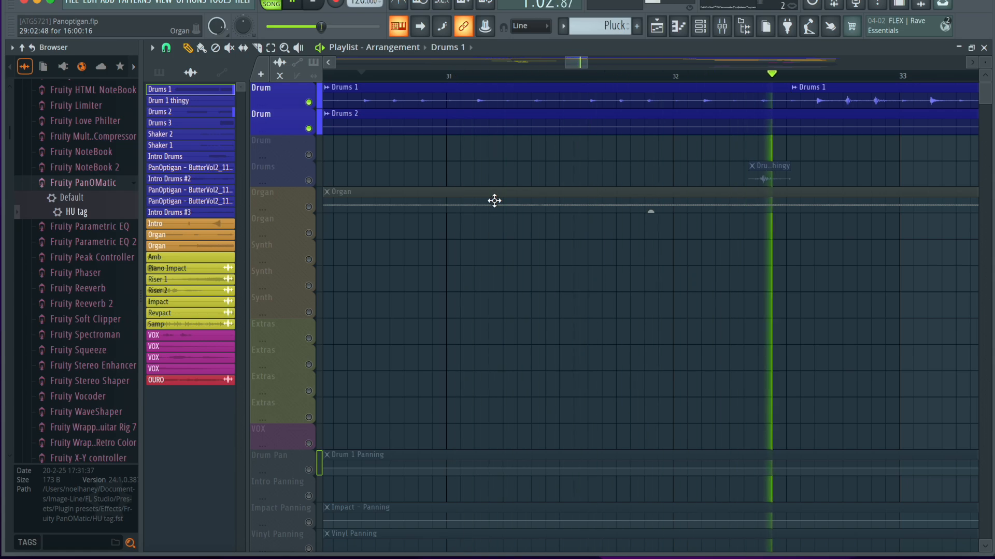
{"action": "key", "text": "space"}
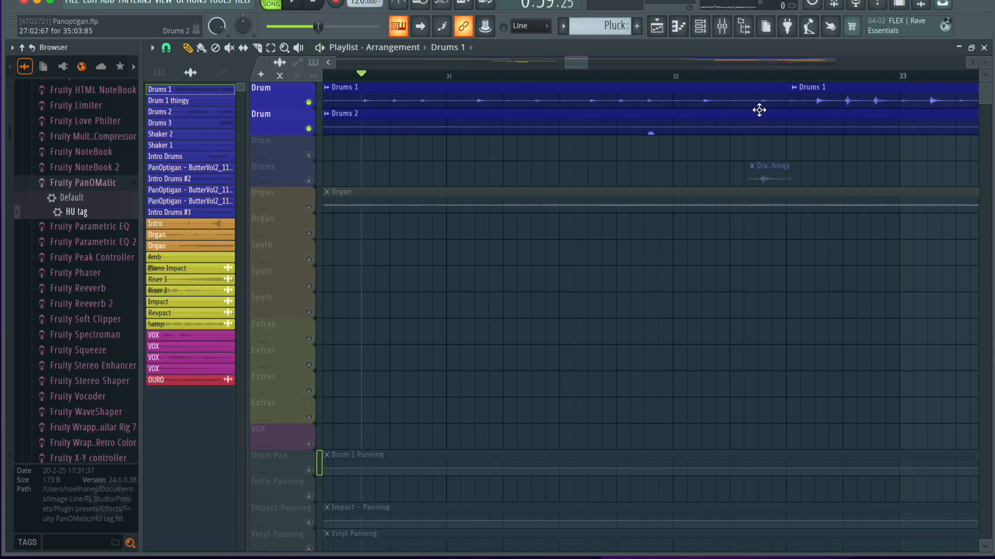
Replay the transition between the two Drums 1 clips several times from shortly after bar 32.
{"action": "left_click", "coordinate": [715, 78]}
{"action": "key", "text": "space"}
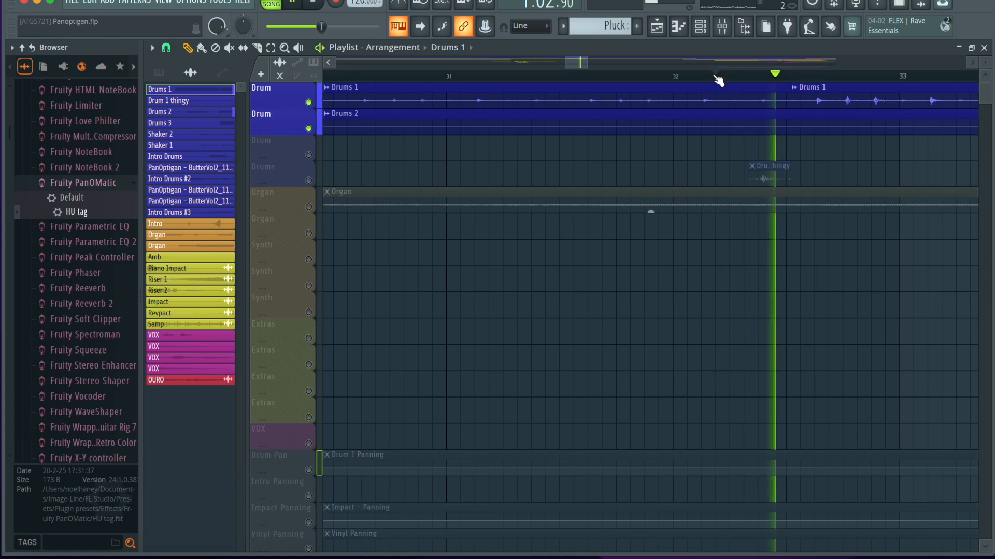
{"action": "left_click", "coordinate": [717, 79]}
{"action": "key", "text": "space"}
{"action": "key", "text": "space"}
{"action": "key", "text": "space"}
{"action": "key", "text": "space"}
{"action": "key", "text": "space"}
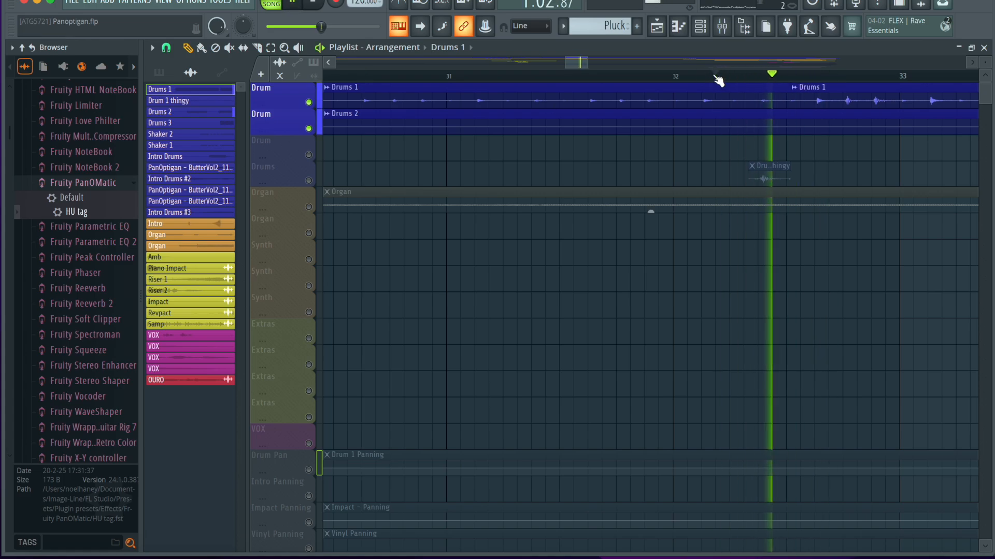
Undo the Drum 1 thingy move and the Drums 1 extension, and play the original transition from between bars 31 and 32.
{"action": "key", "text": "super+z"}
{"action": "key", "text": "super+shift+z"}
{"action": "key", "text": "space"}
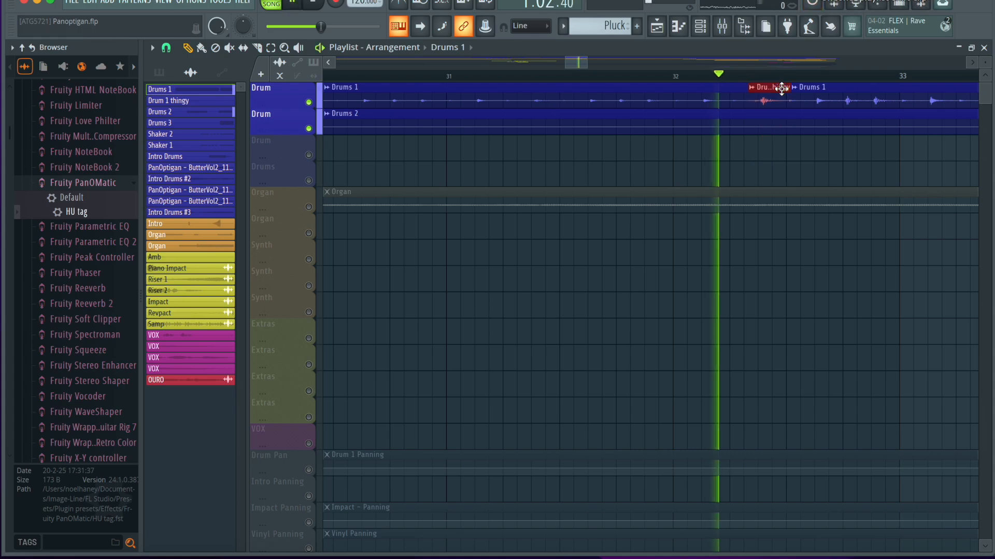
{"action": "left_click", "coordinate": [573, 77]}
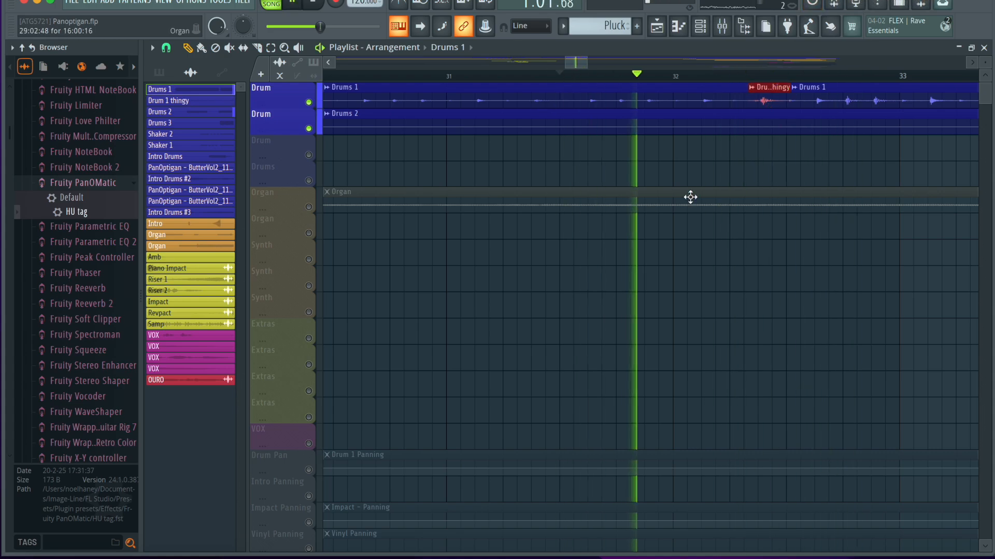
{"action": "scroll", "coordinate": [690, 198], "scroll_direction": "down", "scroll_amount": 3}
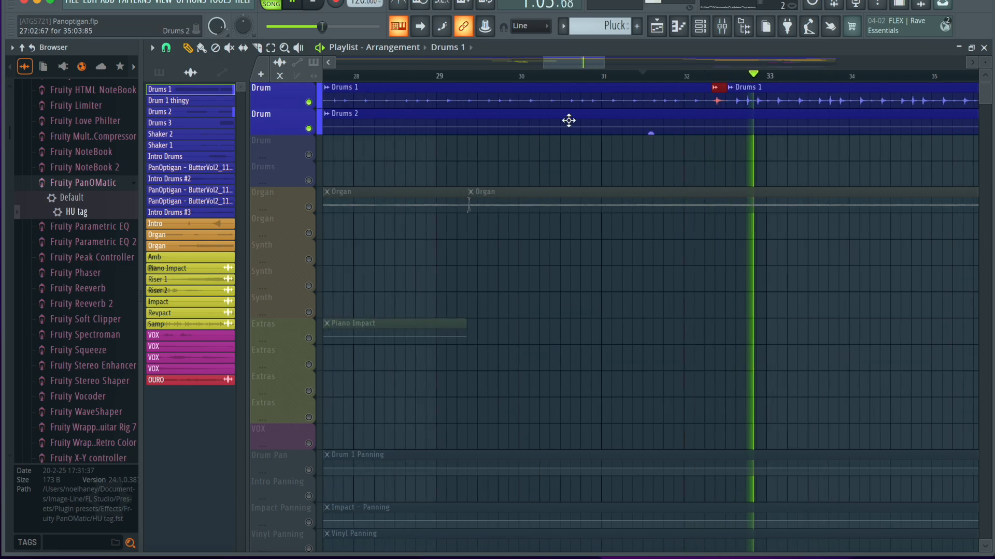
{"action": "scroll", "coordinate": [615, 146], "scroll_direction": "down", "scroll_amount": 2}
{"action": "scroll", "coordinate": [615, 145], "scroll_direction": "down", "scroll_amount": 3}
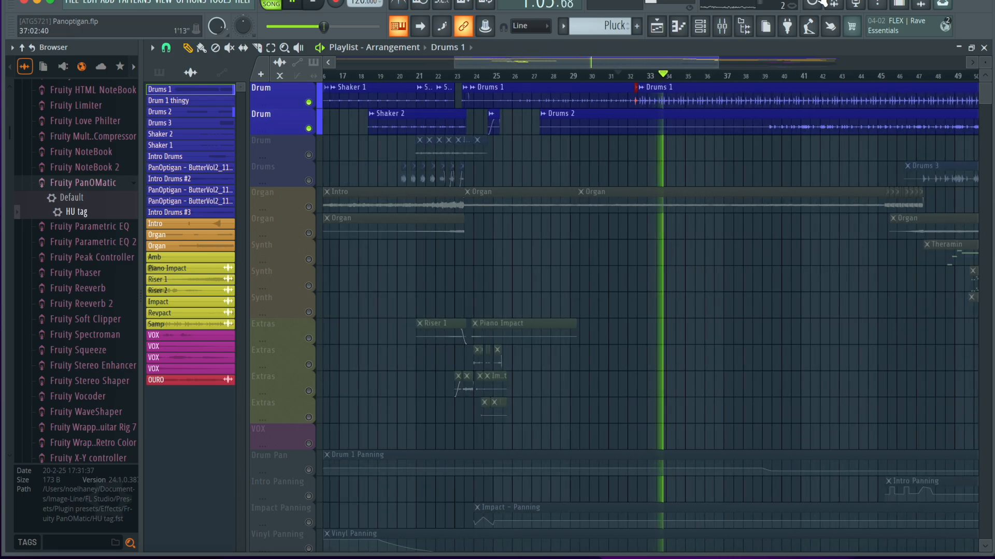
Place the playhead at the Drums 1 clip start between bars 32 and 33 and bypass all effects on the Drums 1 mixer track.
{"action": "key", "text": "F9"}
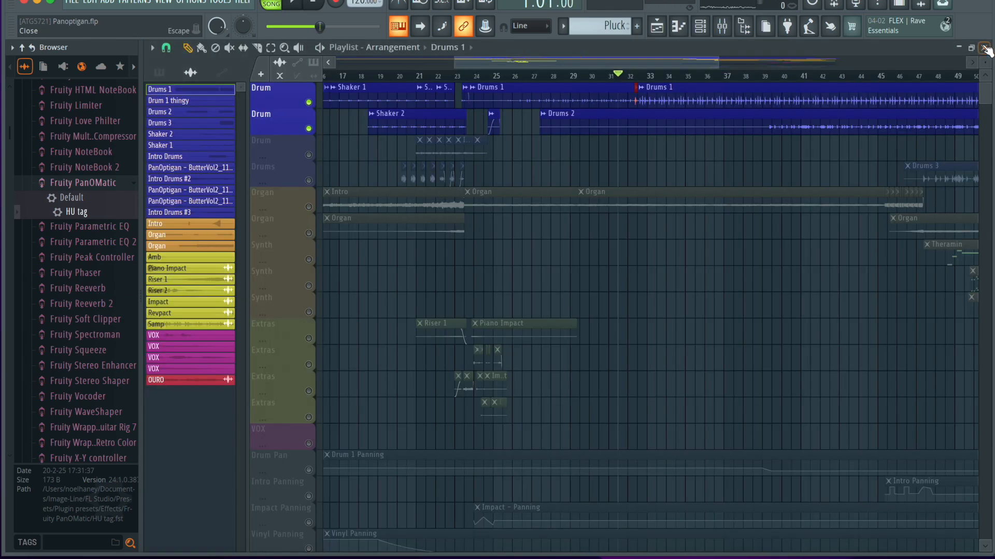
{"action": "left_click", "coordinate": [984, 48]}
{"action": "left_click", "coordinate": [678, 76]}
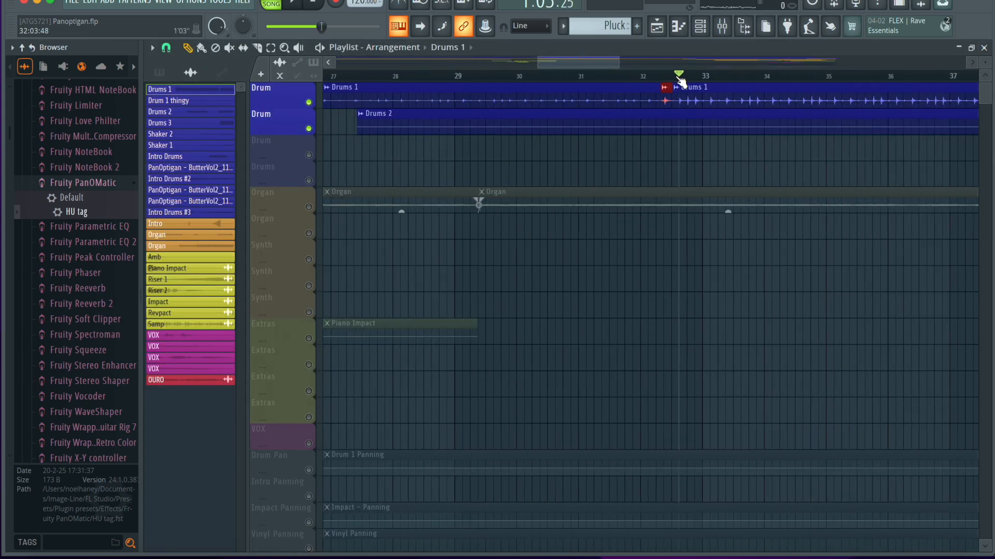
{"action": "left_click", "coordinate": [722, 27]}
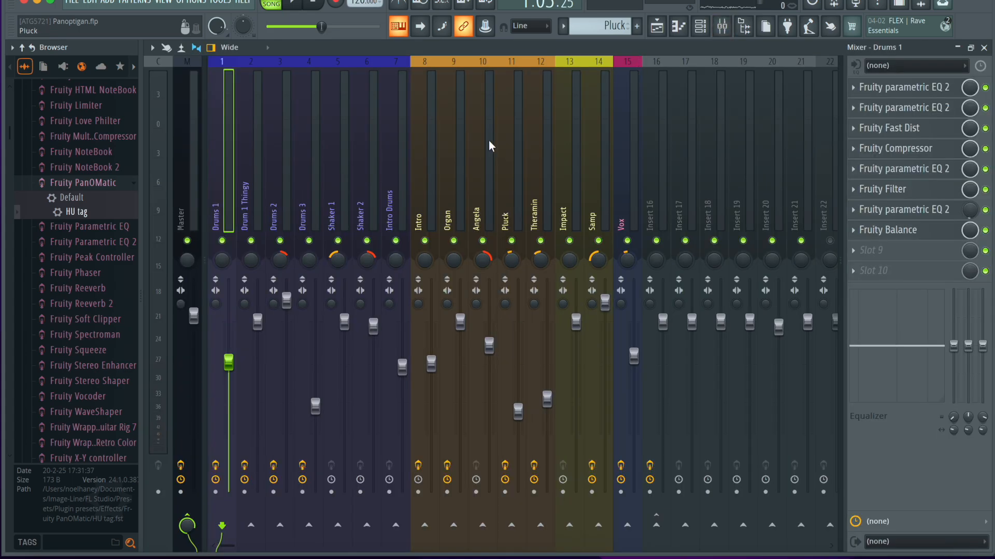
{"action": "left_click", "coordinate": [452, 159]}
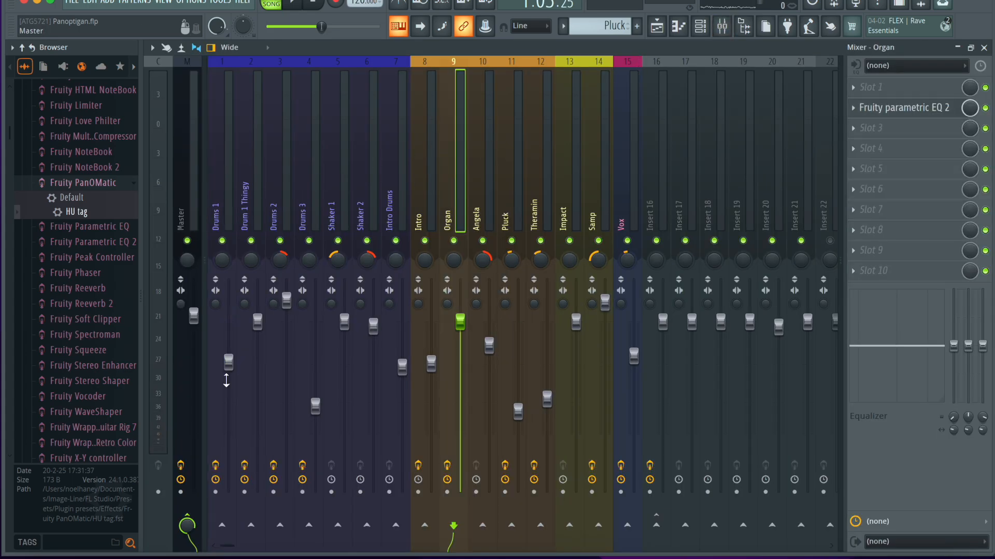
{"action": "left_click", "coordinate": [224, 187]}
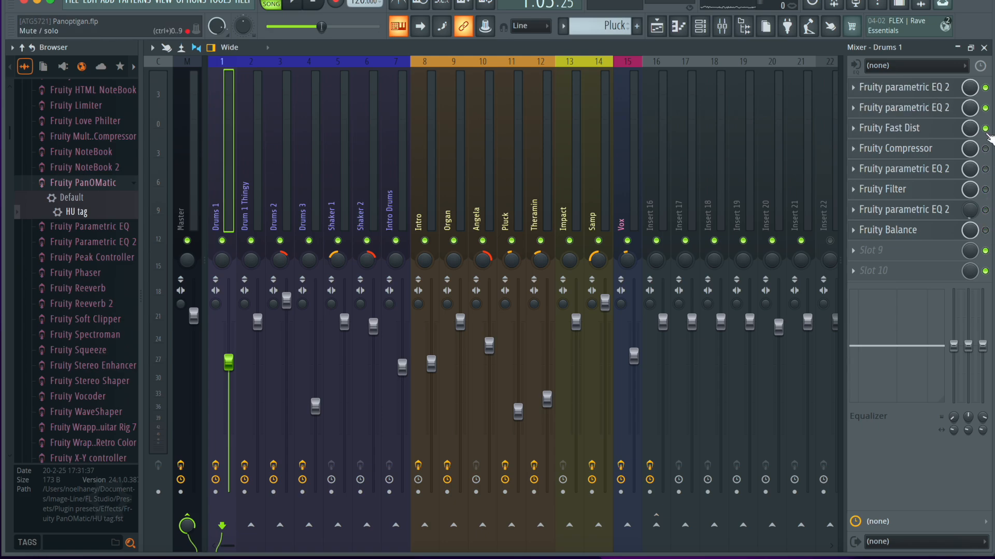
{"action": "key", "text": "space"}
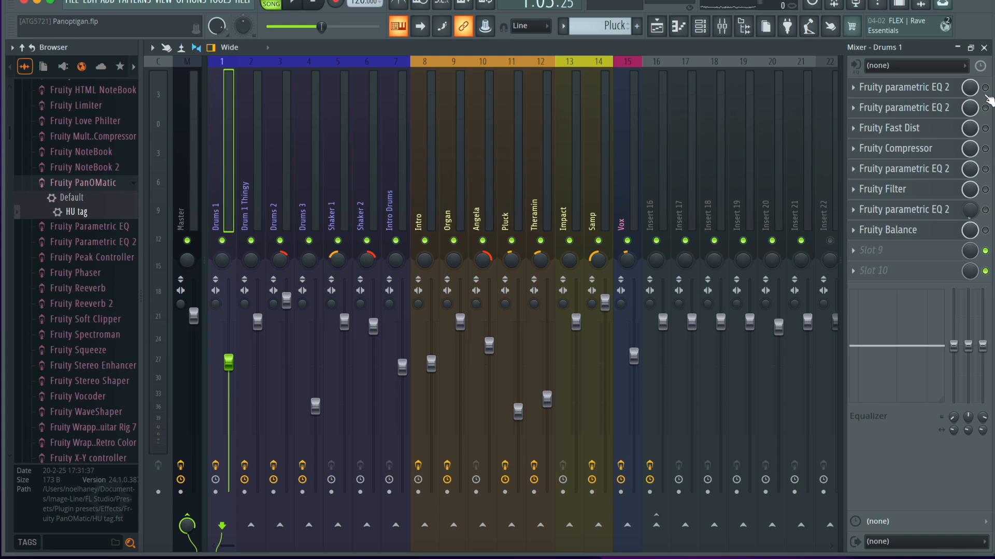
Inspect the first Fruity parametric EQ 2 on the Drums 1 mixer track and play the drums to hear its effect.
{"action": "left_click", "coordinate": [958, 93]}
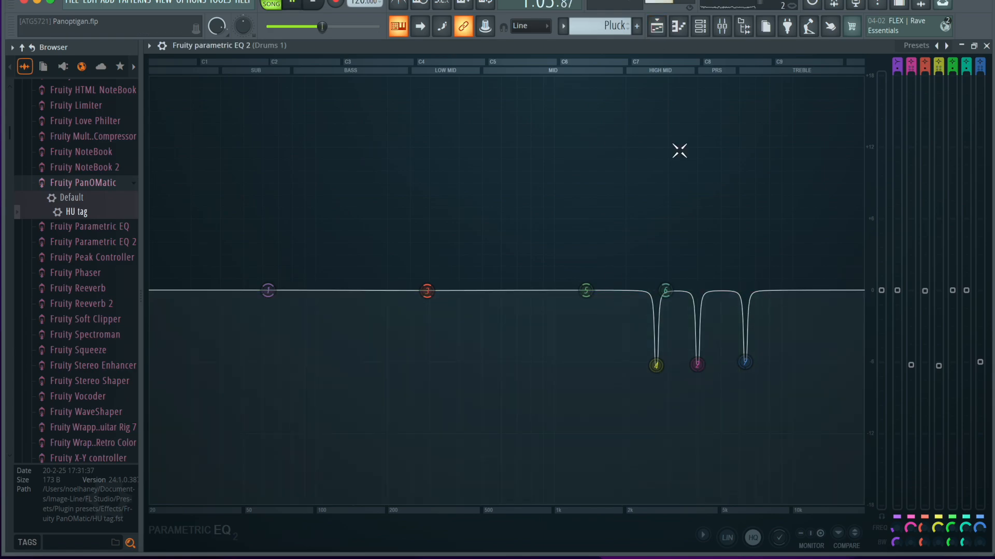
{"action": "left_click", "coordinate": [986, 48]}
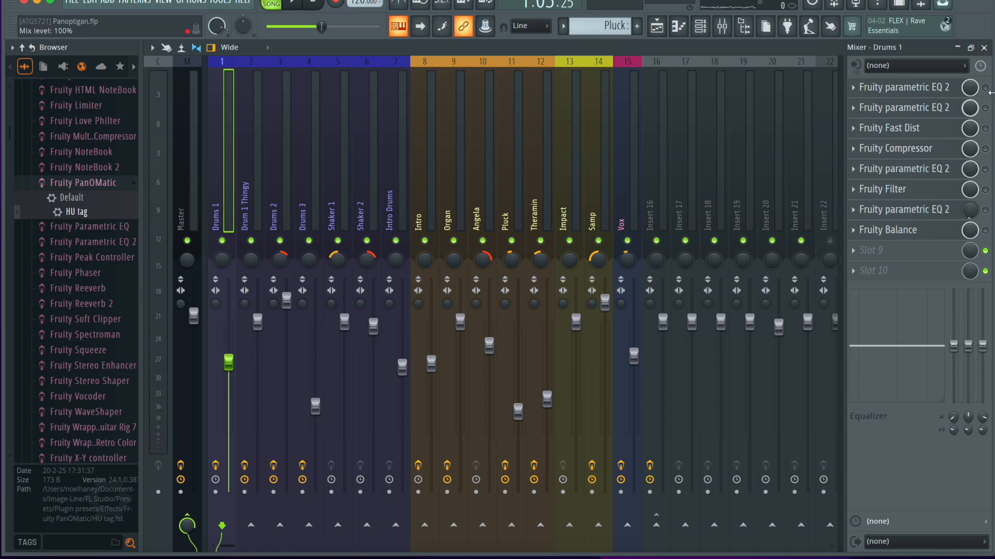
{"action": "left_click", "coordinate": [883, 88]}
{"action": "left_click", "coordinate": [987, 46]}
{"action": "left_click", "coordinate": [887, 87]}
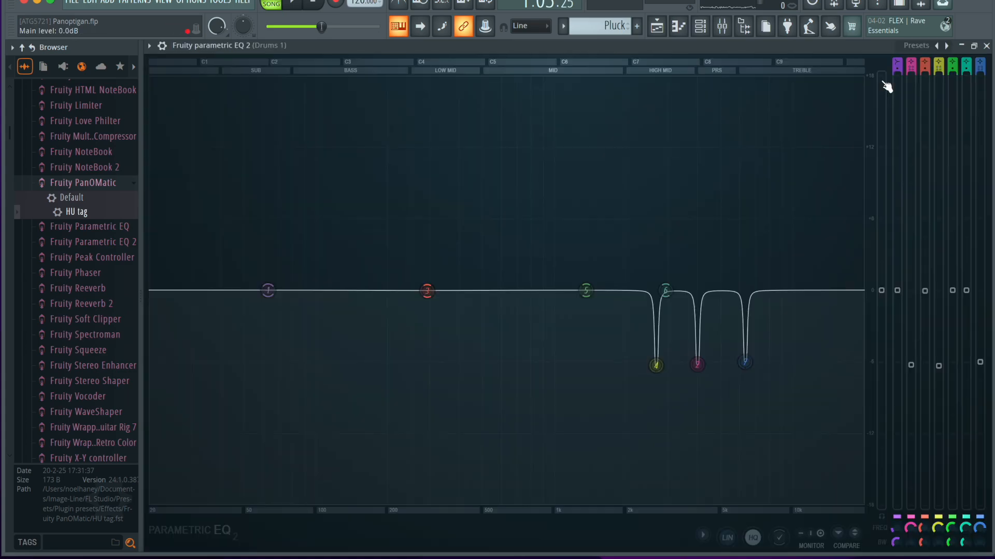
{"action": "key", "text": "space"}
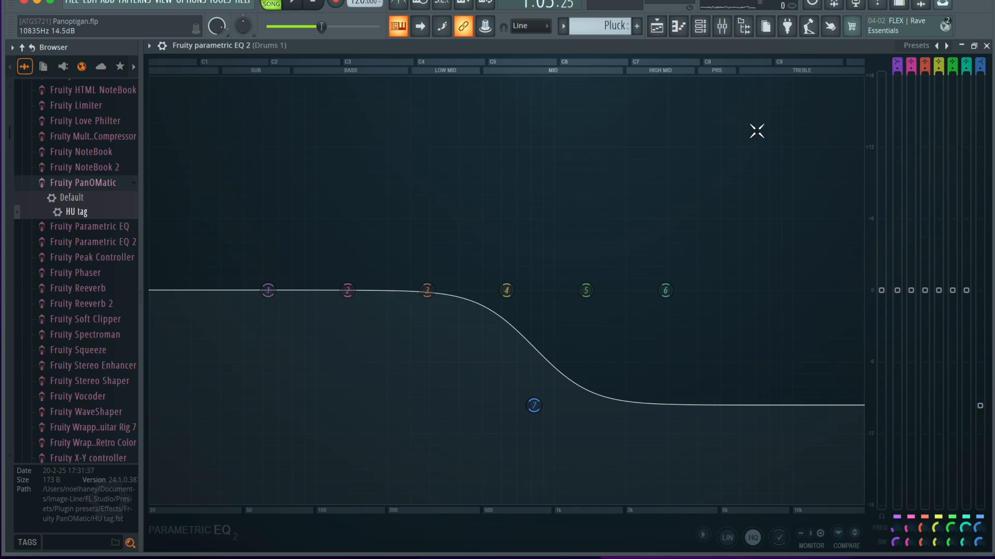
Play the drums while re-enabling the Drums 1 effects in slots 2 to 6, inspecting the slot 5 Fruity parametric EQ 2 and Fruity Filter.
{"action": "left_click", "coordinate": [987, 46]}
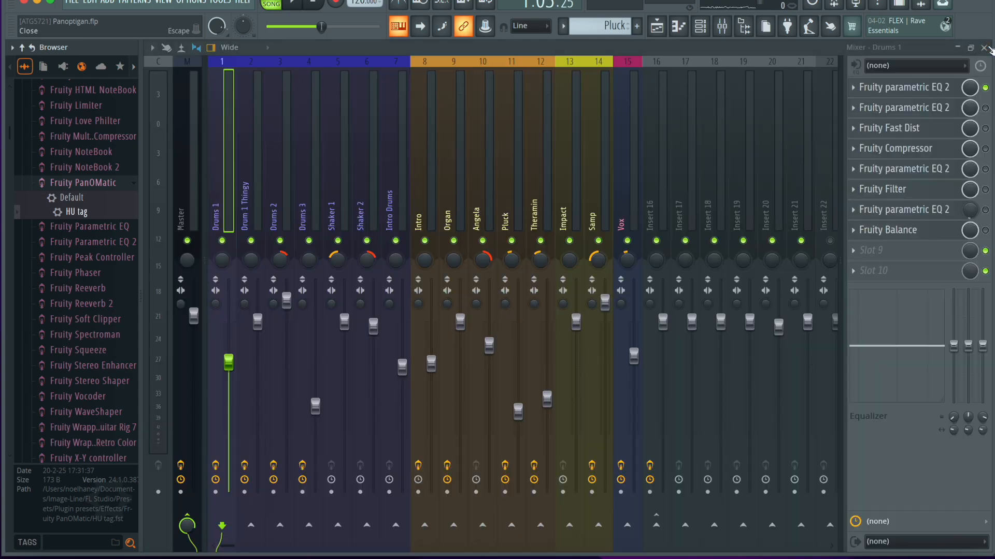
{"action": "key", "text": "space"}
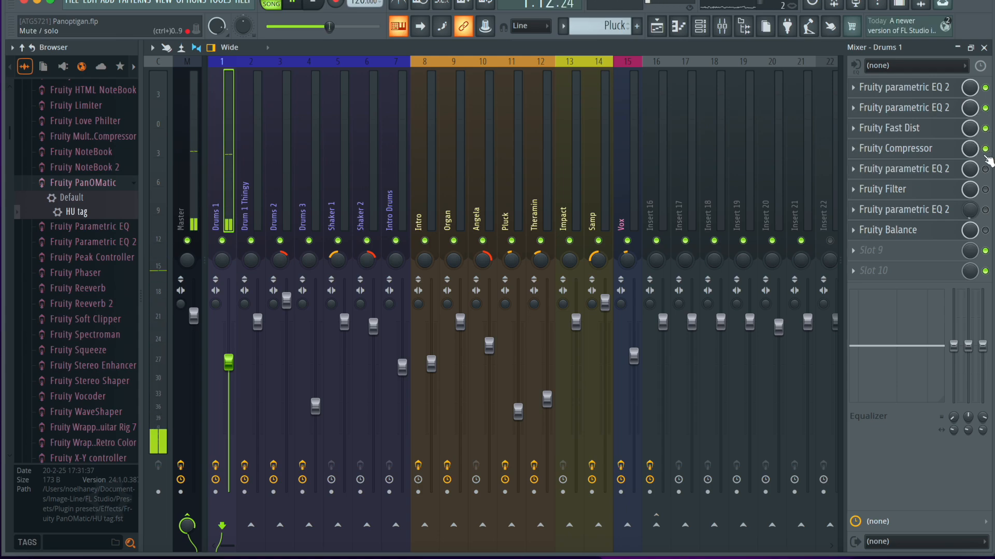
{"action": "left_click", "coordinate": [904, 169]}
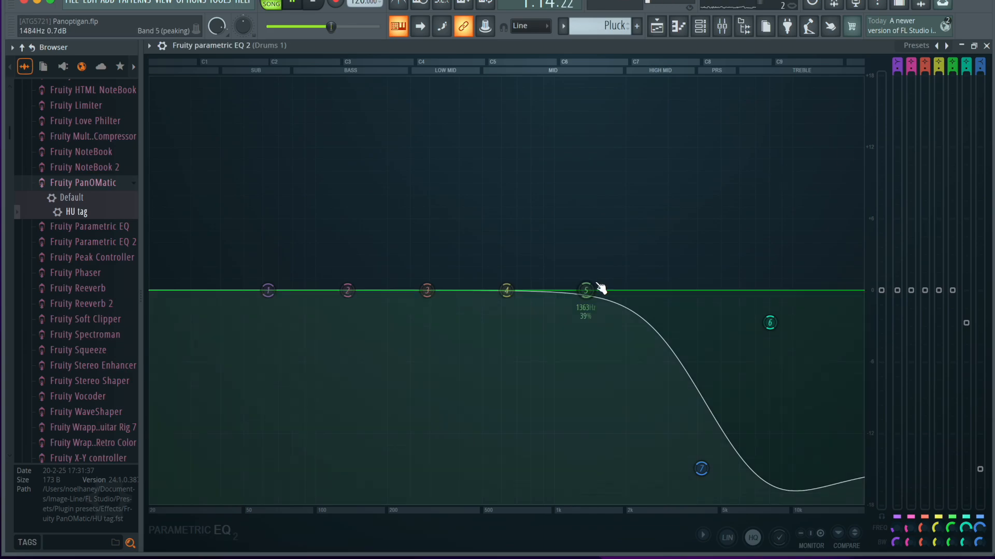
{"action": "left_click", "coordinate": [986, 46]}
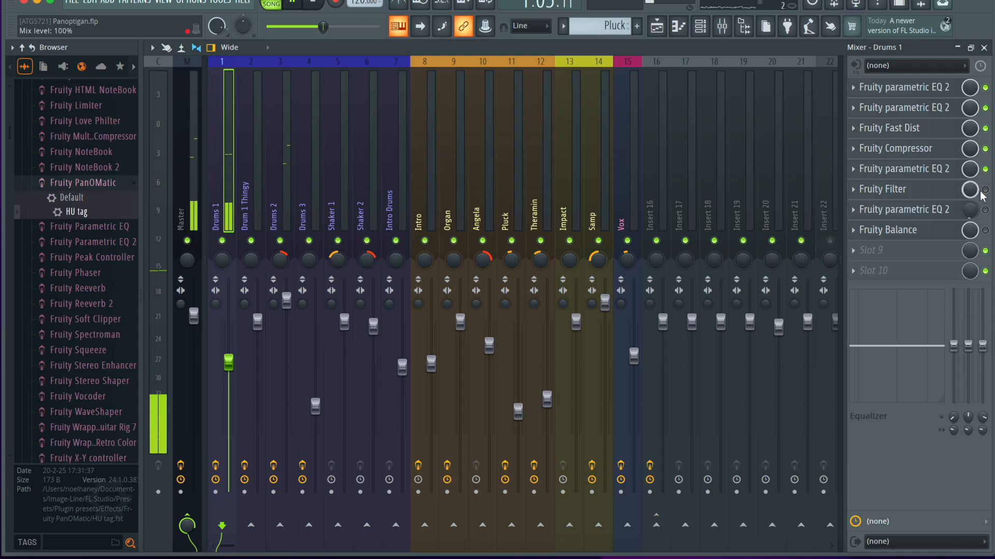
{"action": "left_click", "coordinate": [902, 189]}
{"action": "left_click", "coordinate": [557, 163]}
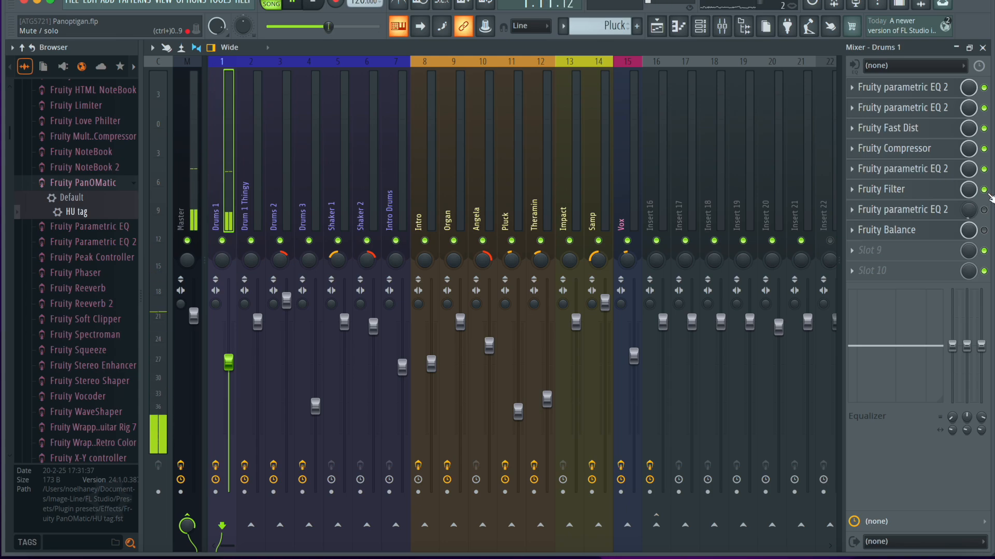
Inspect the Fruity parametric EQ 2 in slot 7 of the Drums 1 mixer track and re-enable it.
{"action": "left_click", "coordinate": [941, 209]}
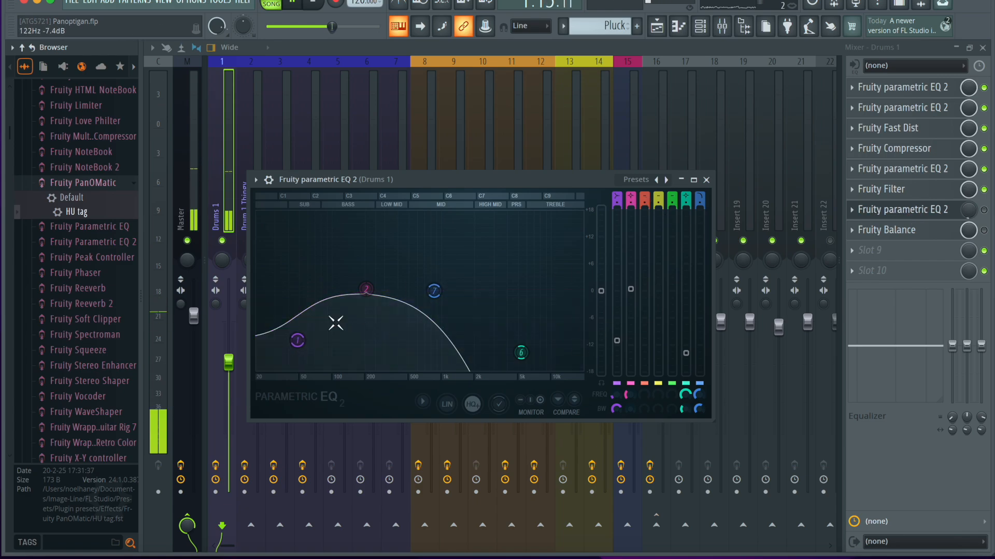
{"action": "key", "text": "space"}
{"action": "left_click", "coordinate": [705, 180]}
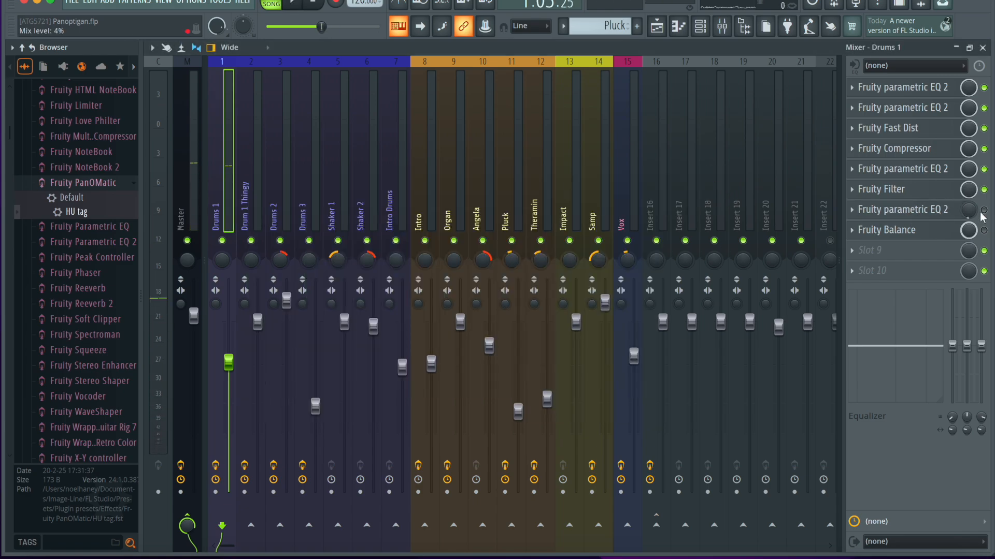
{"action": "left_click", "coordinate": [927, 210]}
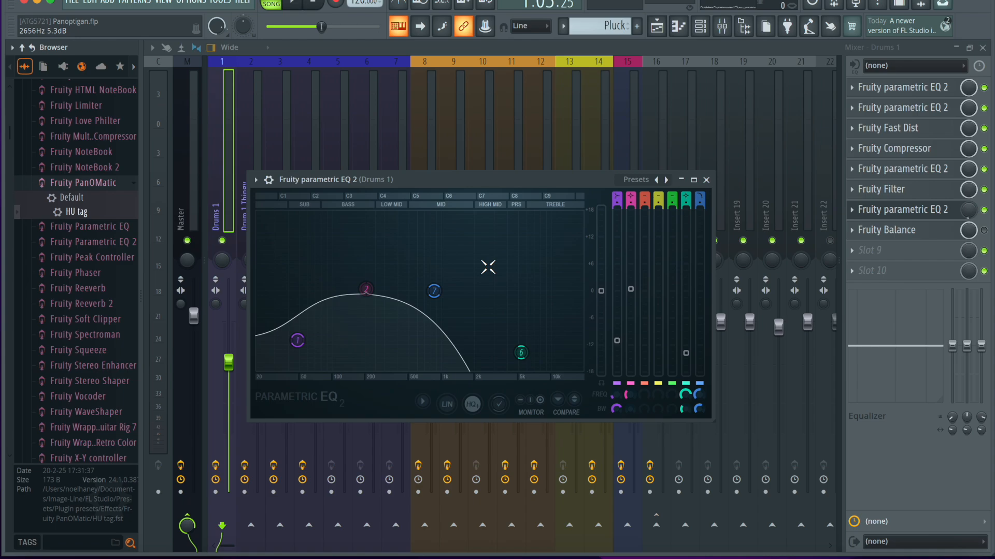
{"action": "left_click", "coordinate": [705, 180]}
{"action": "left_click", "coordinate": [917, 211]}
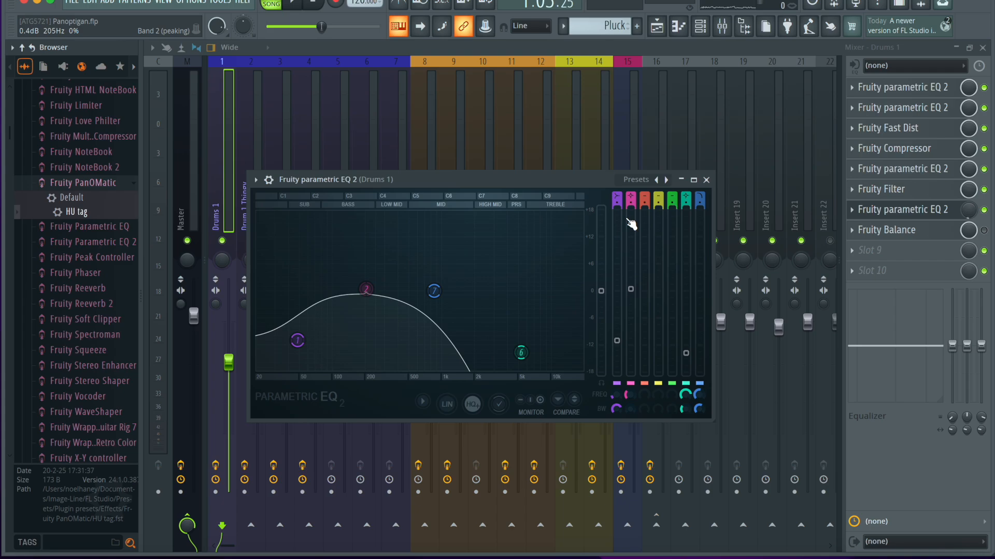
{"action": "left_click", "coordinate": [705, 181]}
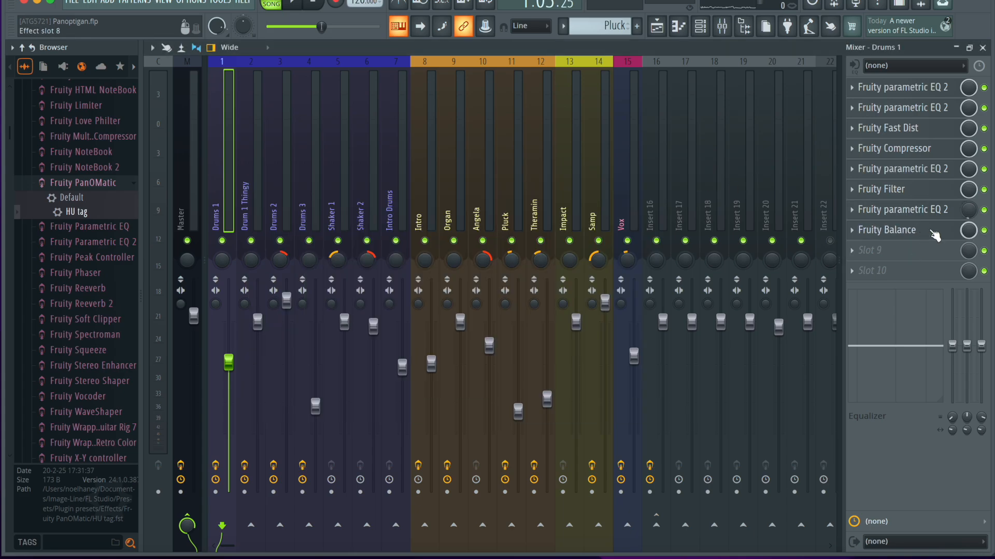
Inspect the re-enabled Fruity Balance on Drums 1 and play the drums with the full effect chain, returning to the playlist.
{"action": "left_click", "coordinate": [935, 236]}
{"action": "left_click", "coordinate": [413, 197]}
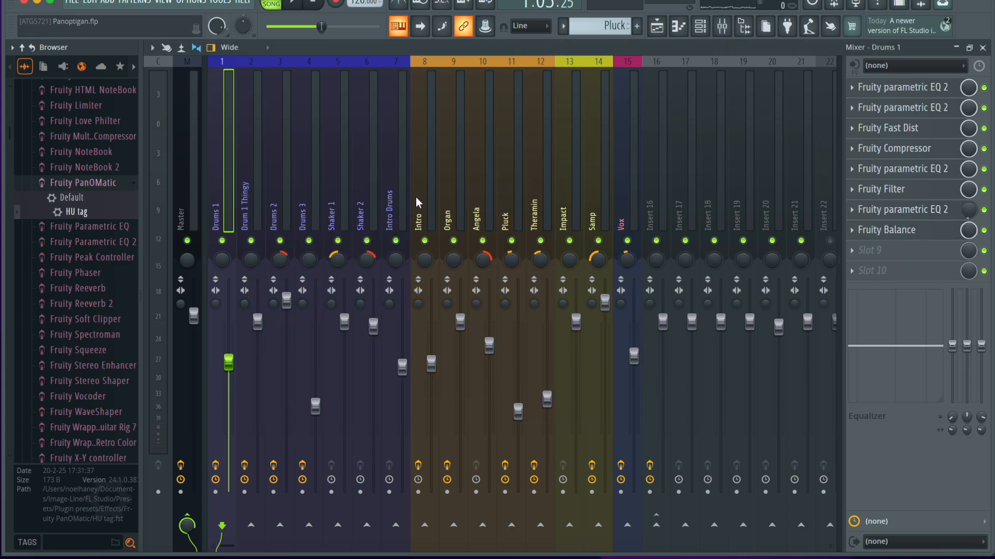
{"action": "key", "text": "space"}
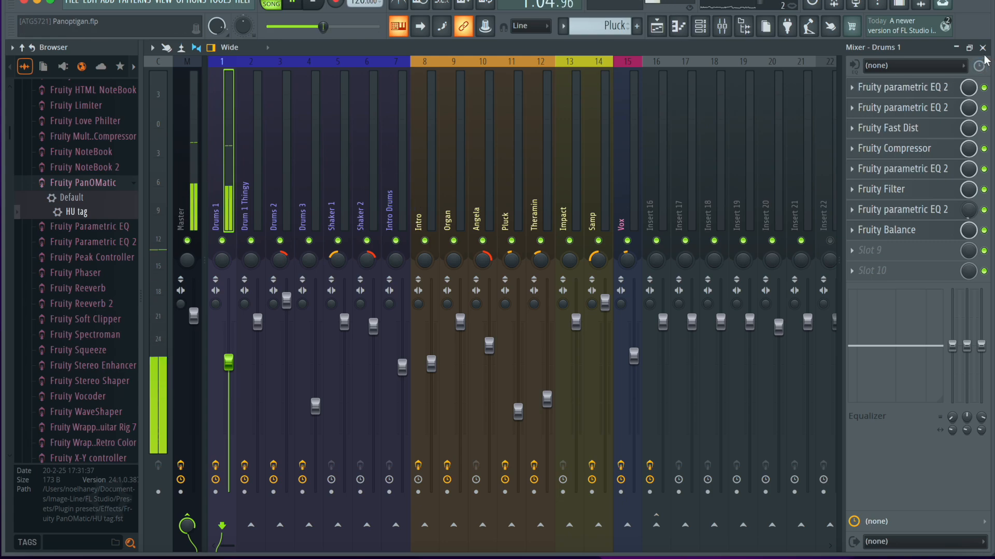
{"action": "key", "text": "F5"}
{"action": "scroll", "coordinate": [549, 251], "scroll_direction": "down", "scroll_amount": 5}
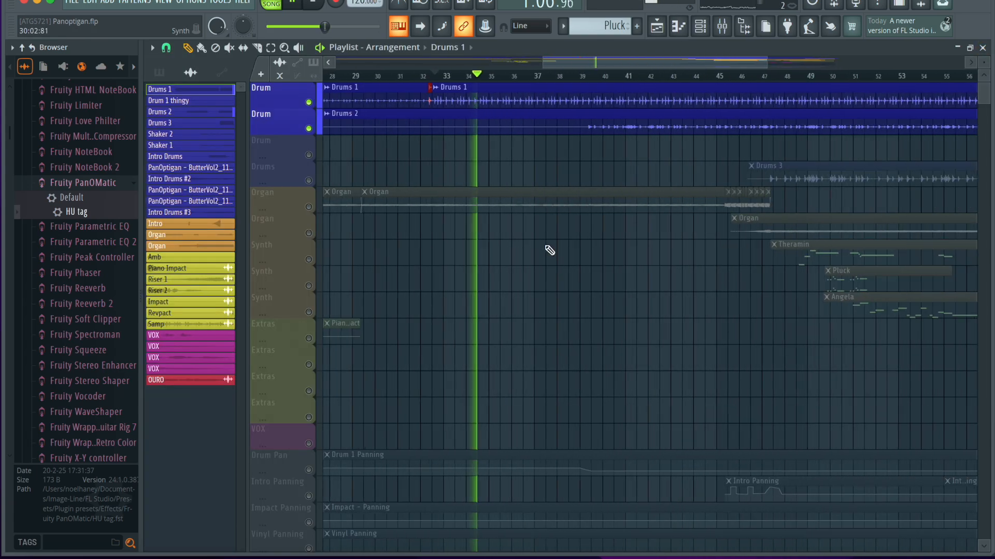
{"action": "key", "text": "space"}
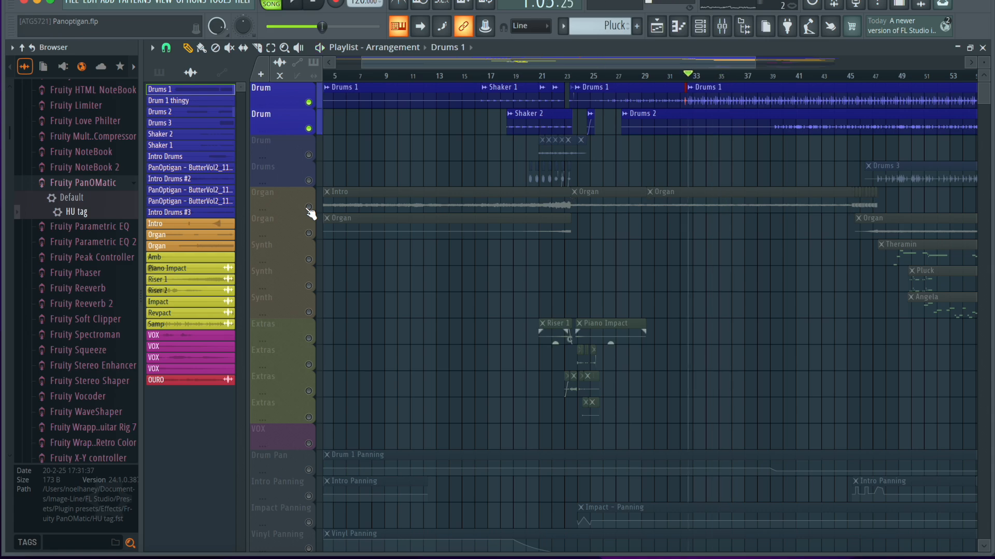
Unmute the first Organ track and all the other playlist tracks while playing from the second Drums 1 clip's start.
{"action": "left_click", "coordinate": [309, 207]}
{"action": "key", "text": "space"}
{"action": "scroll", "coordinate": [643, 344], "scroll_direction": "down", "scroll_amount": 3}
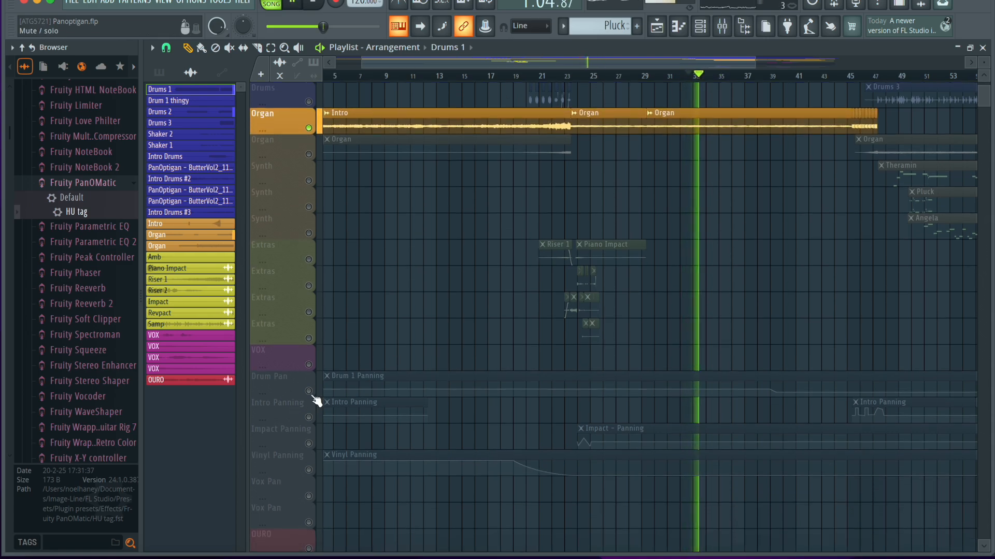
{"action": "right_click", "coordinate": [309, 392]}
{"action": "right_click", "coordinate": [309, 392]}
{"action": "scroll", "coordinate": [649, 360], "scroll_direction": "right", "scroll_amount": 1}
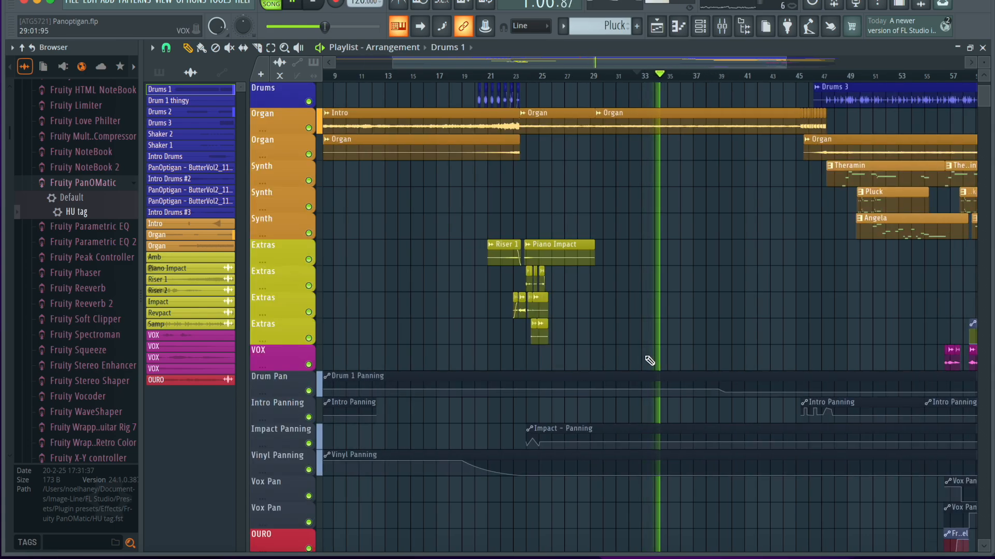
Examine the arrangement and panning automation tracks from about bar 30 to bar 49 during playback.
{"action": "scroll", "coordinate": [737, 324], "scroll_direction": "up", "scroll_amount": 2}
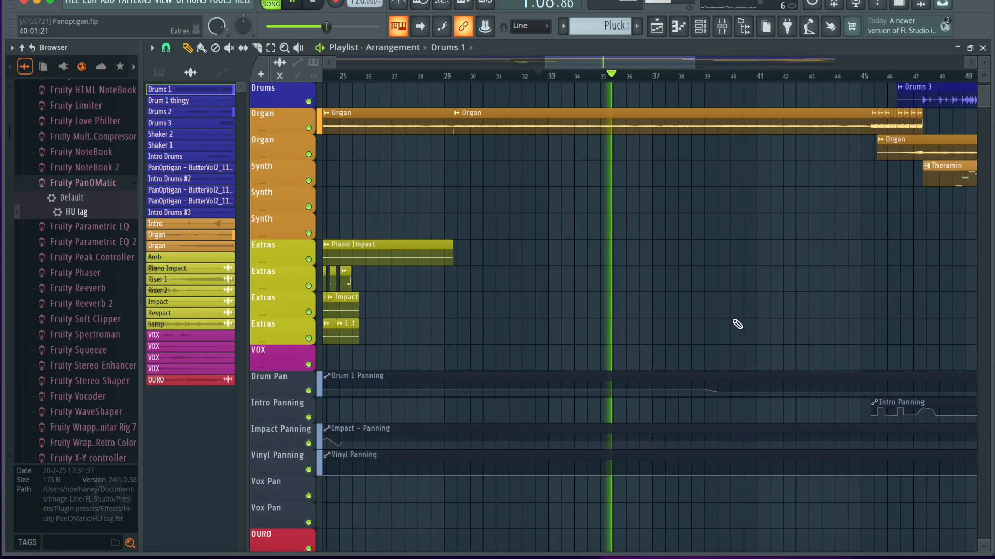
{"action": "scroll", "coordinate": [737, 324], "scroll_direction": "up", "scroll_amount": 5}
{"action": "scroll", "coordinate": [644, 320], "scroll_direction": "down", "scroll_amount": 5}
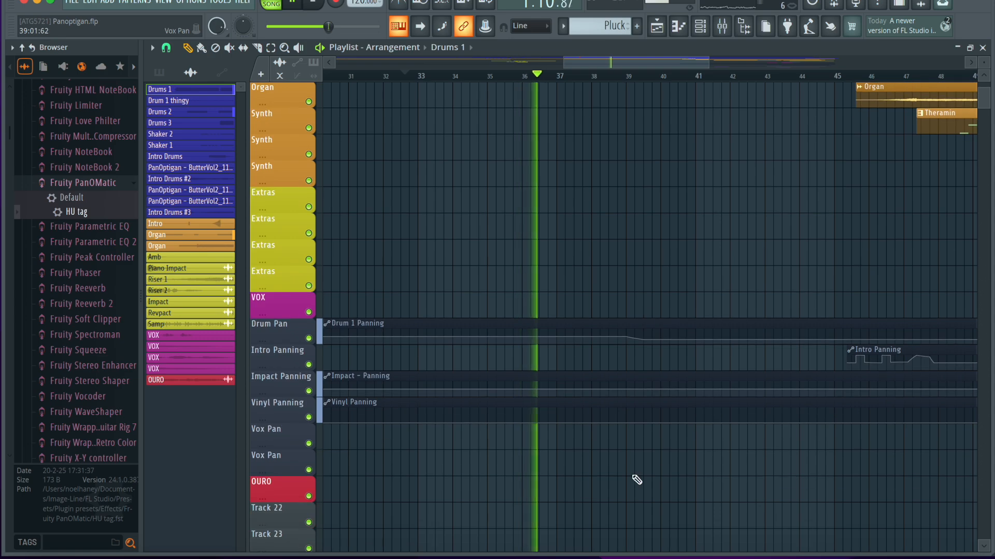
{"action": "scroll", "coordinate": [637, 480], "scroll_direction": "down", "scroll_amount": 3}
{"action": "scroll", "coordinate": [640, 479], "scroll_direction": "up", "scroll_amount": 3}
{"action": "scroll", "coordinate": [629, 400], "scroll_direction": "down", "scroll_amount": 1}
{"action": "scroll", "coordinate": [622, 375], "scroll_direction": "down", "scroll_amount": 8}
{"action": "scroll", "coordinate": [620, 376], "scroll_direction": "up", "scroll_amount": 2}
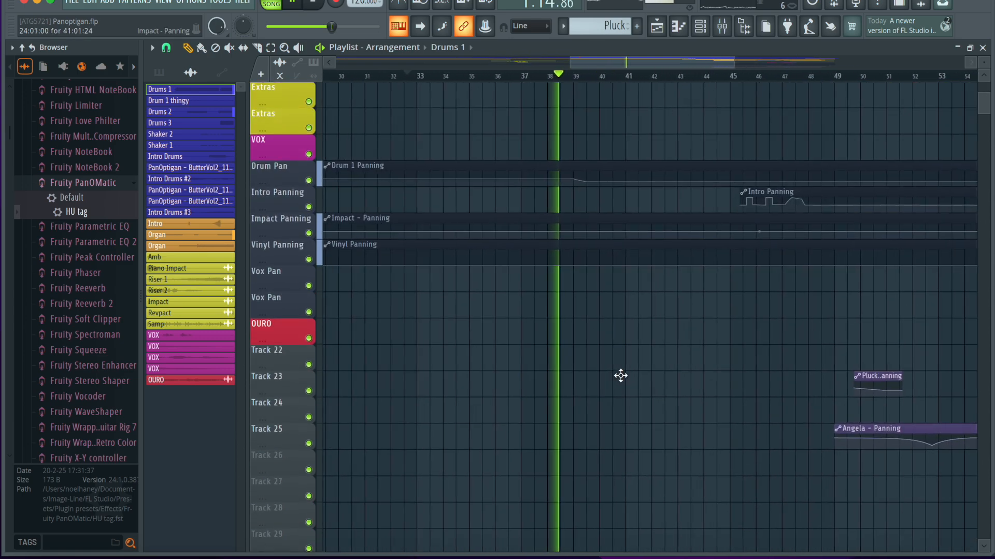
{"action": "scroll", "coordinate": [620, 375], "scroll_direction": "up", "scroll_amount": 2}
{"action": "scroll", "coordinate": [572, 382], "scroll_direction": "up", "scroll_amount": 8}
{"action": "scroll", "coordinate": [578, 383], "scroll_direction": "up", "scroll_amount": 1}
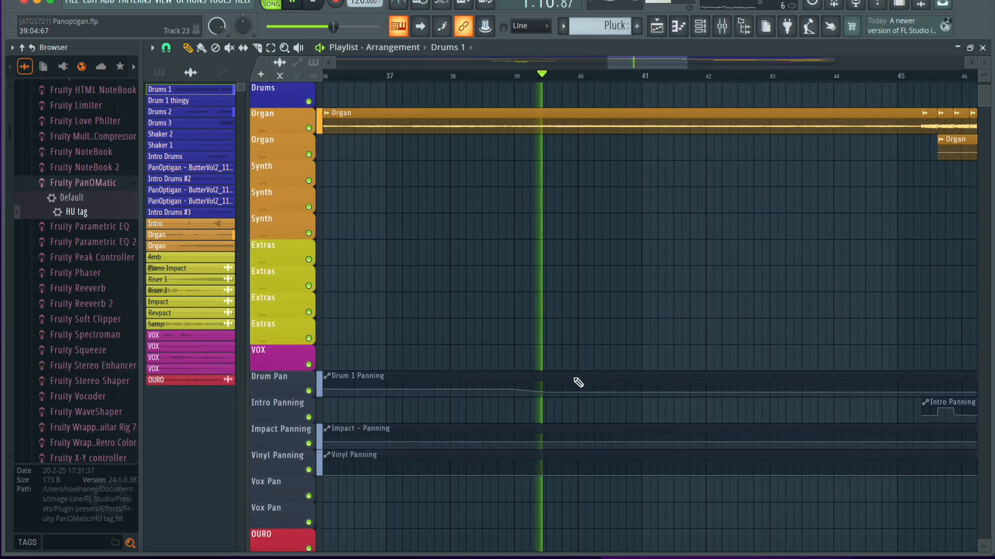
Play the arrangement from bar 39, where the Drum 1 Panning automation bends, and view the tracks in the mixer.
{"action": "key", "text": "space"}
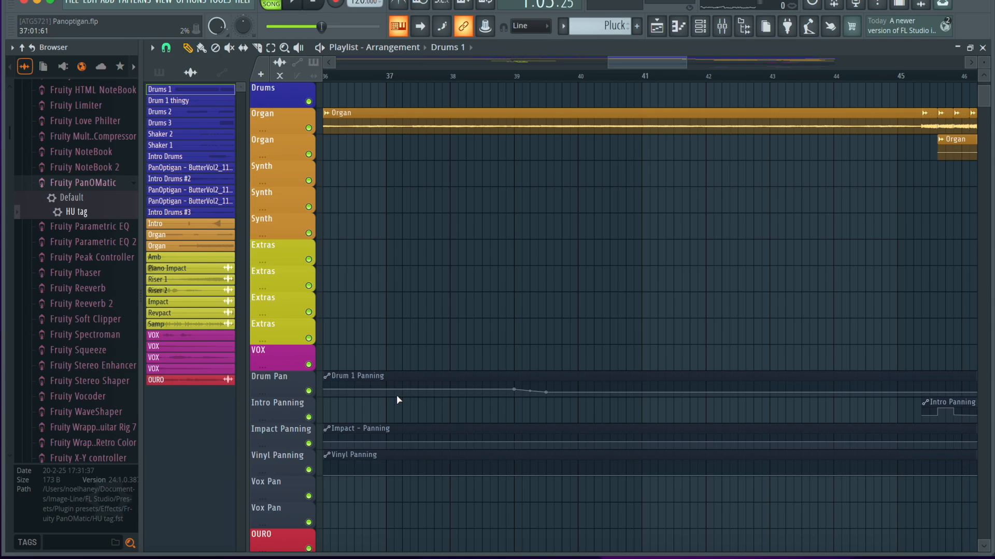
{"action": "left_click", "coordinate": [514, 77]}
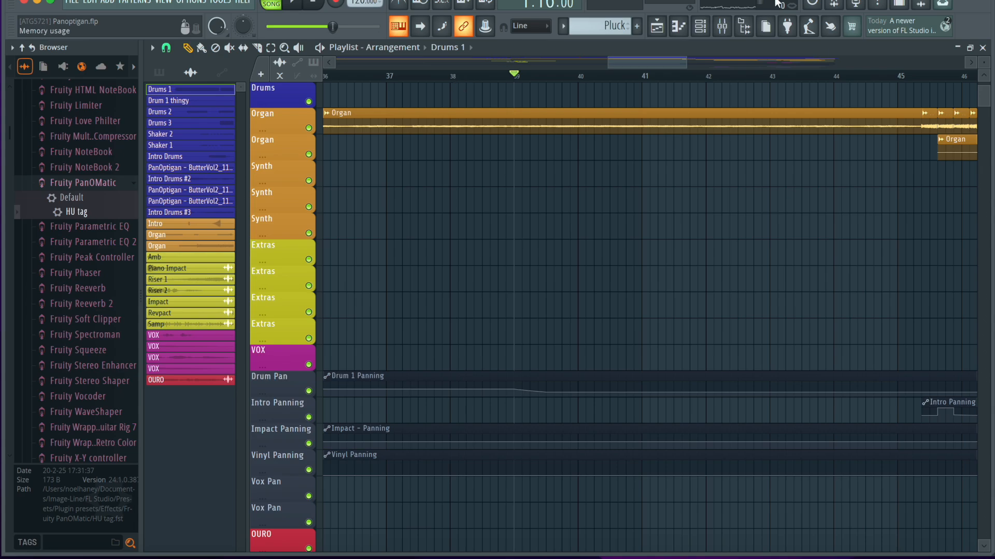
{"action": "left_click", "coordinate": [723, 27]}
{"action": "left_click", "coordinate": [723, 27]}
{"action": "key", "text": "space"}
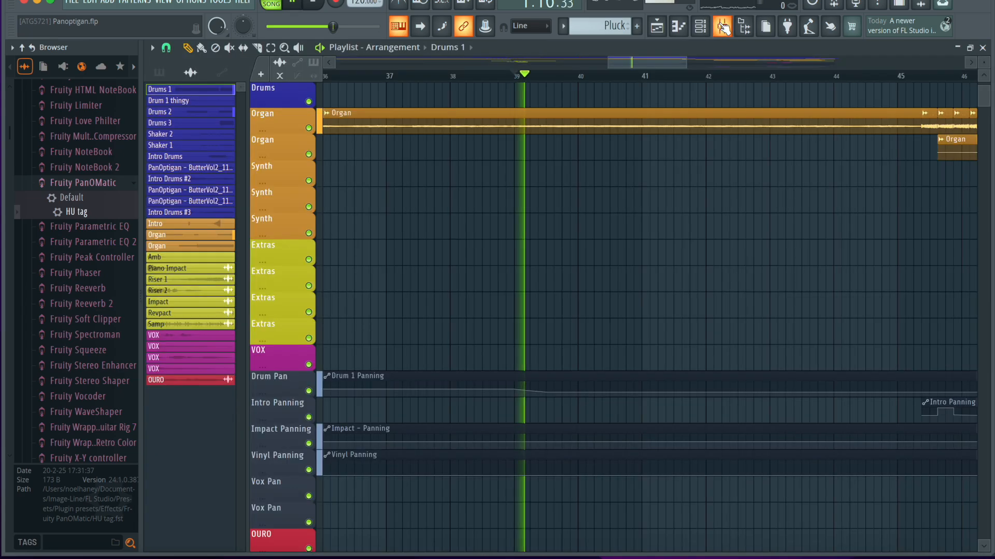
{"action": "left_click", "coordinate": [724, 29]}
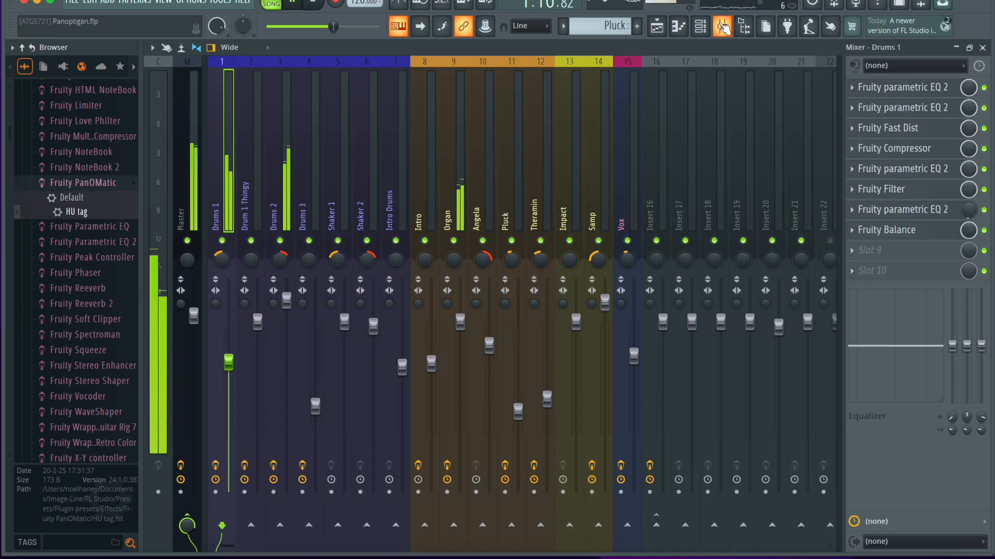
Solo the Drums 2 mixer track to hear it alone, and unmute Drums 1 alongside it.
{"action": "right_click", "coordinate": [280, 241]}
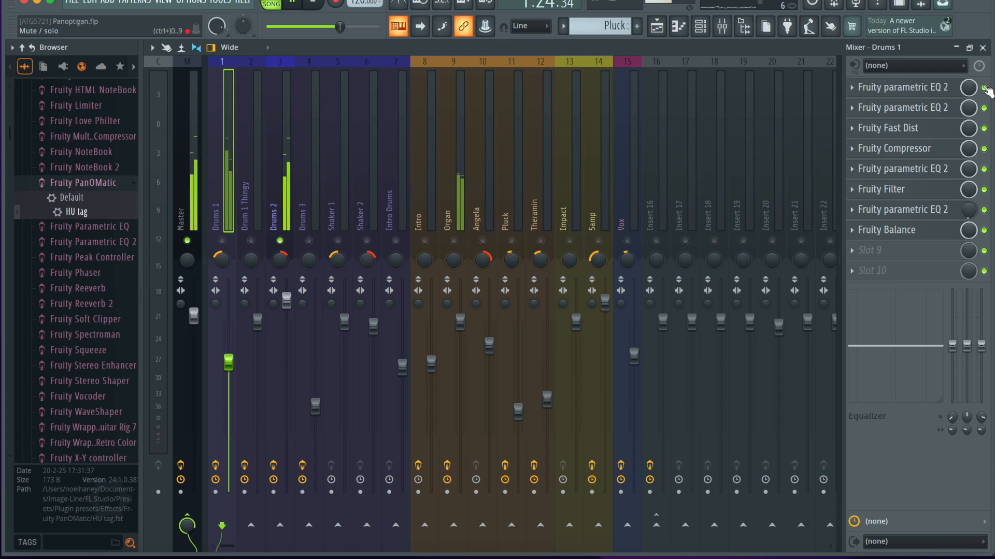
{"action": "key", "text": "space"}
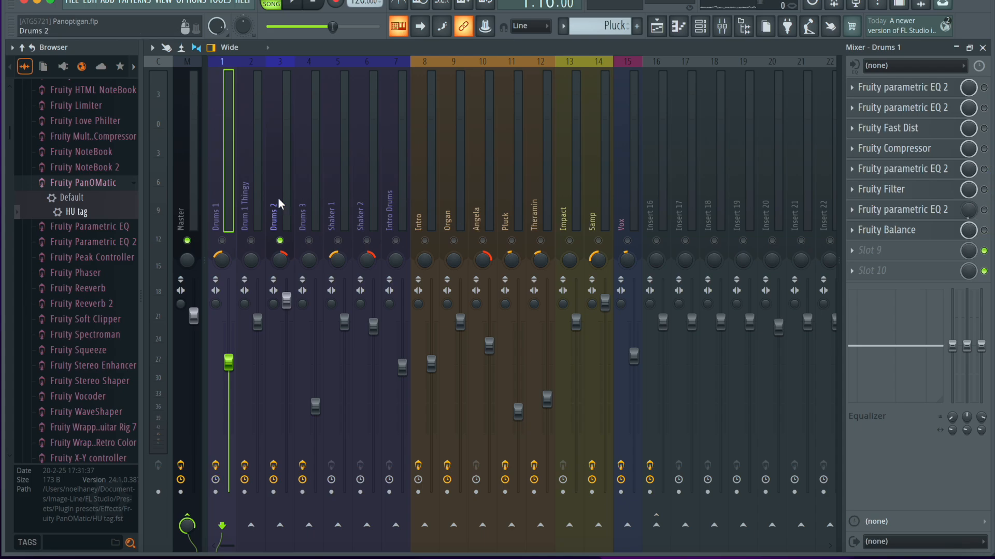
{"action": "left_click", "coordinate": [222, 240]}
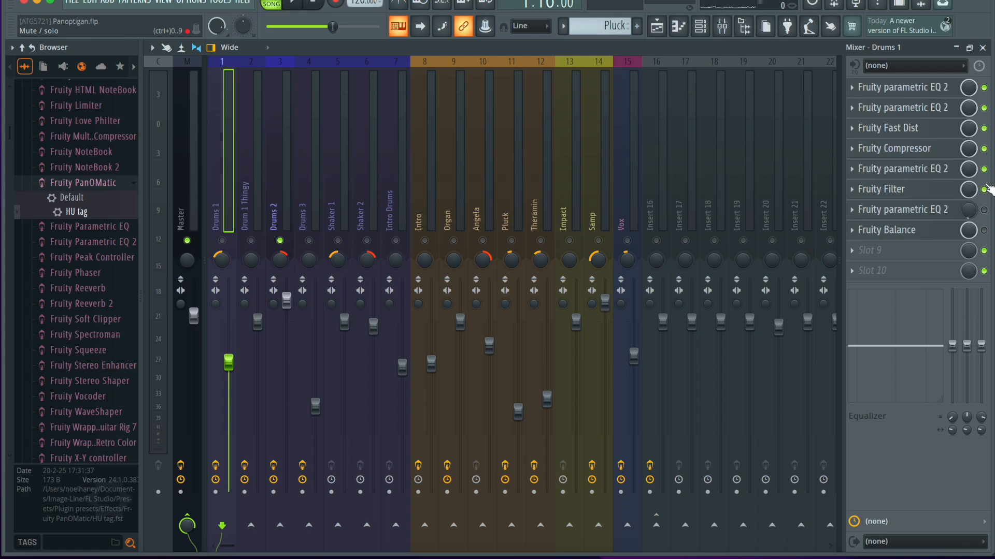
{"action": "left_click", "coordinate": [276, 185]}
{"action": "left_click", "coordinate": [221, 241]}
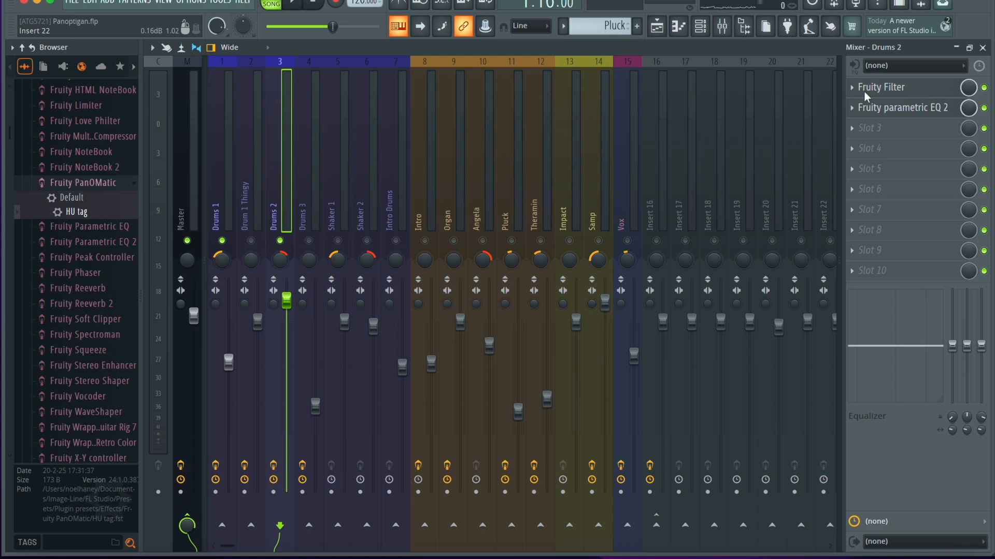
Inspect the Fruity Filter and Fruity parametric EQ 2 on Drums 2, and play Drums 1 and Drums 2 together.
{"action": "left_click", "coordinate": [906, 88]}
{"action": "left_click", "coordinate": [356, 92]}
{"action": "left_click", "coordinate": [912, 108]}
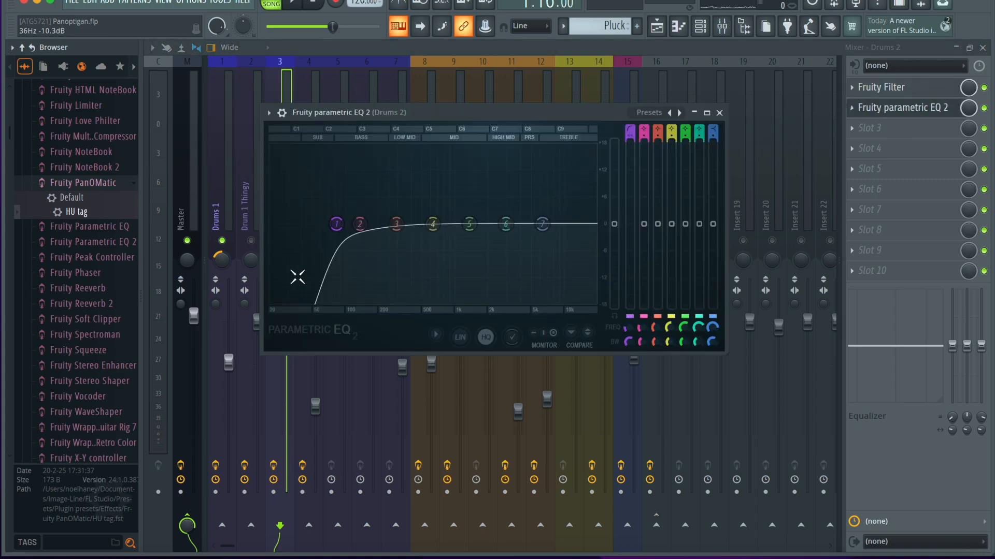
{"action": "left_click", "coordinate": [719, 112]}
{"action": "left_click", "coordinate": [927, 87]}
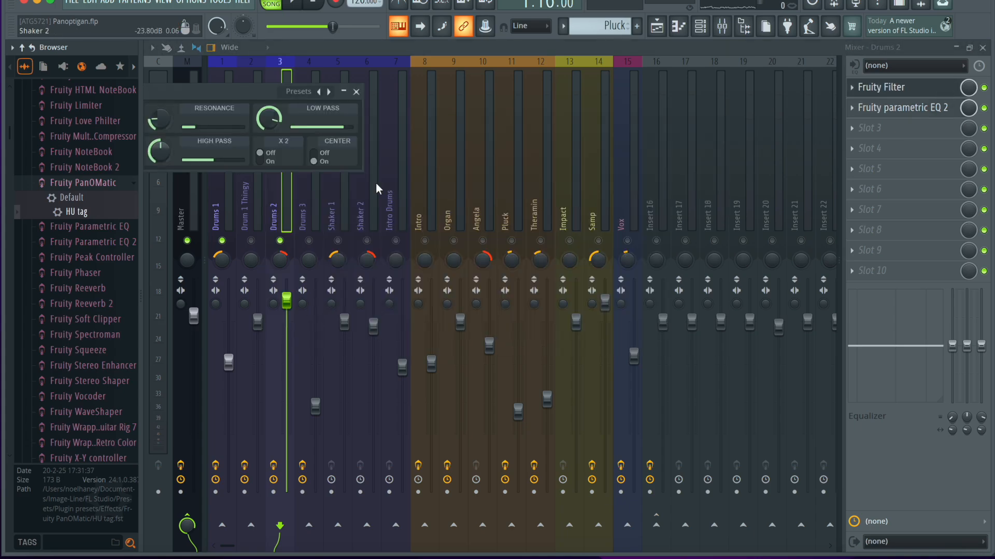
{"action": "left_click", "coordinate": [366, 87]}
{"action": "left_click", "coordinate": [279, 145]}
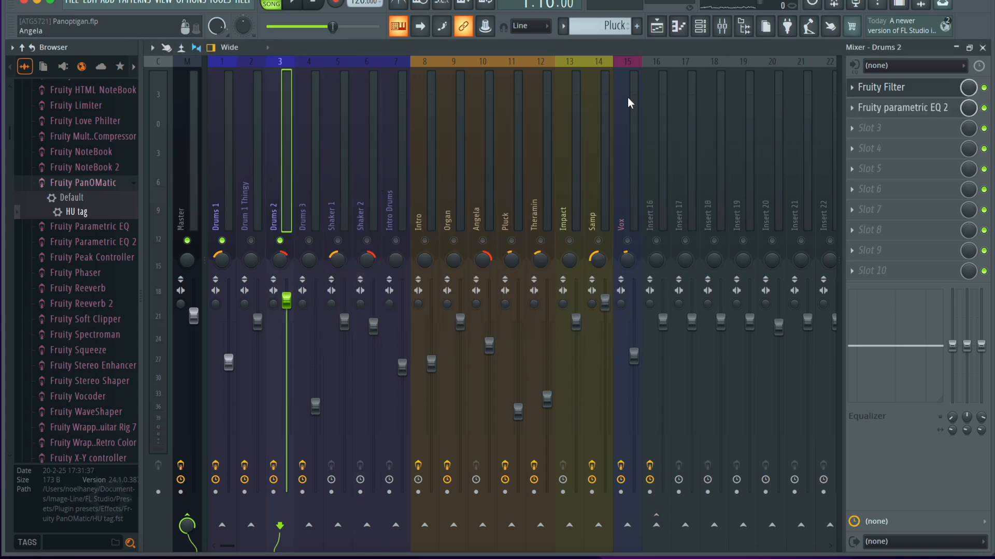
{"action": "key", "text": "space"}
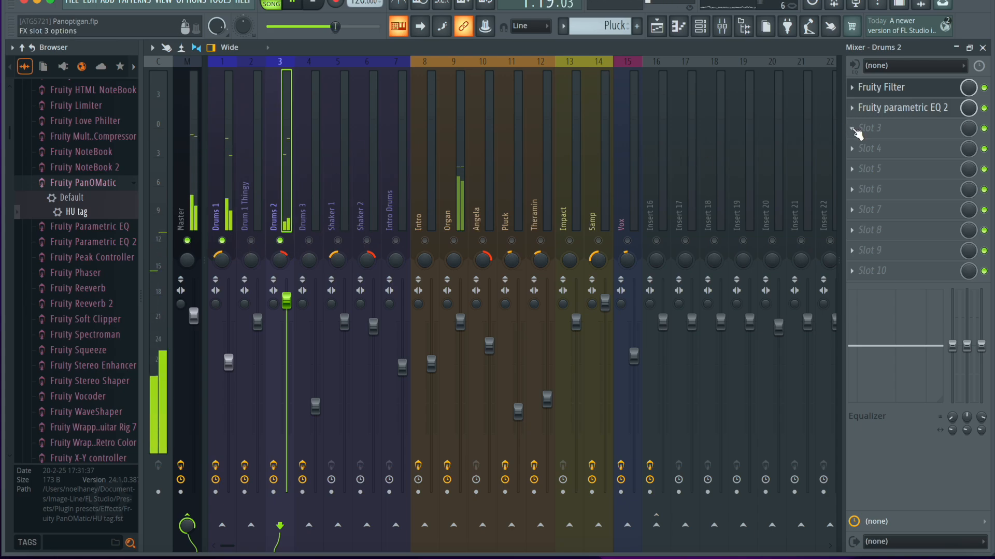
{"action": "key", "text": "space"}
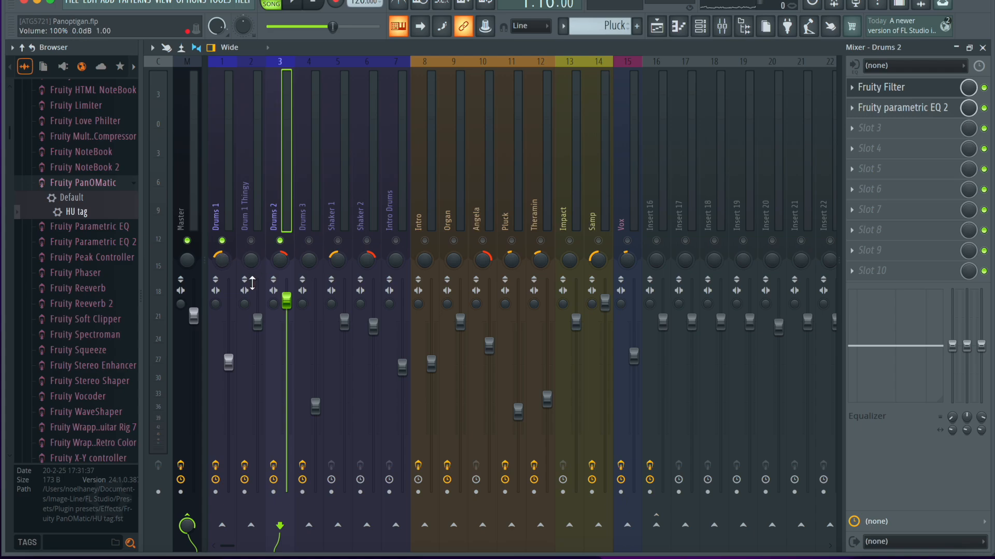
Return to the playlist, play the arrangement from bar 39 and close the Fruity Filter window.
{"action": "left_click", "coordinate": [982, 47]}
{"action": "key", "text": "space"}
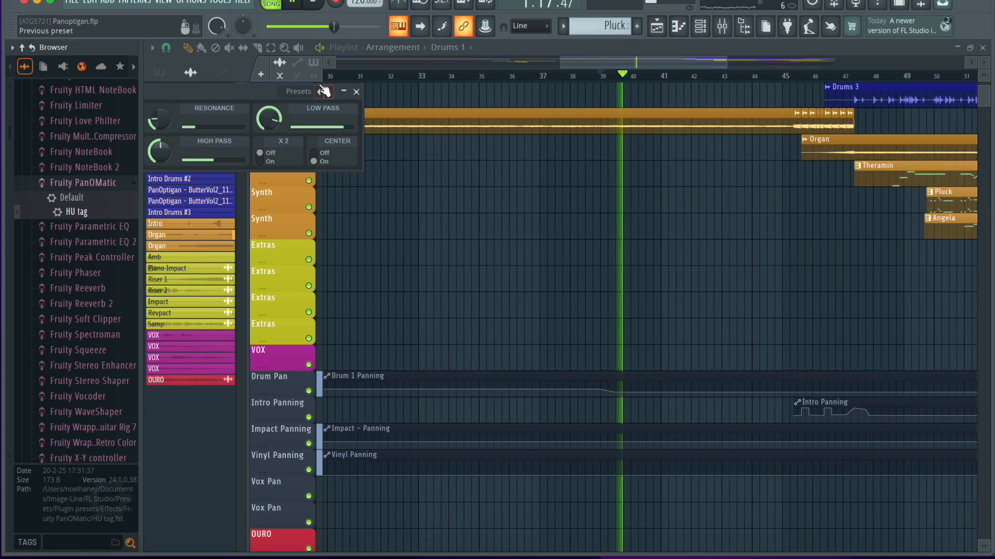
{"action": "left_click", "coordinate": [357, 92]}
{"action": "scroll", "coordinate": [610, 244], "scroll_direction": "down", "scroll_amount": 1}
{"action": "scroll", "coordinate": [610, 244], "scroll_direction": "up", "scroll_amount": 3}
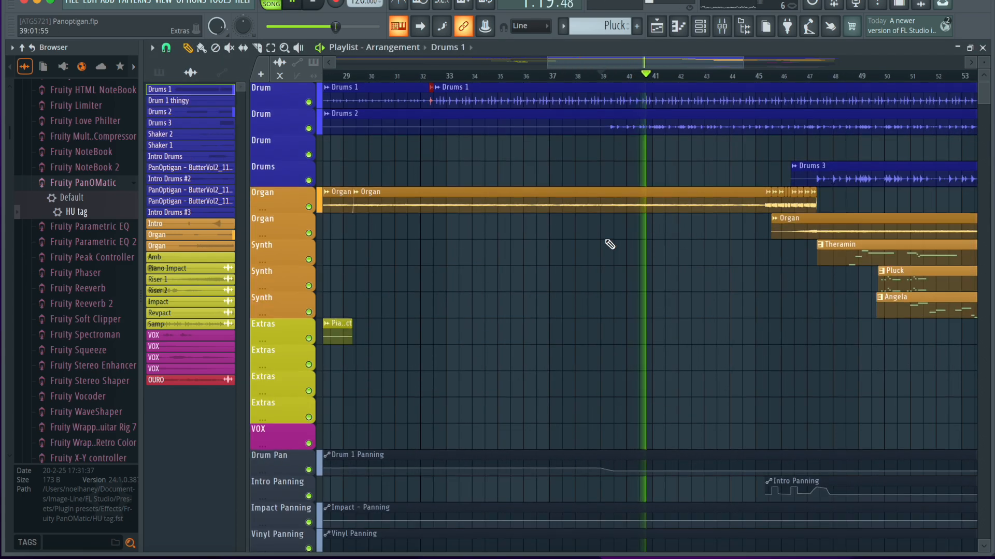
Unmute the Organ mixer track to hear it with Drums 1 and Drums 2, and return to the playlist.
{"action": "key", "text": "F9"}
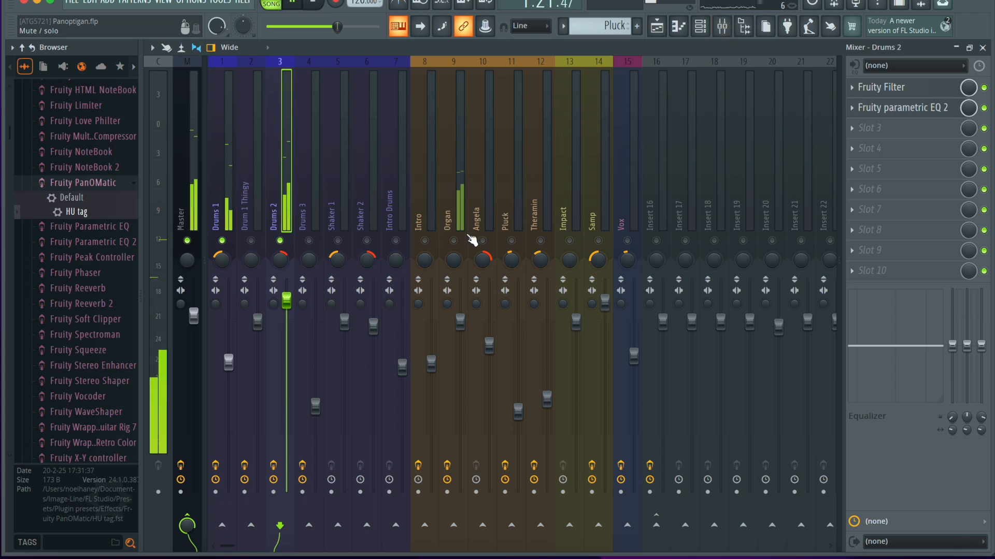
{"action": "left_click", "coordinate": [454, 240]}
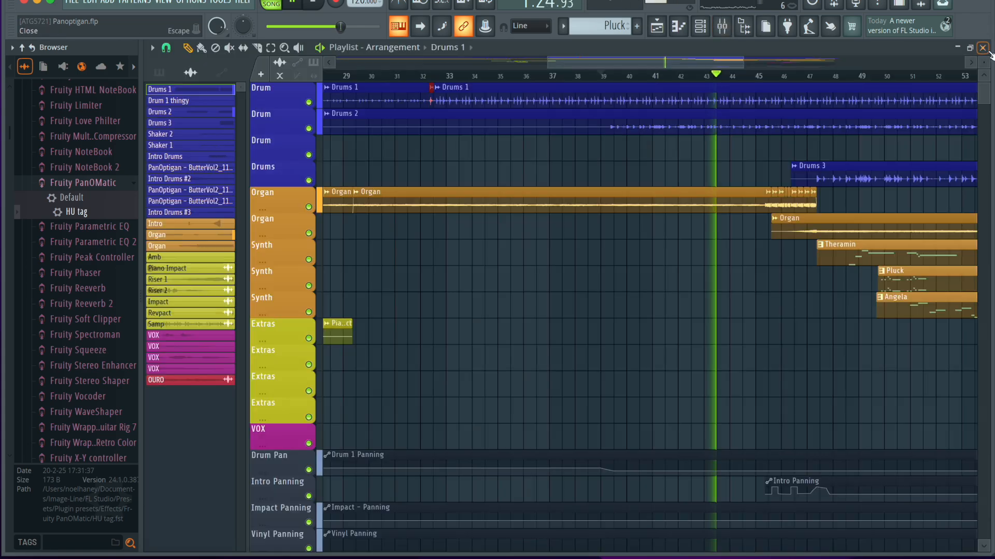
{"action": "key", "text": "F9"}
Stop playback and move the playhead to bar 45, near where the short Intro clips begin on the first Organ track.
{"action": "scroll", "coordinate": [643, 292], "scroll_direction": "down", "scroll_amount": 5}
{"action": "scroll", "coordinate": [643, 291], "scroll_direction": "right", "scroll_amount": 5}
{"action": "scroll", "coordinate": [568, 313], "scroll_direction": "up", "scroll_amount": 3}
{"action": "scroll", "coordinate": [568, 313], "scroll_direction": "down", "scroll_amount": 1}
{"action": "scroll", "coordinate": [567, 314], "scroll_direction": "down", "scroll_amount": 6}
{"action": "scroll", "coordinate": [531, 408], "scroll_direction": "up", "scroll_amount": 2}
{"action": "scroll", "coordinate": [534, 409], "scroll_direction": "down", "scroll_amount": 5}
{"action": "key", "text": "space"}
{"action": "left_click", "coordinate": [523, 76]}
{"action": "scroll", "coordinate": [605, 382], "scroll_direction": "up", "scroll_amount": 2}
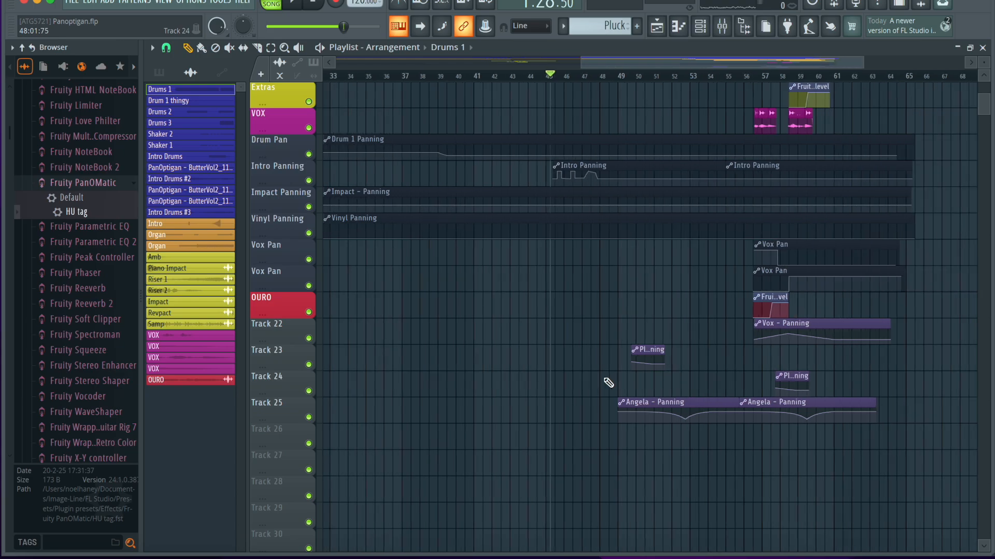
{"action": "scroll", "coordinate": [602, 380], "scroll_direction": "up", "scroll_amount": 8}
{"action": "scroll", "coordinate": [585, 313], "scroll_direction": "up", "scroll_amount": 1}
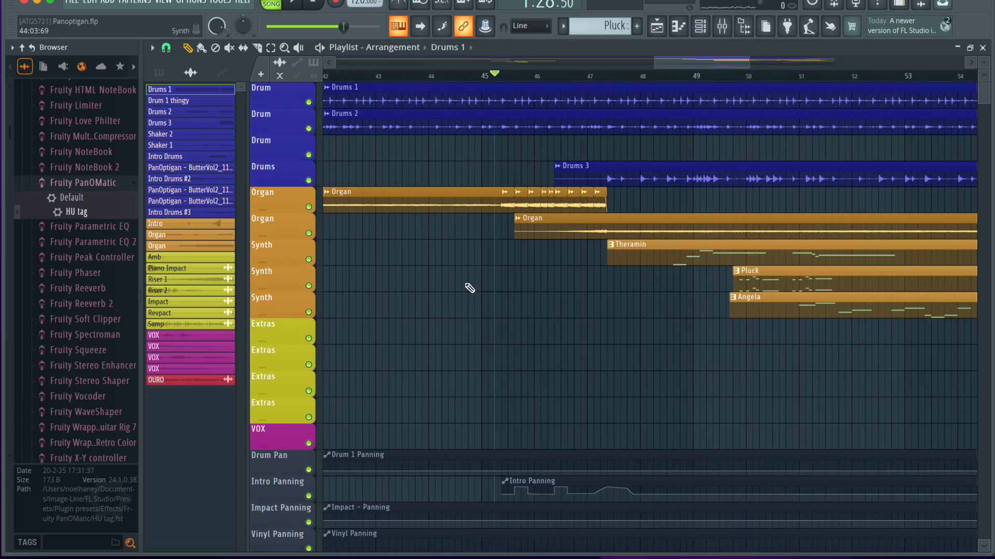
{"action": "scroll", "coordinate": [469, 288], "scroll_direction": "up", "scroll_amount": 3}
{"action": "scroll", "coordinate": [615, 324], "scroll_direction": "right", "scroll_amount": 2}
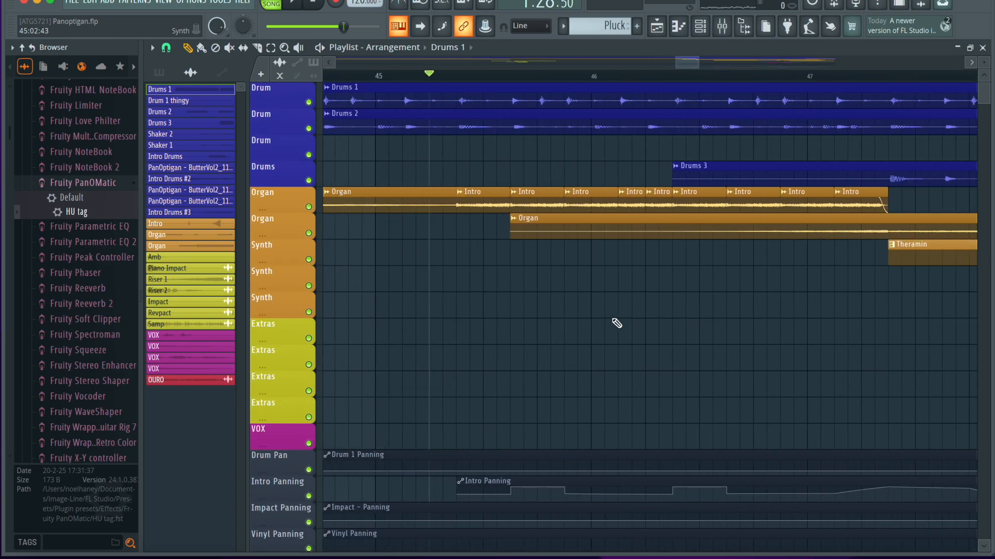
Place the playhead at the start of the first Intro Panning clip and unmute all the mixer tracks.
{"action": "mouse_move", "coordinate": [452, 76]}
{"action": "left_mouse_down"}
{"action": "mouse_move", "coordinate": [441, 77]}
{"action": "mouse_move", "coordinate": [454, 77]}
{"action": "left_mouse_up"}
{"action": "left_click", "coordinate": [724, 27]}
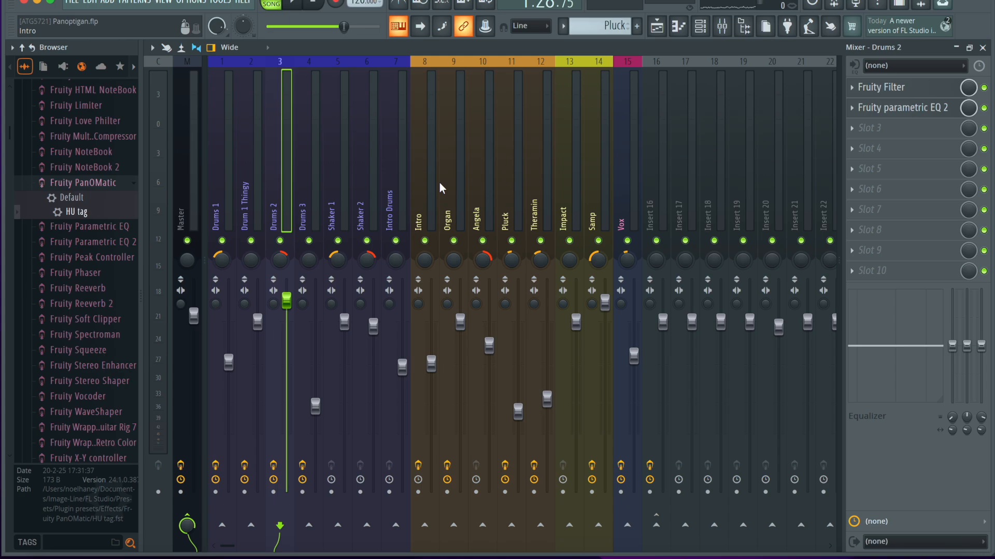
{"action": "left_click", "coordinate": [982, 47]}
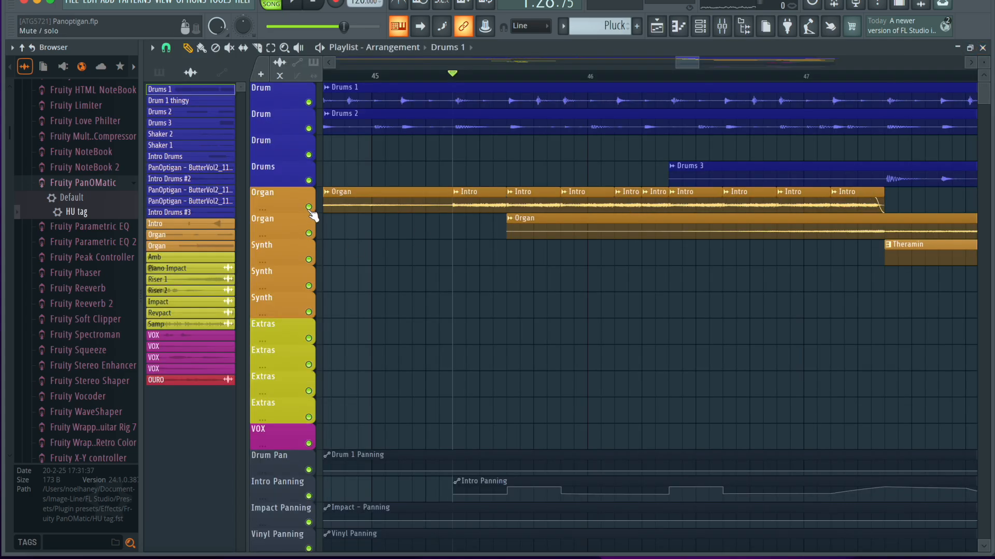
Solo the first Organ playlist track and play its Intro clips without the panning automation.
{"action": "right_click", "coordinate": [309, 208]}
{"action": "key", "text": "space"}
{"action": "scroll", "coordinate": [599, 317], "scroll_direction": "down", "scroll_amount": 2}
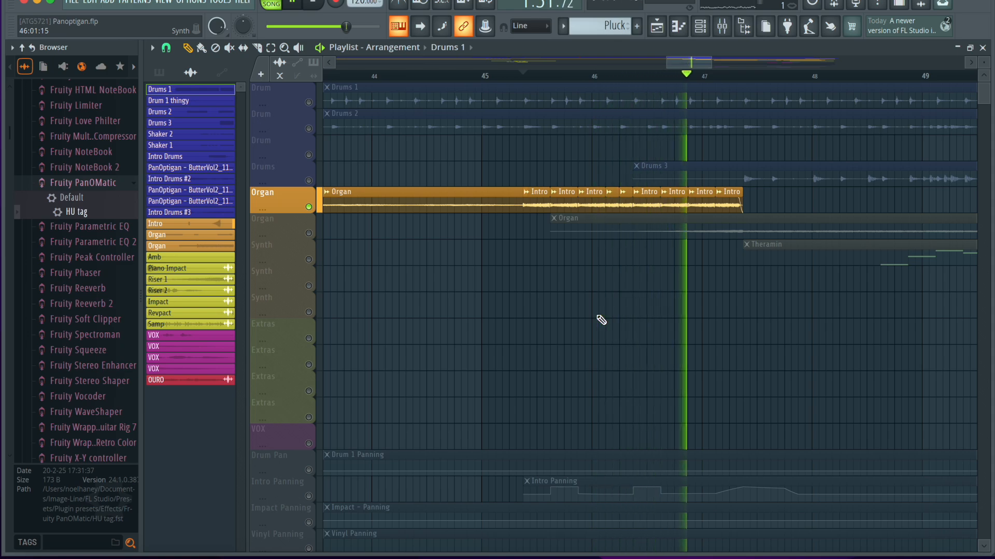
{"action": "key", "text": "space"}
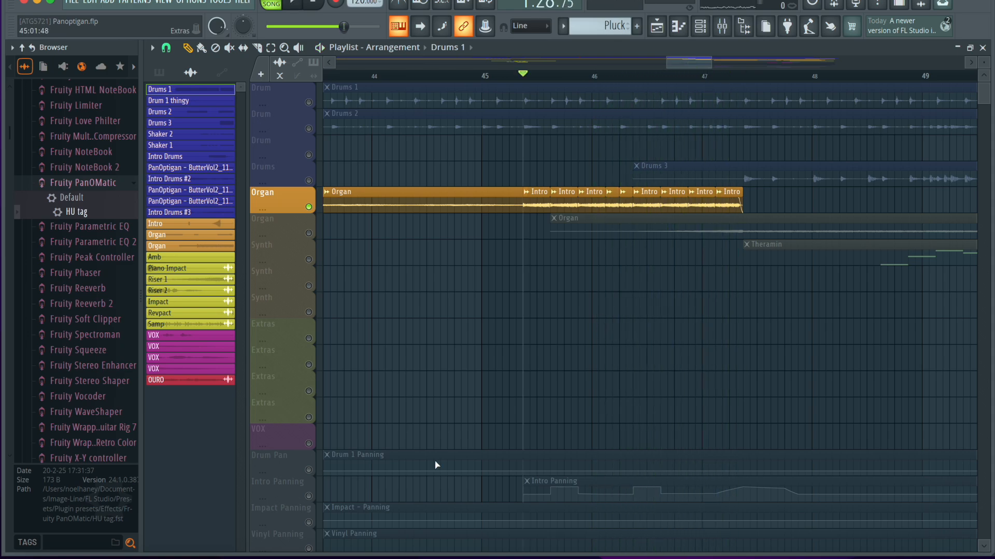
Enable the Intro Panning track alongside the soloed Organ track and replay the Intro clips with their panning.
{"action": "left_click", "coordinate": [306, 498]}
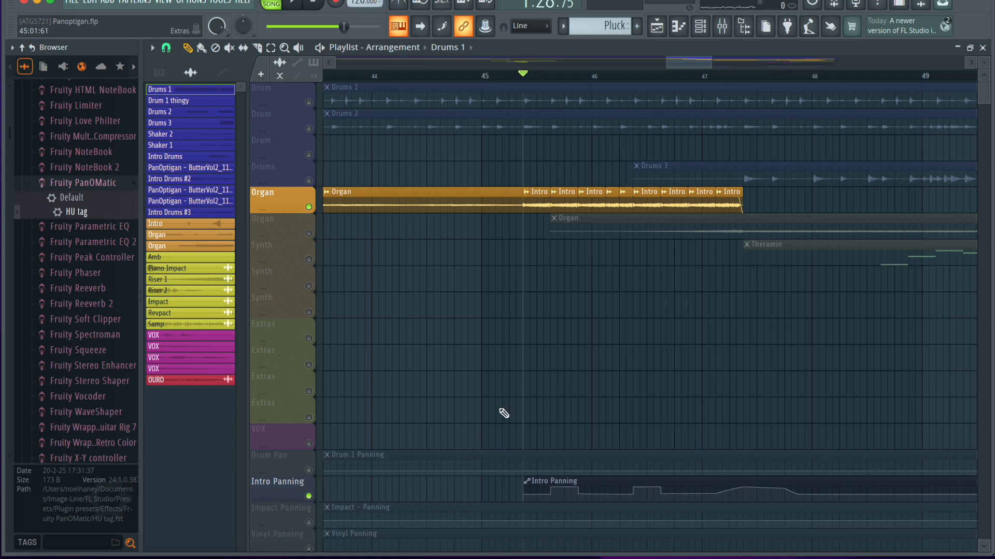
{"action": "scroll", "coordinate": [505, 413], "scroll_direction": "down", "scroll_amount": 3}
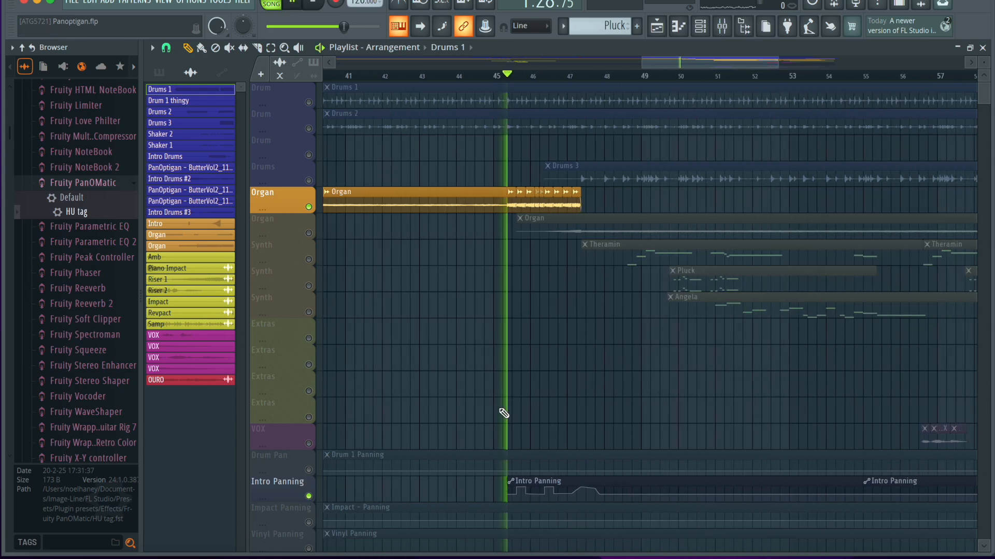
{"action": "key", "text": "space"}
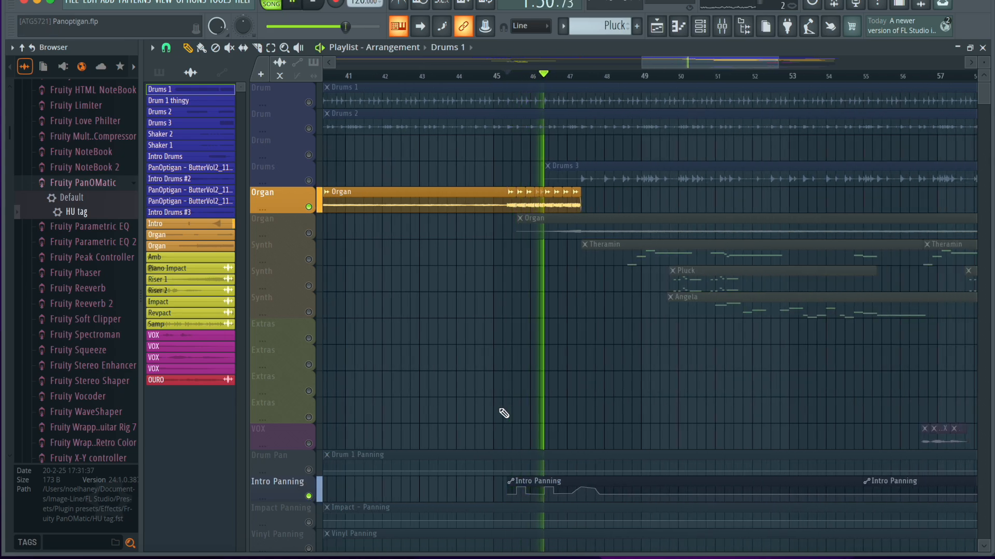
{"action": "key", "text": "space"}
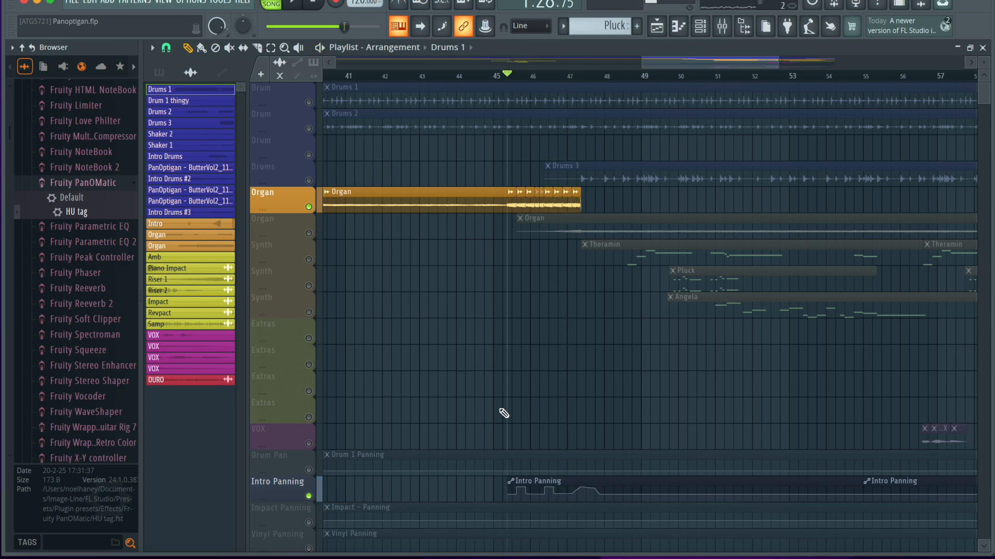
Restore all playlist tracks, solo the second Organ track and play it from 45:03:00.
{"action": "left_click", "coordinate": [309, 181], "text": "ctrl"}
{"action": "left_click", "coordinate": [308, 180], "text": "ctrl"}
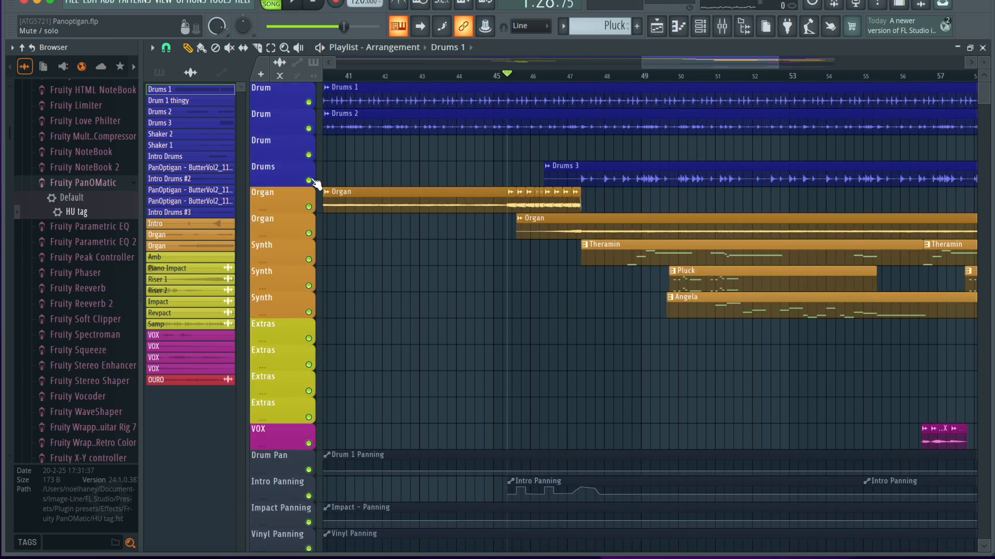
{"action": "left_click", "coordinate": [309, 233], "text": "ctrl"}
{"action": "left_click", "coordinate": [516, 77]}
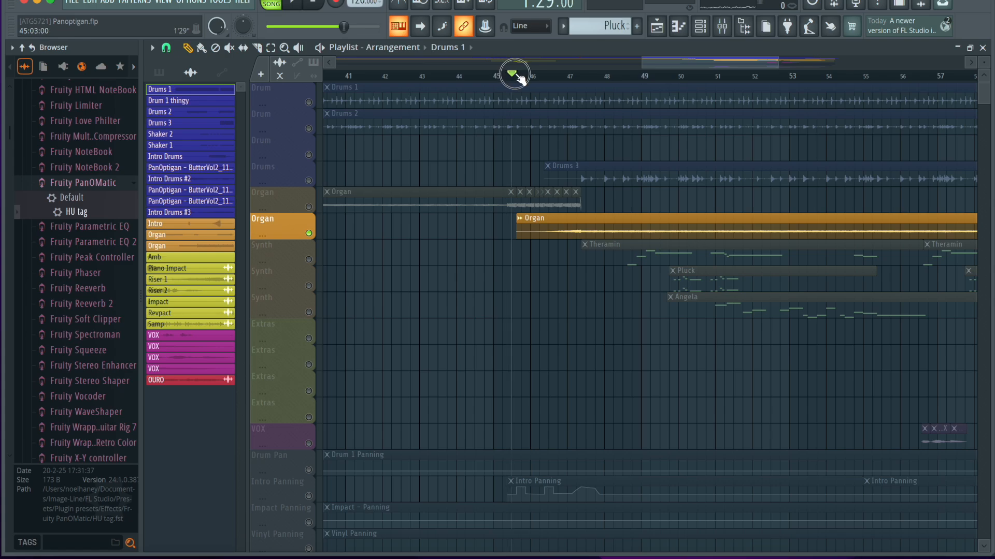
{"action": "key", "text": "space"}
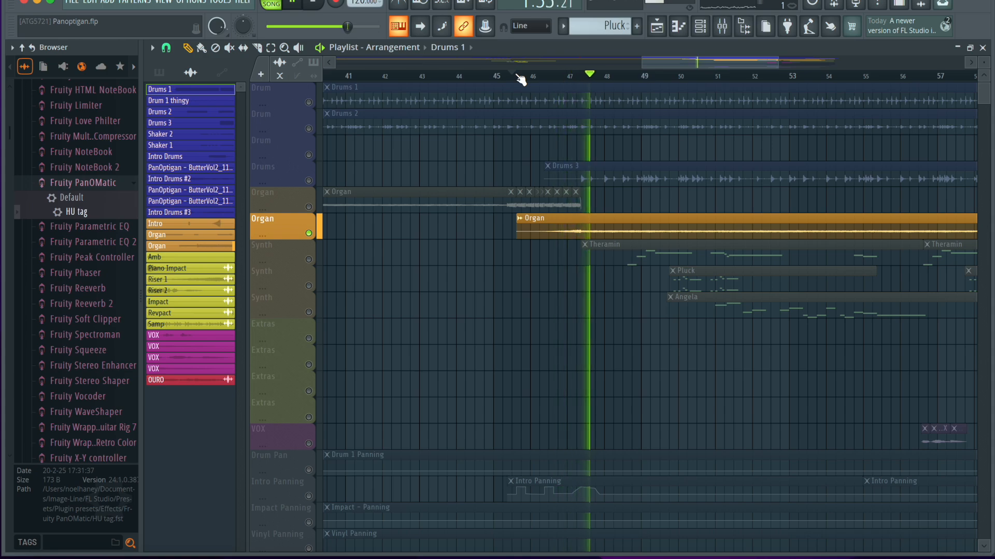
{"action": "key", "text": "space"}
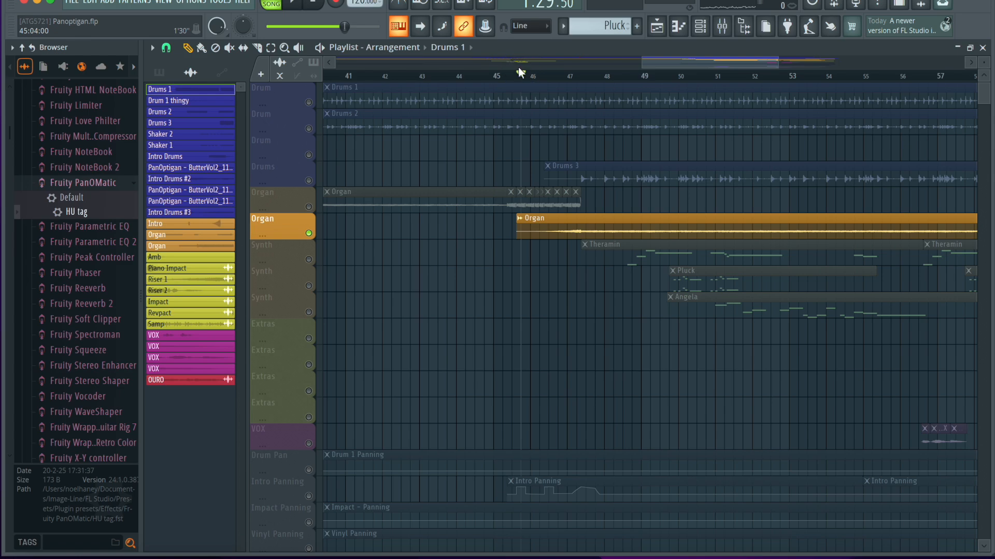
Play the soloed second Organ track from 47:02:00.
{"action": "left_click_drag", "start_coordinate": [576, 78], "coordinate": [579, 81]}
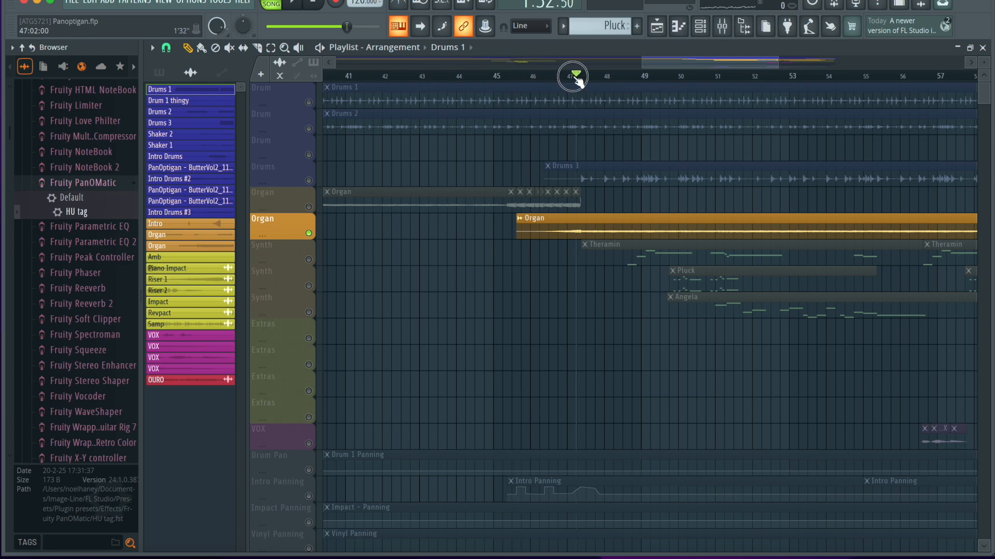
{"action": "key", "text": "space"}
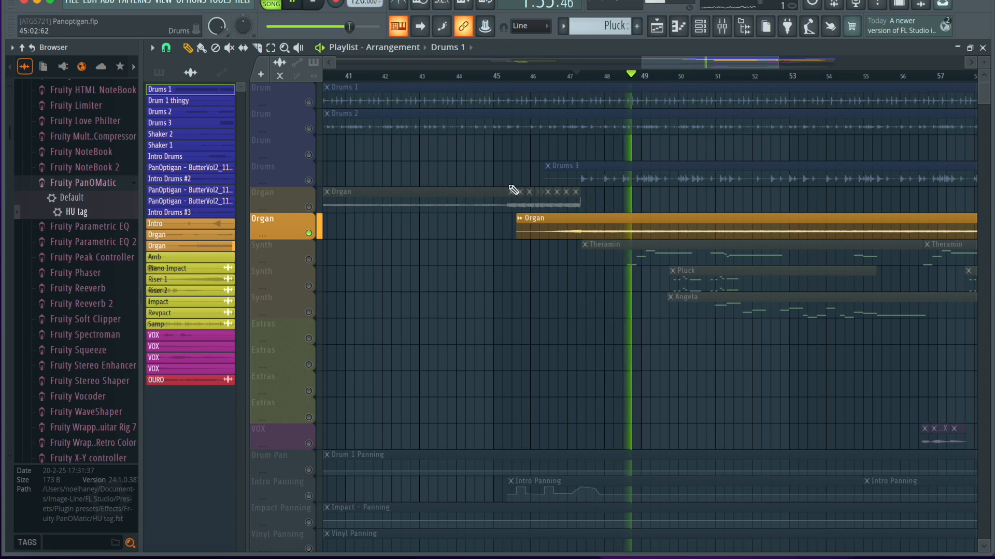
{"action": "key", "text": "space"}
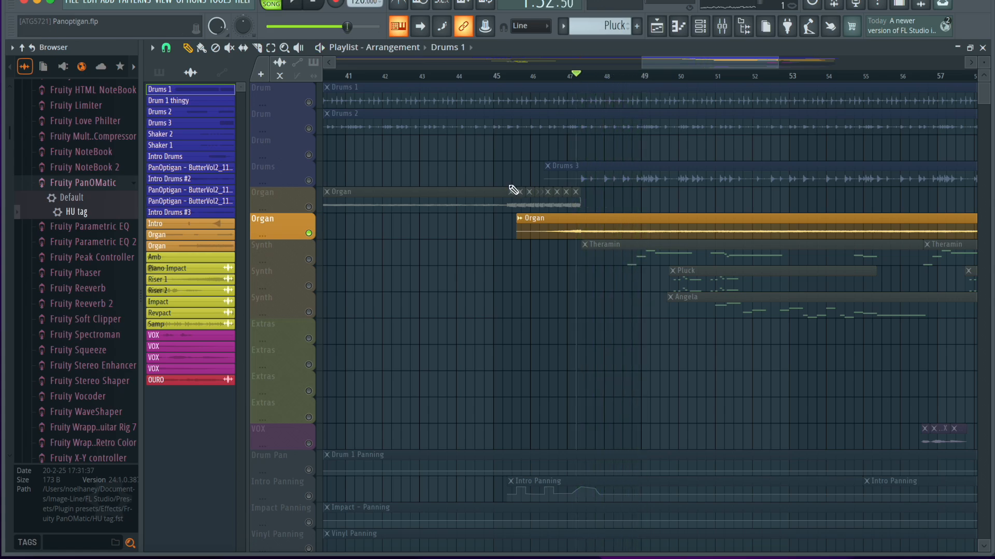
Mute the second Organ track and leave only the Drums 3 track enabled, playing it from 47:02:00.
{"action": "left_click", "coordinate": [309, 181]}
{"action": "left_click", "coordinate": [309, 128]}
{"action": "left_click", "coordinate": [310, 102]}
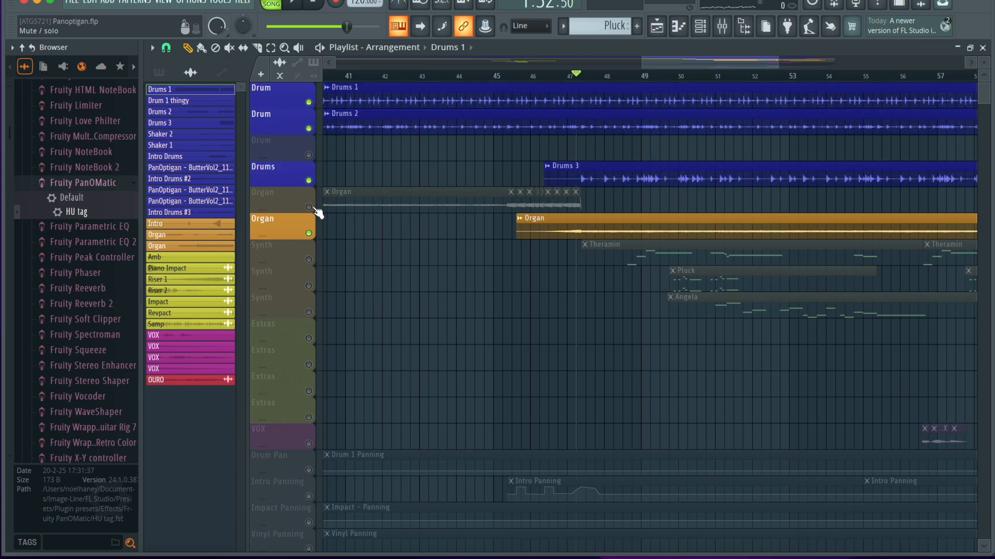
{"action": "left_click", "coordinate": [310, 233]}
{"action": "left_click", "coordinate": [309, 128]}
{"action": "left_click", "coordinate": [309, 102]}
{"action": "key", "text": "space"}
Bypass Fruity Blood Overdrive, Fruity parametric EQ 2 and Fruity Balance on the Drums 3 mixer track during playback, and stop back in the playlist.
{"action": "scroll", "coordinate": [491, 284], "scroll_direction": "right", "scroll_amount": 3}
{"action": "scroll", "coordinate": [492, 284], "scroll_direction": "up", "scroll_amount": 3}
{"action": "key", "text": "F9"}
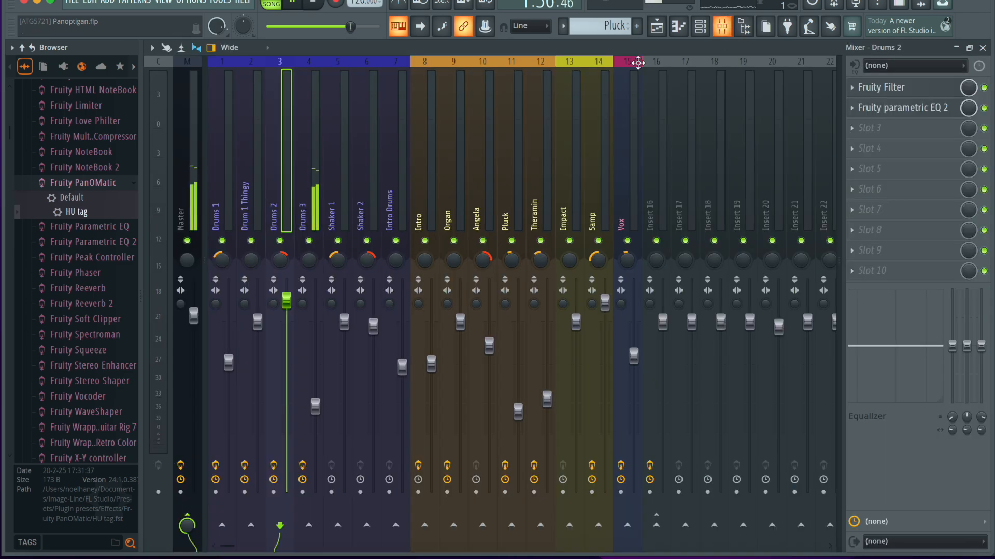
{"action": "left_click", "coordinate": [984, 88]}
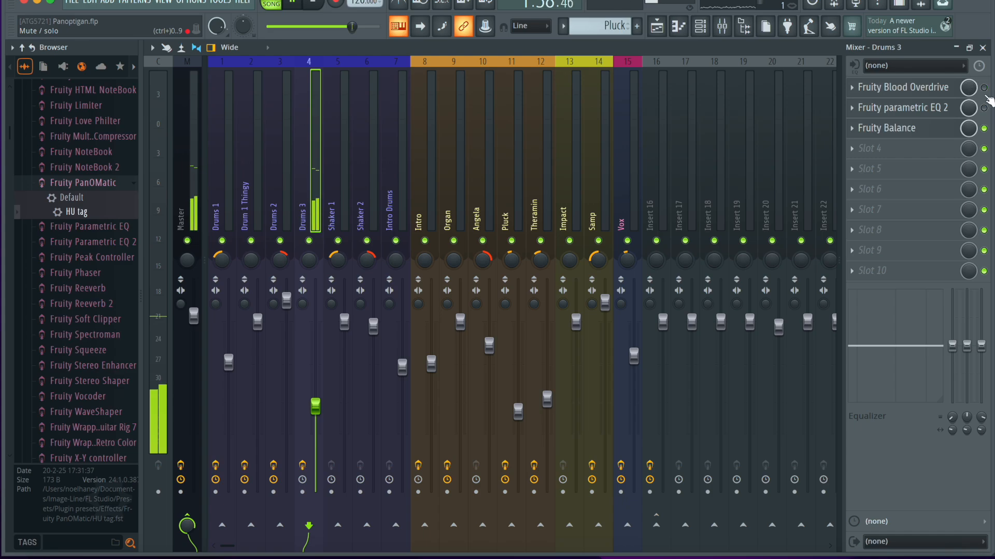
{"action": "left_click", "coordinate": [984, 108]}
{"action": "left_click", "coordinate": [984, 128]}
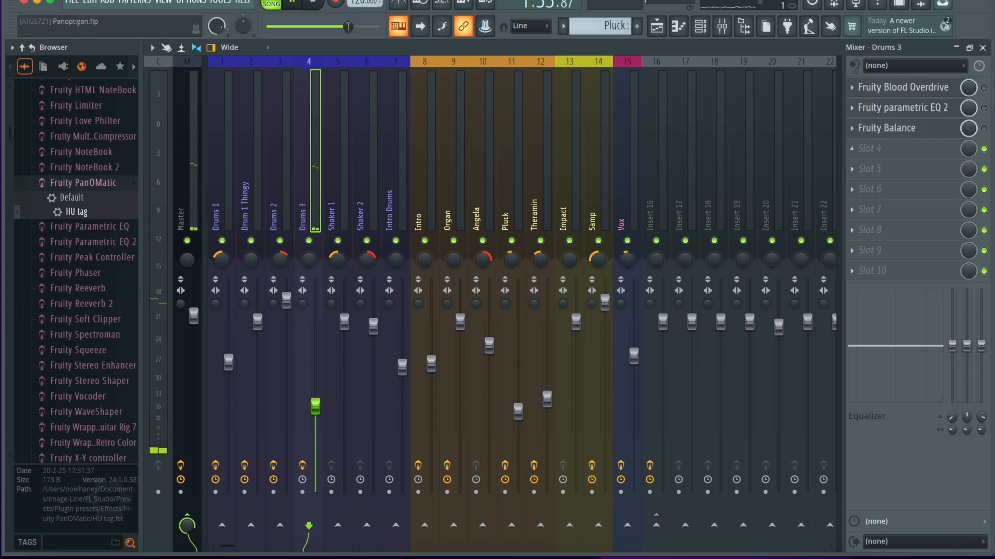
{"action": "left_click", "coordinate": [982, 48]}
{"action": "scroll", "coordinate": [564, 262], "scroll_direction": "up", "scroll_amount": 2}
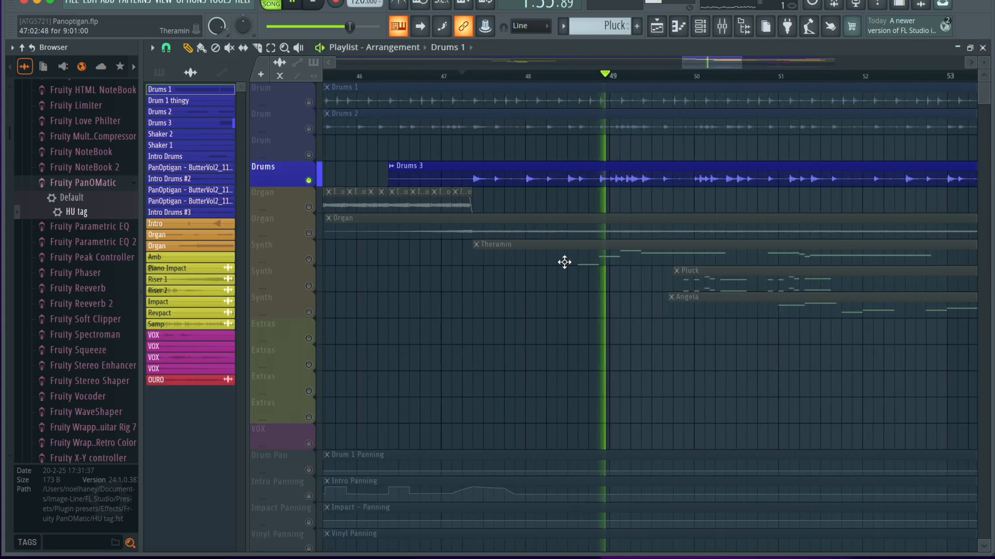
{"action": "key", "text": "space"}
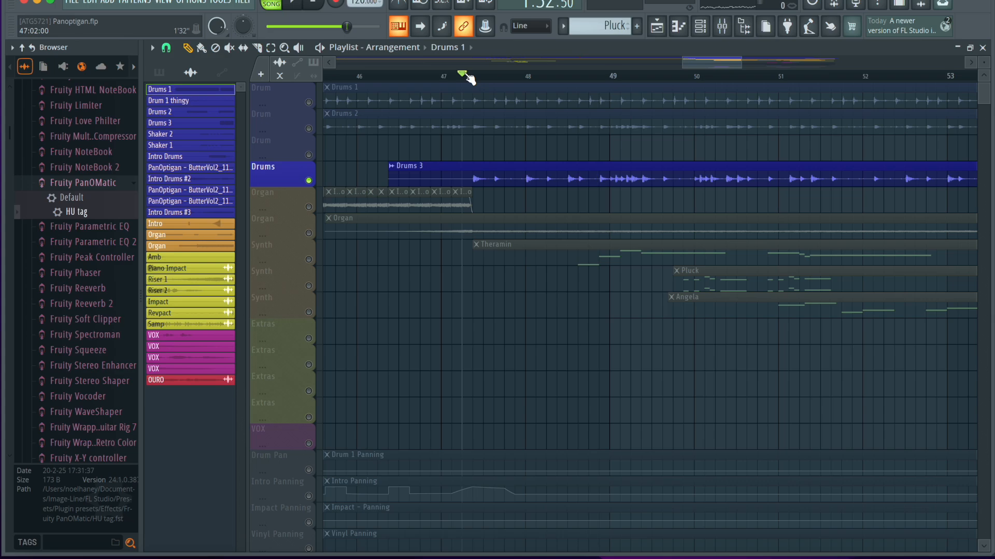
Re-enable Fruity Blood Overdrive, Fruity parametric EQ 2 and Fruity Balance on the Drums 3 mixer track and play the part from 47:02:00.
{"action": "left_click", "coordinate": [722, 26]}
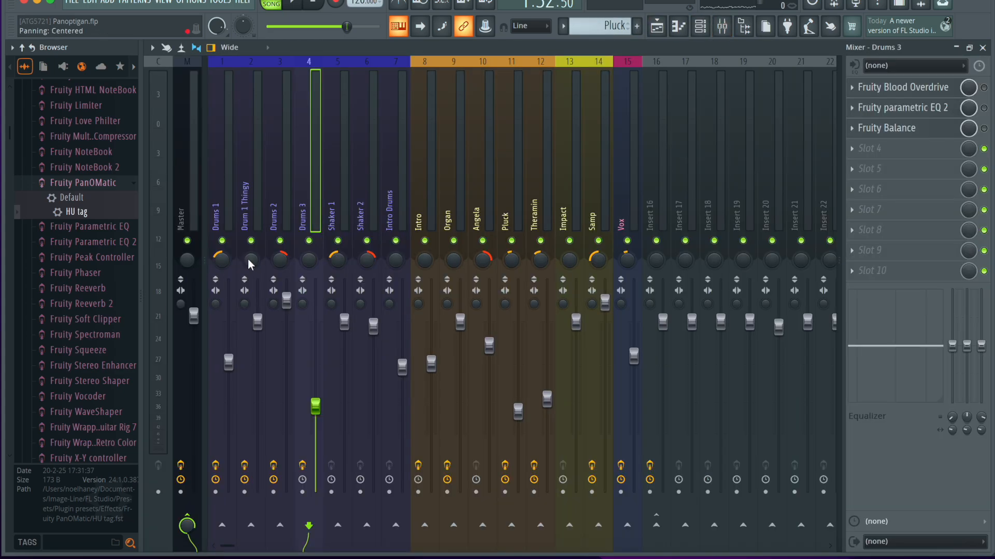
{"action": "left_click", "coordinate": [984, 88]}
{"action": "left_click", "coordinate": [983, 108]}
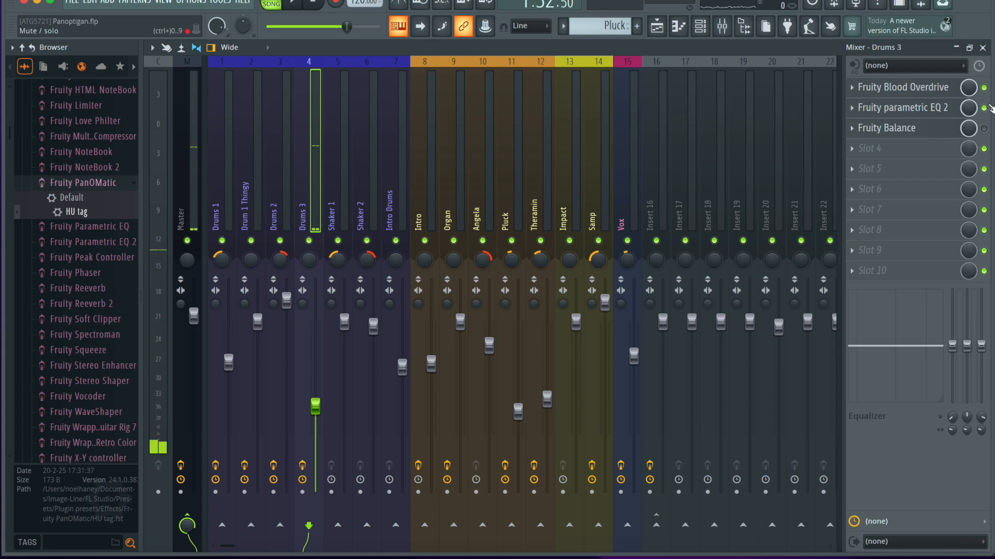
{"action": "left_click", "coordinate": [983, 47]}
{"action": "key", "text": "space"}
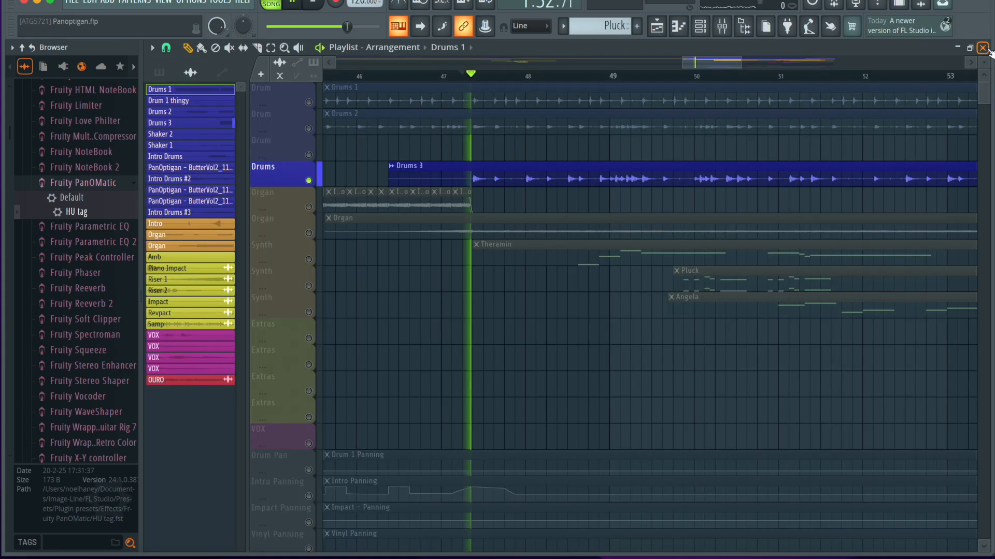
{"action": "left_click", "coordinate": [722, 25]}
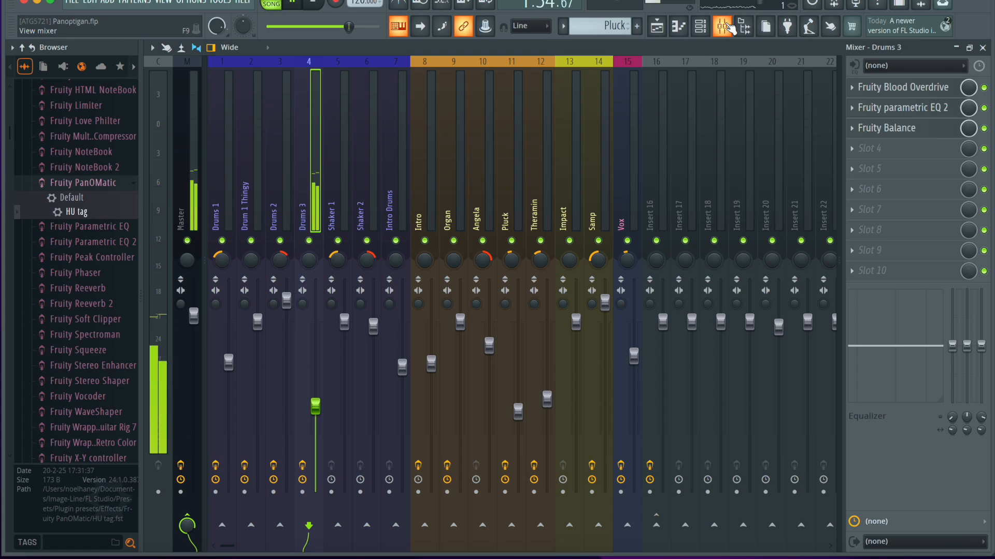
{"action": "left_click", "coordinate": [725, 27]}
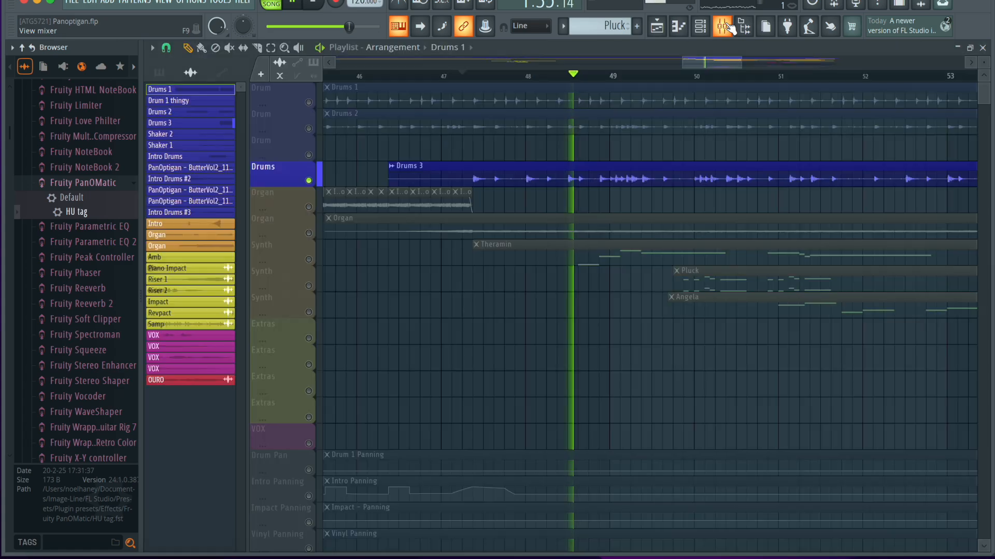
Unmute the Drums 1 and Drums 2 playlist tracks and play them together with Drums 3 from 47:02:00.
{"action": "left_click", "coordinate": [310, 129]}
{"action": "left_click", "coordinate": [309, 102]}
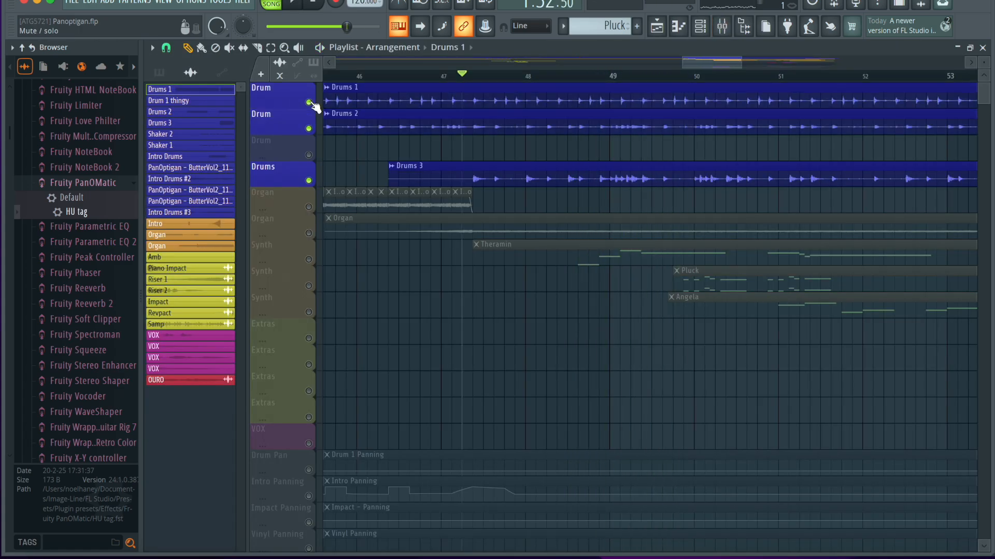
{"action": "scroll", "coordinate": [546, 383], "scroll_direction": "down", "scroll_amount": 2}
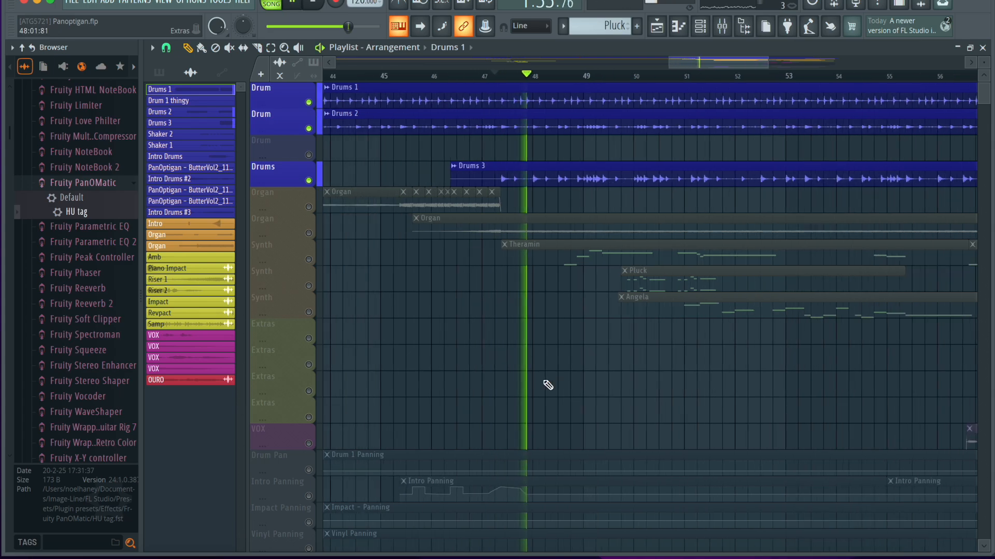
{"action": "scroll", "coordinate": [543, 382], "scroll_direction": "down", "scroll_amount": 2}
{"action": "scroll", "coordinate": [421, 311], "scroll_direction": "down", "scroll_amount": 3}
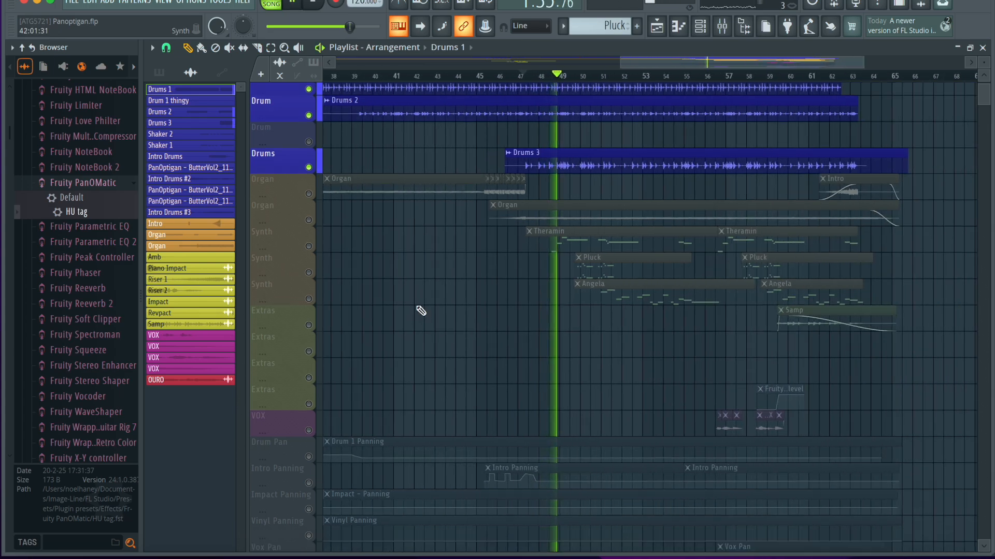
{"action": "scroll", "coordinate": [365, 208], "scroll_direction": "down", "scroll_amount": 6}
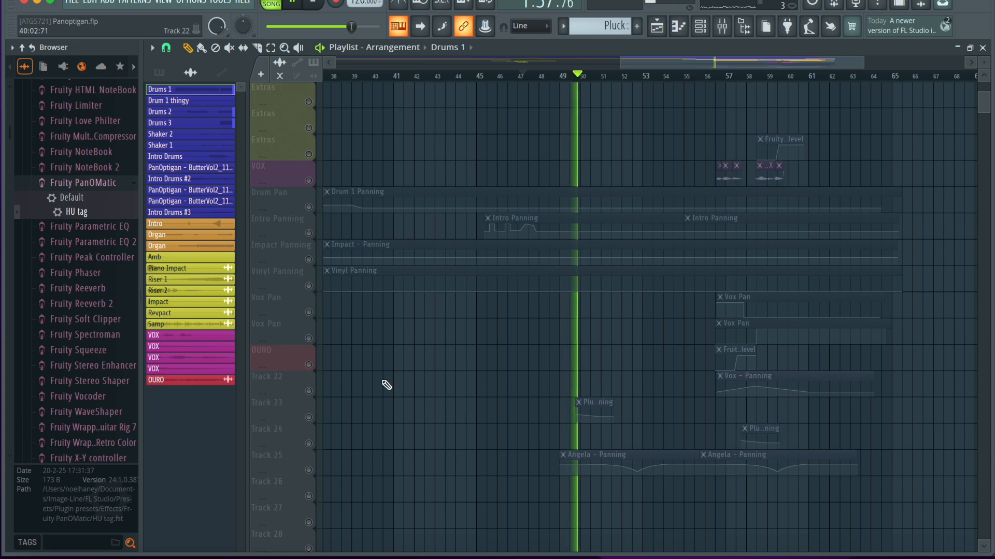
{"action": "scroll", "coordinate": [545, 393], "scroll_direction": "up", "scroll_amount": 3}
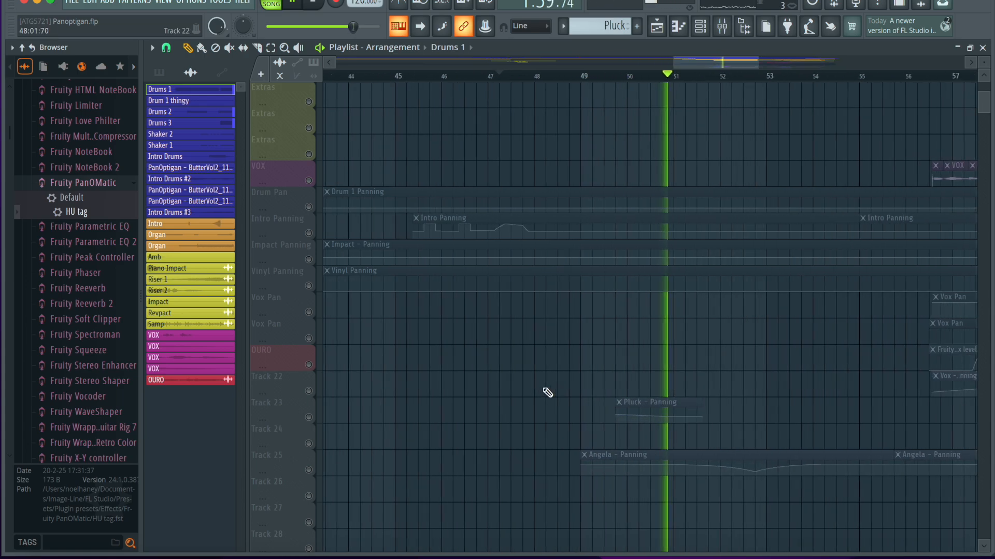
{"action": "key", "text": "space"}
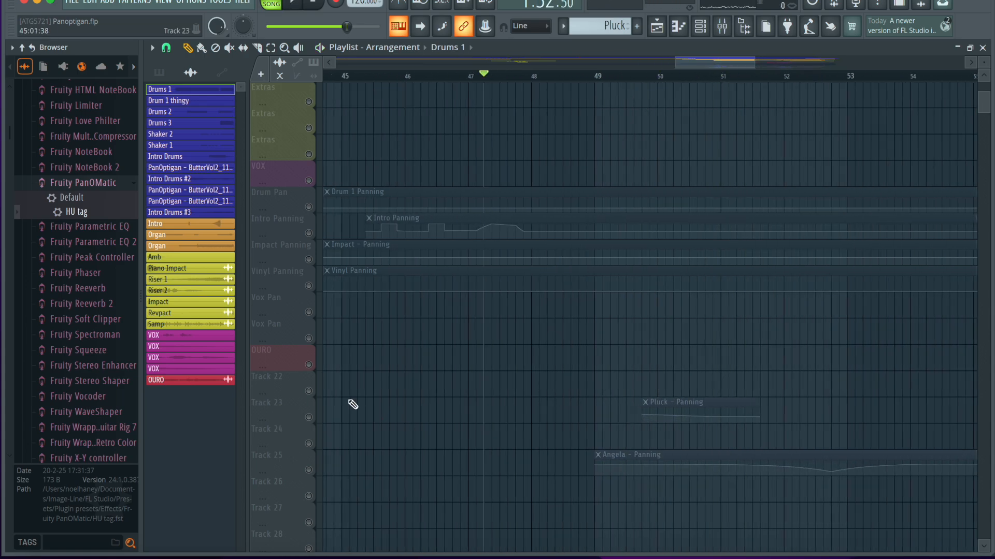
Unmute both Organ tracks alongside the drums and move the playback position back to bar 46.
{"action": "scroll", "coordinate": [353, 405], "scroll_direction": "down", "scroll_amount": 3}
{"action": "scroll", "coordinate": [359, 406], "scroll_direction": "up", "scroll_amount": 6}
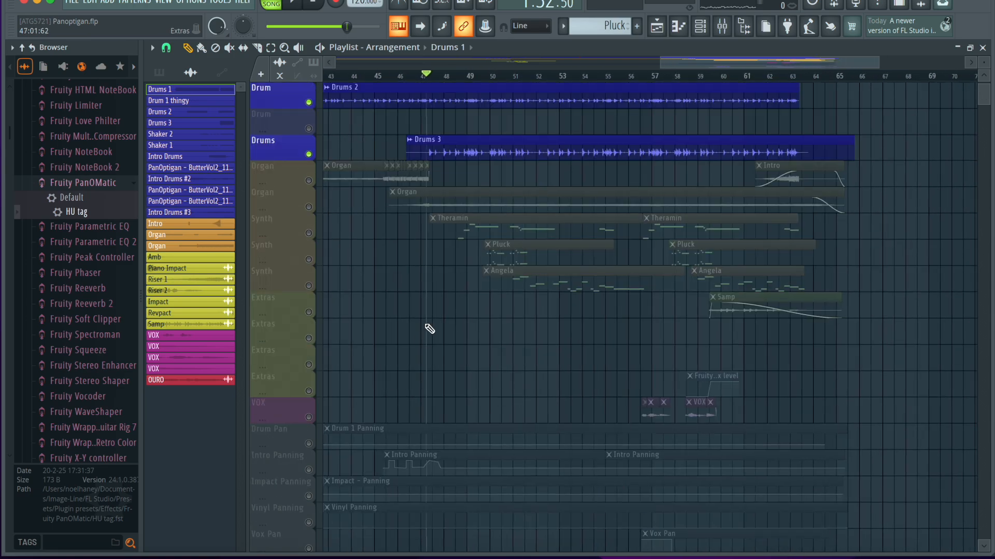
{"action": "scroll", "coordinate": [429, 329], "scroll_direction": "up", "scroll_amount": 2}
{"action": "left_click", "coordinate": [308, 207]}
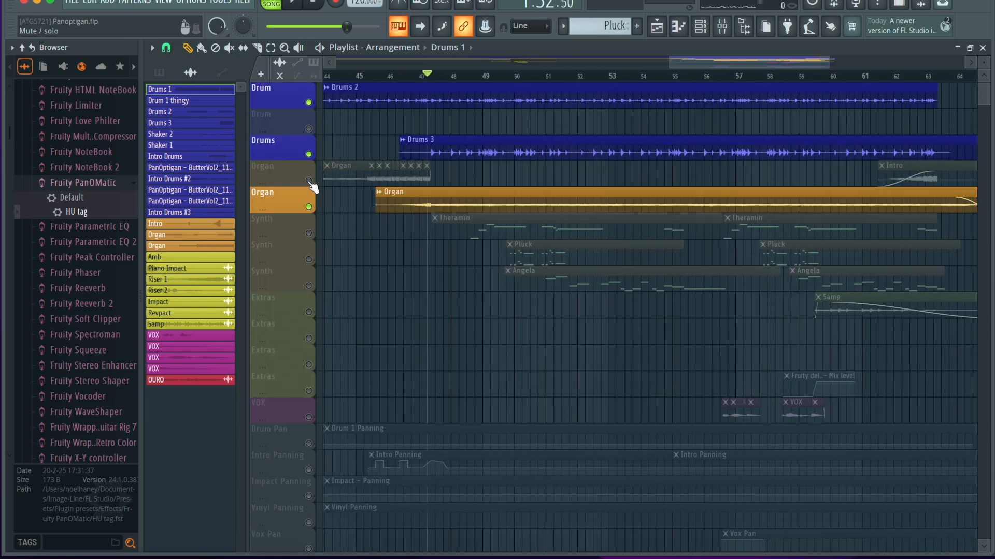
{"action": "left_click", "coordinate": [308, 181]}
{"action": "left_click", "coordinate": [395, 76]}
Enable the Drum Pan and Intro Panning automation tracks in the playlist.
{"action": "scroll", "coordinate": [409, 319], "scroll_direction": "down", "scroll_amount": 4}
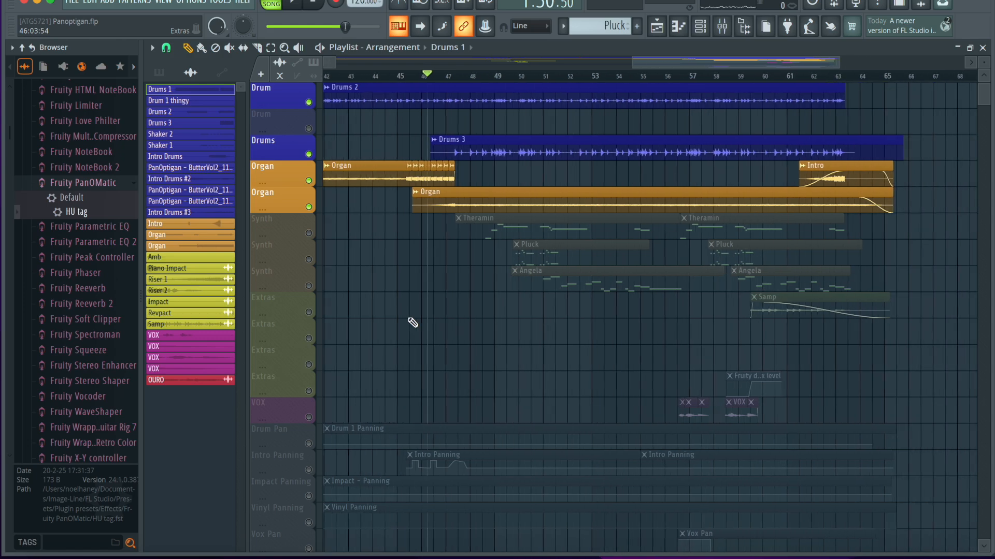
{"action": "scroll", "coordinate": [409, 319], "scroll_direction": "left", "scroll_amount": 3}
{"action": "scroll", "coordinate": [409, 319], "scroll_direction": "up", "scroll_amount": 1}
{"action": "scroll", "coordinate": [413, 322], "scroll_direction": "right", "scroll_amount": 3}
{"action": "left_click", "coordinate": [309, 471]}
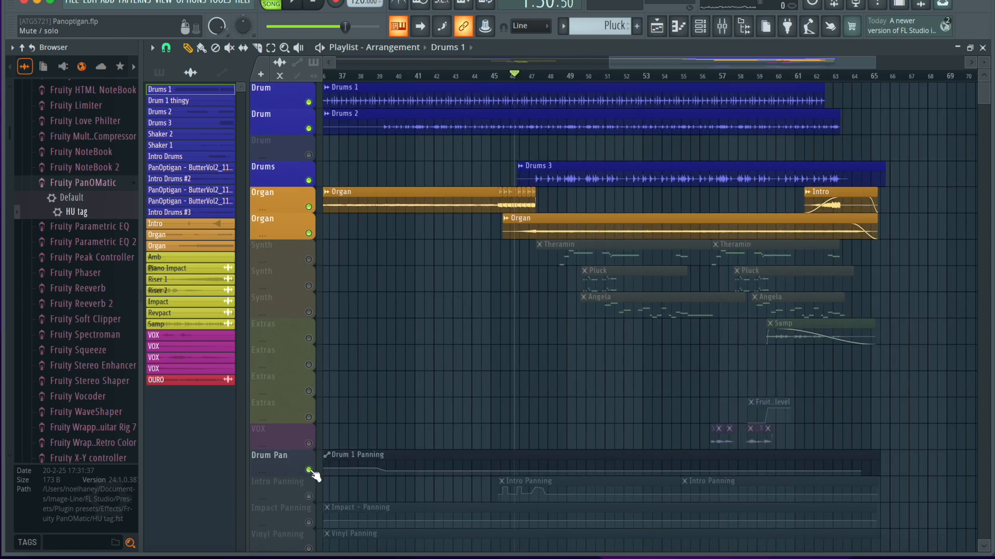
{"action": "left_click", "coordinate": [309, 497]}
Play the drums and organs with their panning automation from bar 46 to about bar 50, and stop.
{"action": "scroll", "coordinate": [316, 503], "scroll_direction": "down", "scroll_amount": 2}
{"action": "key", "text": "space"}
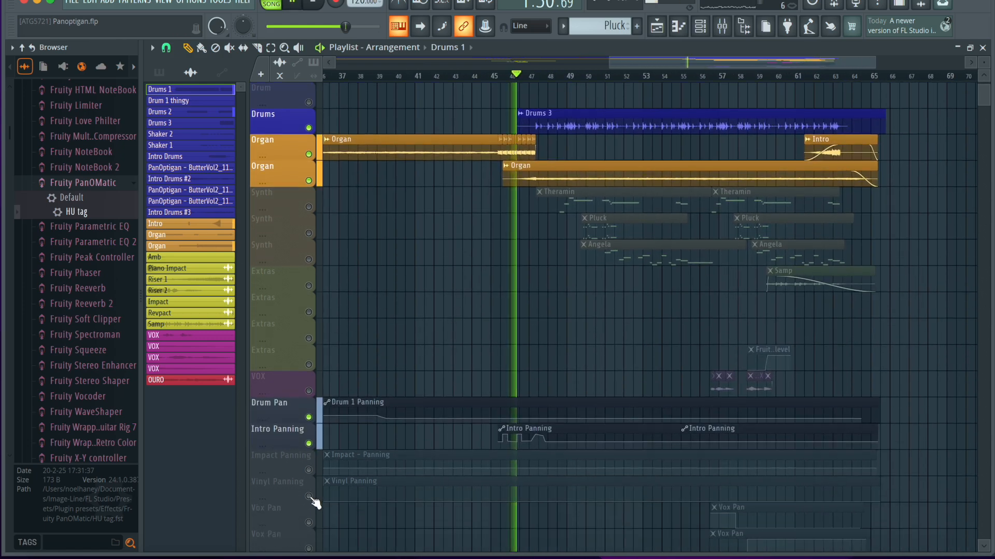
{"action": "scroll", "coordinate": [555, 278], "scroll_direction": "up", "scroll_amount": 2}
{"action": "scroll", "coordinate": [555, 278], "scroll_direction": "up", "scroll_amount": 3}
{"action": "scroll", "coordinate": [551, 366], "scroll_direction": "up", "scroll_amount": 1}
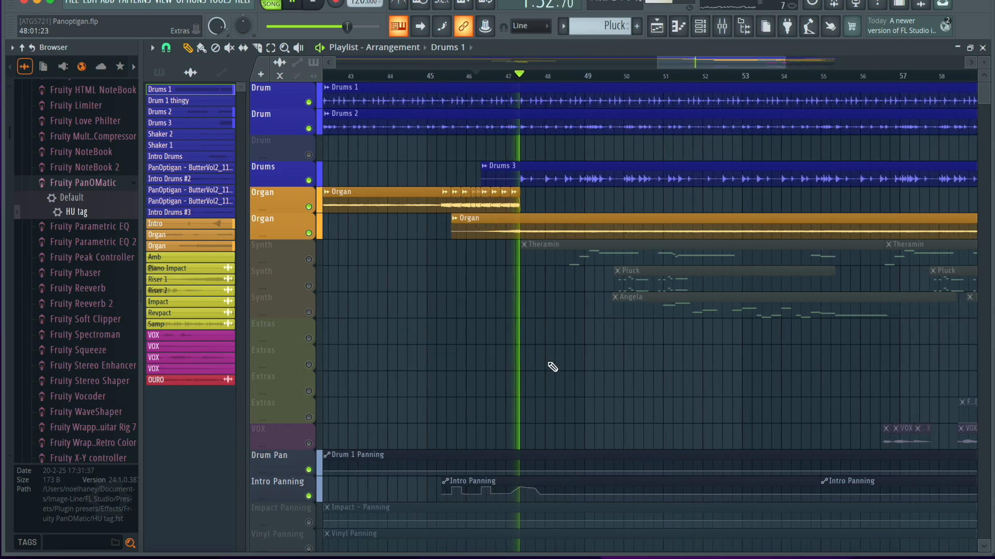
{"action": "scroll", "coordinate": [552, 367], "scroll_direction": "down", "scroll_amount": 1}
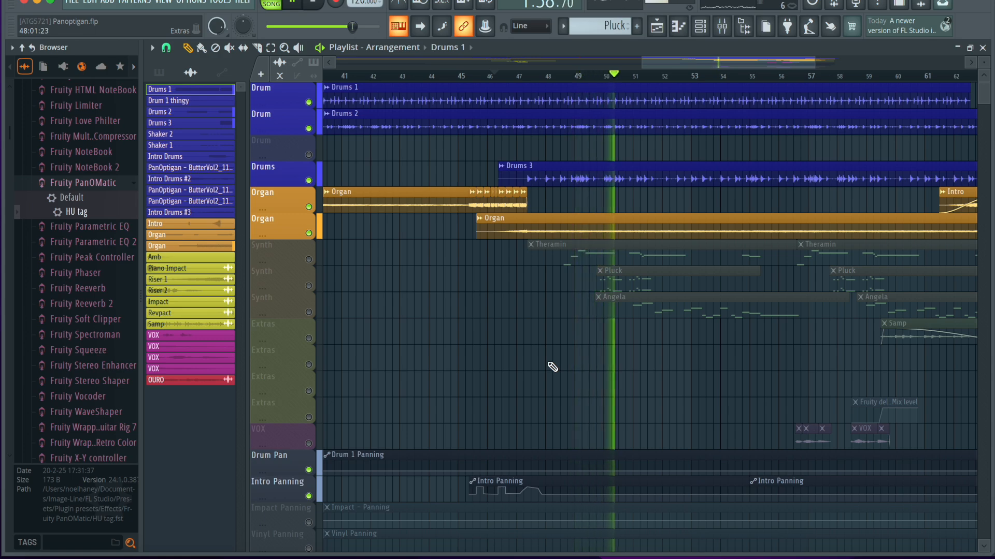
{"action": "key", "text": "space"}
Move the playback position to late bar 48, where the first Theramin notes begin.
{"action": "left_click", "coordinate": [523, 75]}
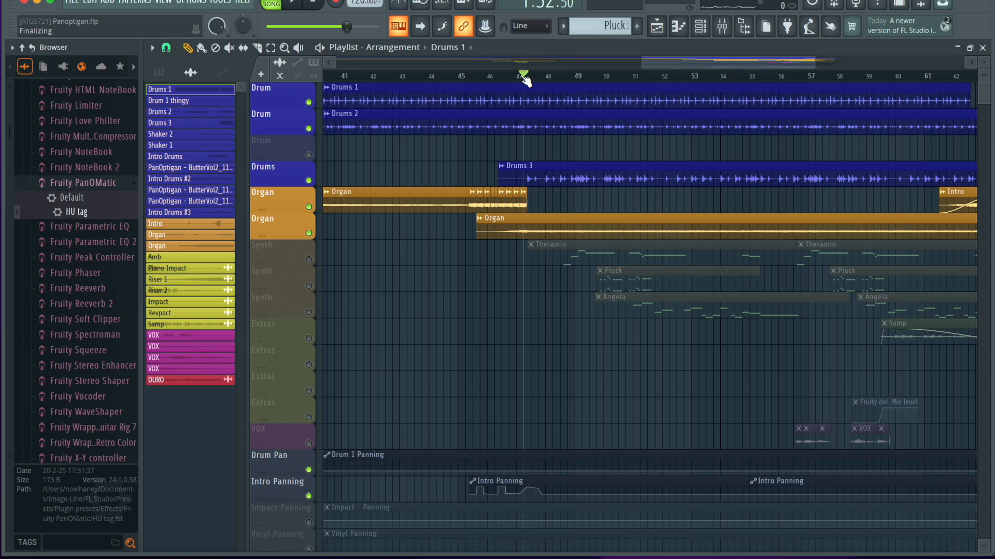
{"action": "left_click", "coordinate": [568, 76]}
{"action": "scroll", "coordinate": [543, 282], "scroll_direction": "up", "scroll_amount": 5}
{"action": "left_click", "coordinate": [609, 74]}
{"action": "scroll", "coordinate": [643, 345], "scroll_direction": "down", "scroll_amount": 10}
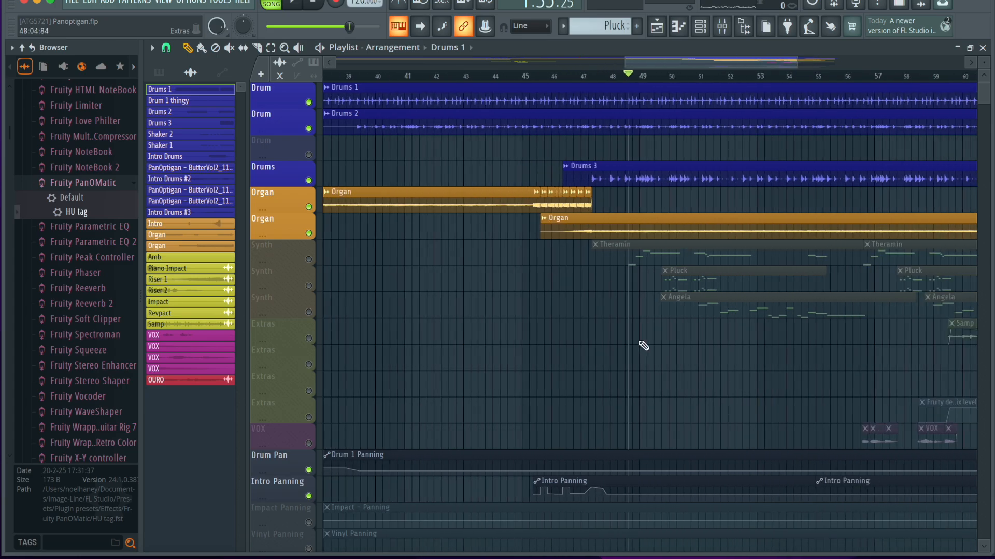
Look over the panning automation on the lower tracks and solo the Synth track holding the Theramin clips.
{"action": "scroll", "coordinate": [643, 345], "scroll_direction": "down", "scroll_amount": 10}
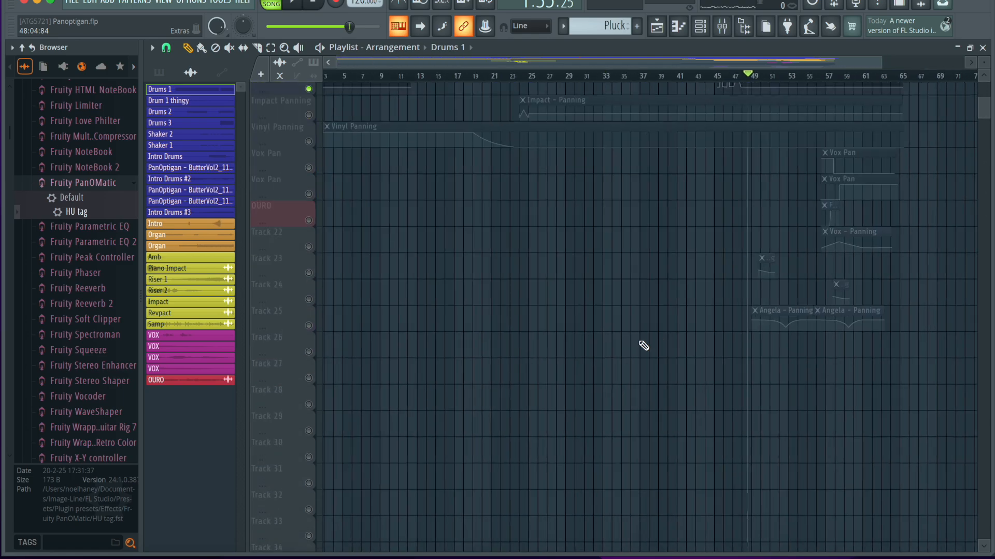
{"action": "scroll", "coordinate": [643, 345], "scroll_direction": "up", "scroll_amount": 3}
{"action": "scroll", "coordinate": [643, 346], "scroll_direction": "up", "scroll_amount": 8}
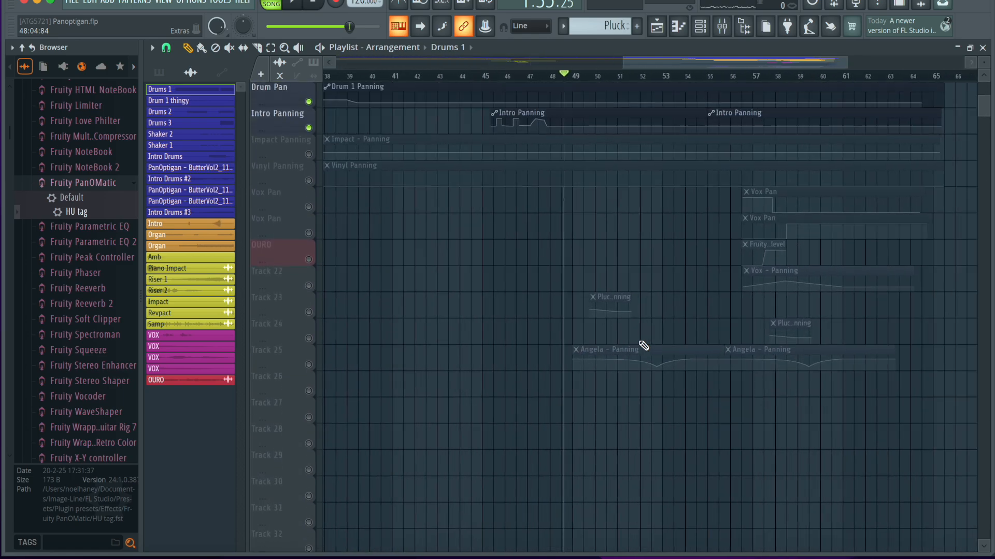
{"action": "scroll", "coordinate": [644, 346], "scroll_direction": "up", "scroll_amount": 4}
{"action": "scroll", "coordinate": [643, 346], "scroll_direction": "up", "scroll_amount": 3}
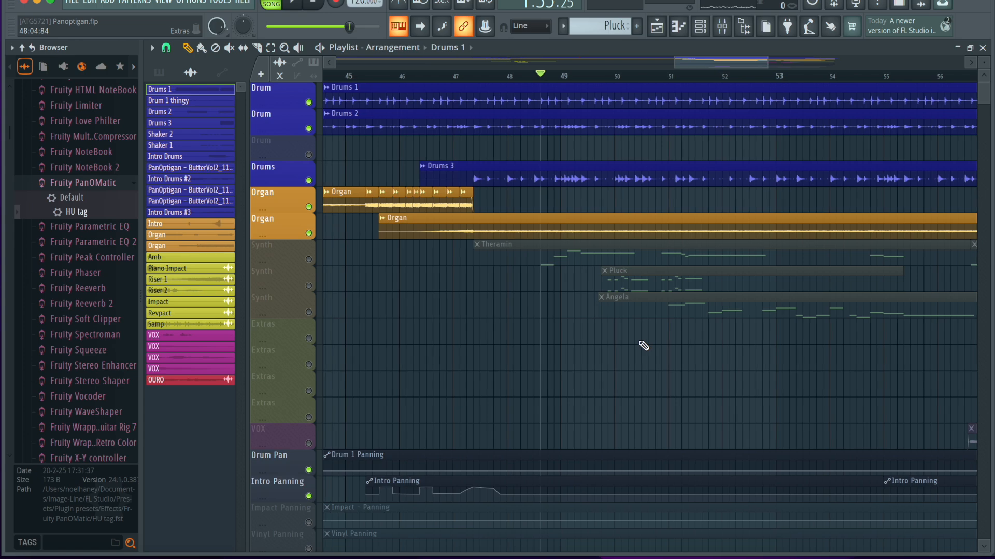
{"action": "left_click", "coordinate": [309, 260]}
{"action": "right_click", "coordinate": [310, 260]}
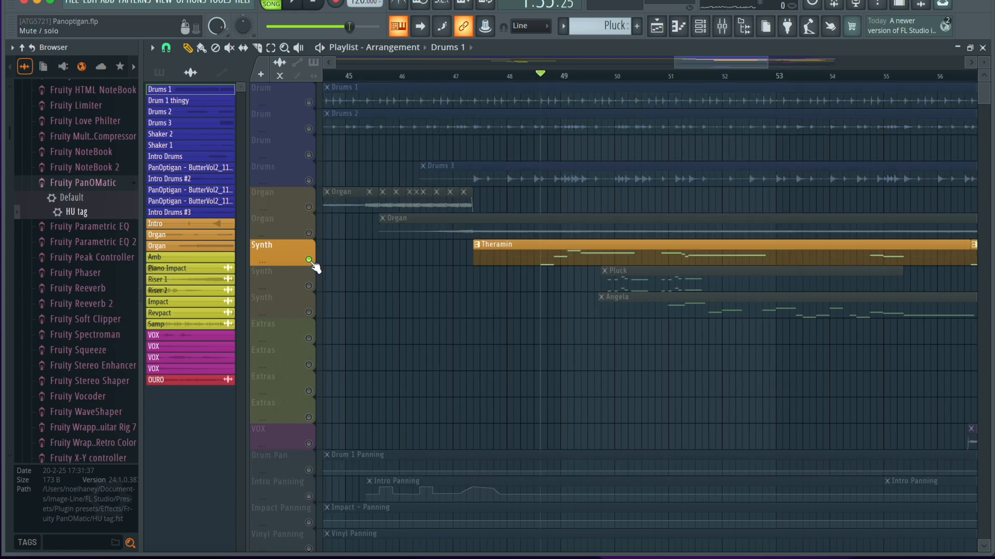
Play the soloed Theramin part from late bar 48 and select the Theramin track in the mixer to show its effects.
{"action": "scroll", "coordinate": [575, 370], "scroll_direction": "down", "scroll_amount": 7}
{"action": "scroll", "coordinate": [574, 370], "scroll_direction": "down", "scroll_amount": 2}
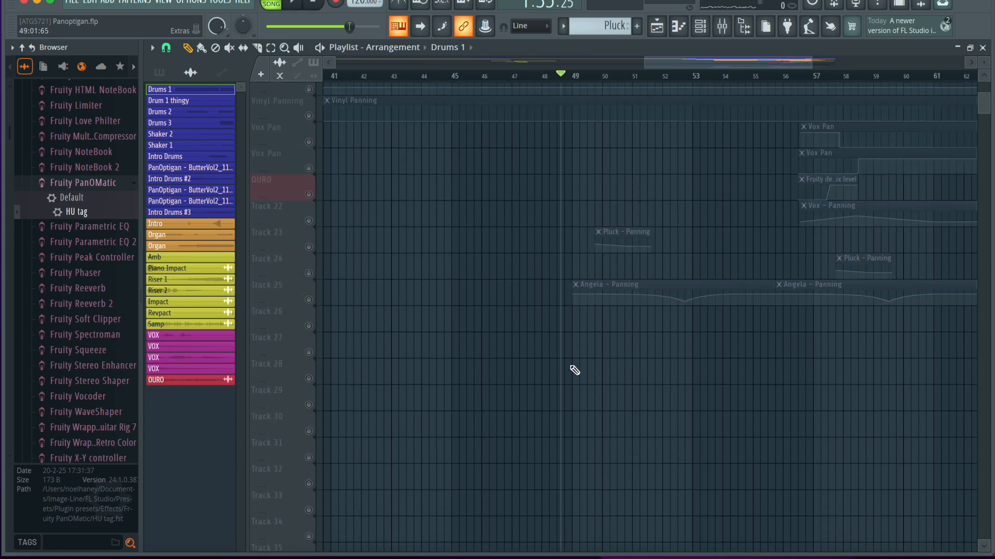
{"action": "scroll", "coordinate": [574, 370], "scroll_direction": "up", "scroll_amount": 7}
{"action": "key", "text": "space"}
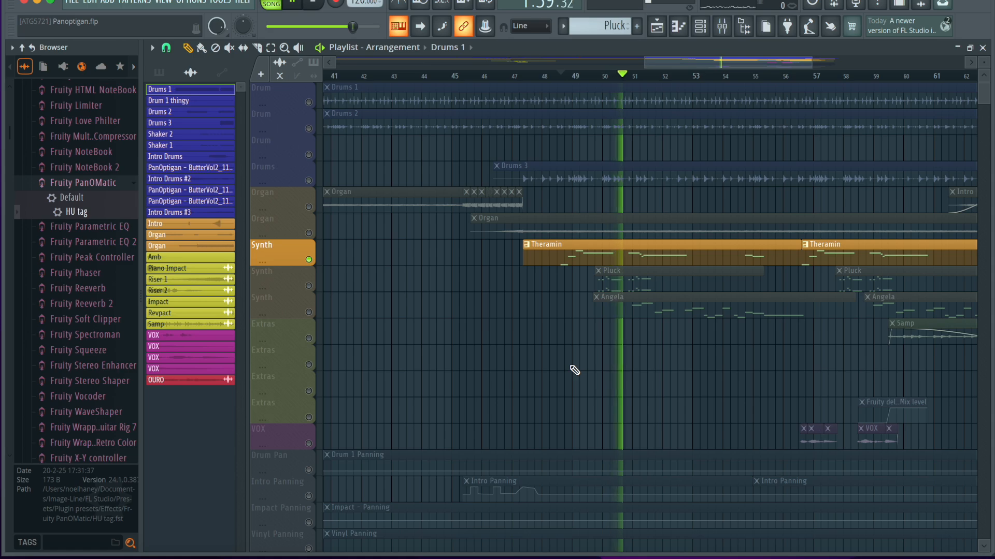
{"action": "left_click", "coordinate": [722, 26]}
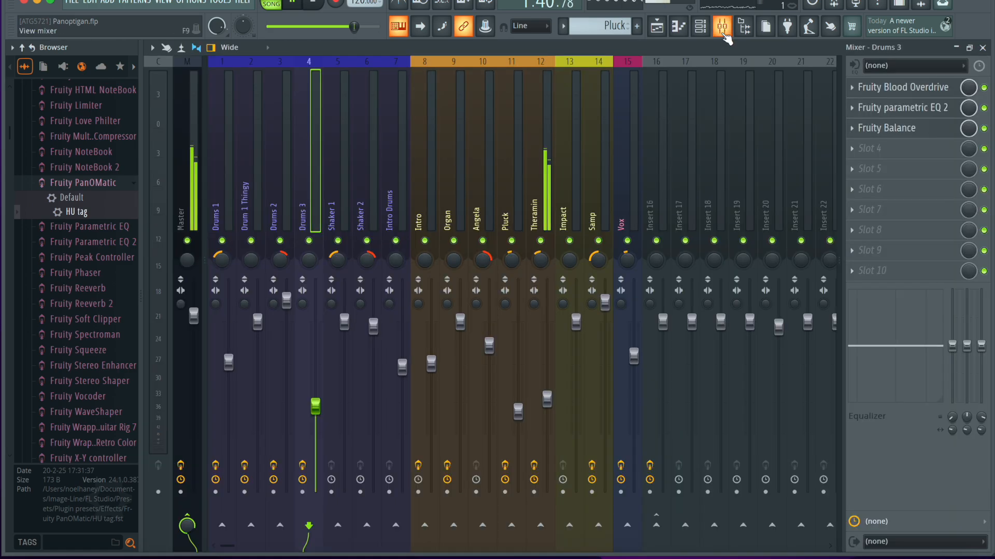
{"action": "left_click", "coordinate": [543, 207]}
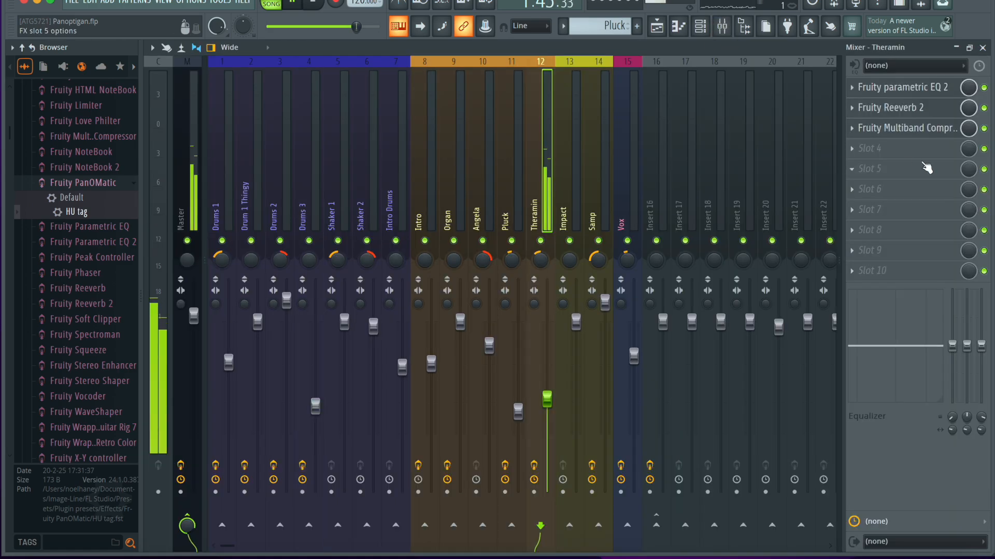
Inspect the Fruity parametric EQ 2, Fruity Reeverb 2 and Fruity Multiband Compressor settings on the Theramin mixer track.
{"action": "left_click", "coordinate": [948, 95]}
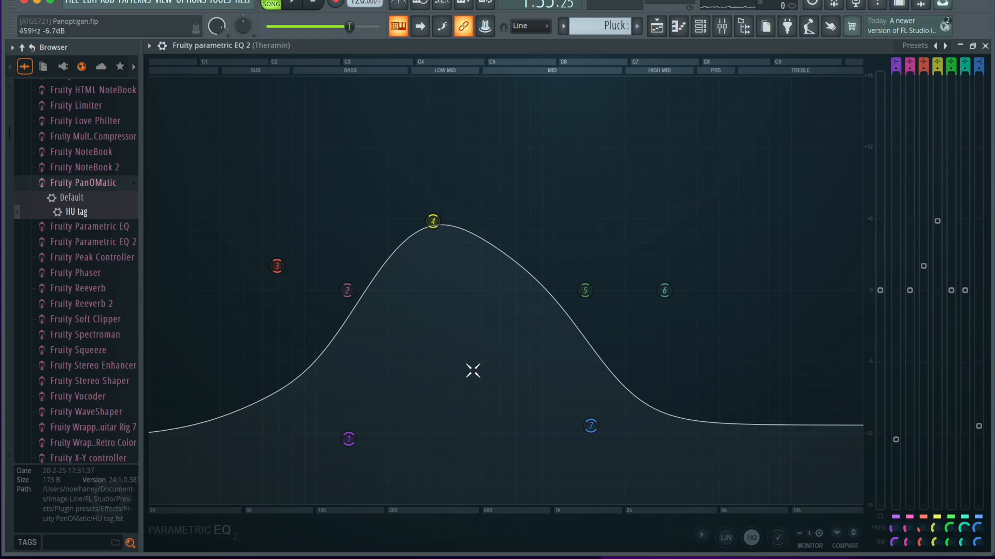
{"action": "left_click", "coordinate": [985, 45]}
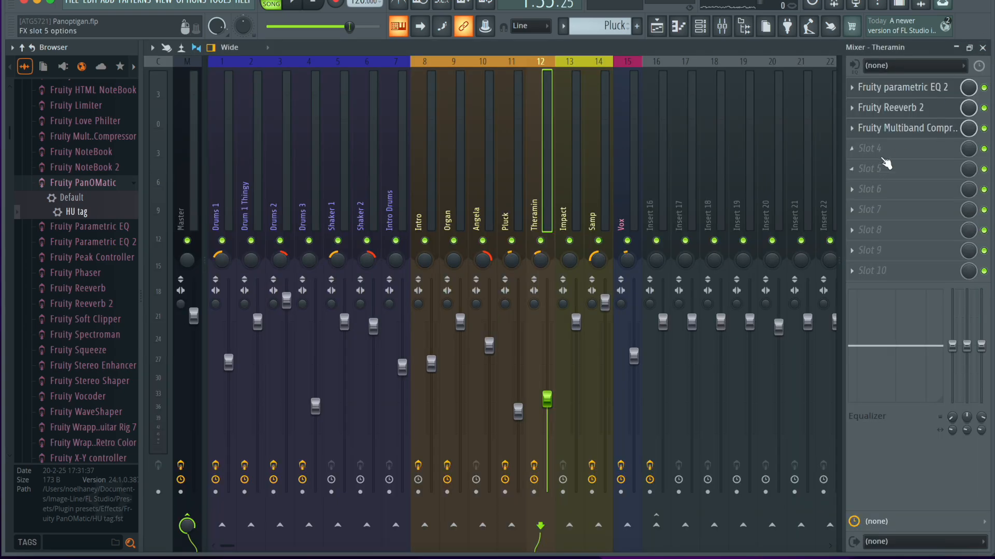
{"action": "left_click", "coordinate": [875, 106]}
{"action": "left_click", "coordinate": [611, 197]}
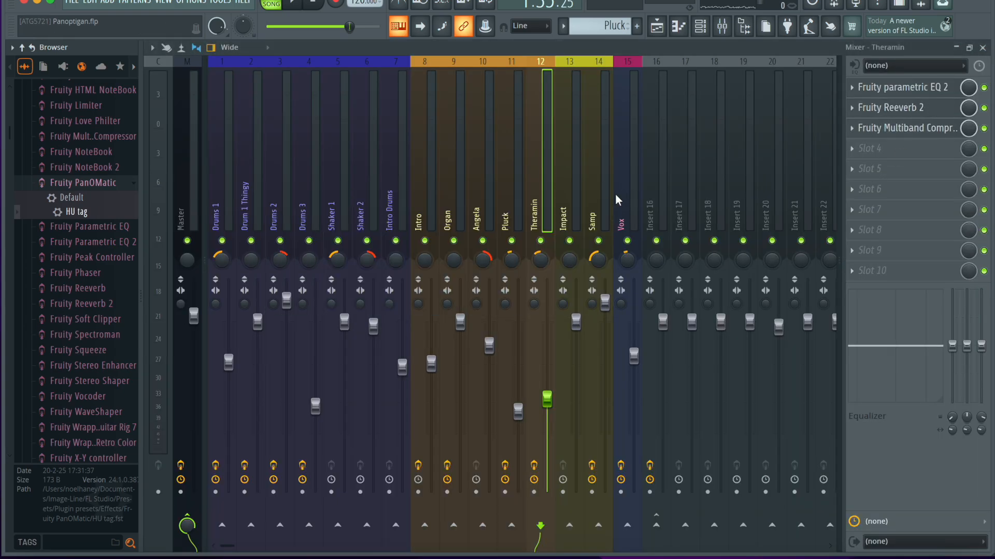
{"action": "left_click", "coordinate": [935, 129]}
{"action": "left_click", "coordinate": [672, 77]}
Return to the playlist and replay the soloed Theramin part from late bar 48, stopping after a few bars.
{"action": "left_click", "coordinate": [983, 47]}
{"action": "key", "text": "space"}
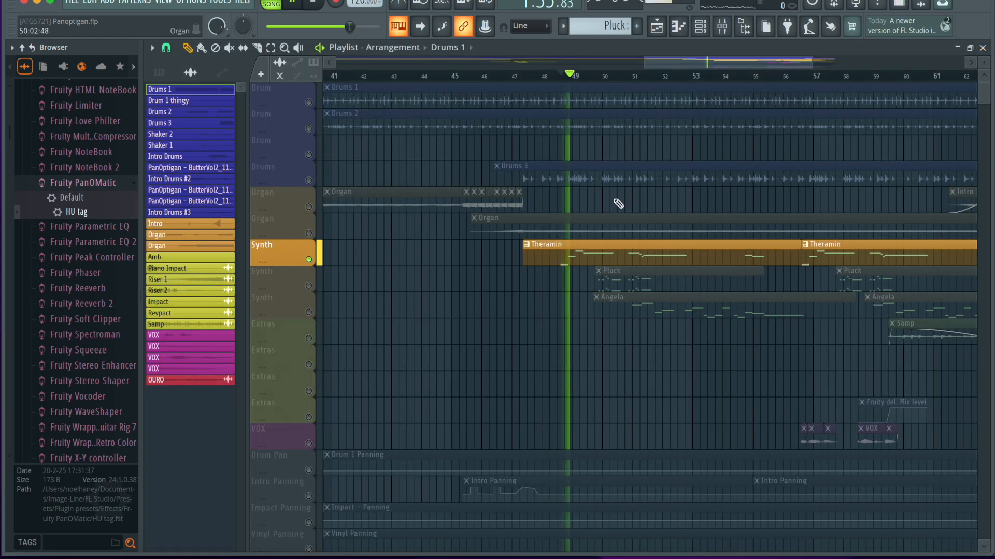
{"action": "key", "text": "space"}
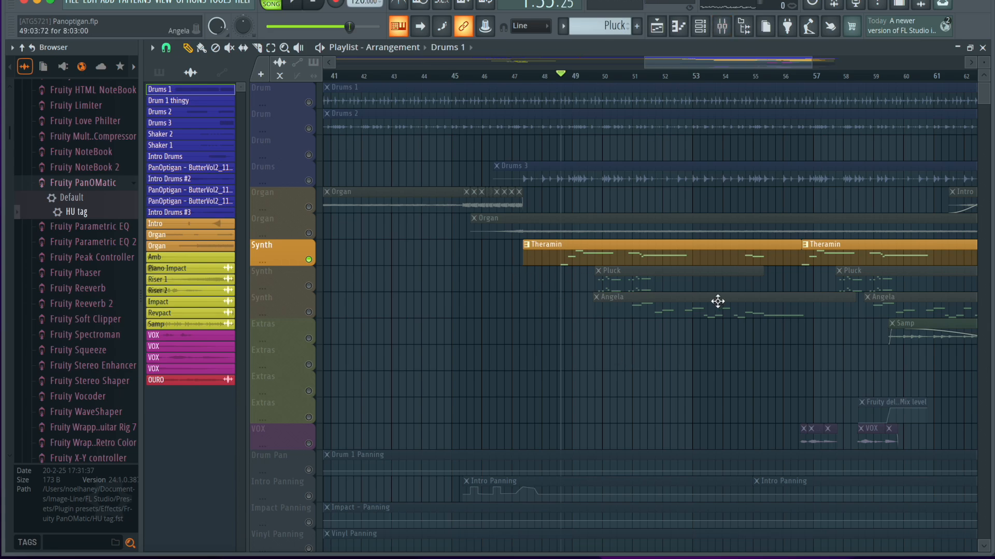
Unmute the Synth track holding the Pluck clips and set the playback position to 49:04:00.
{"action": "left_click", "coordinate": [309, 286]}
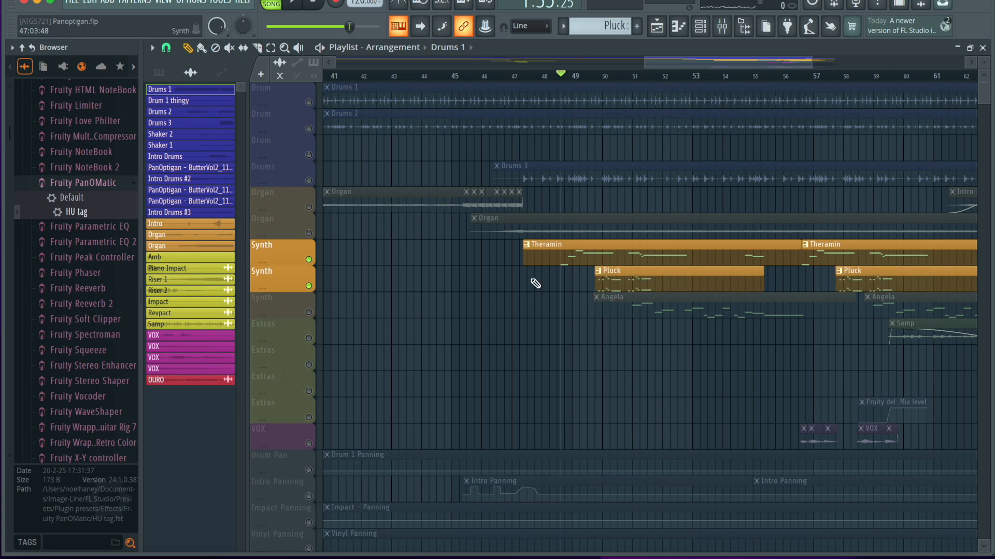
{"action": "left_click", "coordinate": [595, 75]}
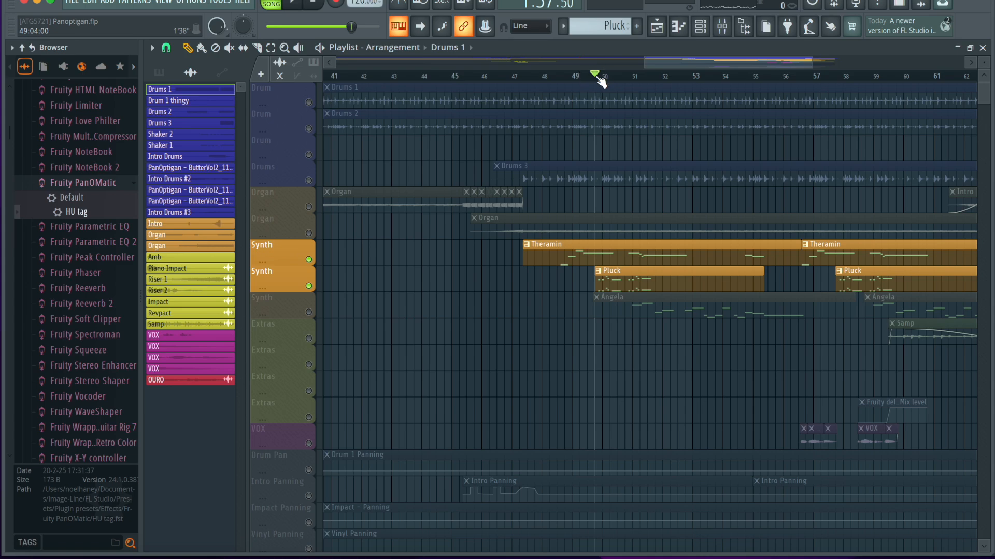
Mute the Theramin track and play the isolated Pluck part from 49:04:00, stopping after about a bar.
{"action": "left_click", "coordinate": [309, 260]}
{"action": "key", "text": "space"}
{"action": "scroll", "coordinate": [511, 359], "scroll_direction": "down", "scroll_amount": 1}
{"action": "scroll", "coordinate": [511, 359], "scroll_direction": "up", "scroll_amount": 4}
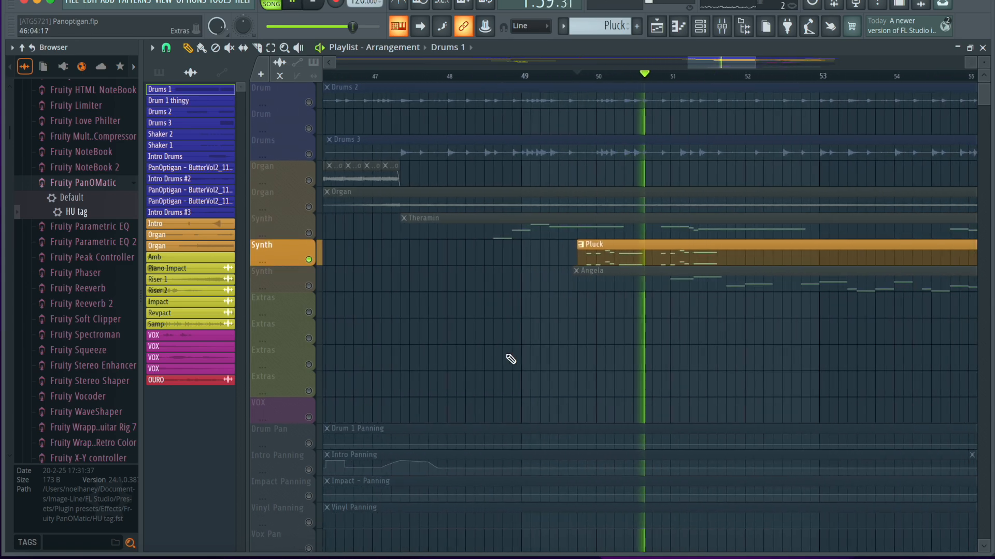
{"action": "key", "text": "space"}
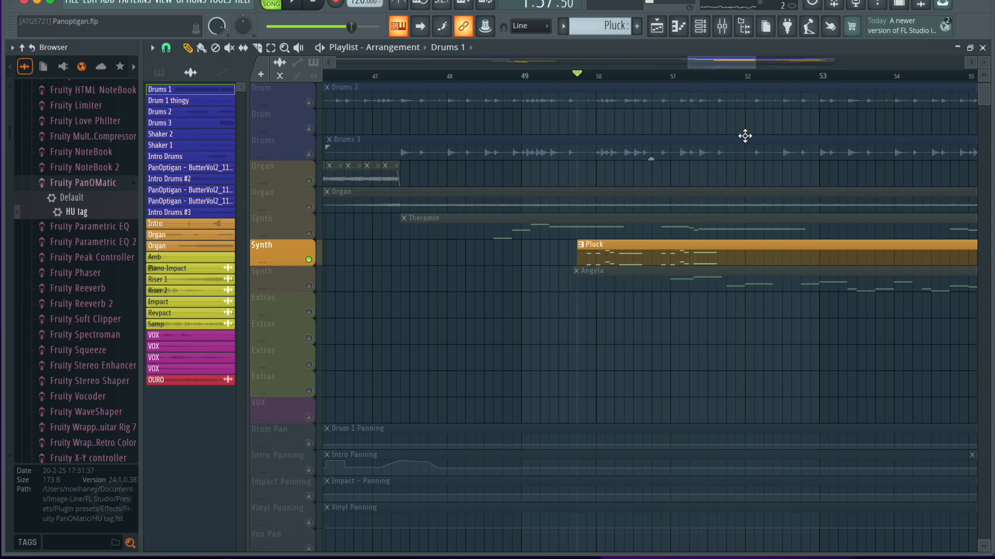
Inspect the Fruity Reeverb, Fruity parametric EQ 2 and Fruity Compressor settings on the Pluck mixer track.
{"action": "left_click", "coordinate": [721, 26]}
{"action": "left_click", "coordinate": [507, 212]}
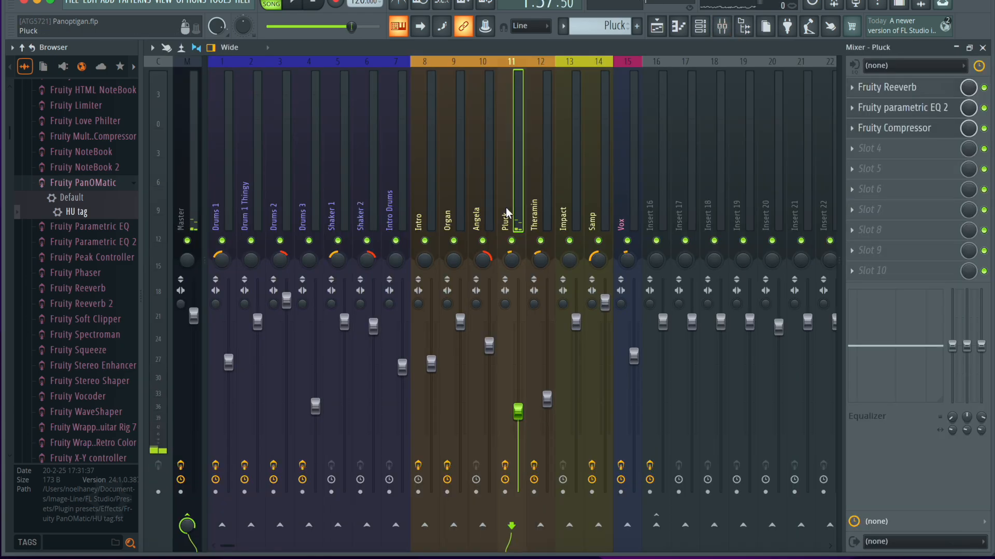
{"action": "left_click", "coordinate": [883, 86]}
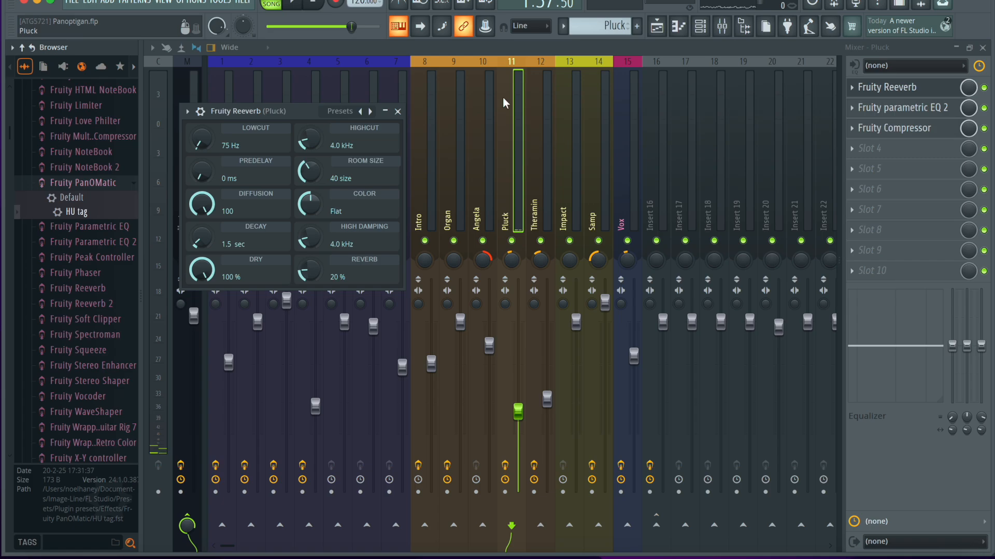
{"action": "left_click", "coordinate": [397, 112]}
{"action": "left_click", "coordinate": [904, 108]}
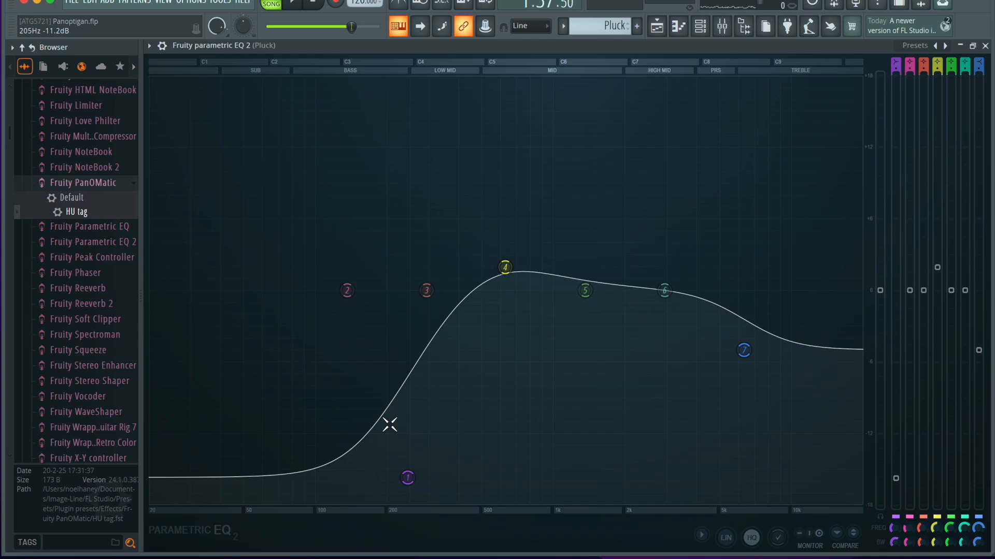
{"action": "left_click", "coordinate": [985, 46]}
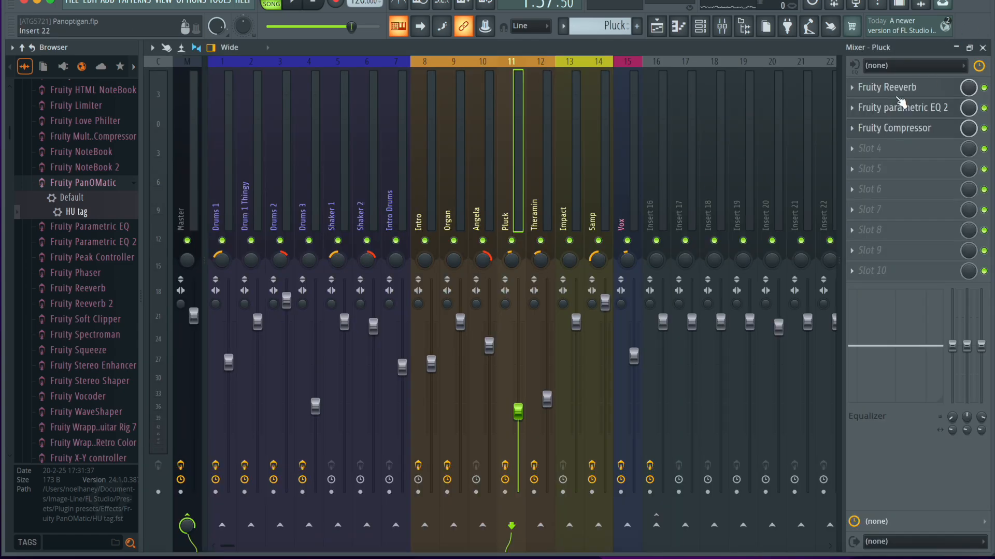
{"action": "left_click", "coordinate": [910, 126]}
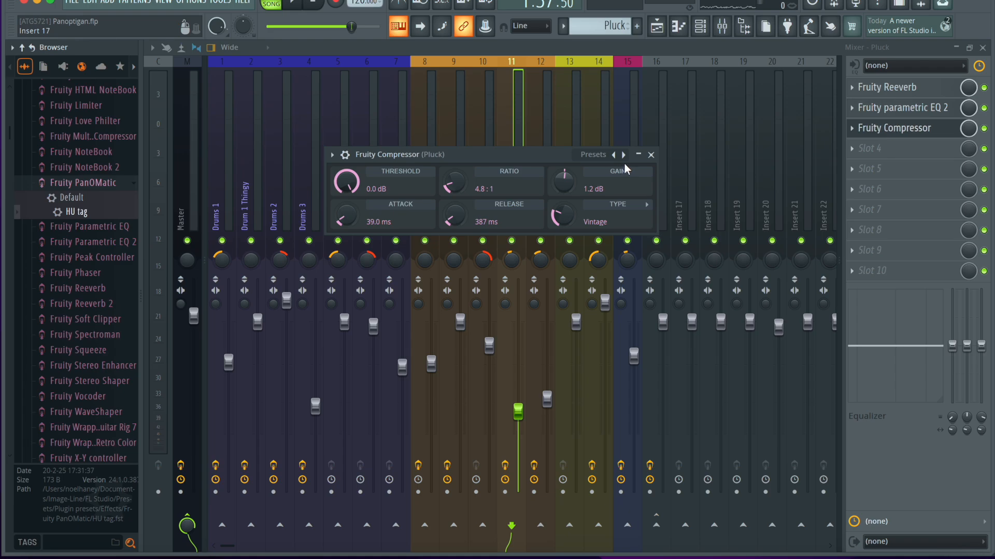
{"action": "left_click", "coordinate": [657, 154]}
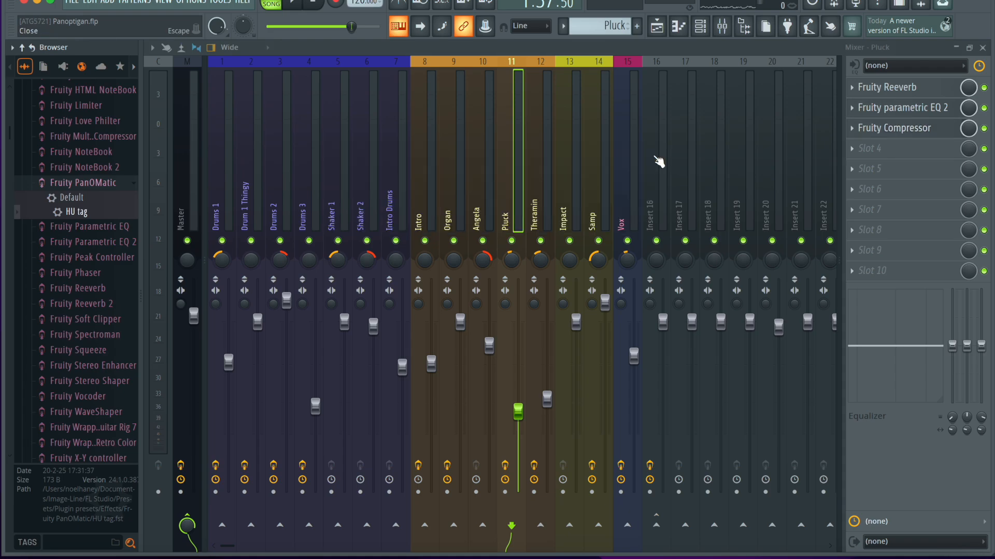
{"action": "left_click", "coordinate": [985, 47]}
Change the channel rack filter from Audio to All and bring the Laser Harp channel into view.
{"action": "left_click", "coordinate": [700, 26]}
{"action": "scroll", "coordinate": [379, 170], "scroll_direction": "down", "scroll_amount": 3}
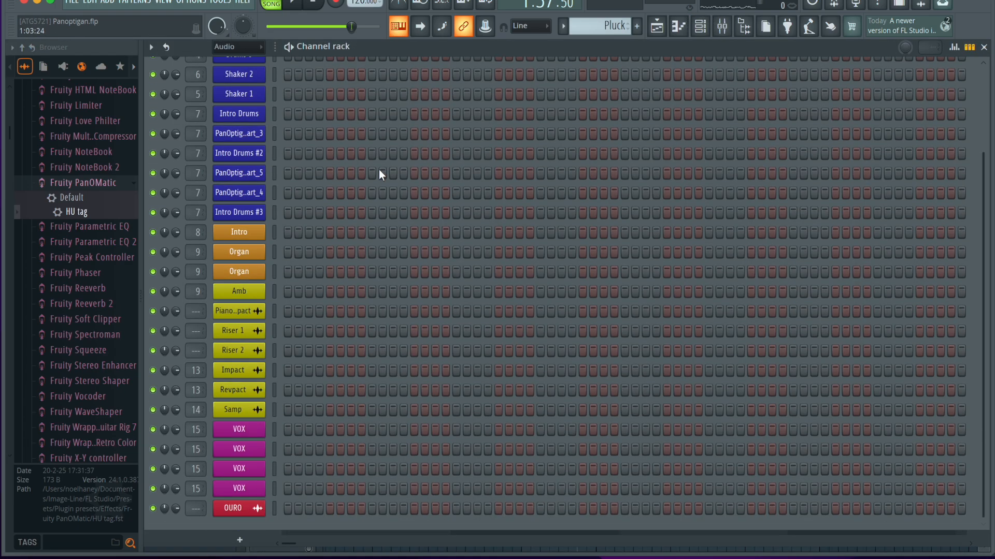
{"action": "scroll", "coordinate": [313, 166], "scroll_direction": "up", "scroll_amount": 4}
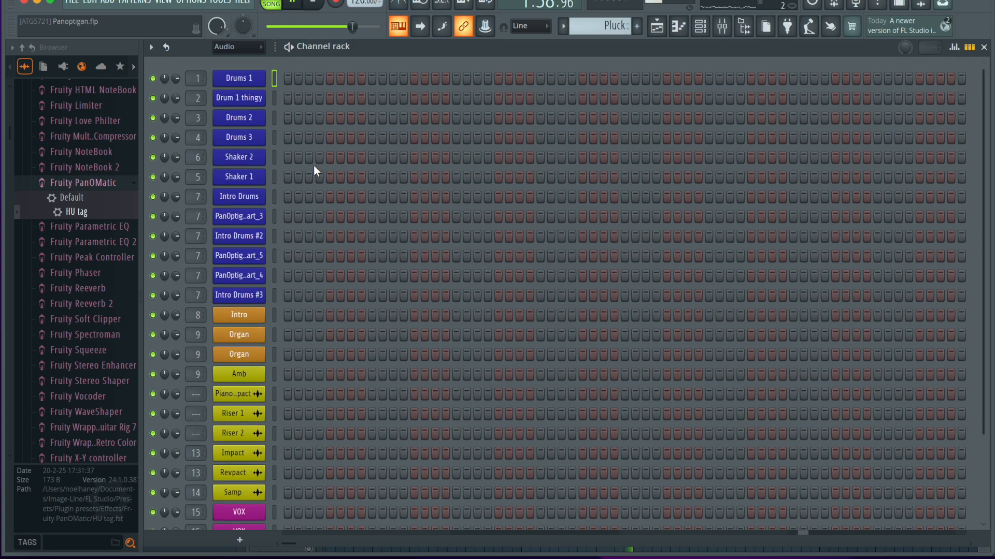
{"action": "scroll", "coordinate": [313, 166], "scroll_direction": "down", "scroll_amount": 4}
{"action": "left_click", "coordinate": [228, 46]}
{"action": "left_click", "coordinate": [228, 61]}
{"action": "scroll", "coordinate": [466, 280], "scroll_direction": "down", "scroll_amount": 4}
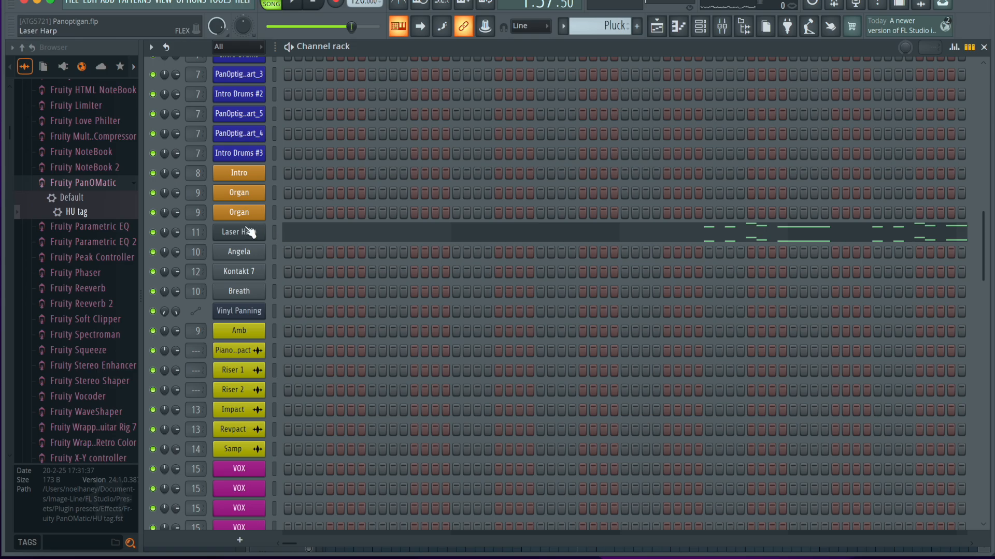
View the Laser Harp preset in the FLEX instrument and return to the playlist.
{"action": "left_click", "coordinate": [248, 231]}
{"action": "left_click_drag", "start_coordinate": [396, 70], "coordinate": [367, 36]}
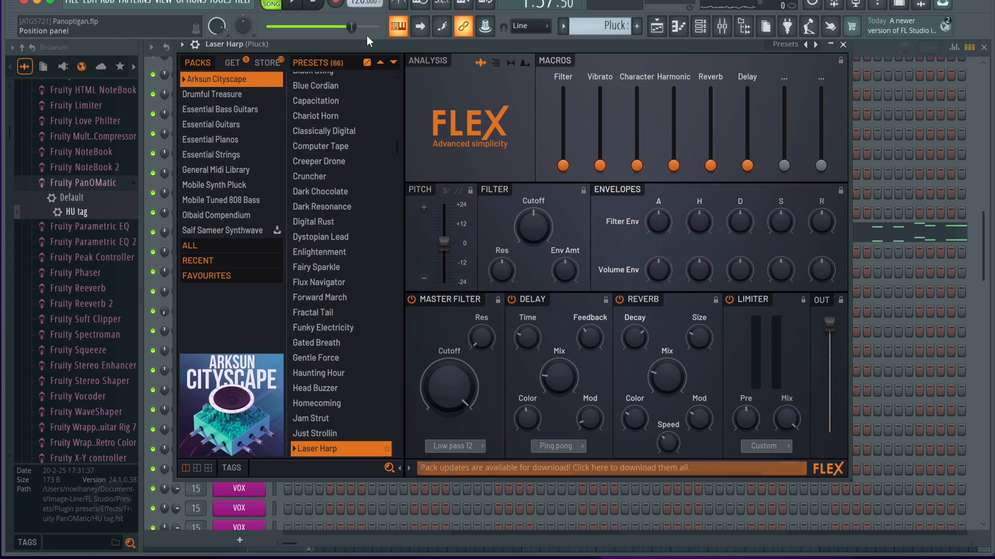
{"action": "left_click", "coordinate": [844, 45]}
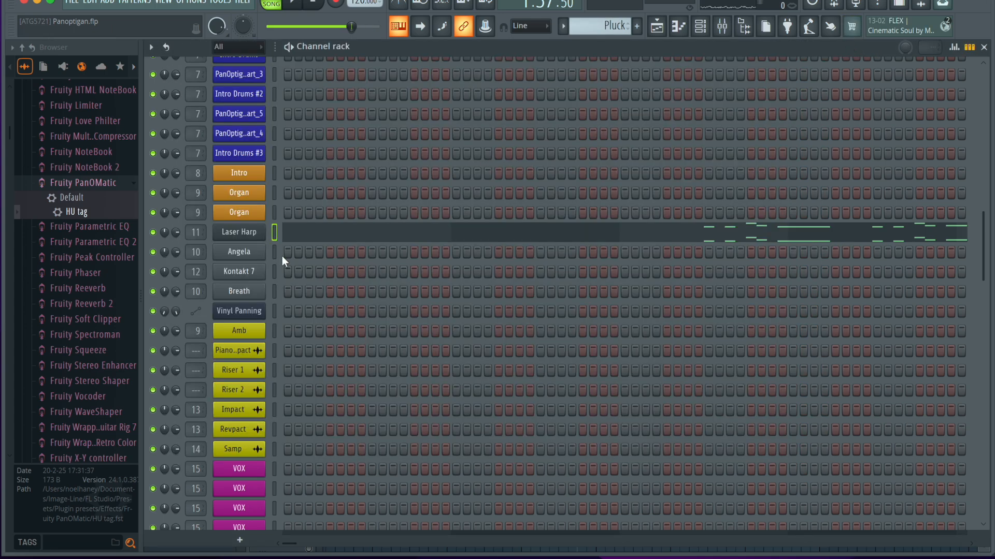
{"action": "left_click", "coordinate": [984, 47]}
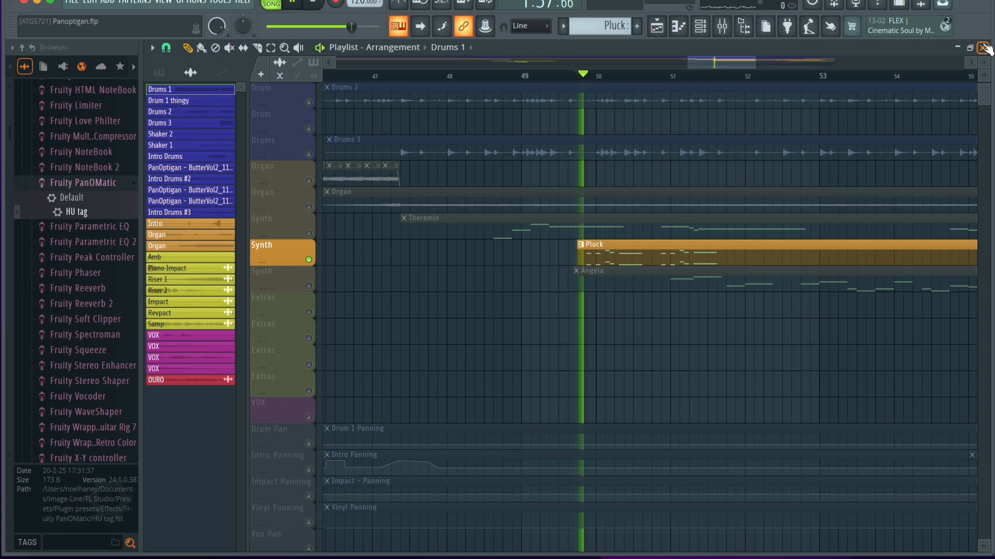
Isolate the Angela part by unmuting its Synth track and muting the Pluck track, with the playback position at bar 51.
{"action": "left_click", "coordinate": [309, 286]}
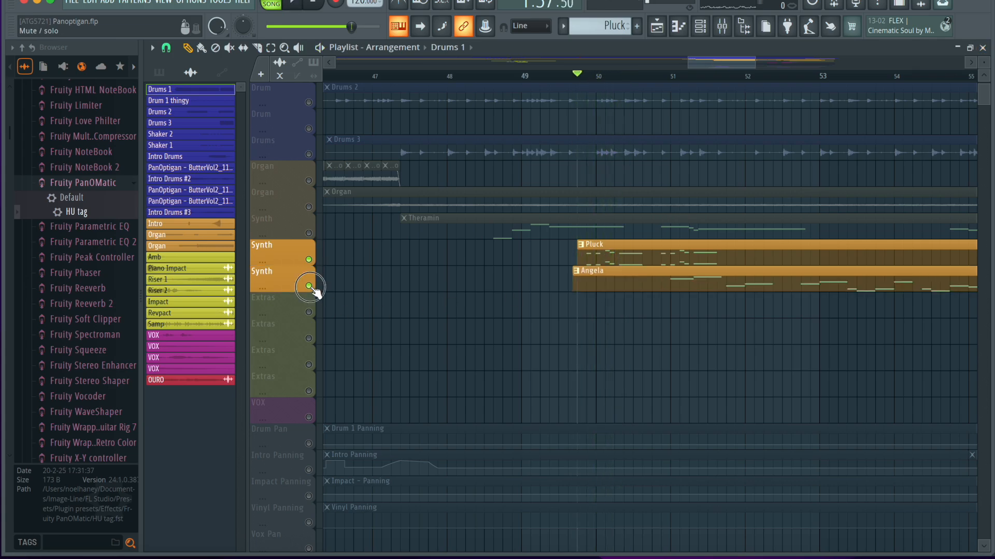
{"action": "left_click", "coordinate": [683, 81]}
{"action": "key", "text": "space"}
{"action": "left_click", "coordinate": [308, 259]}
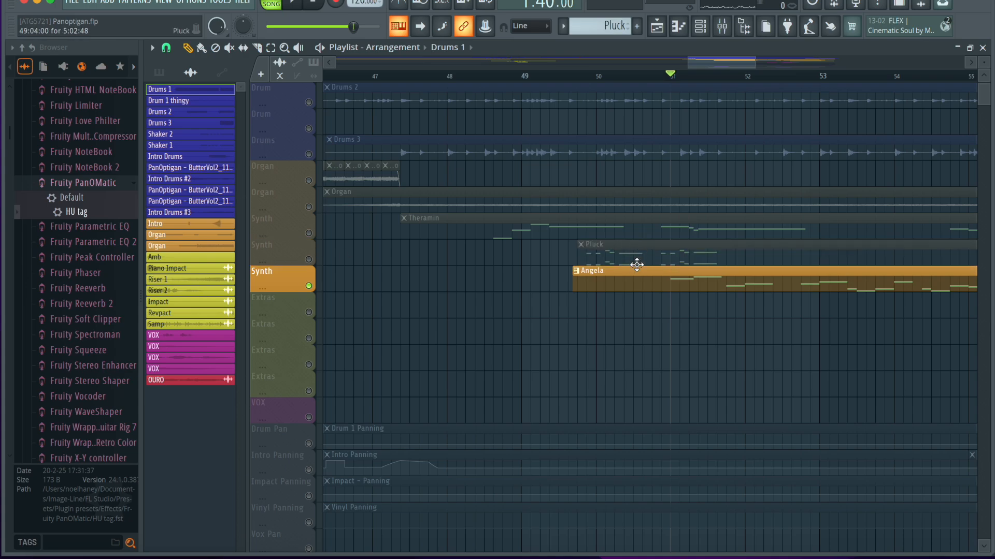
View the Angela pattern's piano roll and its Sytrus instrument, including the list of available presets.
{"action": "double_click", "coordinate": [635, 276]}
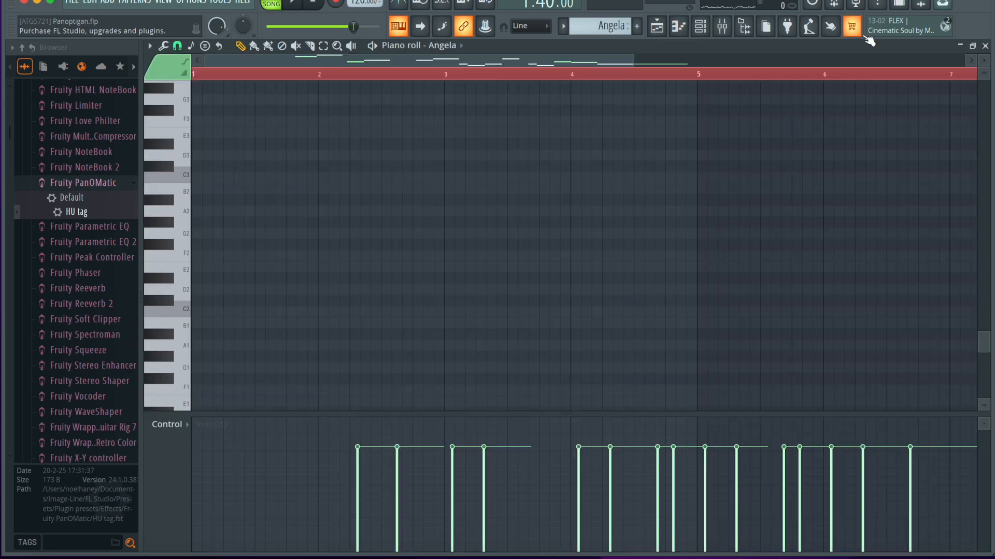
{"action": "left_click", "coordinate": [986, 46]}
{"action": "left_click", "coordinate": [699, 26]}
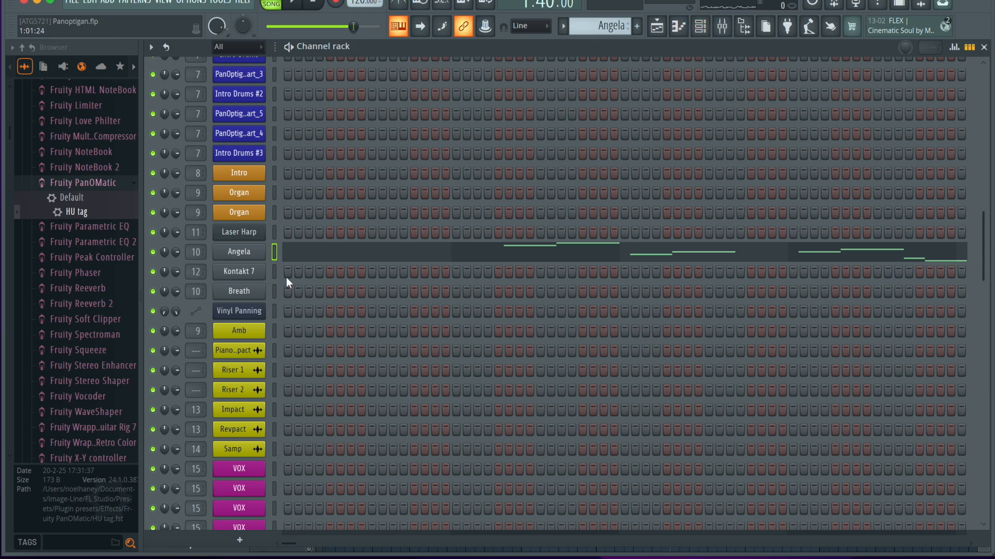
{"action": "left_click", "coordinate": [241, 254]}
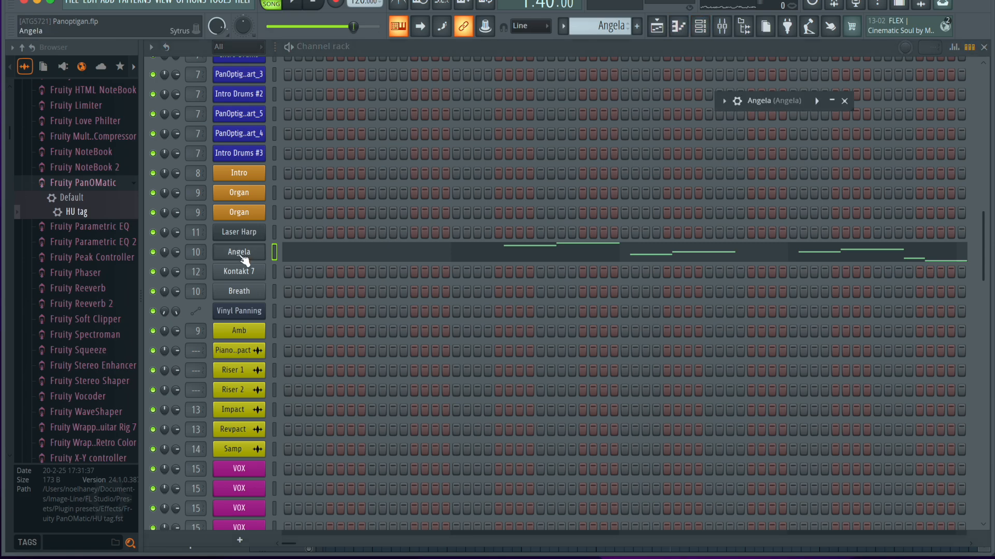
{"action": "left_click", "coordinate": [830, 101]}
{"action": "left_click_drag", "start_coordinate": [569, 100], "coordinate": [605, 68]}
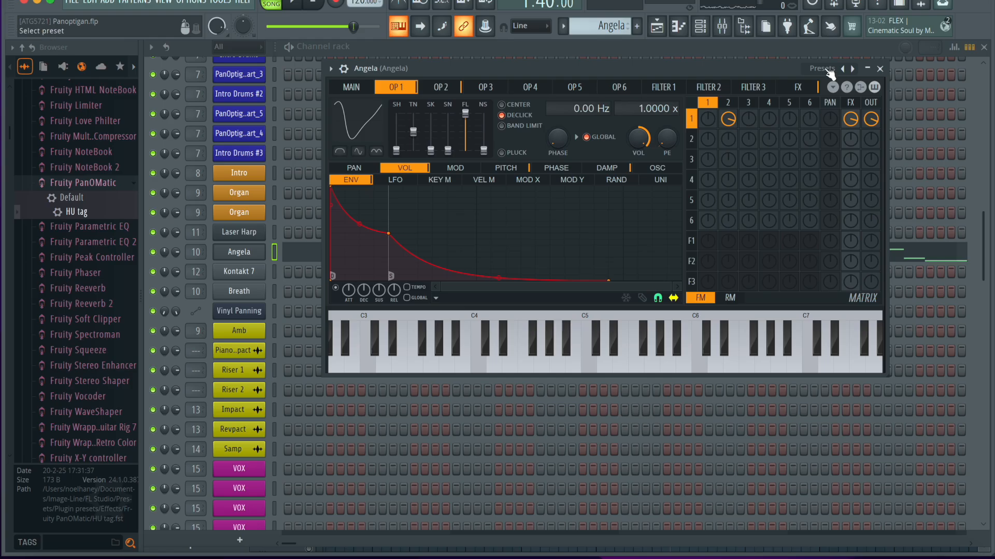
{"action": "left_click", "coordinate": [828, 70]}
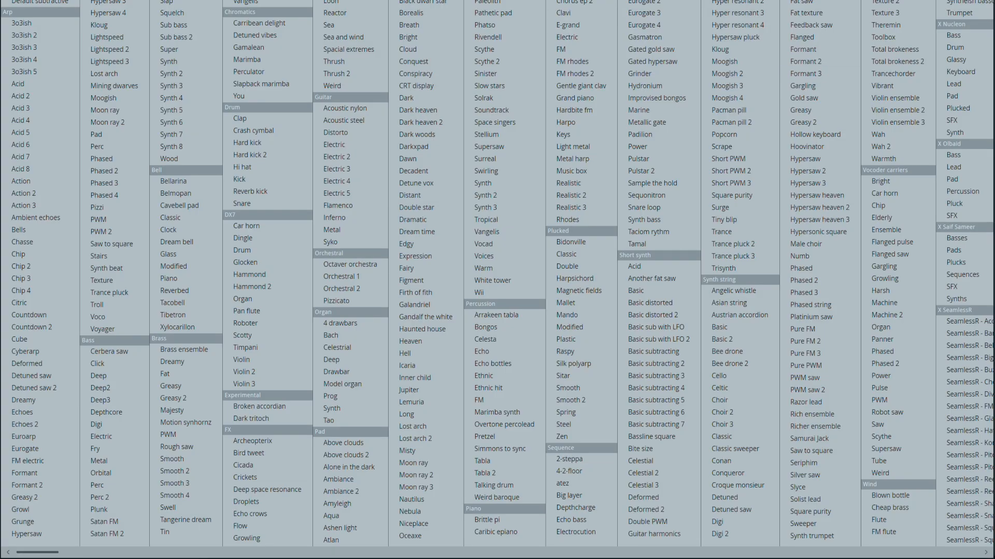
{"action": "key", "text": "Escape"}
{"action": "left_click", "coordinate": [880, 70]}
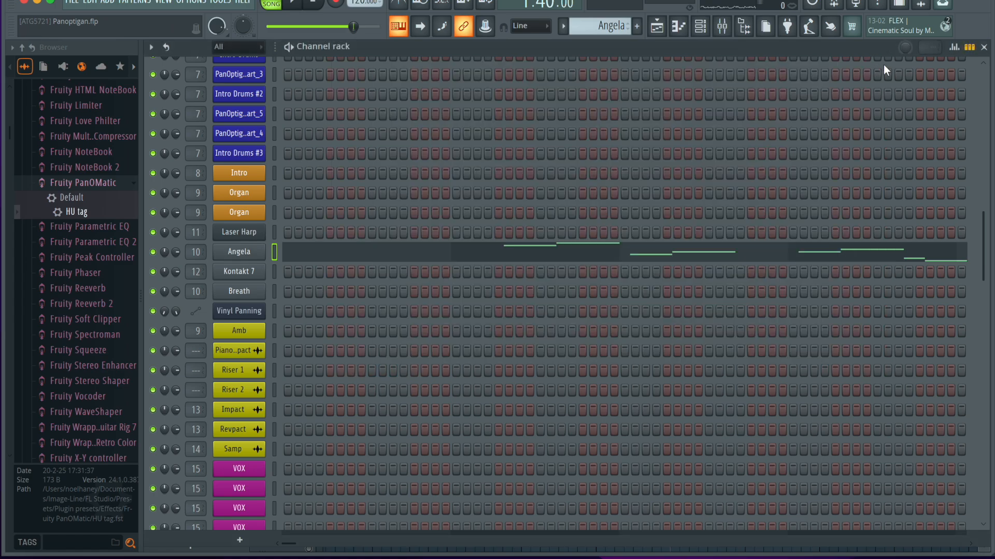
Return to the playlist and play the isolated Angela part from bar 51, stopping after a few bars.
{"action": "left_click", "coordinate": [984, 49]}
{"action": "key", "text": "space"}
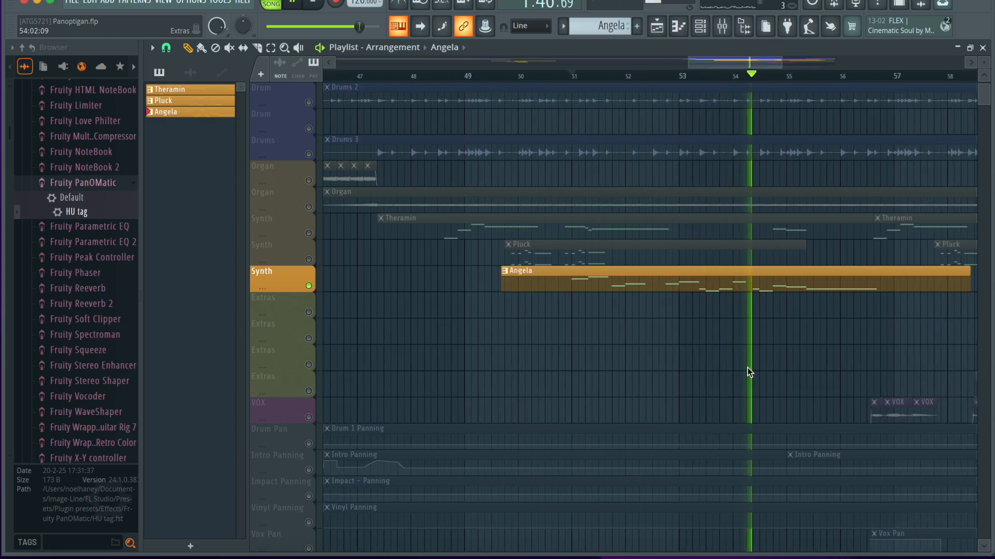
{"action": "key", "text": "space"}
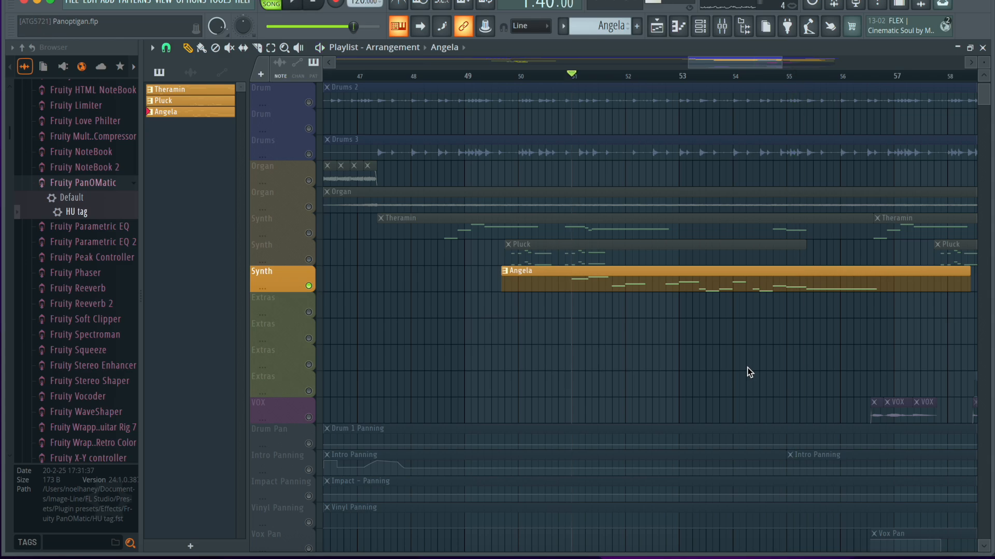
Check the effect slots of the Angela mixer track and compare them with the neighbouring Organ, Intro and Pluck tracks.
{"action": "left_click", "coordinate": [721, 26]}
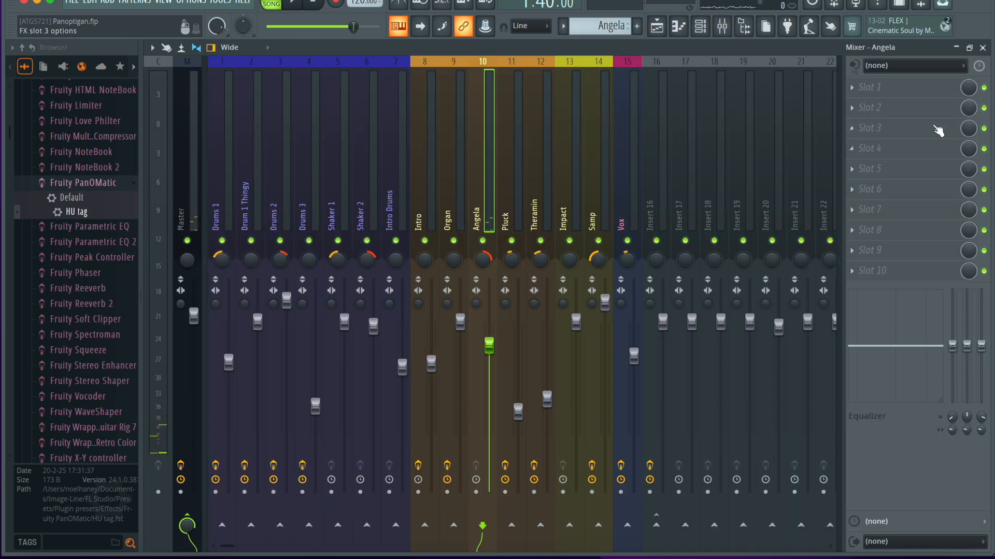
{"action": "left_click", "coordinate": [444, 200]}
{"action": "left_click", "coordinate": [484, 206]}
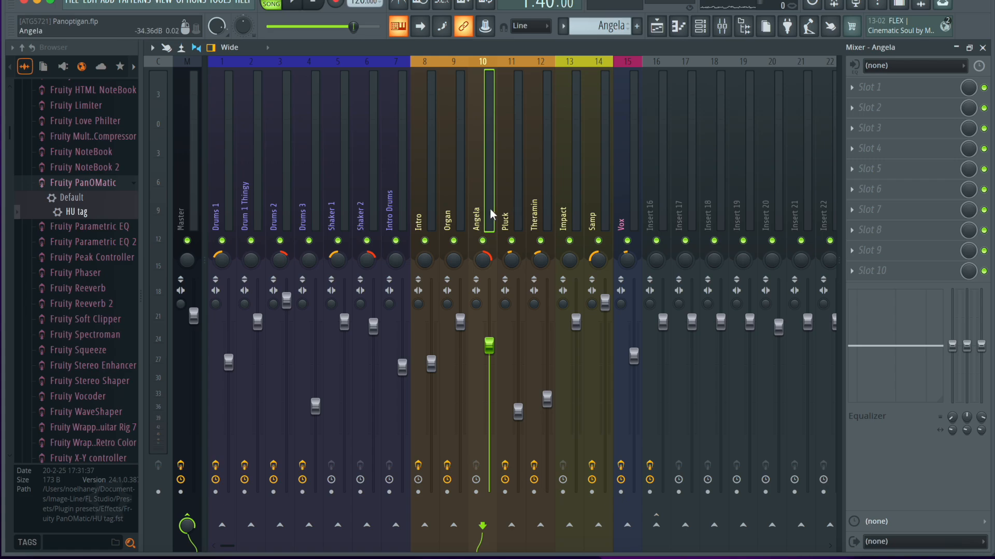
{"action": "left_click", "coordinate": [458, 213]}
{"action": "left_click", "coordinate": [404, 213]}
{"action": "left_click", "coordinate": [464, 211]}
{"action": "left_click", "coordinate": [431, 213]}
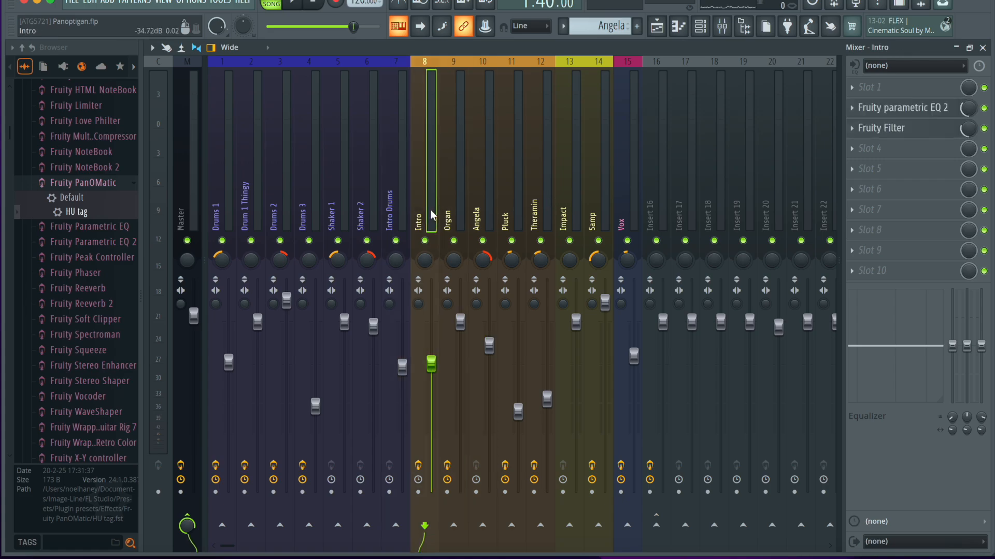
{"action": "left_click", "coordinate": [505, 208]}
Return to the playlist, unmute all tracks and look over the Pluck and Angela panning automation clips.
{"action": "key", "text": "F5"}
{"action": "scroll", "coordinate": [548, 277], "scroll_direction": "down", "scroll_amount": 3}
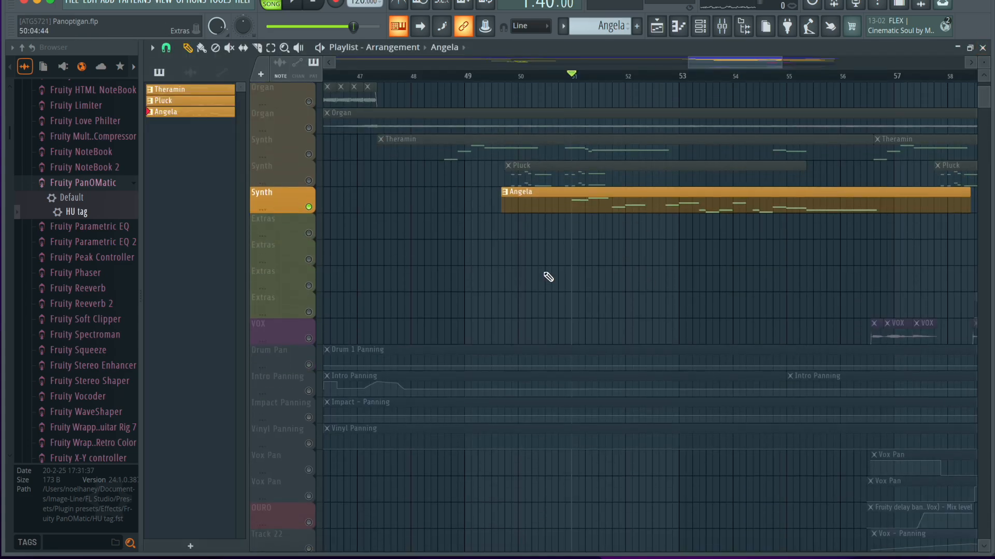
{"action": "scroll", "coordinate": [548, 277], "scroll_direction": "down", "scroll_amount": 5}
{"action": "right_click", "coordinate": [312, 234]}
{"action": "scroll", "coordinate": [505, 415], "scroll_direction": "down", "scroll_amount": 4}
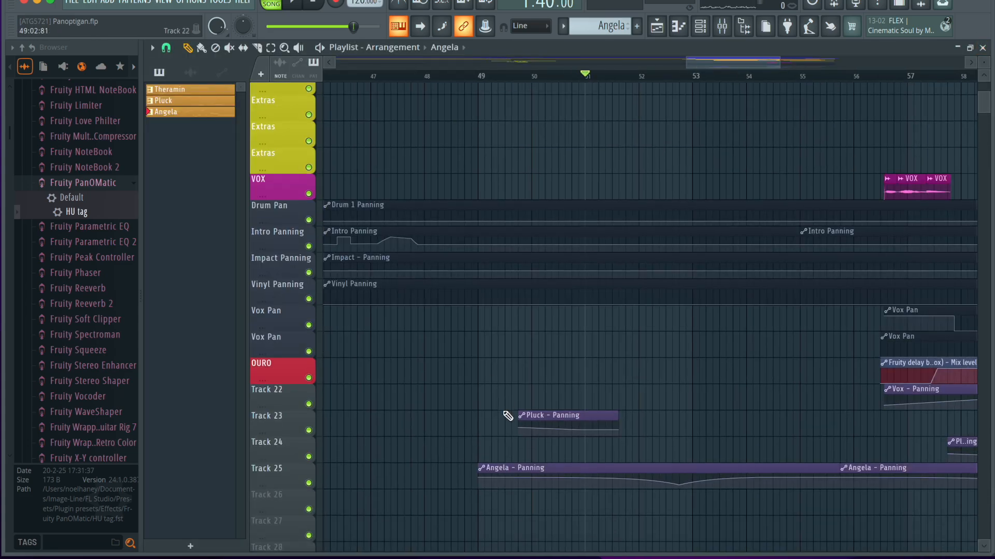
{"action": "scroll", "coordinate": [506, 414], "scroll_direction": "down", "scroll_amount": 2}
{"action": "scroll", "coordinate": [505, 414], "scroll_direction": "up", "scroll_amount": 9}
{"action": "scroll", "coordinate": [507, 416], "scroll_direction": "up", "scroll_amount": 4}
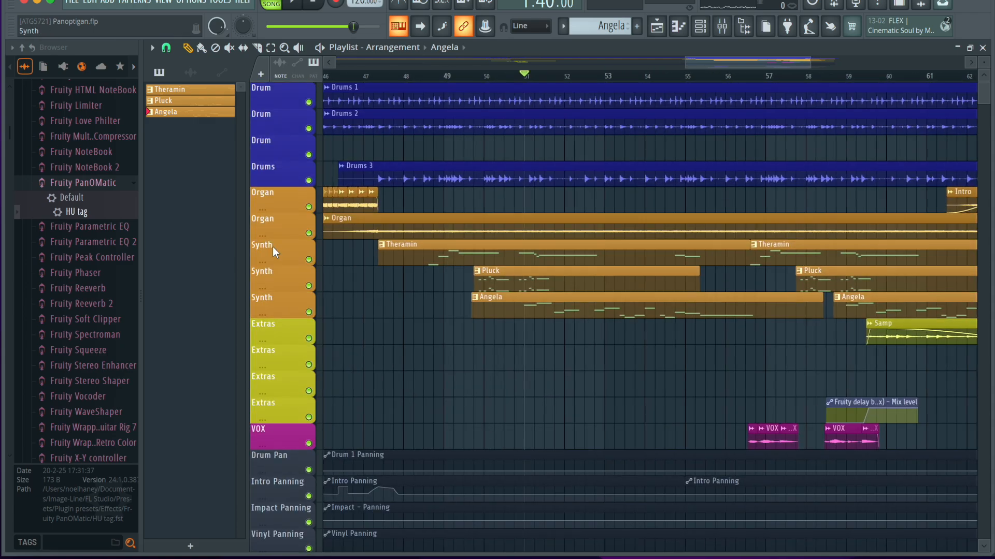
Mute all four drum tracks and both Organ tracks, leaving the three Synth tracks active.
{"action": "left_click", "coordinate": [308, 180]}
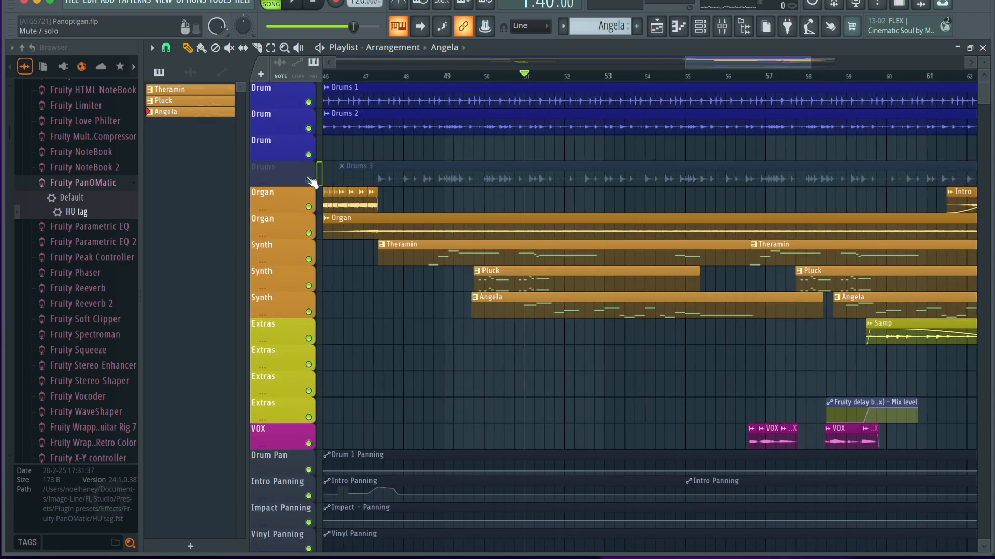
{"action": "left_click", "coordinate": [308, 128]}
{"action": "left_click", "coordinate": [309, 102]}
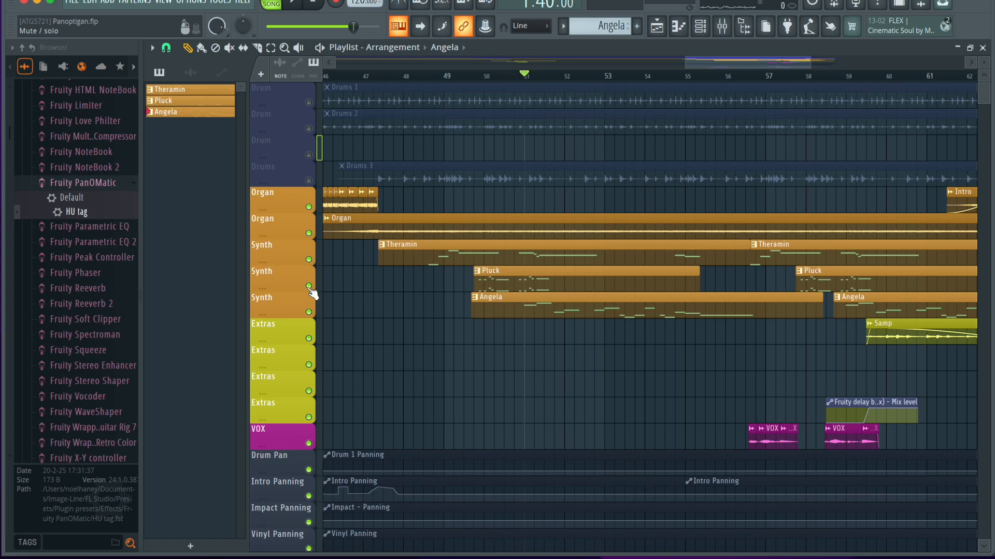
{"action": "left_click", "coordinate": [309, 233]}
{"action": "left_click", "coordinate": [308, 206]}
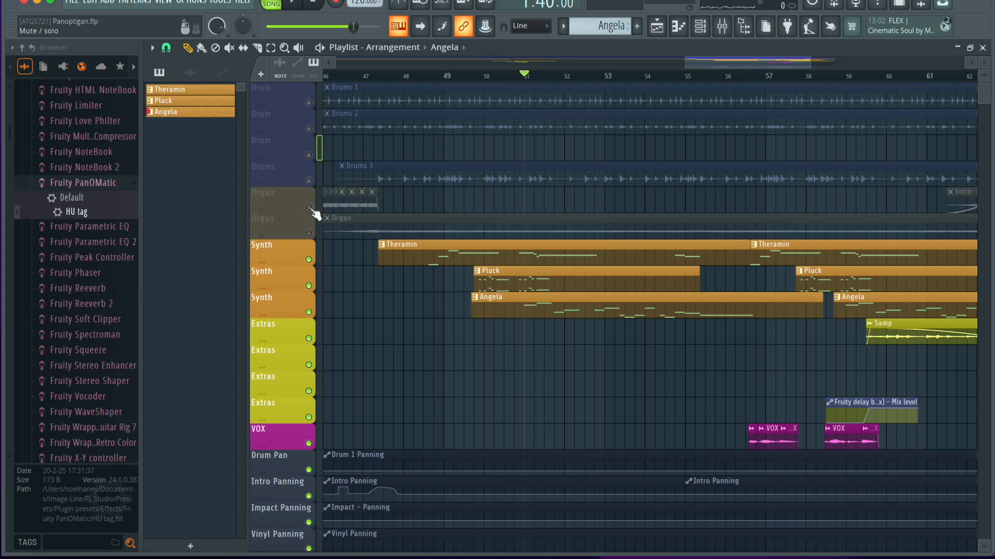
Play the combined synth parts from bar 48 while viewing the Pluck and Angela panning automation clips.
{"action": "scroll", "coordinate": [451, 251], "scroll_direction": "down", "scroll_amount": 5}
{"action": "left_click", "coordinate": [428, 78]}
{"action": "scroll", "coordinate": [493, 211], "scroll_direction": "down", "scroll_amount": 8}
{"action": "key", "text": "space"}
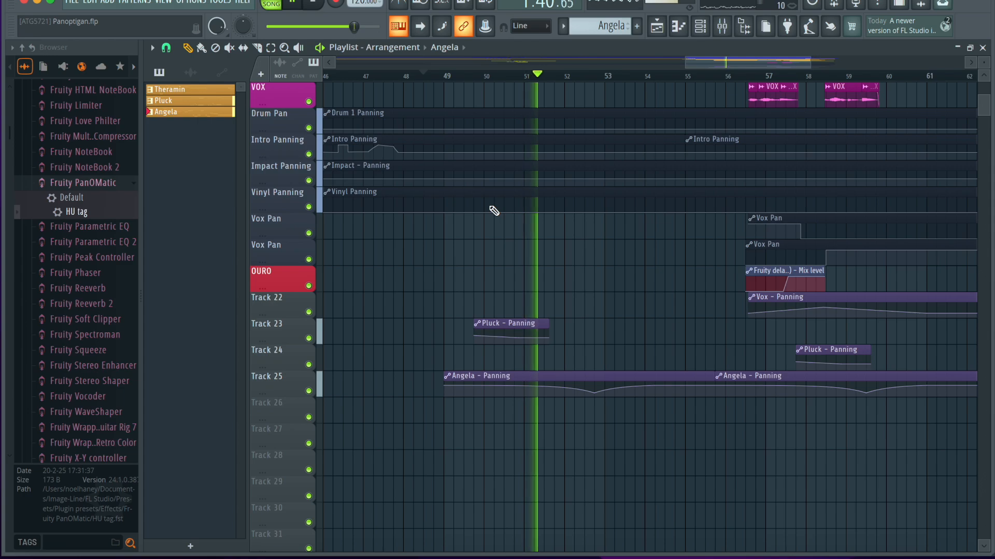
{"action": "scroll", "coordinate": [496, 197], "scroll_direction": "down", "scroll_amount": 1, "text": "ctrl"}
{"action": "scroll", "coordinate": [496, 196], "scroll_direction": "up", "scroll_amount": 1}
{"action": "scroll", "coordinate": [496, 196], "scroll_direction": "down", "scroll_amount": 2, "text": "ctrl"}
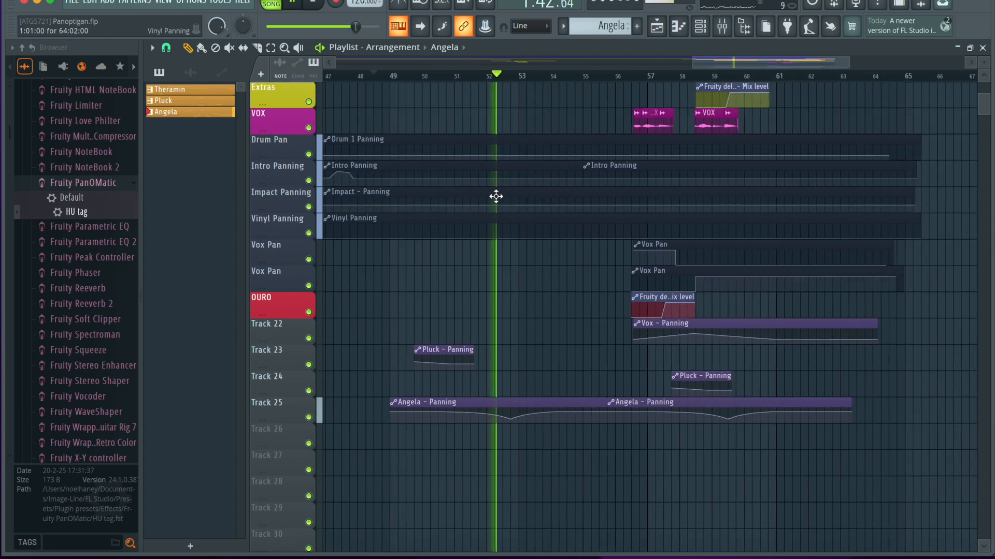
Follow the synth playback along the Angela panning automation clips up to bar 55, and stop playback.
{"action": "scroll", "coordinate": [564, 463], "scroll_direction": "up", "scroll_amount": 4, "text": "ctrl"}
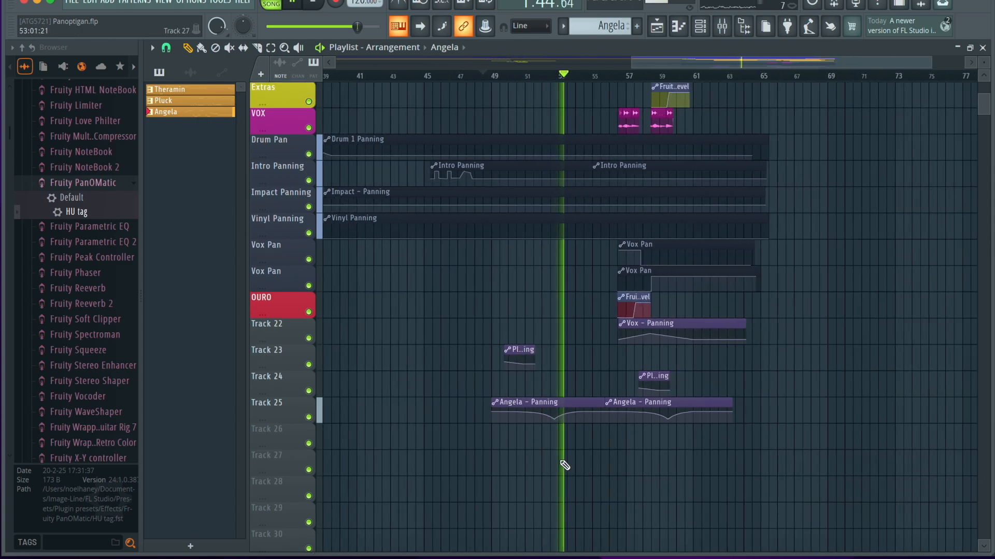
{"action": "scroll", "coordinate": [563, 464], "scroll_direction": "up", "scroll_amount": 3}
{"action": "scroll", "coordinate": [563, 464], "scroll_direction": "right", "scroll_amount": 3}
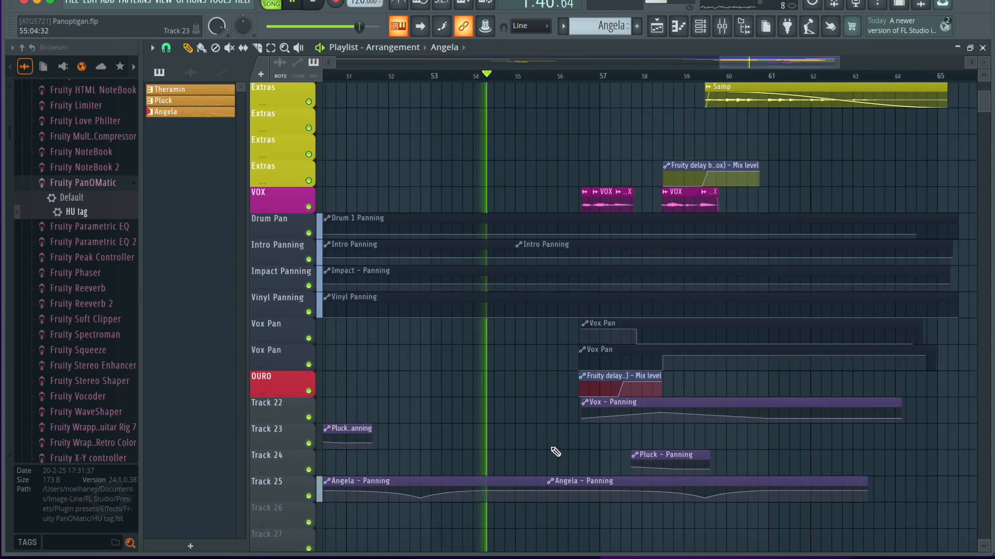
{"action": "scroll", "coordinate": [555, 452], "scroll_direction": "down", "scroll_amount": 2, "text": "ctrl"}
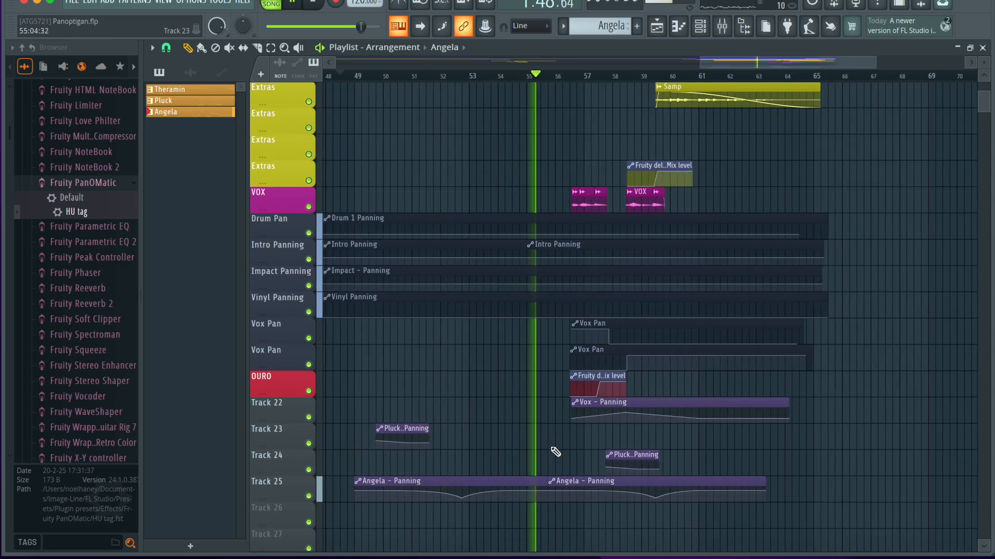
{"action": "key", "text": "space"}
Compare the Theramin, Pluck and Angela synth clips with the Pluck and Angela panning automation clips.
{"action": "scroll", "coordinate": [554, 452], "scroll_direction": "up", "scroll_amount": 2, "text": "ctrl"}
{"action": "scroll", "coordinate": [553, 453], "scroll_direction": "down", "scroll_amount": 1}
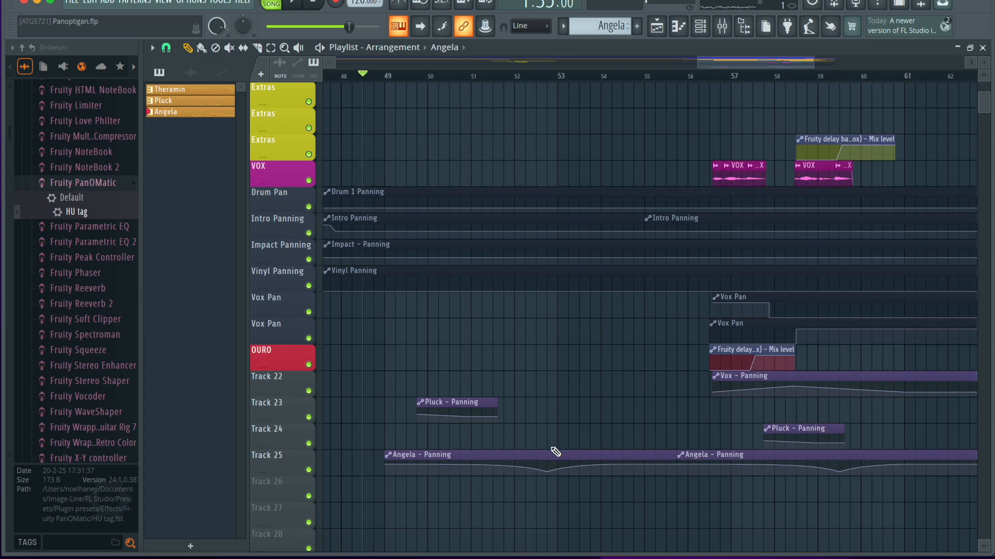
{"action": "scroll", "coordinate": [512, 514], "scroll_direction": "up", "scroll_amount": 2, "text": "ctrl"}
{"action": "scroll", "coordinate": [537, 322], "scroll_direction": "up", "scroll_amount": 10}
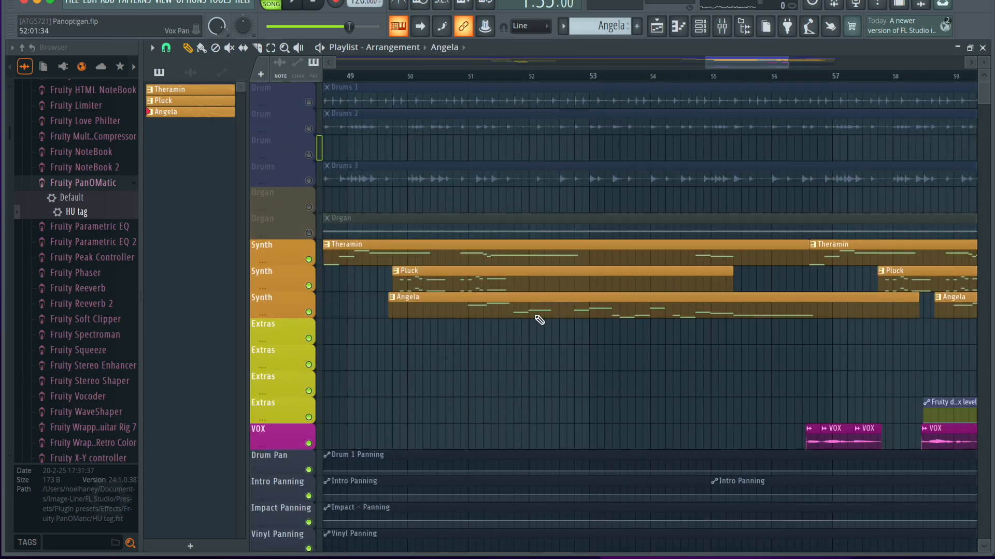
{"action": "scroll", "coordinate": [539, 320], "scroll_direction": "down", "scroll_amount": 14}
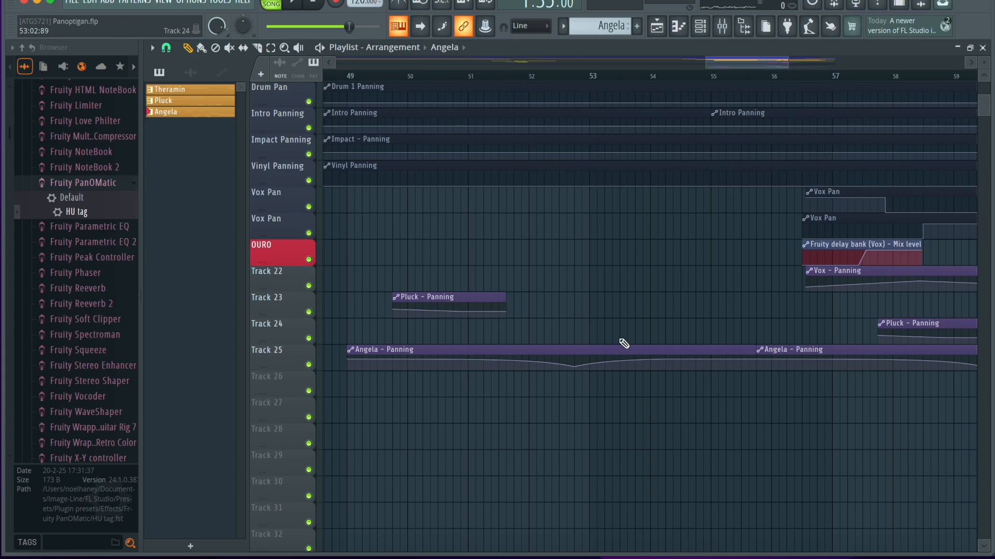
{"action": "scroll", "coordinate": [604, 262], "scroll_direction": "up", "scroll_amount": 11}
Play the synth parts from late in bar 51 through the dip in the first Angela panning clip, and stop.
{"action": "left_click", "coordinate": [537, 75]}
{"action": "scroll", "coordinate": [557, 295], "scroll_direction": "down", "scroll_amount": 1}
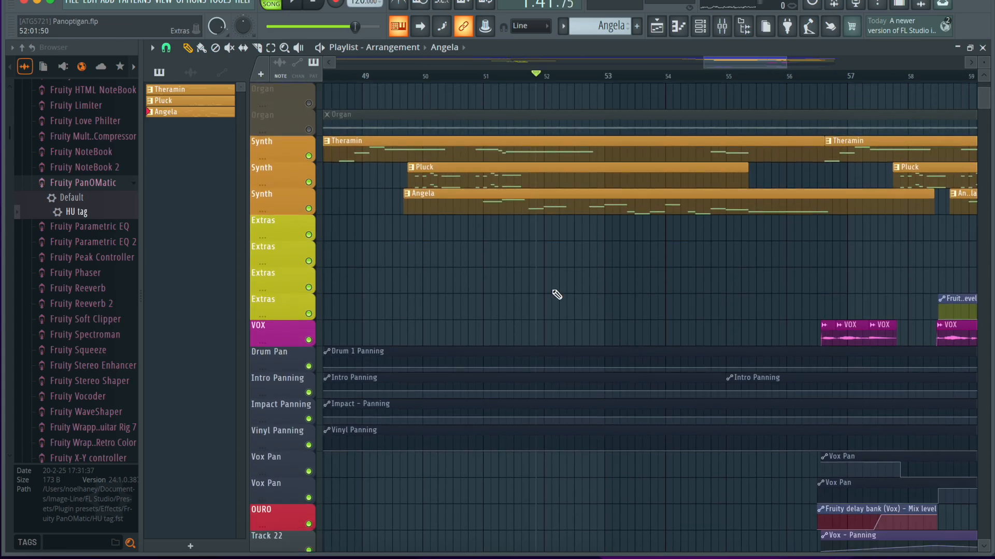
{"action": "scroll", "coordinate": [557, 295], "scroll_direction": "down", "scroll_amount": 2}
{"action": "scroll", "coordinate": [546, 253], "scroll_direction": "down", "scroll_amount": 4}
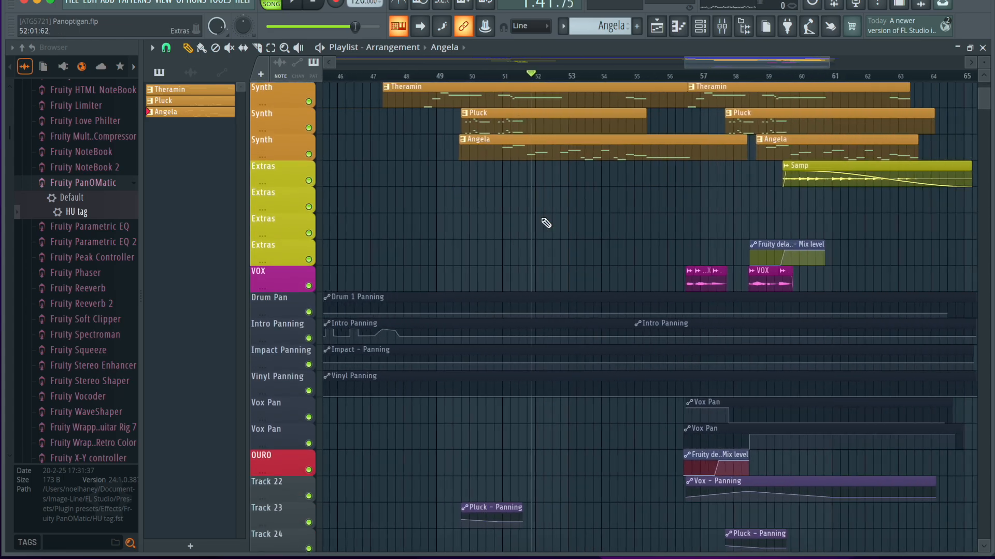
{"action": "scroll", "coordinate": [546, 223], "scroll_direction": "up", "scroll_amount": 4}
{"action": "left_click", "coordinate": [506, 76]}
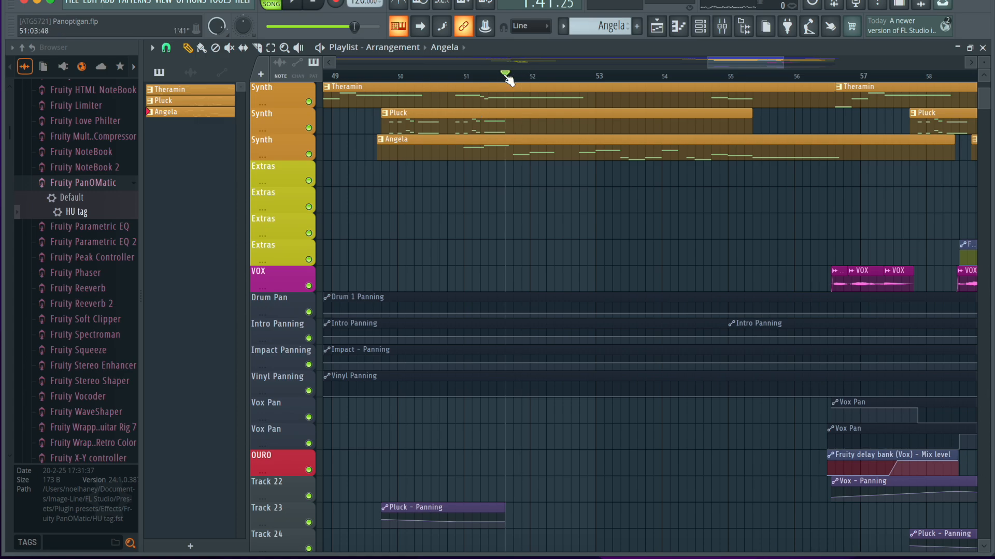
{"action": "key", "text": "space"}
{"action": "scroll", "coordinate": [534, 88], "scroll_direction": "down", "scroll_amount": 7}
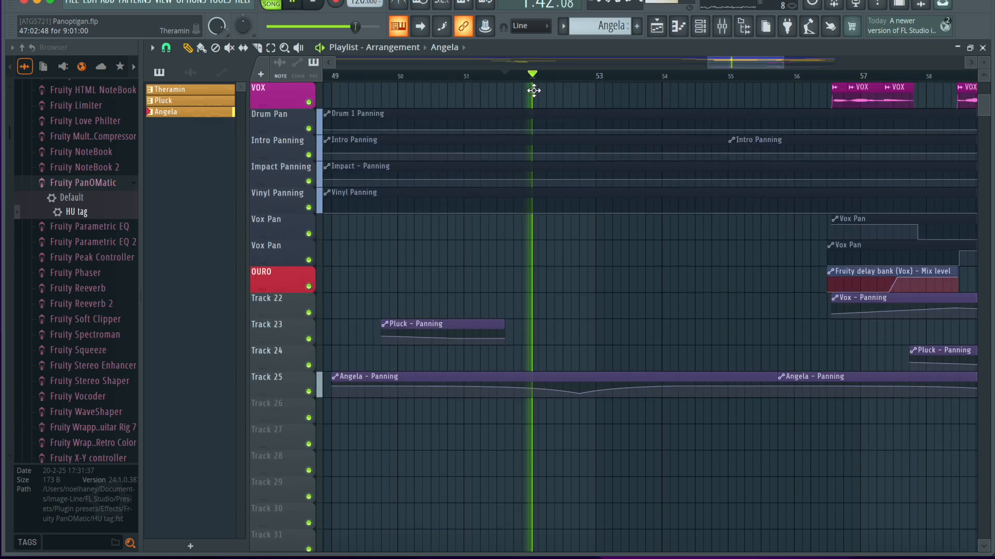
{"action": "scroll", "coordinate": [596, 226], "scroll_direction": "up", "scroll_amount": 11}
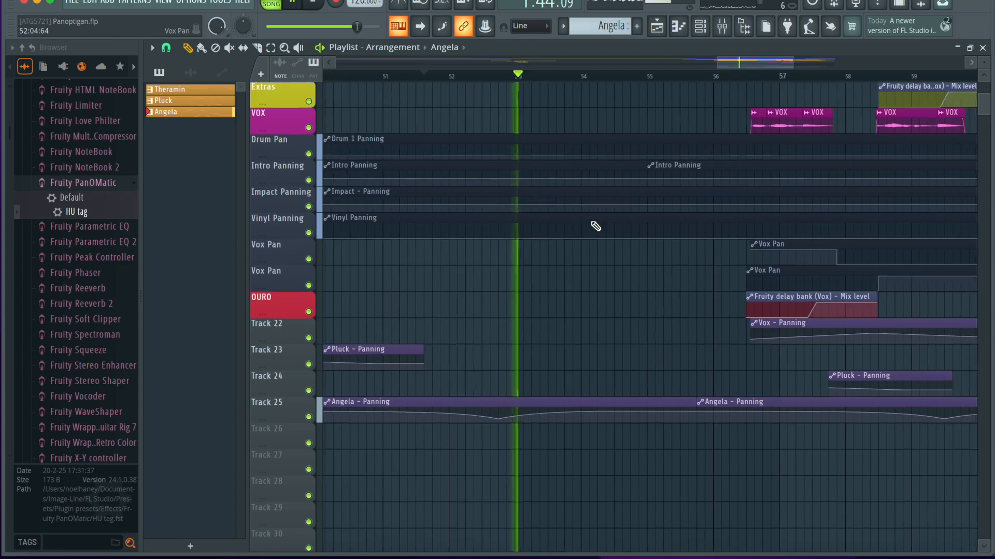
{"action": "scroll", "coordinate": [595, 224], "scroll_direction": "down", "scroll_amount": 2}
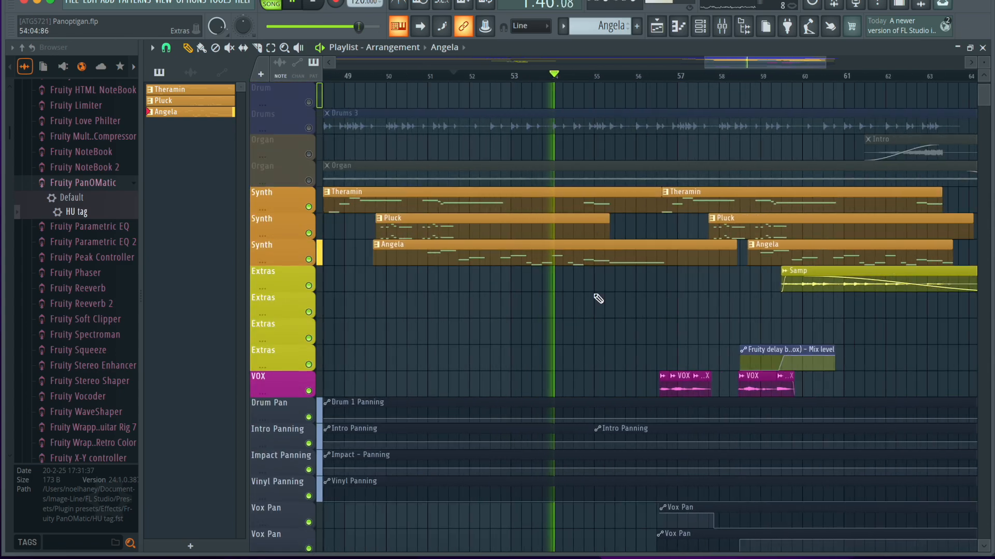
{"action": "scroll", "coordinate": [596, 298], "scroll_direction": "down", "scroll_amount": 3}
{"action": "scroll", "coordinate": [580, 295], "scroll_direction": "down", "scroll_amount": 5}
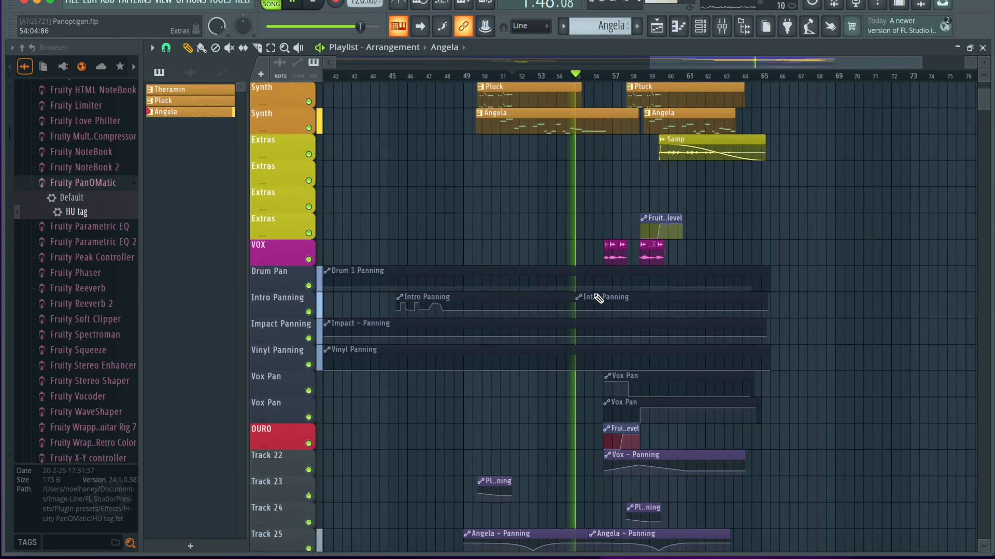
{"action": "key", "text": "space"}
Unmute all playlist tracks and start playing the full arrangement from bar 45.
{"action": "left_click", "coordinate": [465, 75]}
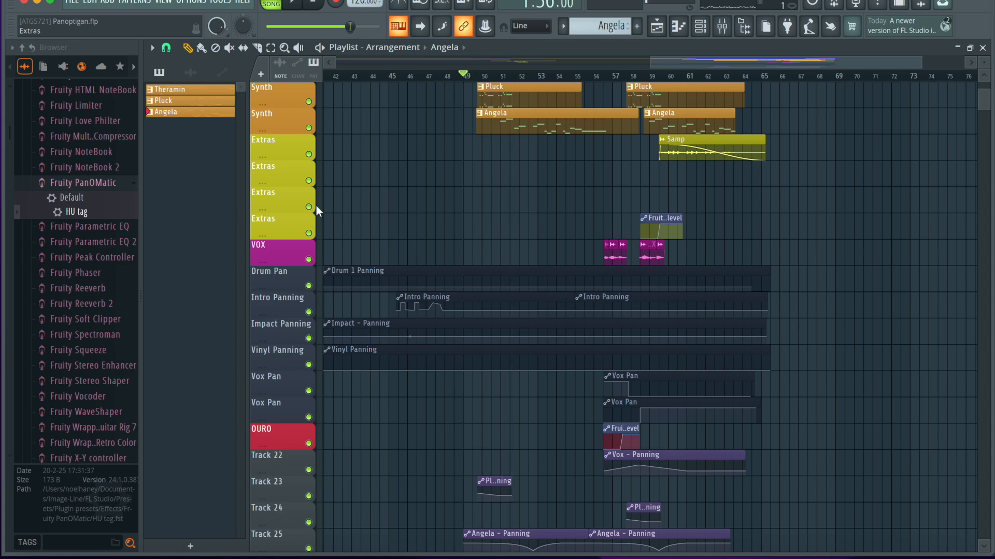
{"action": "scroll", "coordinate": [313, 212], "scroll_direction": "up", "scroll_amount": 6}
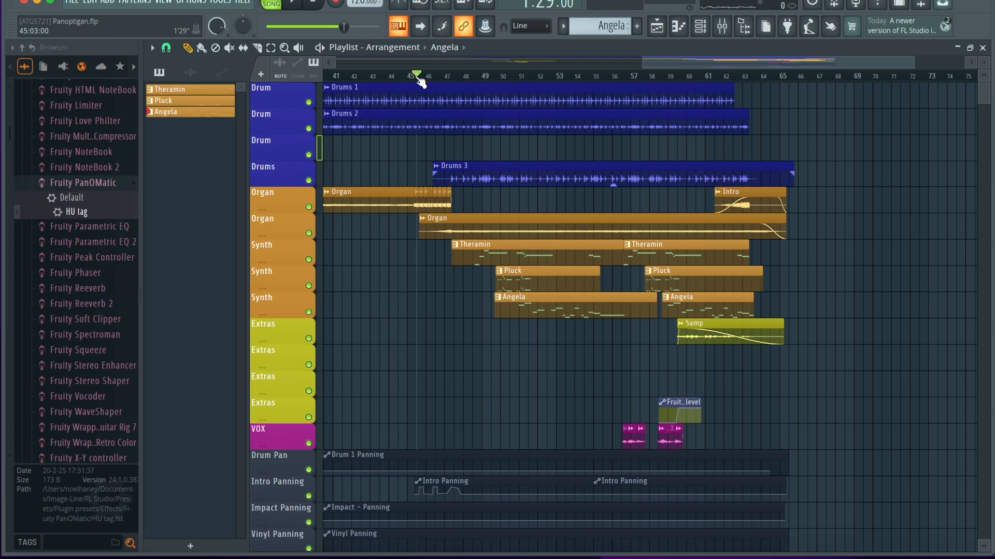
{"action": "key", "text": "space"}
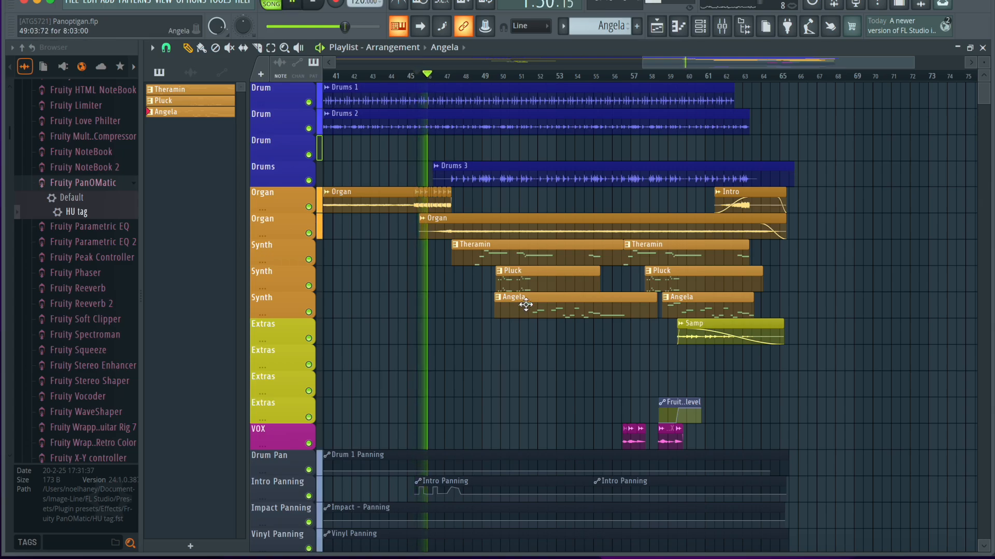
Follow the full mix through the Theramin, Pluck and Angela entrances, viewing the drum, organ, synth and panning tracks.
{"action": "scroll", "coordinate": [526, 304], "scroll_direction": "down", "scroll_amount": 3, "text": "ctrl"}
{"action": "scroll", "coordinate": [526, 305], "scroll_direction": "down", "scroll_amount": 9}
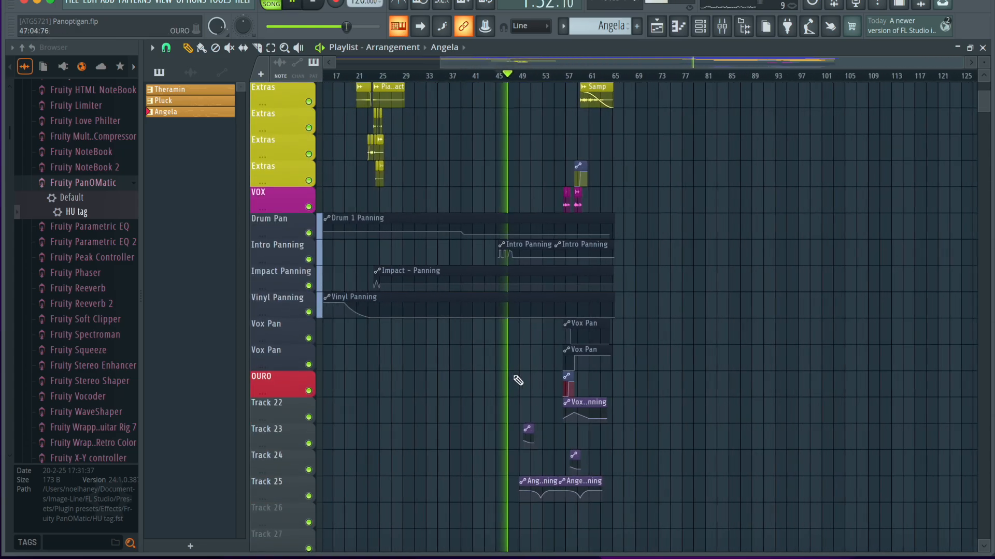
{"action": "scroll", "coordinate": [518, 381], "scroll_direction": "up", "scroll_amount": 9}
{"action": "scroll", "coordinate": [518, 381], "scroll_direction": "up", "scroll_amount": 3, "text": "ctrl"}
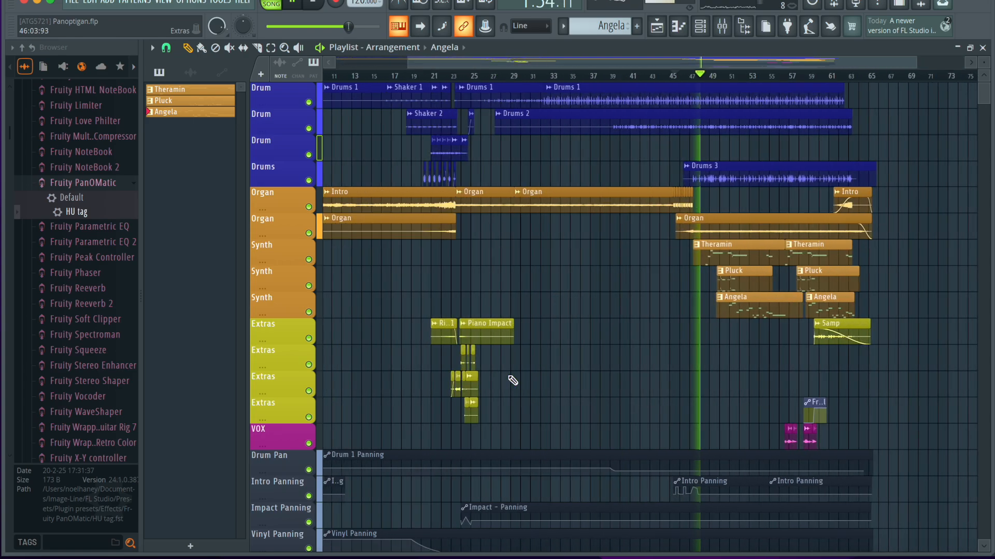
{"action": "scroll", "coordinate": [512, 381], "scroll_direction": "up", "scroll_amount": 4, "text": "ctrl"}
{"action": "scroll", "coordinate": [479, 372], "scroll_direction": "down", "scroll_amount": 4, "text": "ctrl"}
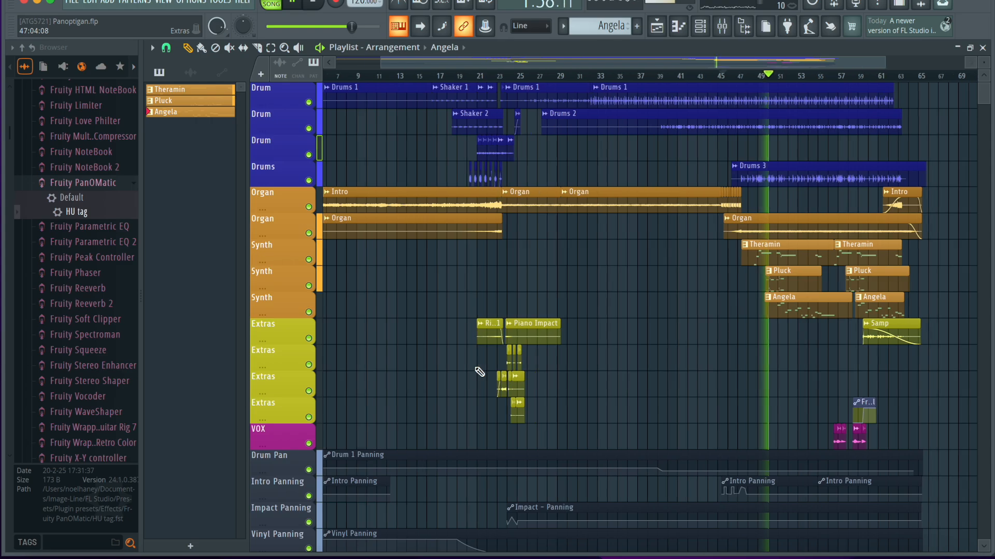
{"action": "scroll", "coordinate": [479, 372], "scroll_direction": "down", "scroll_amount": 4, "text": "ctrl"}
{"action": "scroll", "coordinate": [479, 372], "scroll_direction": "down", "scroll_amount": 11}
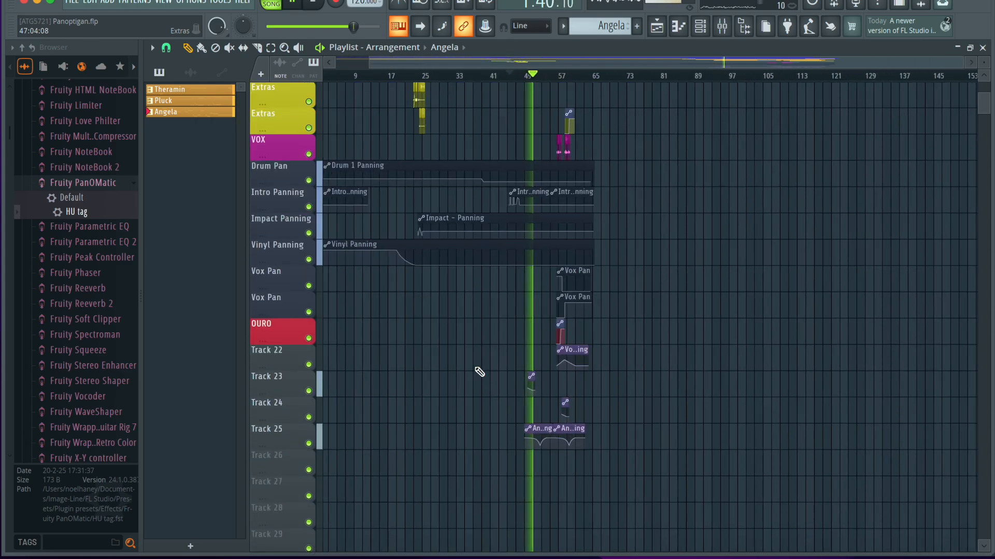
{"action": "scroll", "coordinate": [479, 372], "scroll_direction": "up", "scroll_amount": 8, "text": "ctrl"}
{"action": "scroll", "coordinate": [479, 372], "scroll_direction": "up", "scroll_amount": 9}
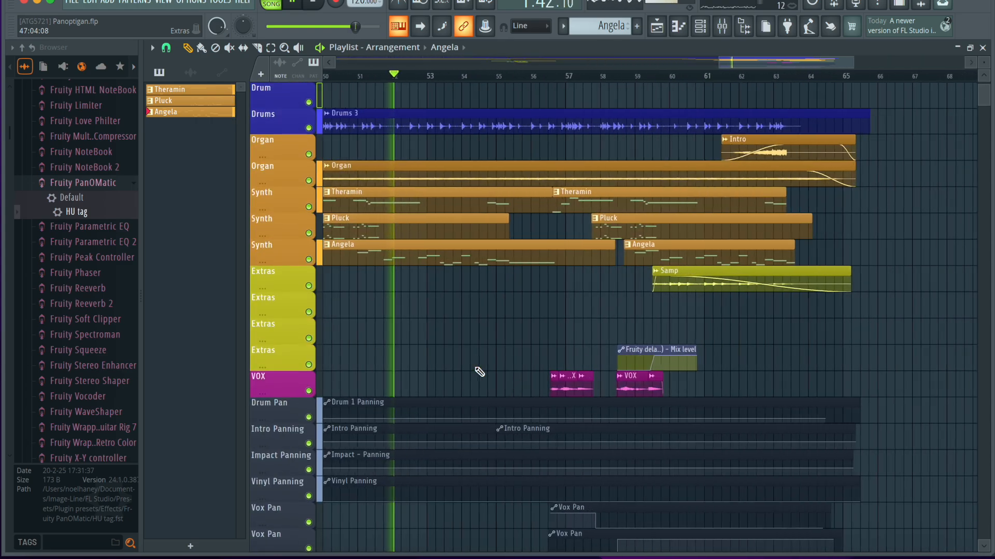
Follow the full mix along the Angela panning automation clips towards the first VOX clips at bar 56.
{"action": "scroll", "coordinate": [479, 372], "scroll_direction": "down", "scroll_amount": 3}
{"action": "scroll", "coordinate": [480, 372], "scroll_direction": "up", "scroll_amount": 1, "text": "ctrl"}
{"action": "scroll", "coordinate": [495, 441], "scroll_direction": "down", "scroll_amount": 4}
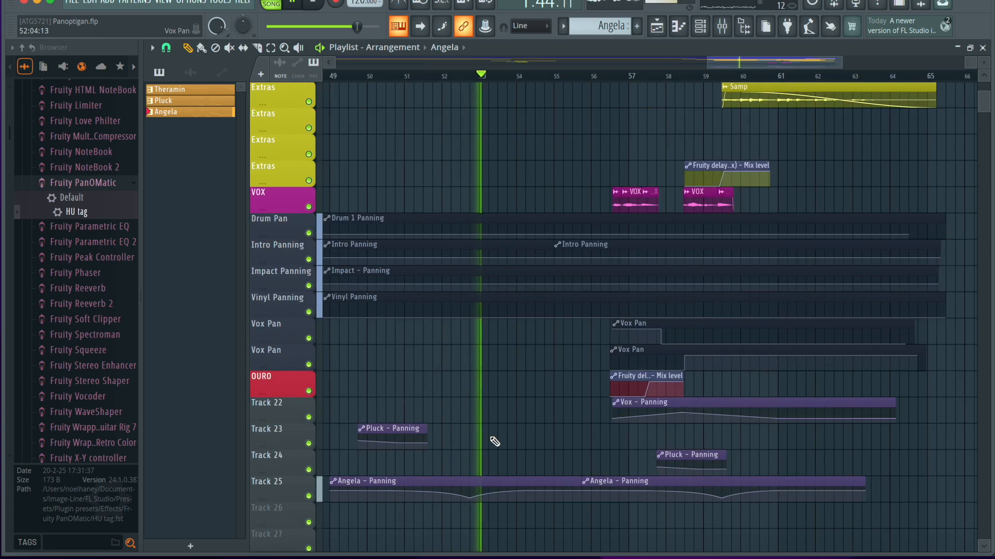
{"action": "scroll", "coordinate": [495, 442], "scroll_direction": "down", "scroll_amount": 1, "text": "ctrl"}
{"action": "scroll", "coordinate": [494, 441], "scroll_direction": "down", "scroll_amount": 5}
{"action": "scroll", "coordinate": [495, 441], "scroll_direction": "up", "scroll_amount": 4}
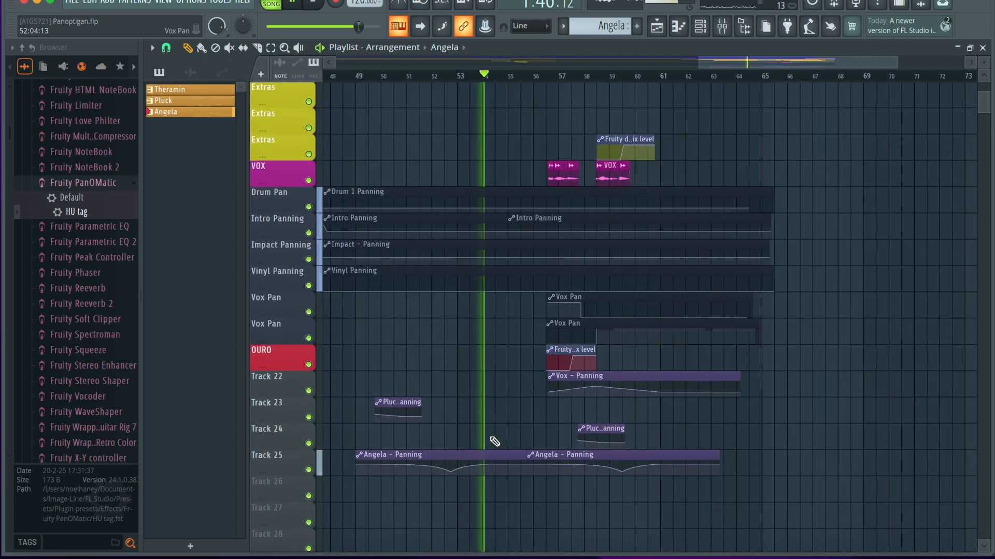
{"action": "scroll", "coordinate": [495, 441], "scroll_direction": "up", "scroll_amount": 5}
{"action": "scroll", "coordinate": [518, 281], "scroll_direction": "up", "scroll_amount": 4, "text": "ctrl"}
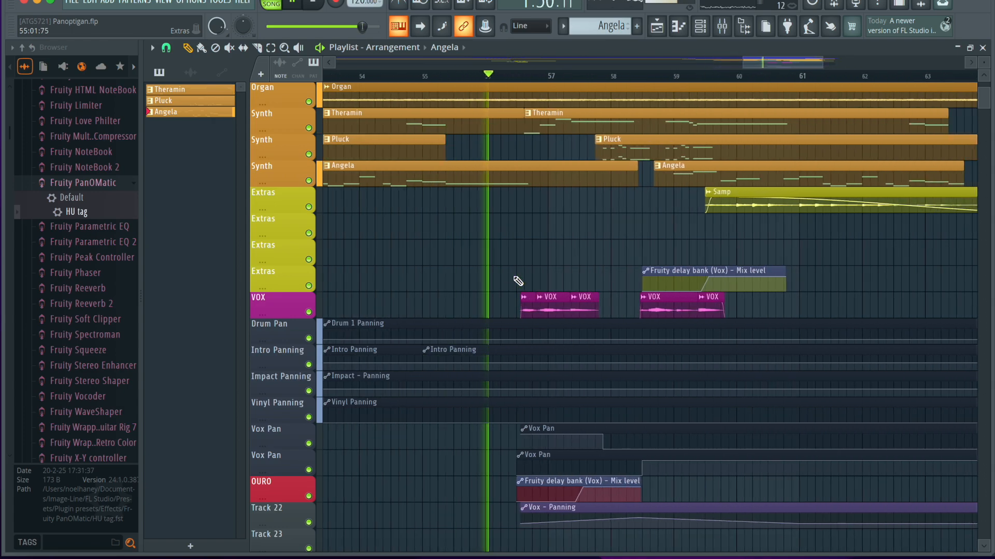
Stop playback, place the playhead at the start of the first VOX clip in bar 56, and solo the VOX track.
{"action": "key", "text": "space"}
{"action": "left_click_drag", "start_coordinate": [527, 78], "coordinate": [524, 78]}
{"action": "right_click", "coordinate": [308, 312]}
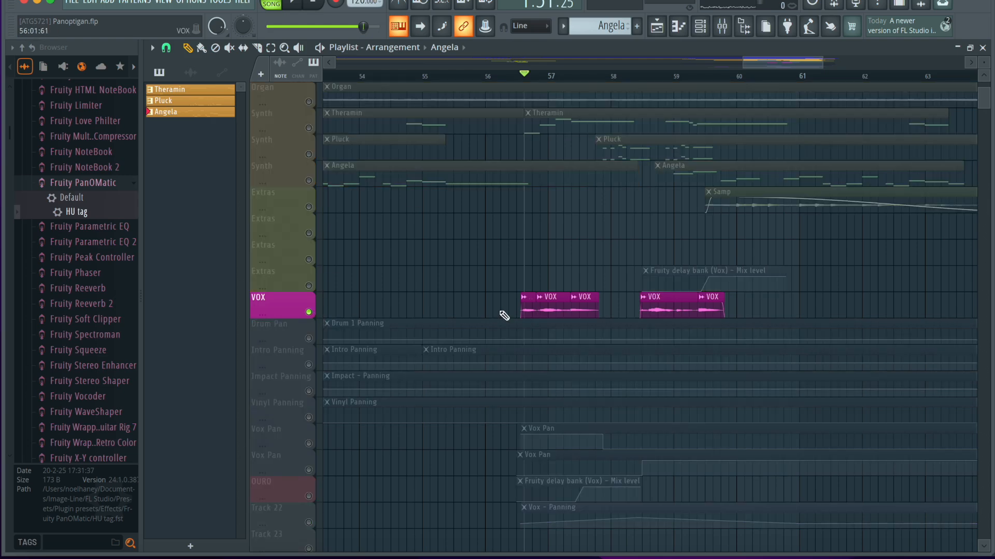
Disable all ten effect slots on the Vox mixer track and return to the playlist.
{"action": "left_click", "coordinate": [727, 29]}
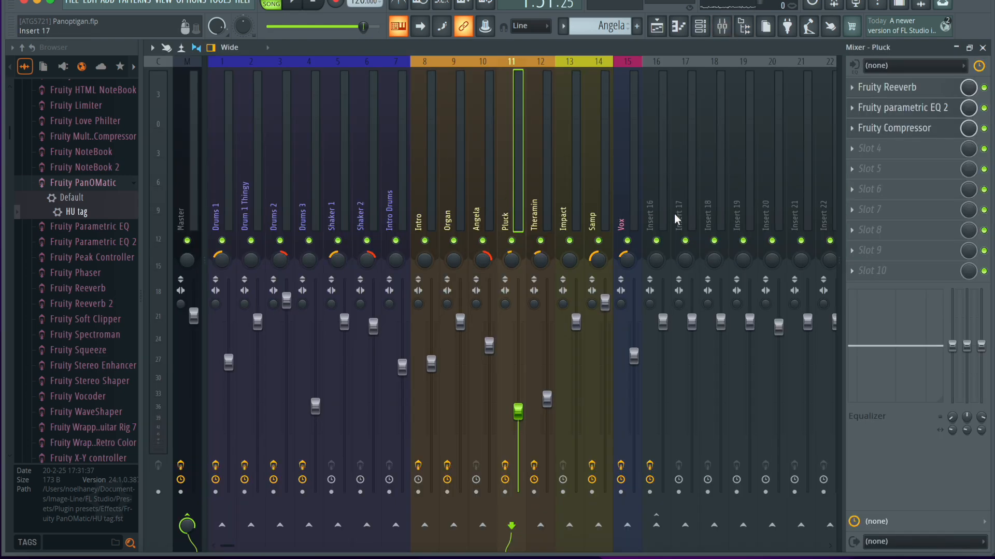
{"action": "left_click", "coordinate": [637, 210]}
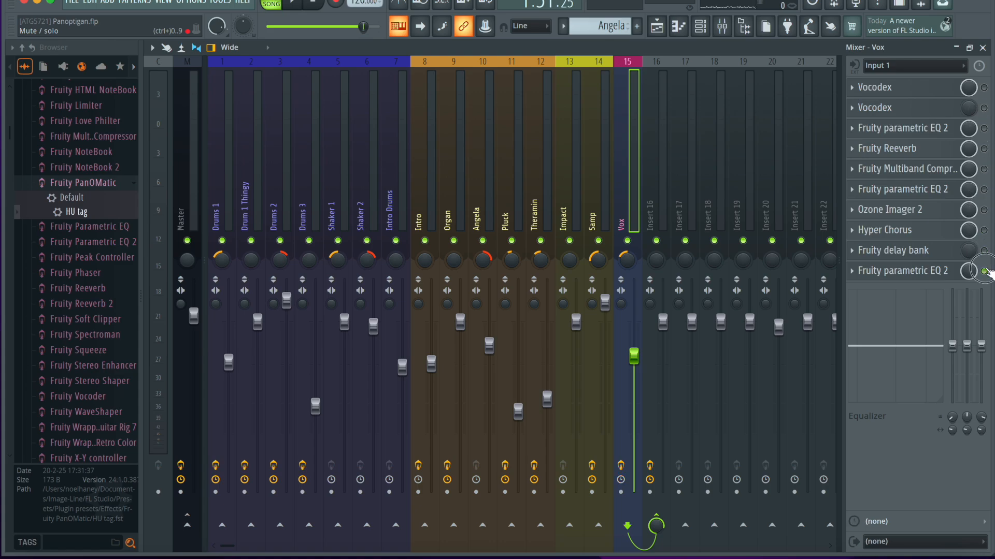
{"action": "left_click", "coordinate": [983, 48]}
Play the dry vocal from bar 56 and inspect the VOX audio clip's sample settings.
{"action": "key", "text": "space"}
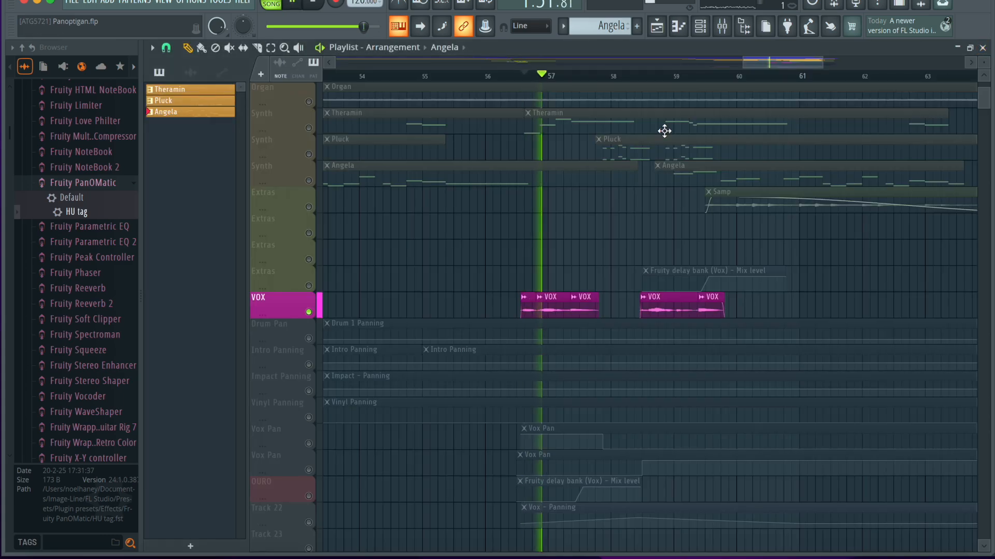
{"action": "key", "text": "space"}
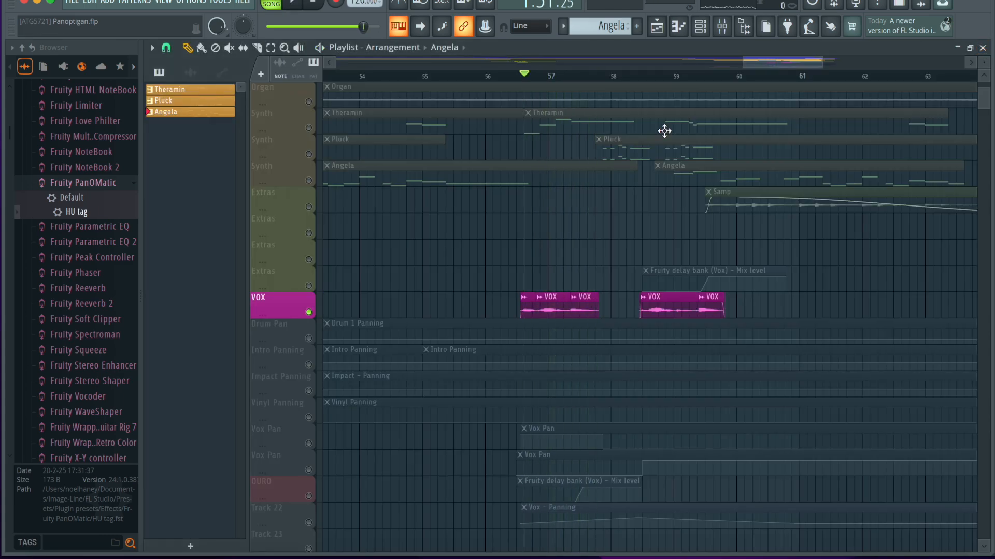
{"action": "double_click", "coordinate": [587, 315]}
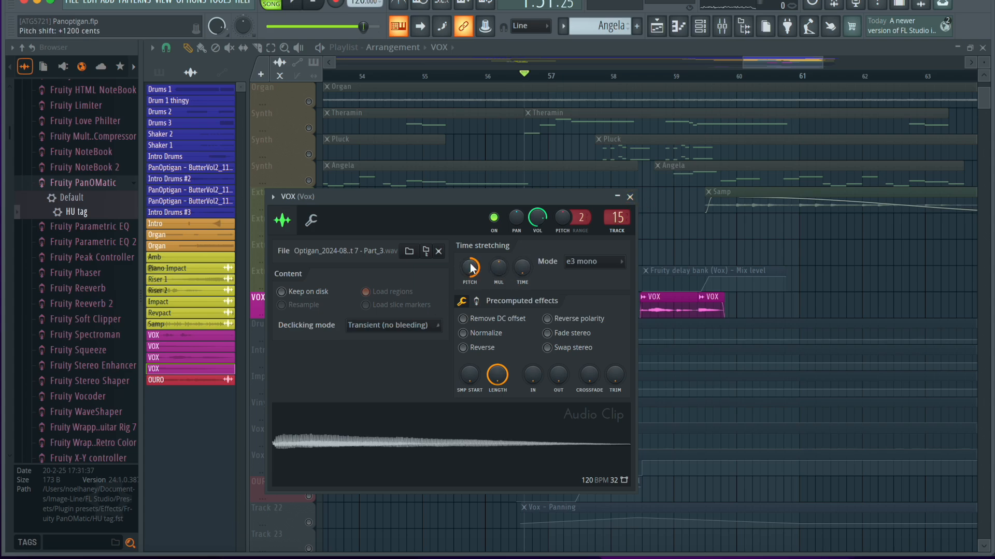
{"action": "left_click", "coordinate": [630, 197]}
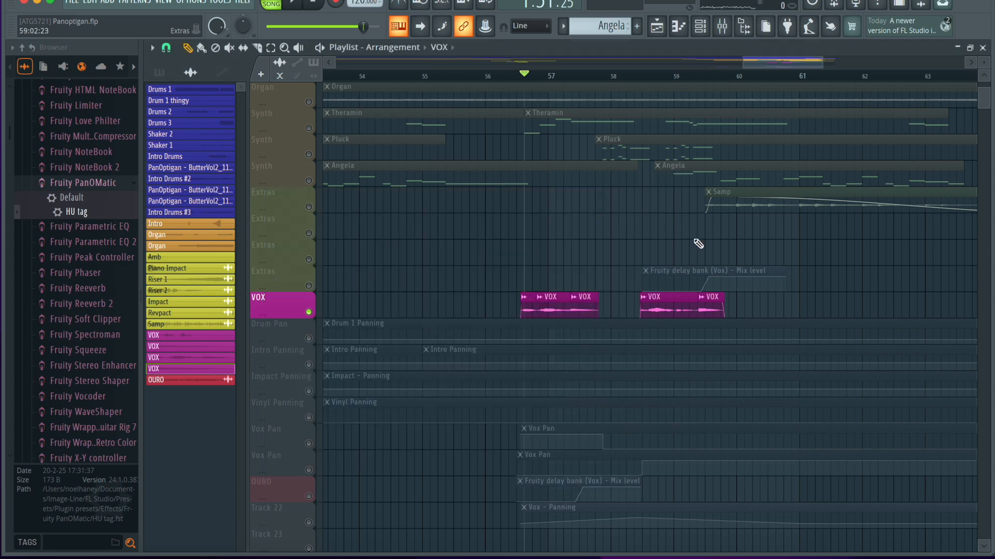
Re-enable the first Vocodex on the Vox mixer track, open it, and play the vocal through it.
{"action": "left_click", "coordinate": [721, 28]}
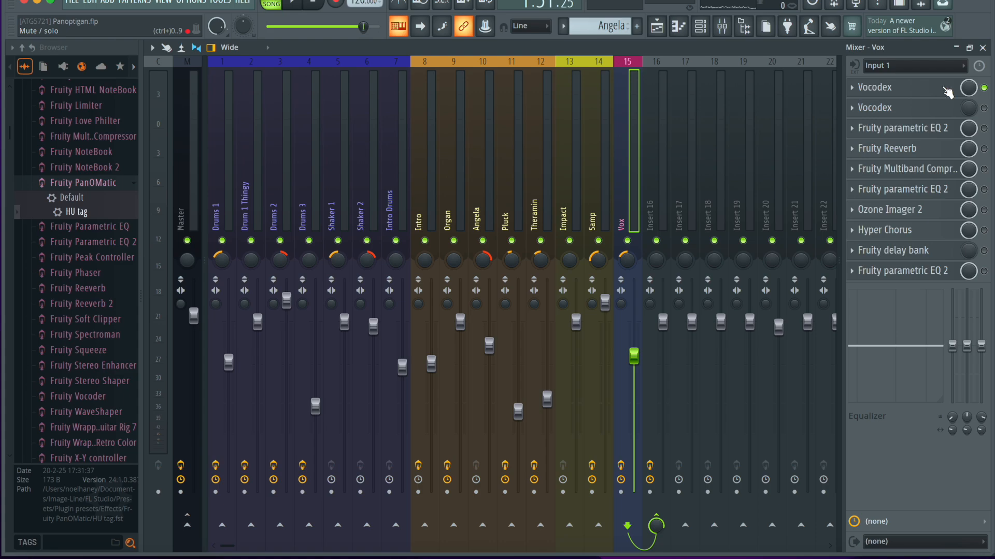
{"action": "left_click", "coordinate": [913, 92]}
{"action": "mouse_move", "coordinate": [494, 76]}
{"action": "left_mouse_down"}
{"action": "mouse_move", "coordinate": [533, 73]}
{"action": "mouse_move", "coordinate": [499, 89]}
{"action": "left_mouse_up"}
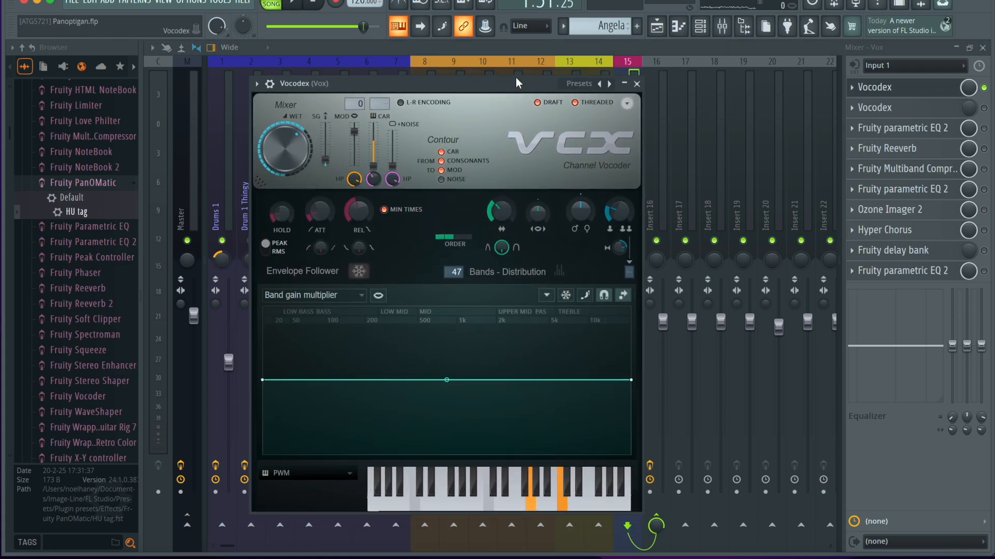
{"action": "key", "text": "space"}
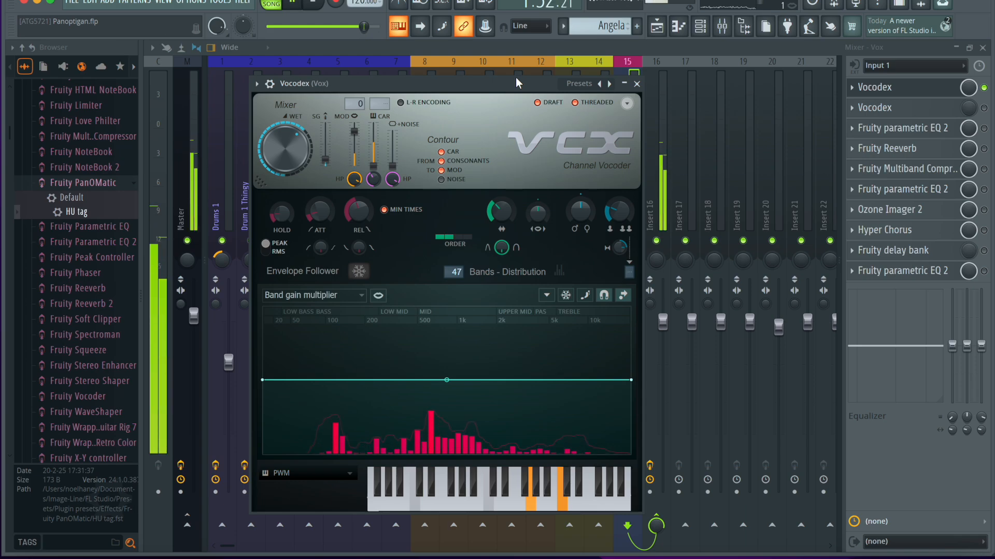
{"action": "key", "text": "space"}
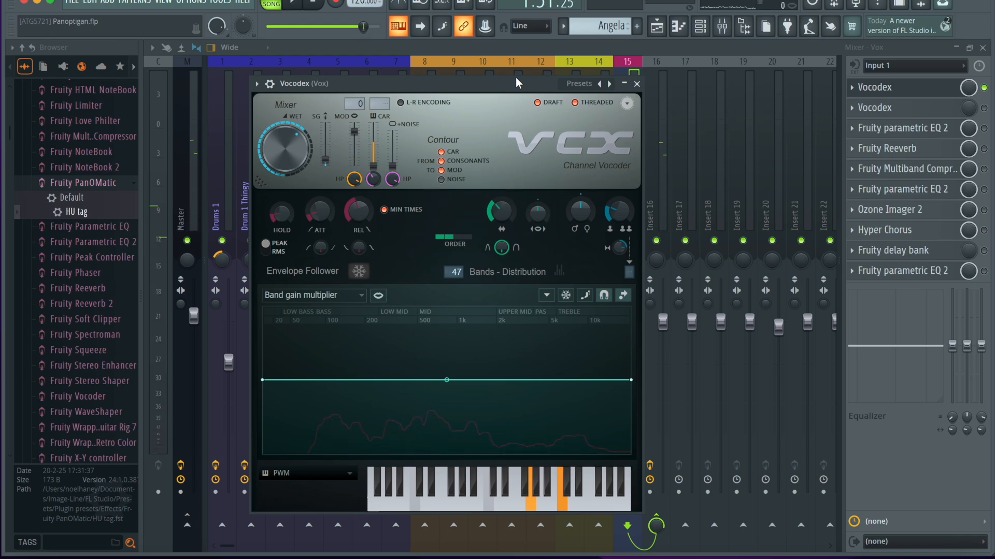
Re-enable the second Vocodex on the Vox mixer track, inspect its settings, and play the vocal in the playlist.
{"action": "left_click", "coordinate": [626, 85]}
{"action": "left_click", "coordinate": [983, 108]}
{"action": "left_click", "coordinate": [934, 109]}
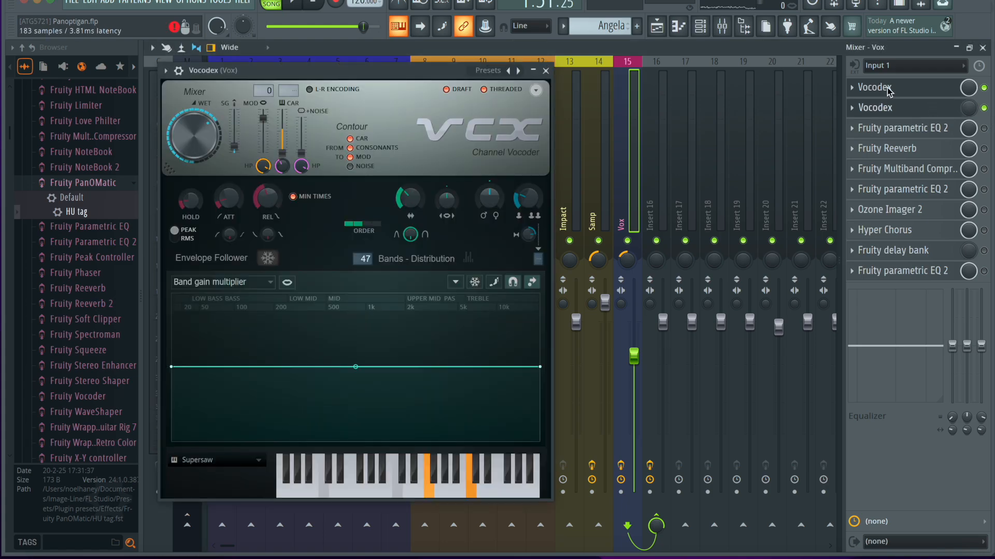
{"action": "left_click", "coordinate": [546, 71]}
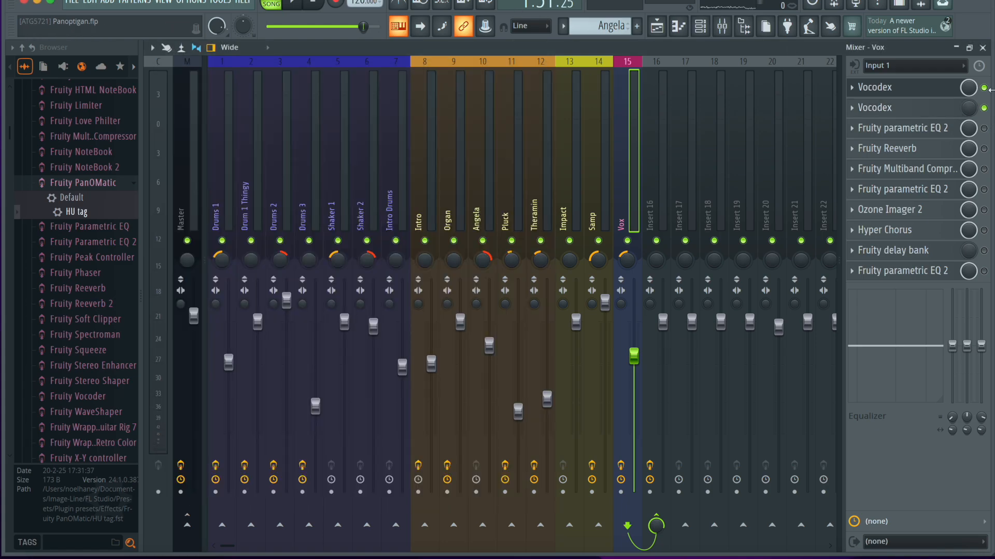
{"action": "left_click", "coordinate": [982, 47]}
{"action": "key", "text": "space"}
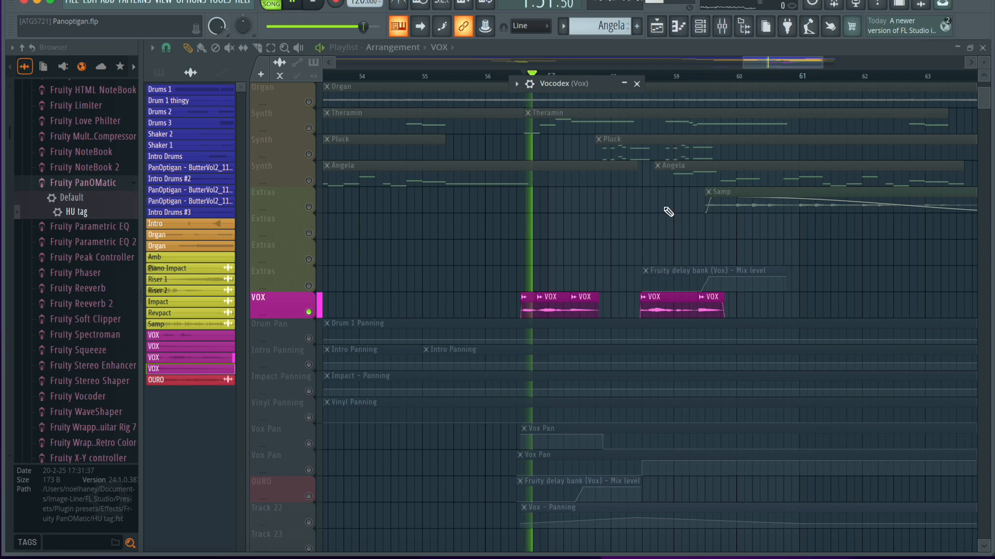
Re-enable the first Fruity parametric EQ 2 on the Vox mixer track and inspect its curve while the vocal plays.
{"action": "left_click", "coordinate": [725, 29]}
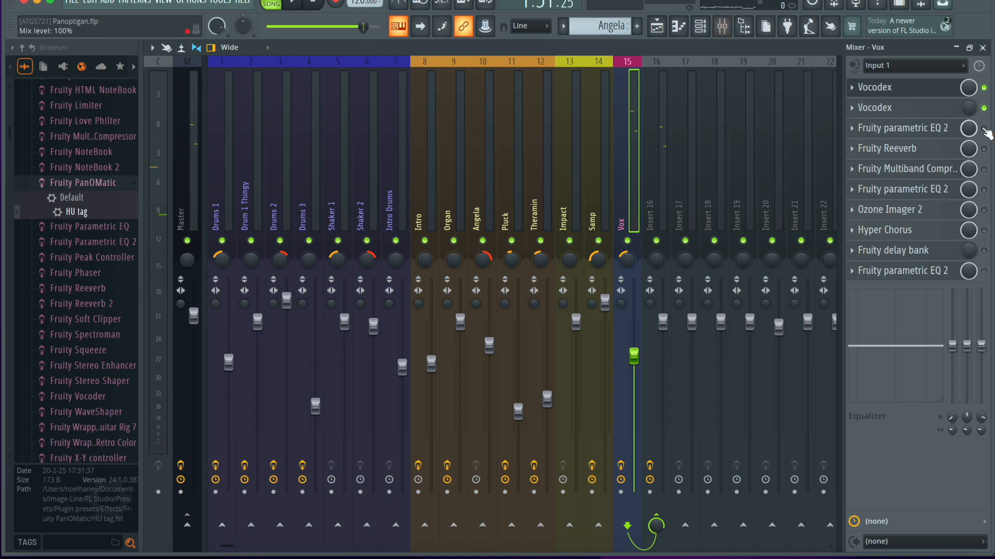
{"action": "left_click", "coordinate": [930, 127]}
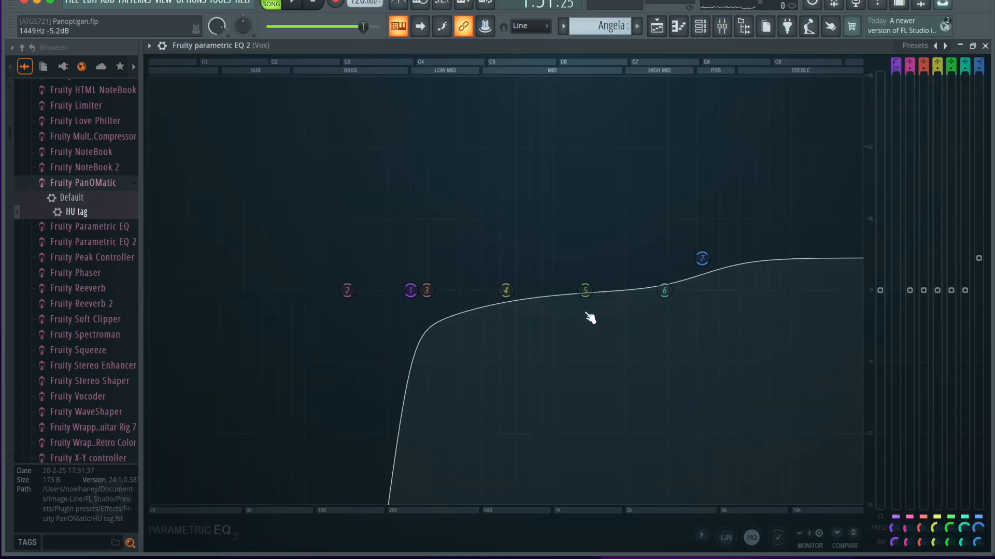
{"action": "key", "text": "space"}
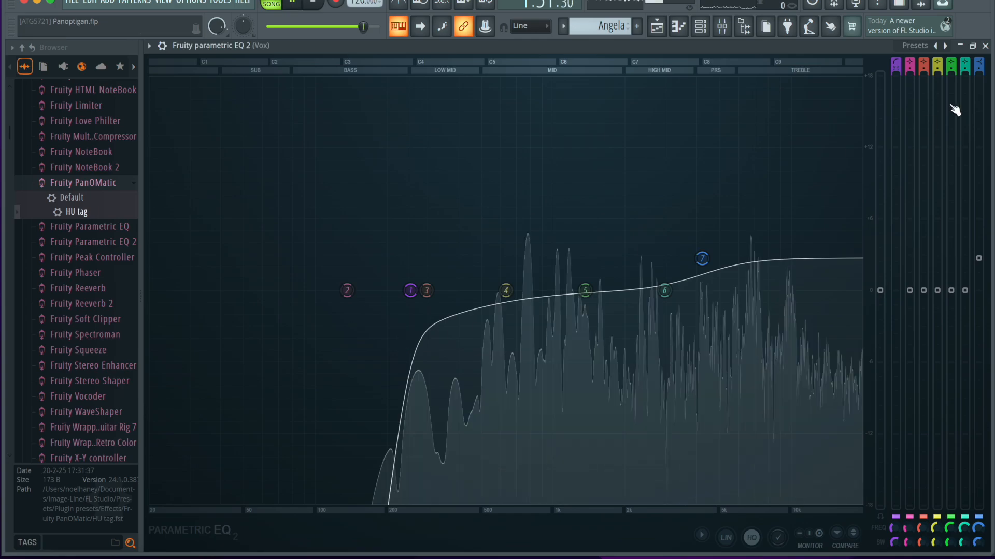
{"action": "left_click", "coordinate": [985, 46]}
{"action": "key", "text": "space"}
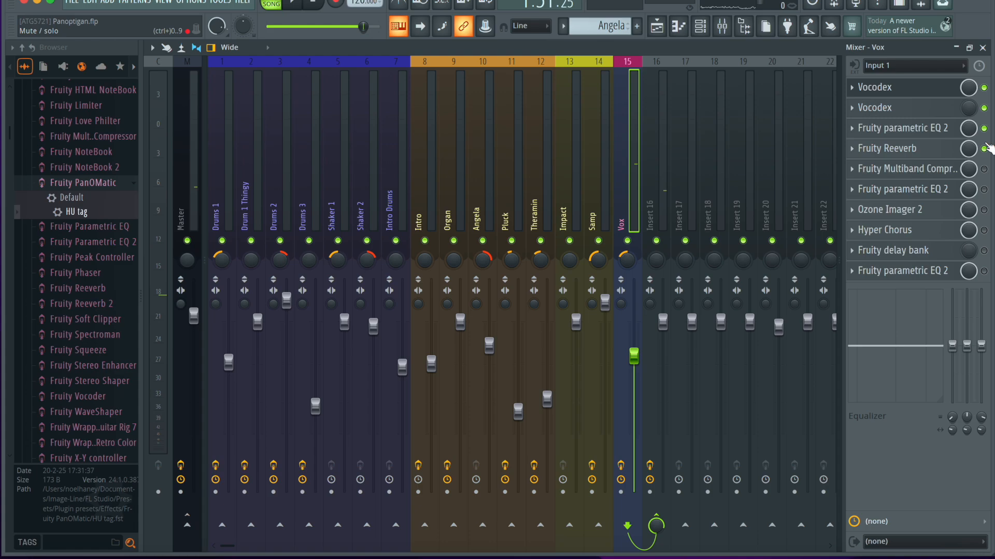
Re-enable Fruity Reeverb and Fruity Multiband Compressor on the Vox mixer track, playing the vocal after each one.
{"action": "key", "text": "space"}
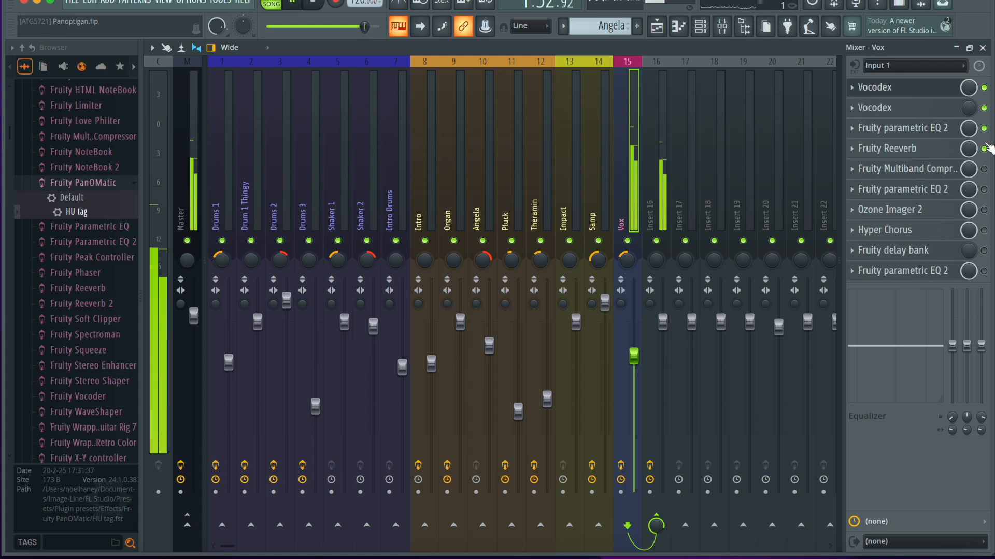
{"action": "key", "text": "space"}
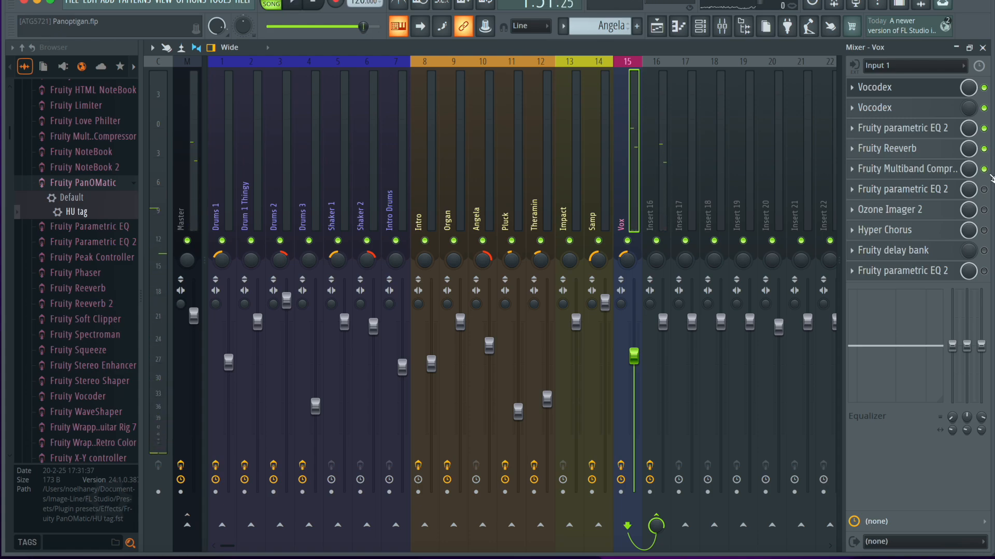
{"action": "left_click", "coordinate": [927, 169]}
{"action": "left_click", "coordinate": [709, 101]}
{"action": "key", "text": "space"}
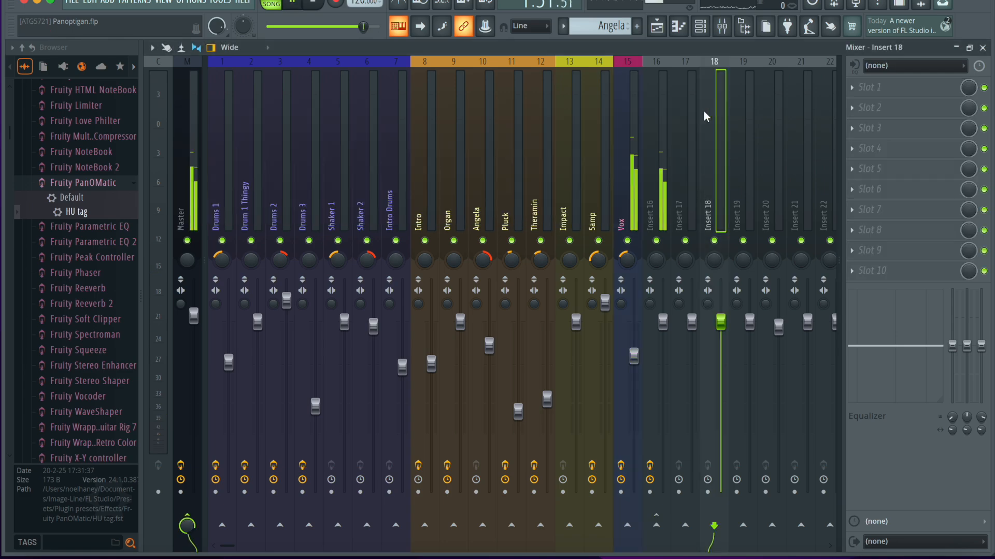
{"action": "left_click", "coordinate": [616, 161]}
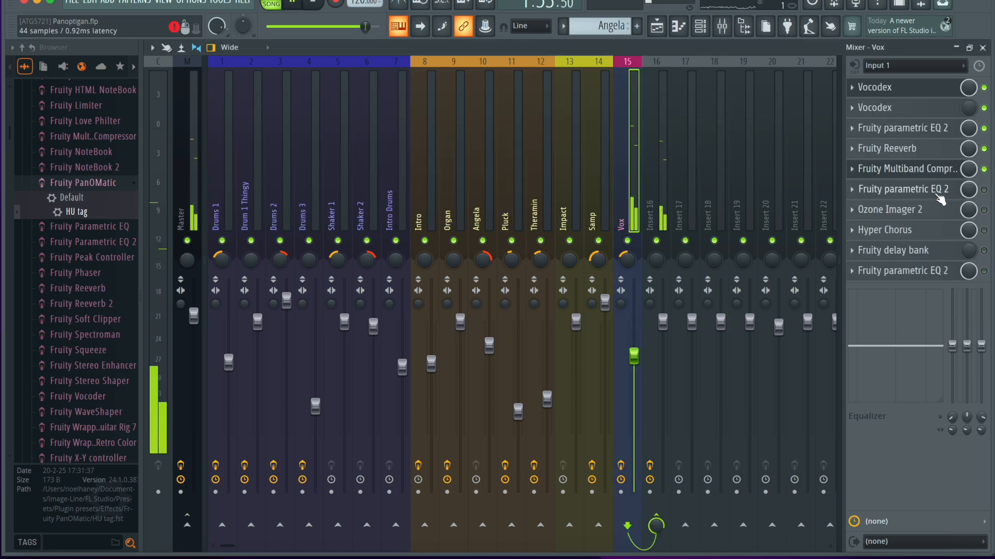
{"action": "key", "text": "space"}
Re-enable the Fruity parametric EQ 2 after the multiband compressor on Vox, view its curve, and play the vocal.
{"action": "left_click", "coordinate": [938, 192]}
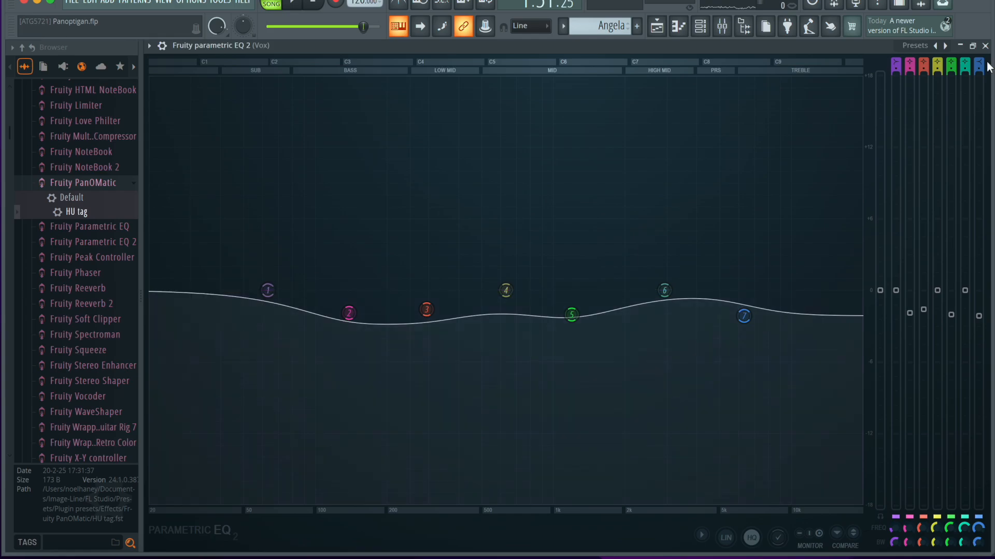
{"action": "left_click", "coordinate": [986, 45]}
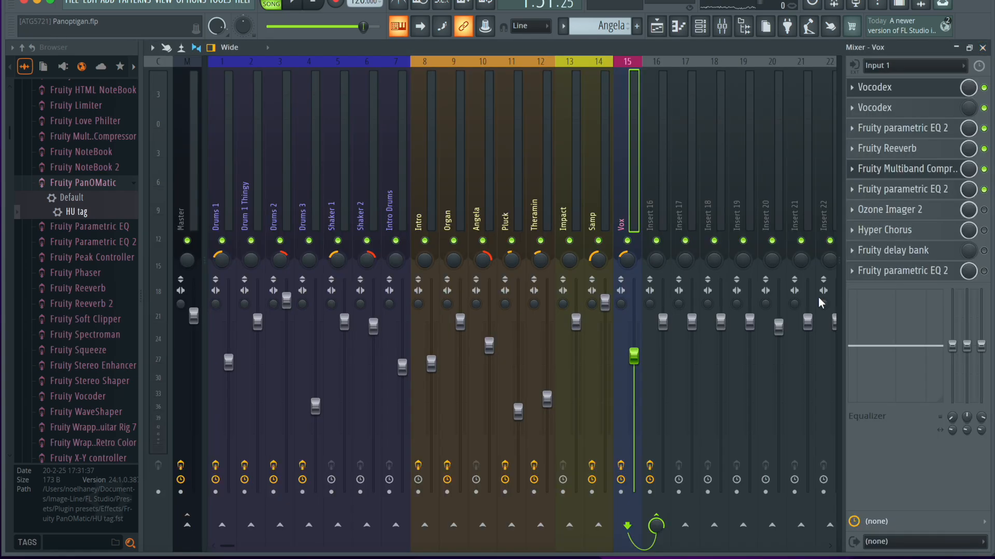
{"action": "key", "text": "space"}
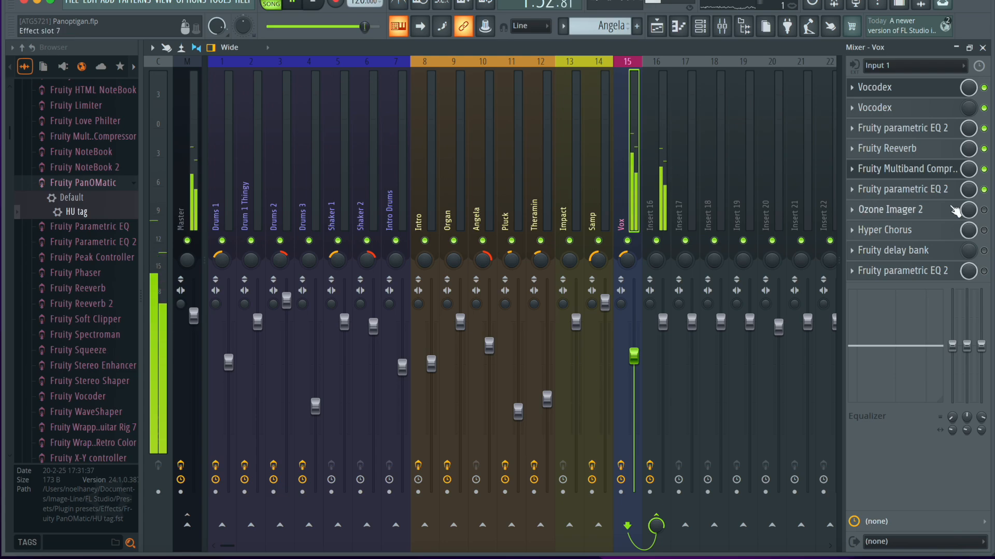
{"action": "key", "text": "space"}
Re-enable the last four Vox effects, inspecting Ozone Imager 2 and Fruity delay bank, and play the vocal through the full chain.
{"action": "left_click", "coordinate": [956, 210]}
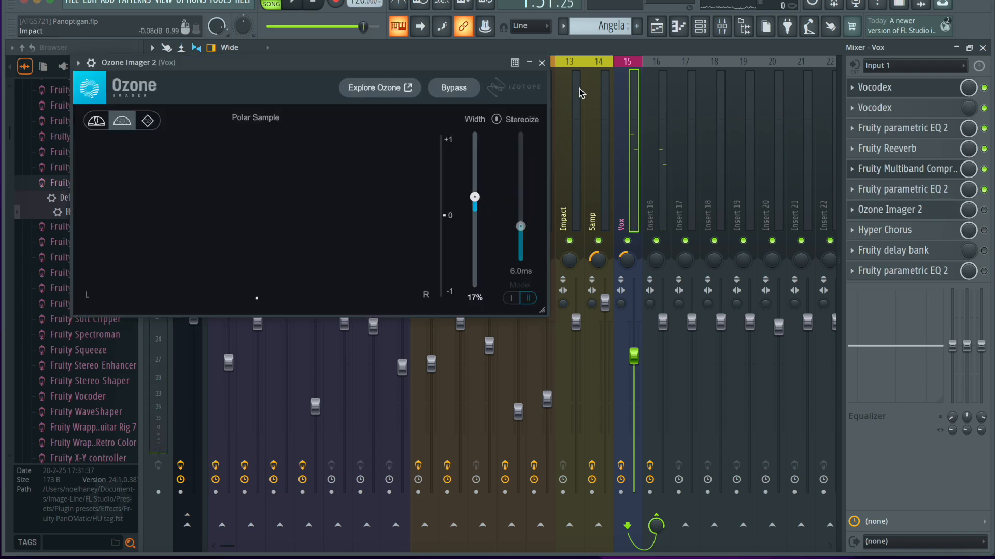
{"action": "left_click", "coordinate": [544, 65]}
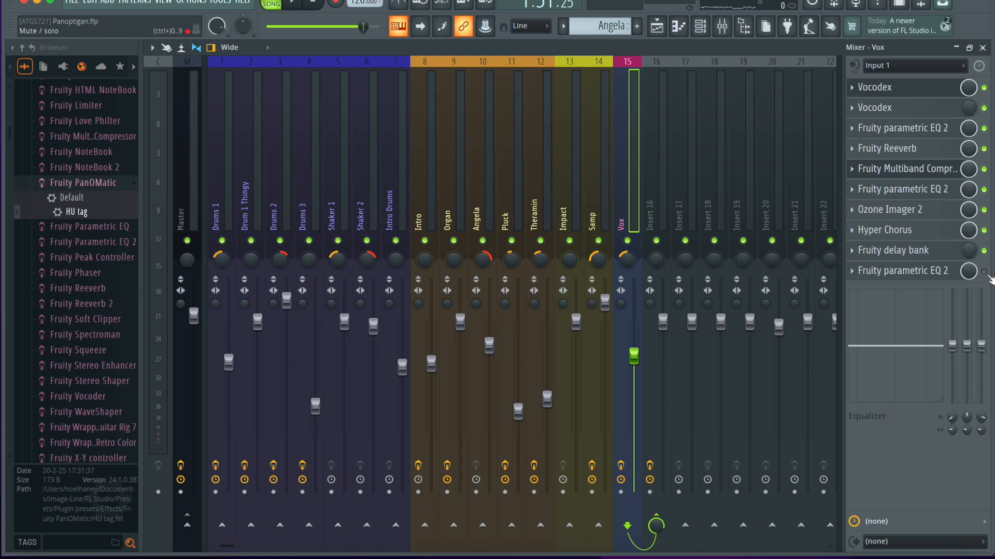
{"action": "left_click", "coordinate": [920, 251]}
{"action": "left_click", "coordinate": [707, 149]}
{"action": "key", "text": "space"}
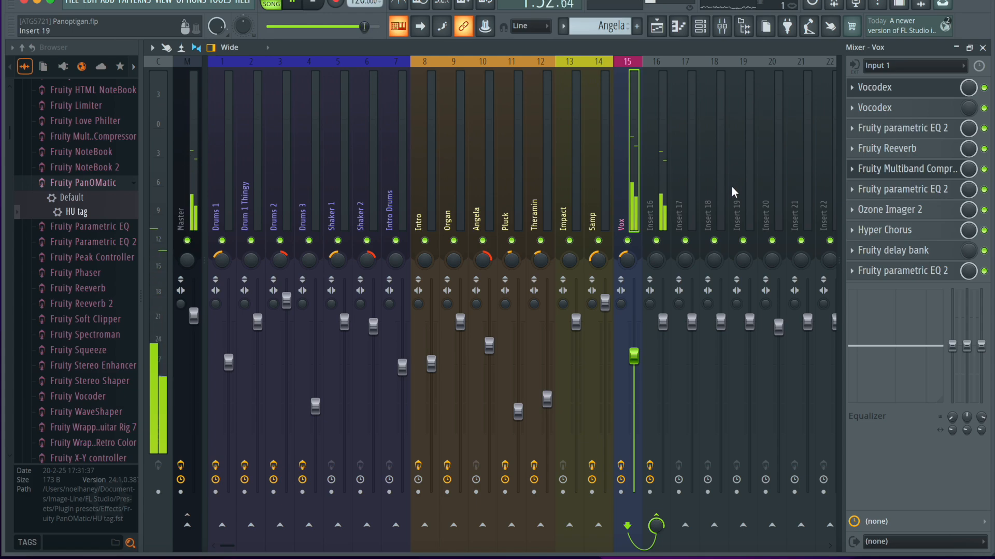
Compare the Vox track with Insert 16 in the mixer during playback, and return to a clear playlist.
{"action": "left_click", "coordinate": [670, 192]}
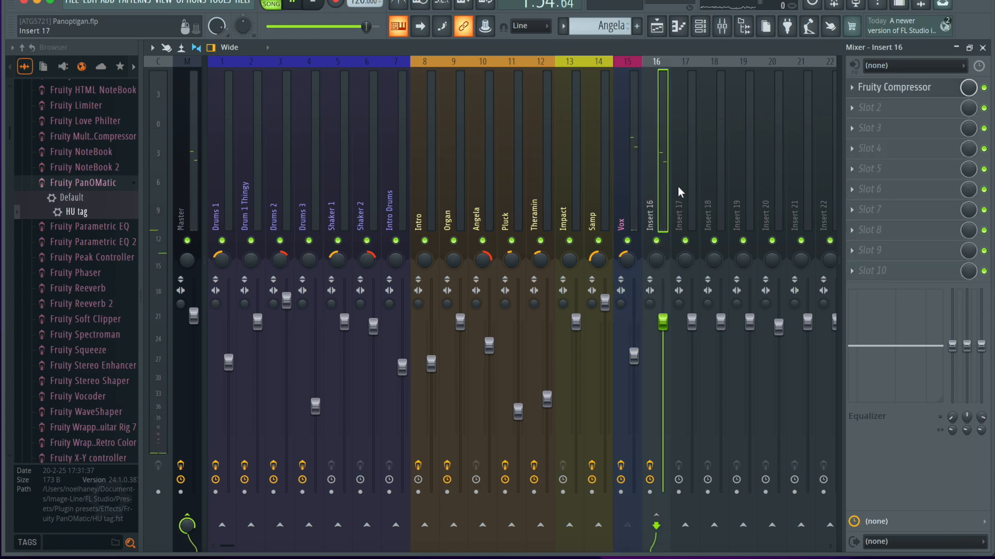
{"action": "left_click", "coordinate": [627, 188]}
{"action": "left_click", "coordinate": [660, 160]}
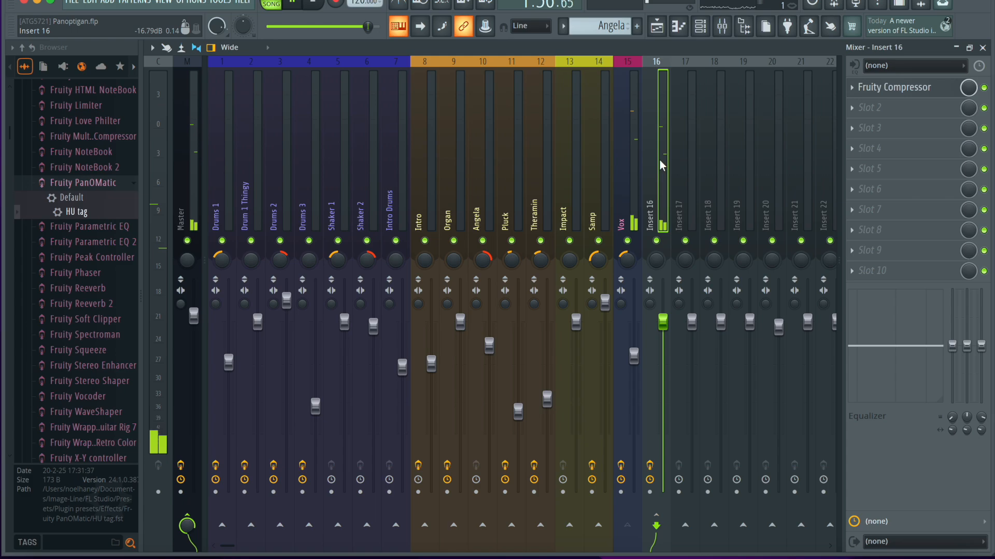
{"action": "left_click", "coordinate": [982, 48]}
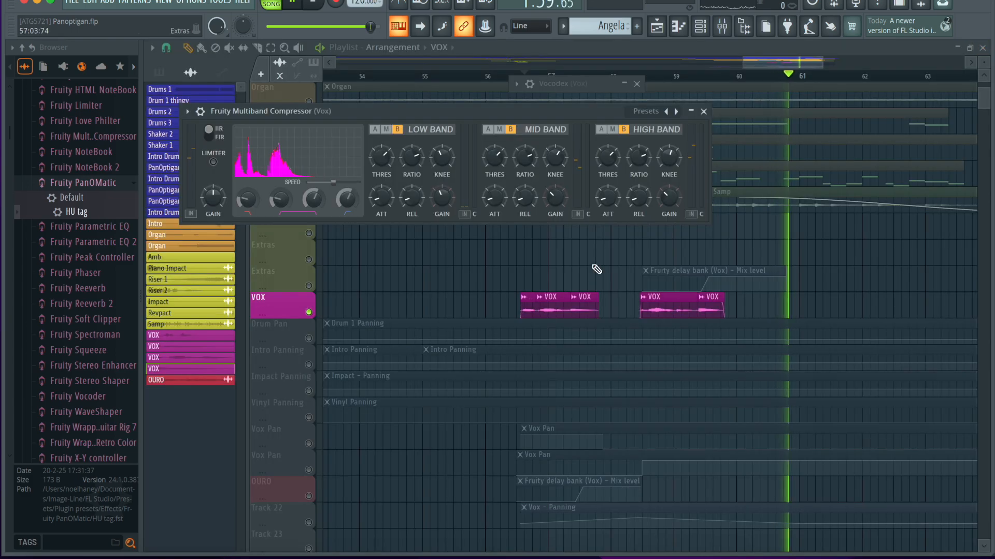
{"action": "left_click", "coordinate": [702, 110]}
Unmute both Vox Pan tracks, the OURO track, Track 22 and Track 24 in the playlist.
{"action": "scroll", "coordinate": [500, 365], "scroll_direction": "down", "scroll_amount": 2}
{"action": "left_click", "coordinate": [309, 391]}
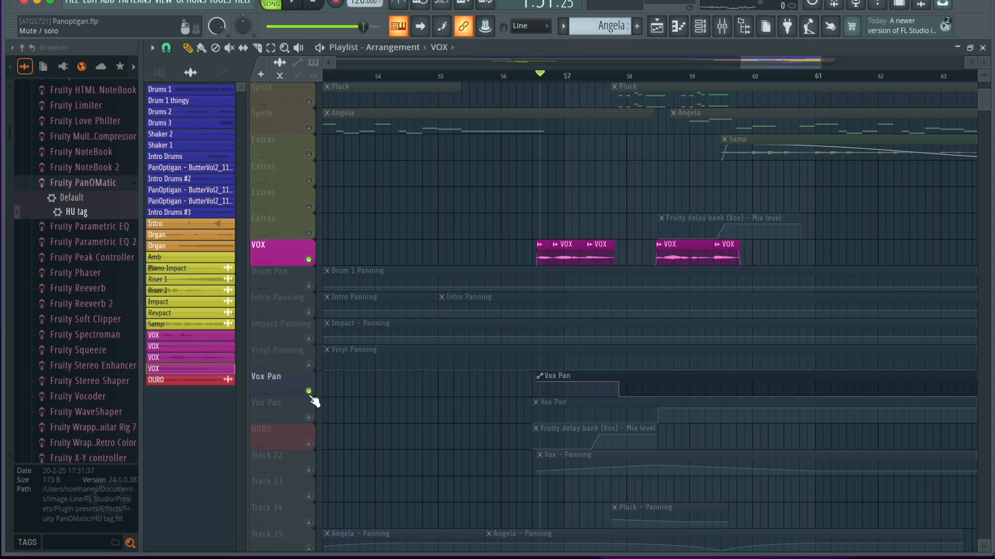
{"action": "left_click", "coordinate": [309, 417]}
{"action": "left_click", "coordinate": [309, 447]}
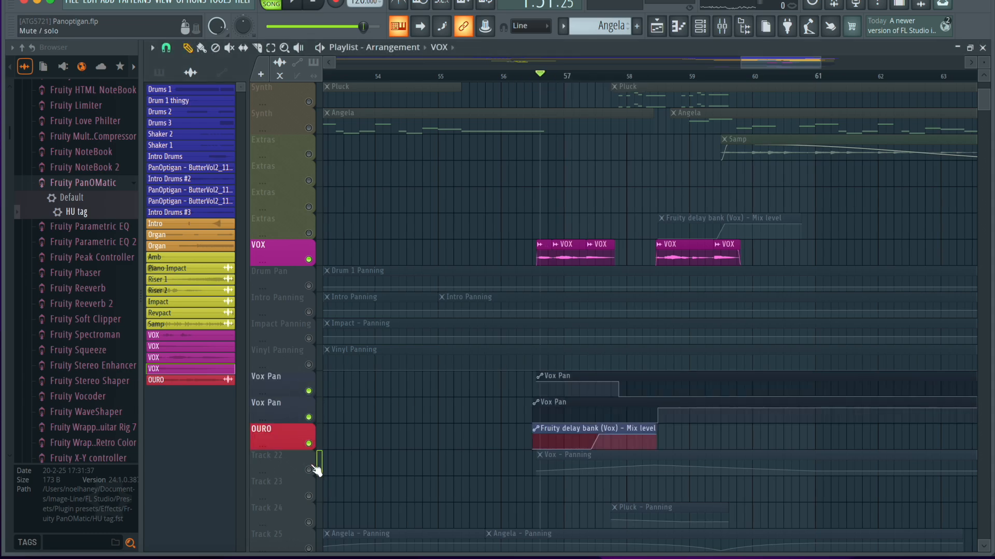
{"action": "left_click", "coordinate": [309, 470]}
{"action": "scroll", "coordinate": [371, 466], "scroll_direction": "down", "scroll_amount": 2}
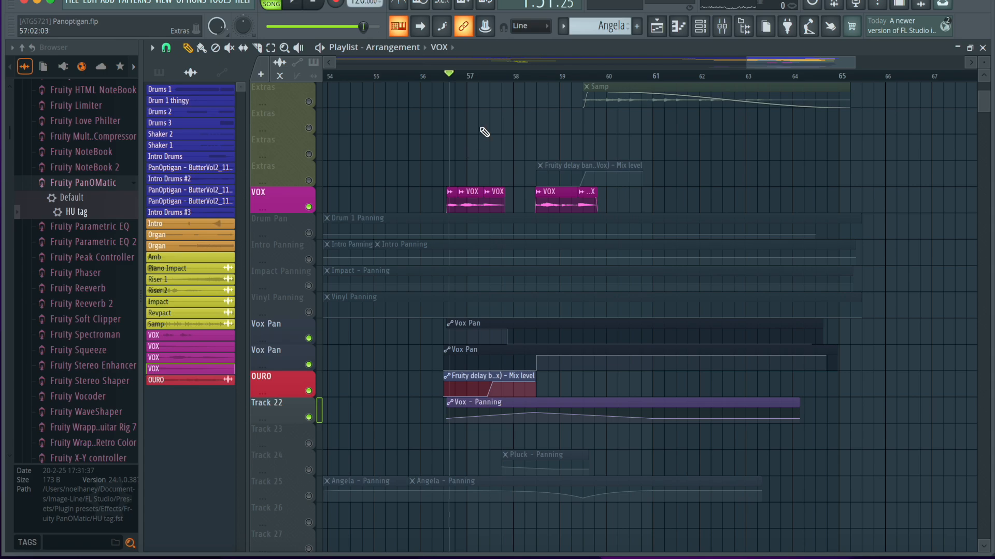
{"action": "left_click", "coordinate": [309, 469]}
Play the vocal with its panning and delay automation, restarting from the beginning of the first VOX clip.
{"action": "key", "text": "space"}
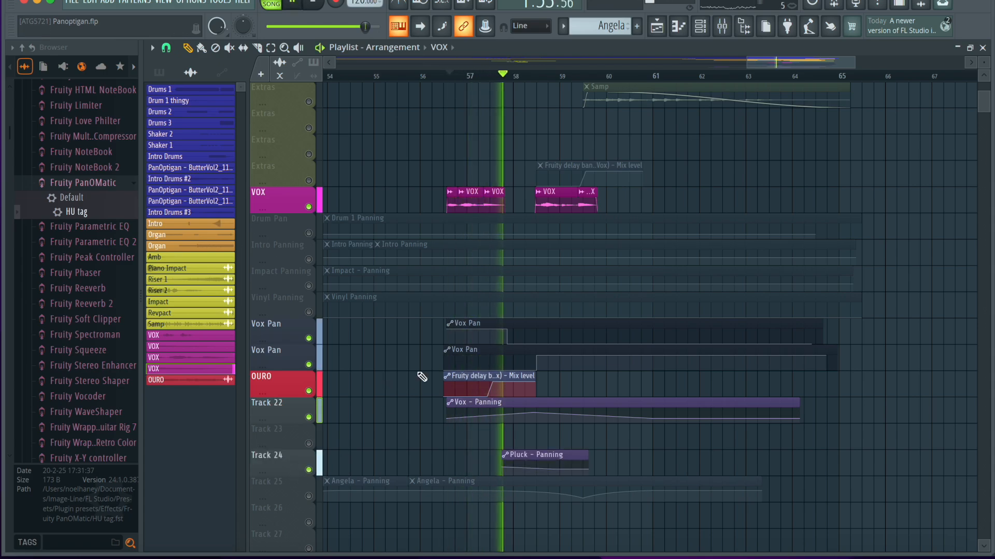
{"action": "key", "text": "space"}
{"action": "mouse_move", "coordinate": [496, 77]}
{"action": "left_mouse_down"}
{"action": "mouse_move", "coordinate": [509, 77]}
{"action": "mouse_move", "coordinate": [477, 76]}
{"action": "mouse_move", "coordinate": [488, 76]}
{"action": "left_mouse_up"}
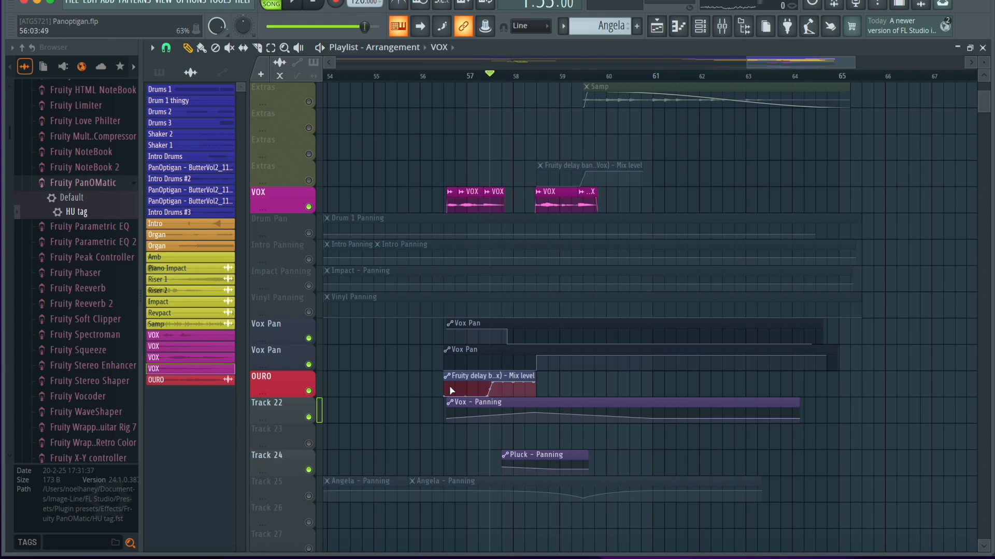
{"action": "left_click", "coordinate": [444, 76]}
{"action": "key", "text": "space"}
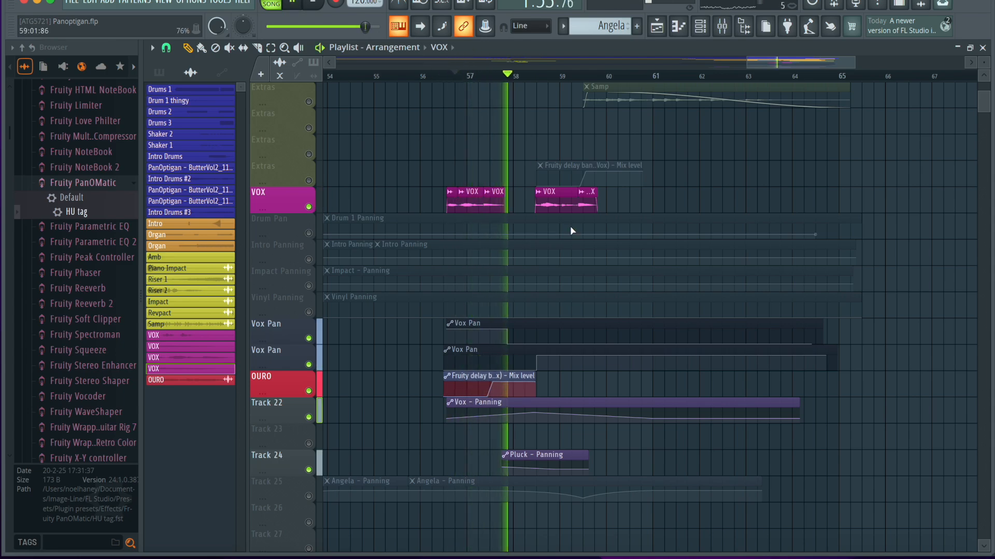
Unmute the Extras track with the Fruity delay bank mix level automation and place the playhead at the second VOX clip group.
{"action": "left_click", "coordinate": [309, 180]}
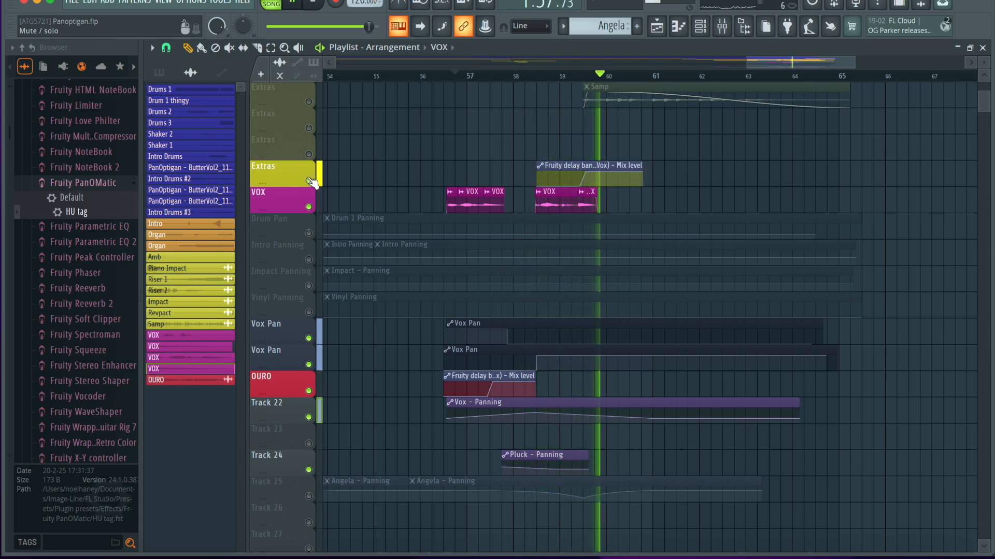
{"action": "key", "text": "space"}
{"action": "left_click", "coordinate": [543, 75]}
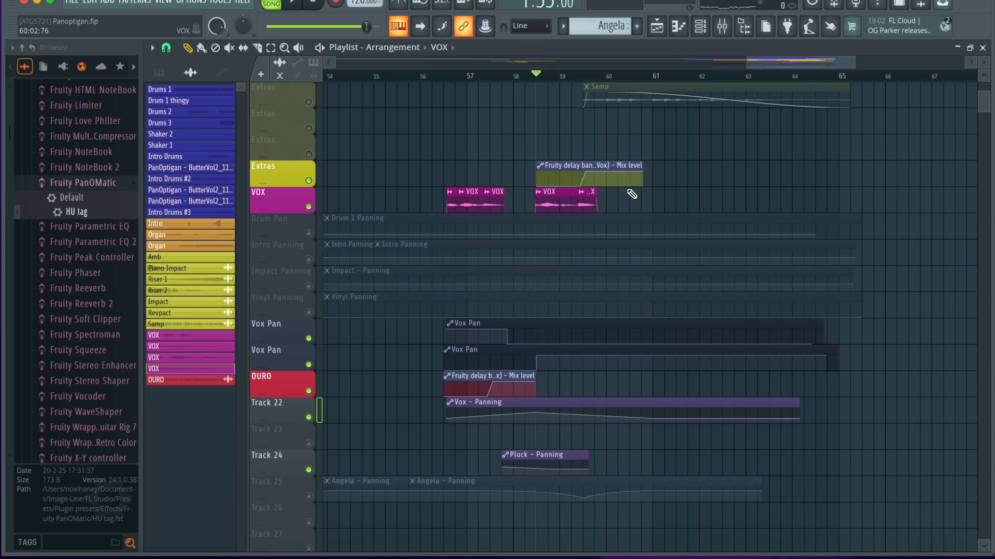
Unmute all playlist tracks, mute the Extras track containing Samp, and play the arrangement from the first VOX clip in bar 56.
{"action": "scroll", "coordinate": [484, 162], "scroll_direction": "down", "scroll_amount": 4}
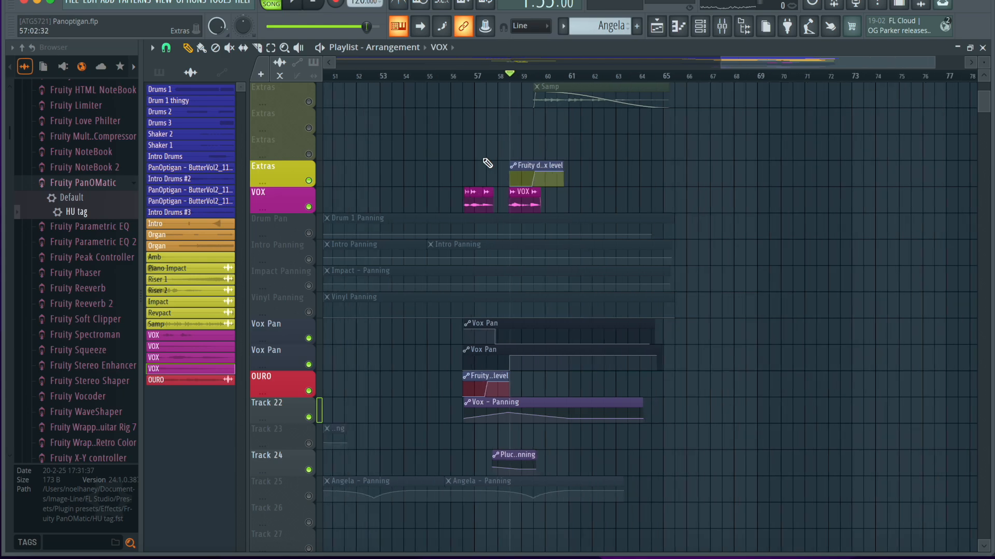
{"action": "scroll", "coordinate": [487, 129], "scroll_direction": "up", "scroll_amount": 4}
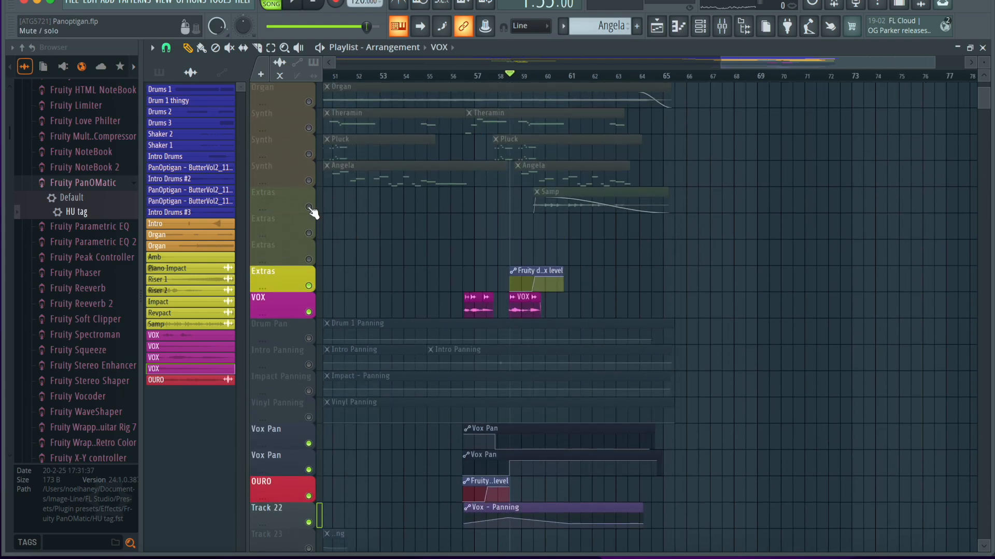
{"action": "left_click", "coordinate": [309, 208]}
{"action": "left_click", "coordinate": [466, 76]}
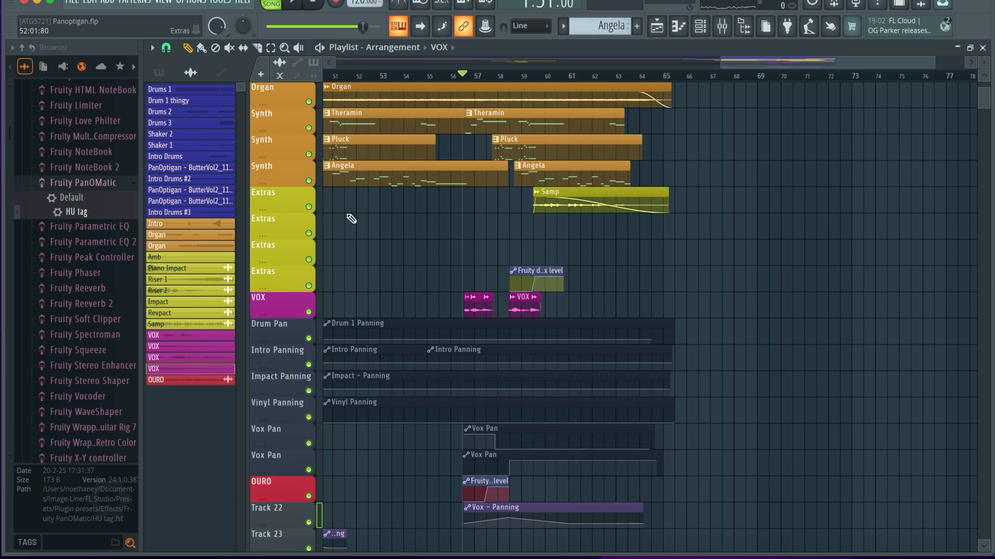
{"action": "left_click", "coordinate": [309, 207]}
{"action": "key", "text": "space"}
Look over the whole playlist arrangement, from the drum tracks to the panning automation, while the song plays.
{"action": "scroll", "coordinate": [602, 327], "scroll_direction": "down", "scroll_amount": 4}
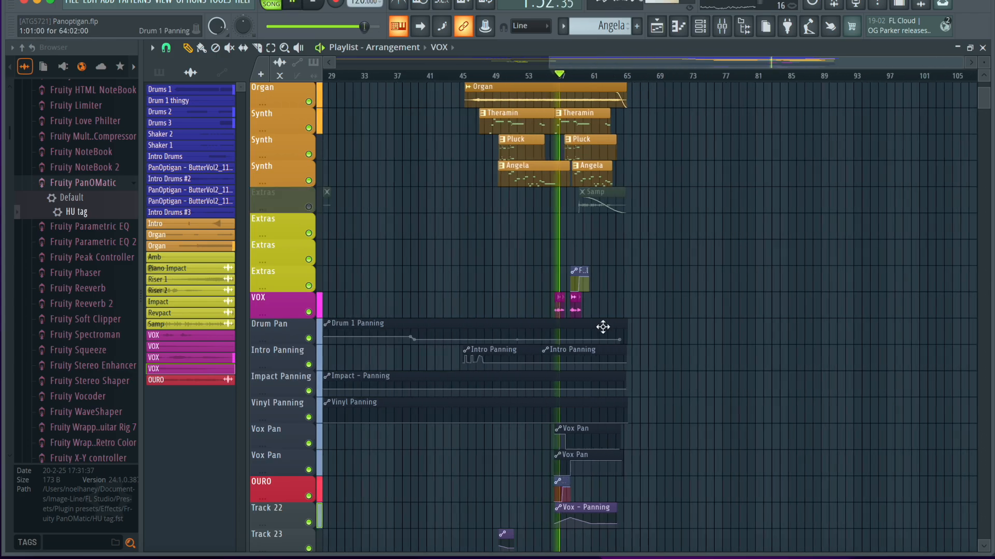
{"action": "scroll", "coordinate": [602, 327], "scroll_direction": "up", "scroll_amount": 5}
{"action": "scroll", "coordinate": [603, 327], "scroll_direction": "down", "scroll_amount": 3}
{"action": "scroll", "coordinate": [616, 421], "scroll_direction": "down", "scroll_amount": 15}
{"action": "scroll", "coordinate": [616, 422], "scroll_direction": "up", "scroll_amount": 4}
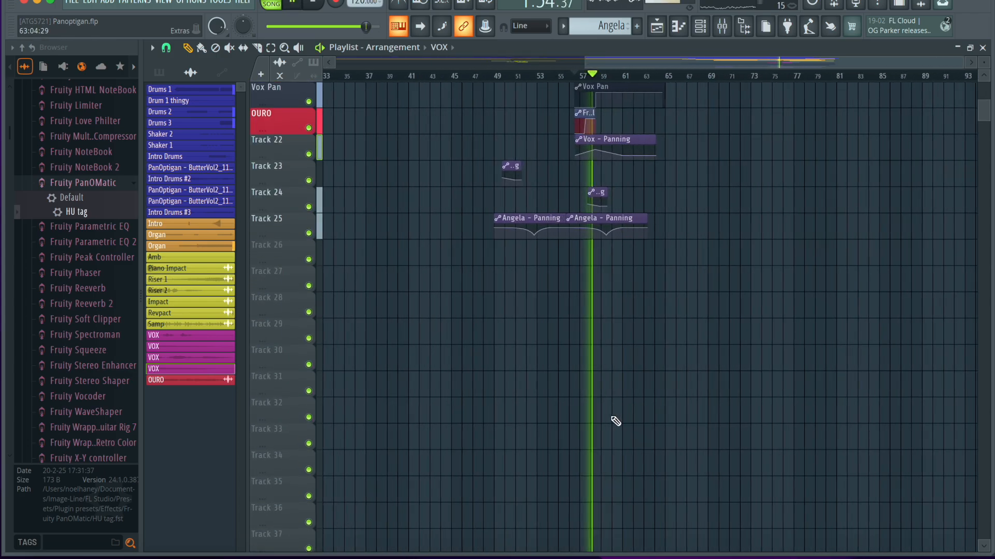
{"action": "scroll", "coordinate": [616, 421], "scroll_direction": "up", "scroll_amount": 15}
{"action": "scroll", "coordinate": [723, 374], "scroll_direction": "right", "scroll_amount": 1}
{"action": "scroll", "coordinate": [723, 374], "scroll_direction": "up", "scroll_amount": 4}
{"action": "scroll", "coordinate": [557, 384], "scroll_direction": "left", "scroll_amount": 5}
{"action": "scroll", "coordinate": [558, 384], "scroll_direction": "up", "scroll_amount": 2}
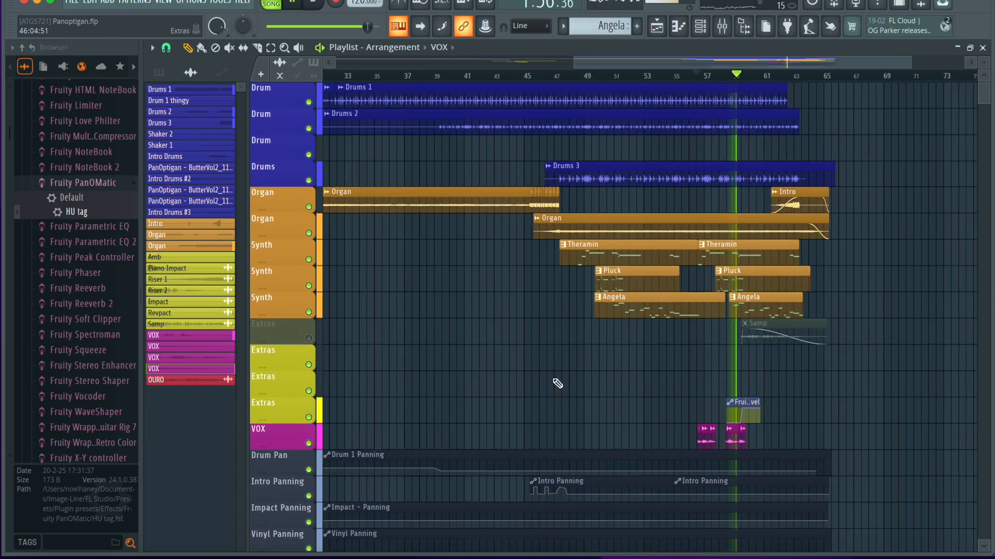
{"action": "scroll", "coordinate": [557, 384], "scroll_direction": "down", "scroll_amount": 4}
{"action": "scroll", "coordinate": [557, 383], "scroll_direction": "down", "scroll_amount": 1}
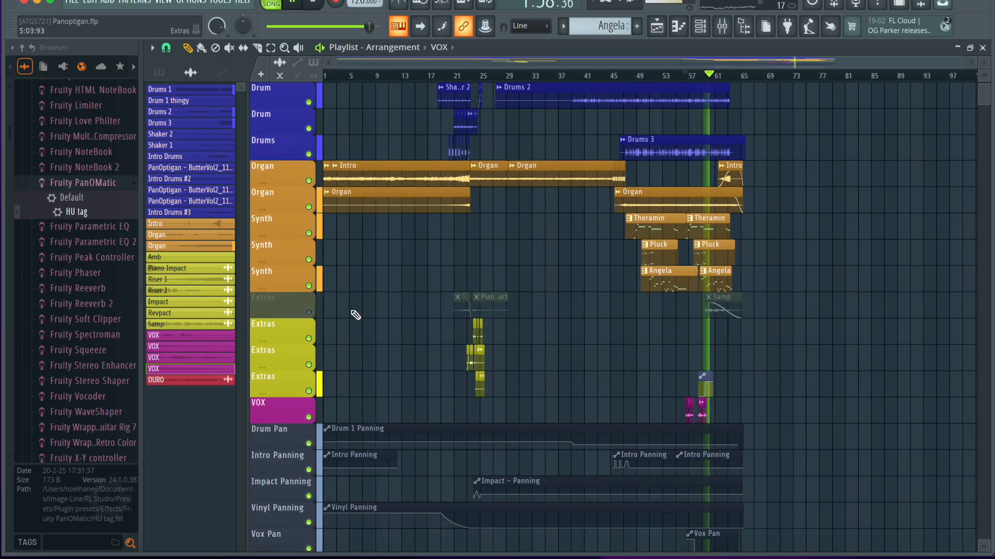
Unmute the Extras track containing Samp and listen to the arrangement through its end.
{"action": "left_click", "coordinate": [308, 312]}
{"action": "scroll", "coordinate": [477, 324], "scroll_direction": "up", "scroll_amount": 4}
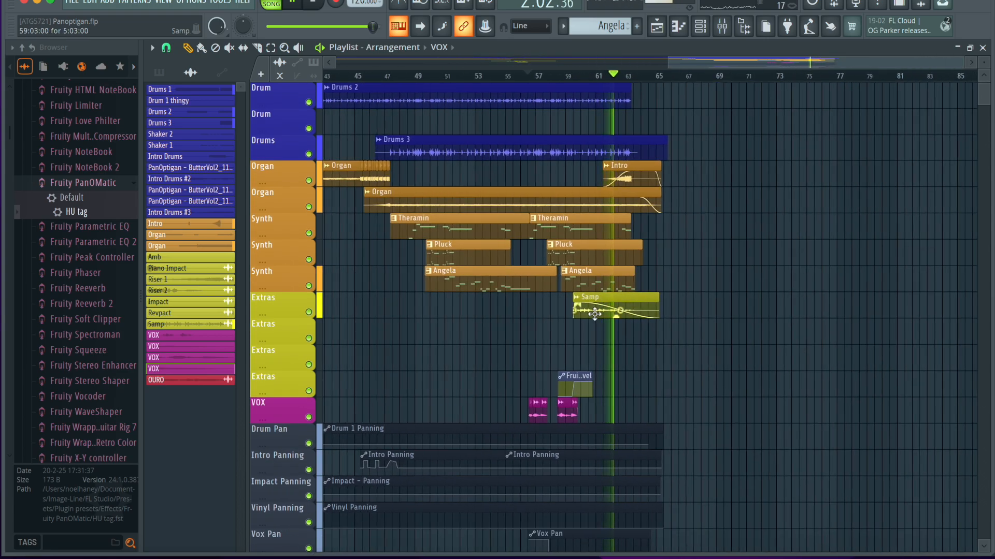
{"action": "scroll", "coordinate": [595, 314], "scroll_direction": "down", "scroll_amount": 5}
{"action": "scroll", "coordinate": [595, 314], "scroll_direction": "up", "scroll_amount": 6}
{"action": "scroll", "coordinate": [595, 314], "scroll_direction": "up", "scroll_amount": 5}
{"action": "scroll", "coordinate": [594, 314], "scroll_direction": "up", "scroll_amount": 1}
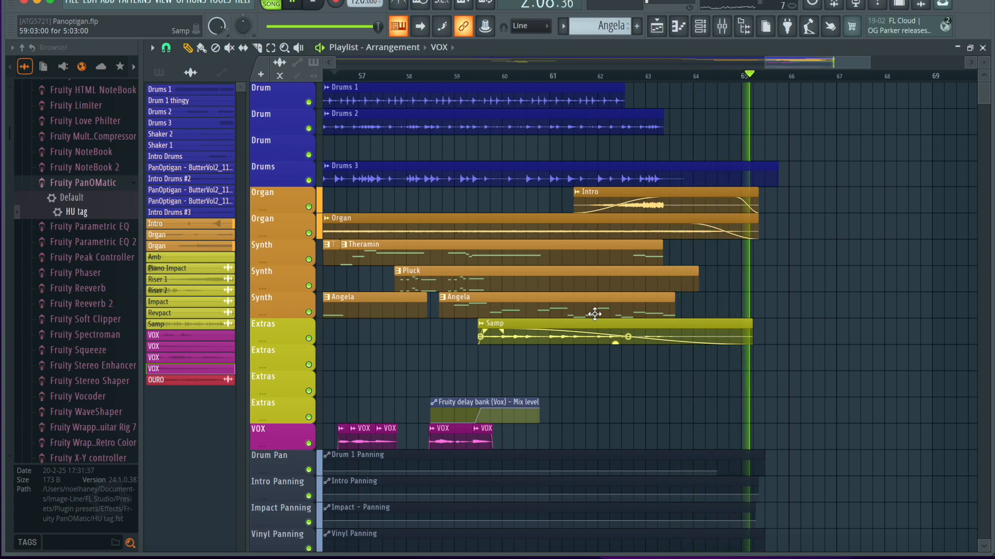
{"action": "key", "text": "space"}
Solo the Extras track containing Samp and play it from the start of the Samp clip.
{"action": "left_click", "coordinate": [482, 77]}
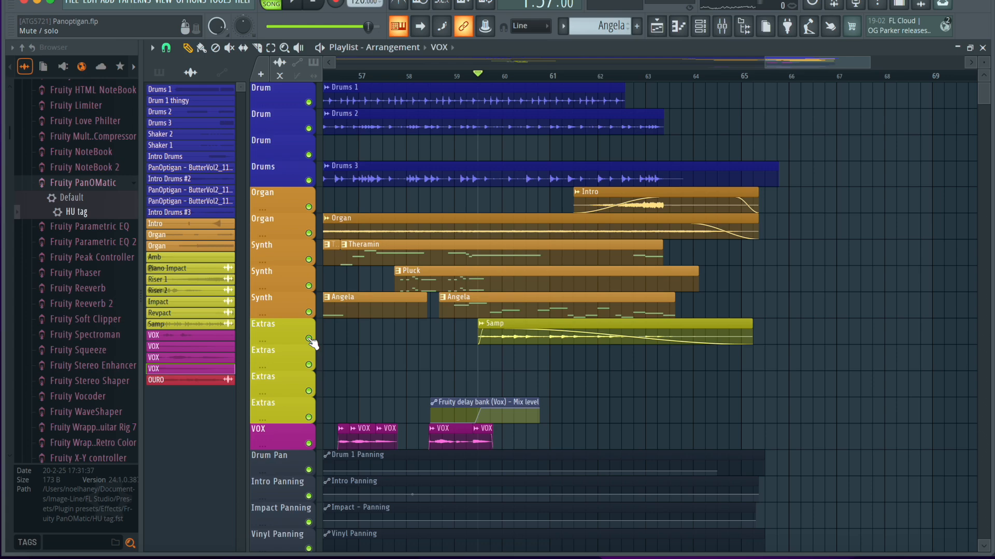
{"action": "right_click", "coordinate": [309, 339]}
{"action": "key", "text": "space"}
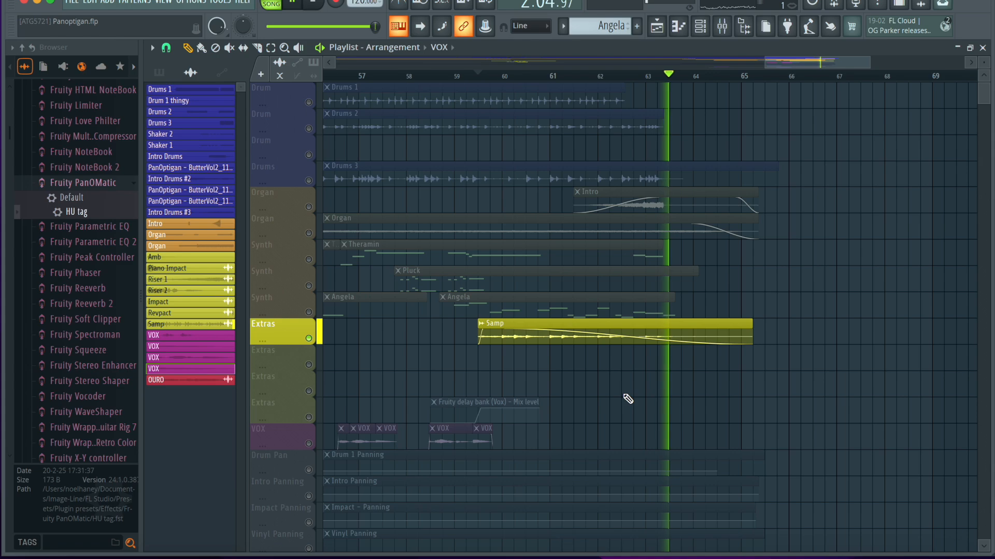
{"action": "key", "text": "space"}
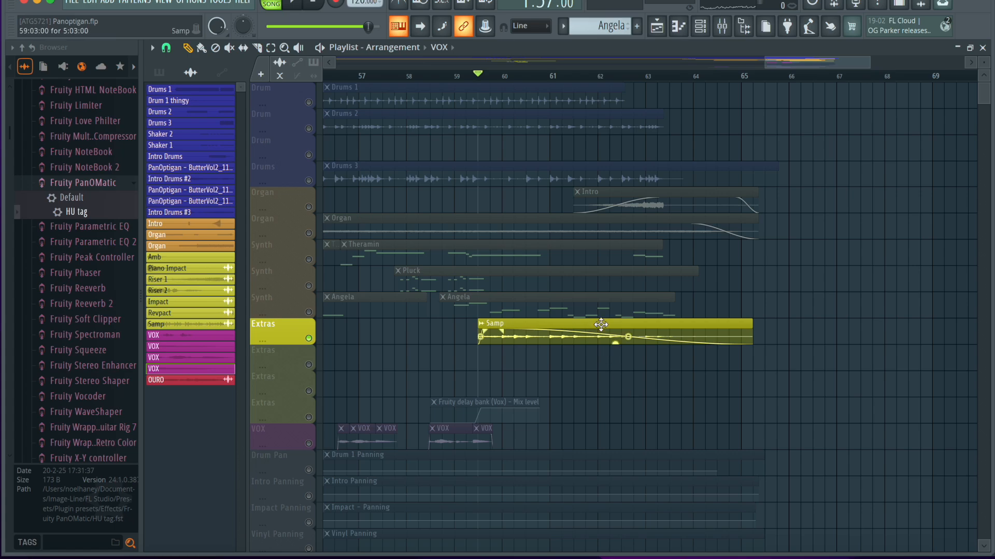
Inspect the Samp audio clip's source file and time stretching settings, then close its channel window.
{"action": "double_click", "coordinate": [601, 324]}
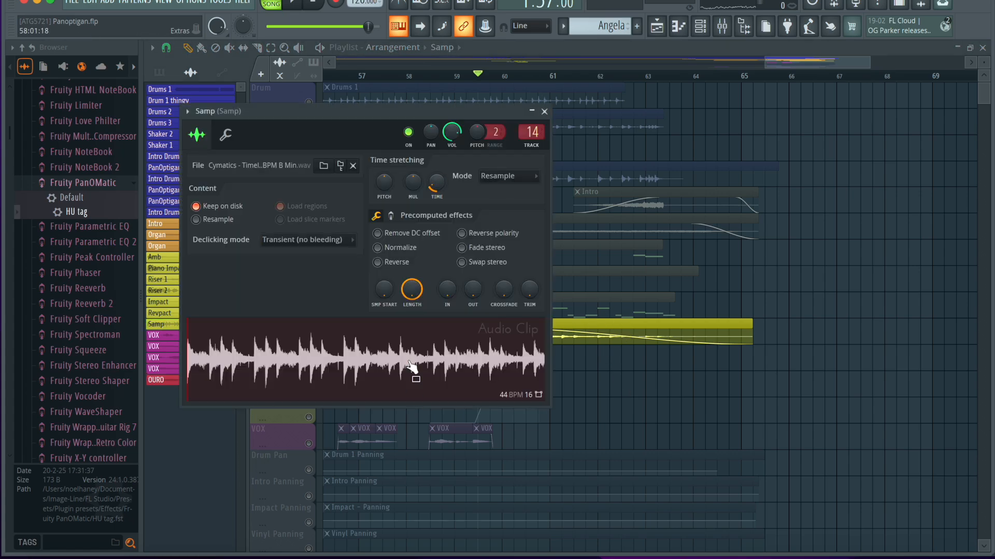
{"action": "scroll", "coordinate": [85, 311], "scroll_direction": "up", "scroll_amount": 3}
{"action": "scroll", "coordinate": [85, 309], "scroll_direction": "up", "scroll_amount": 15}
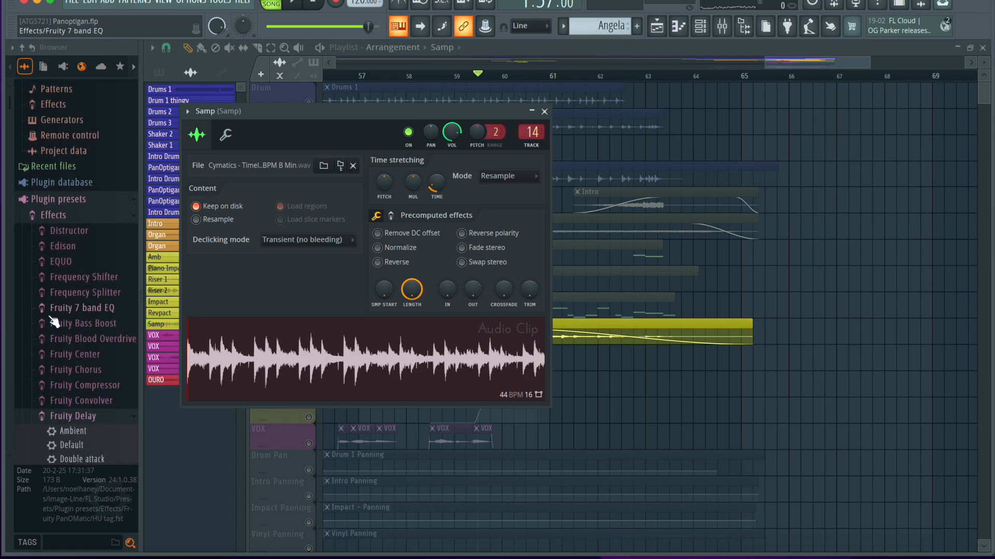
{"action": "scroll", "coordinate": [54, 322], "scroll_direction": "up", "scroll_amount": 2}
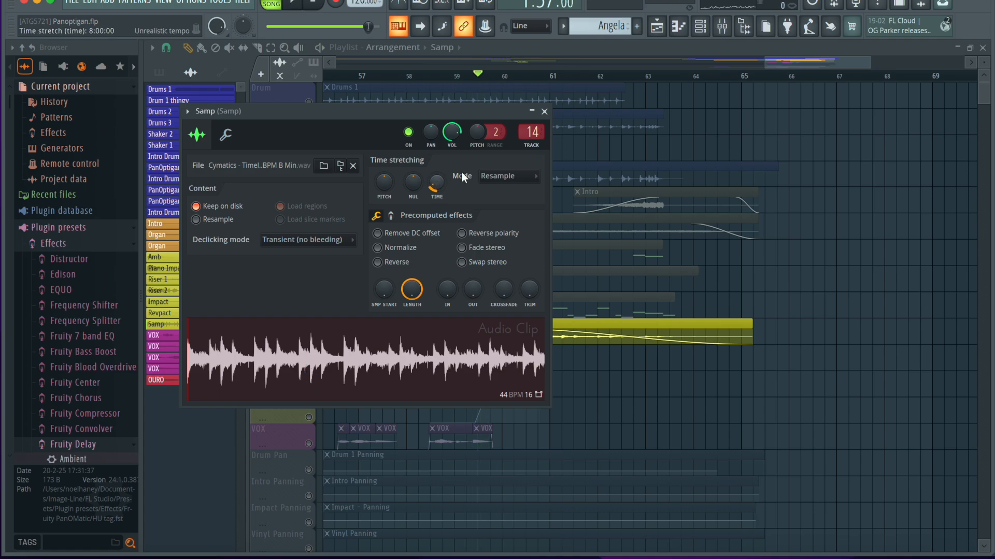
{"action": "left_click", "coordinate": [544, 111]}
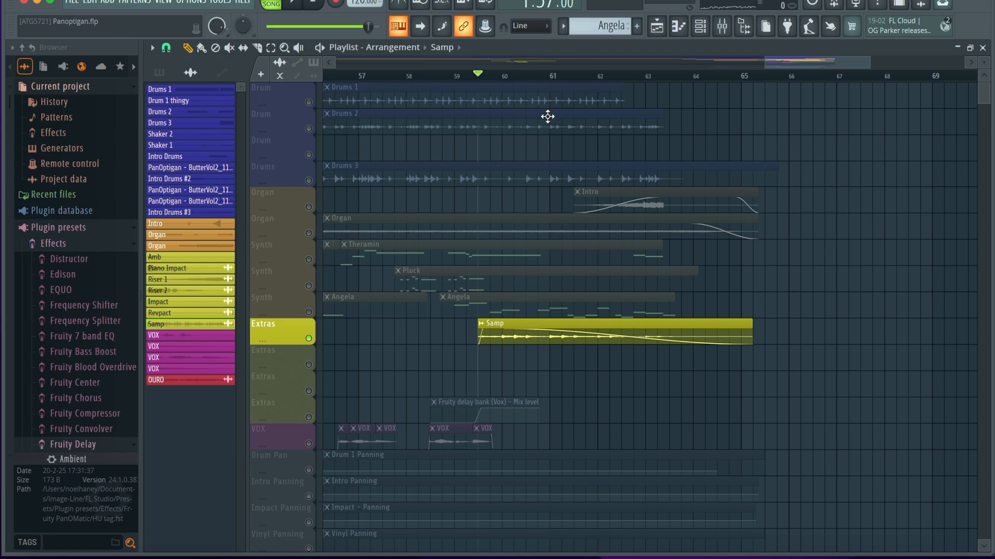
Inspect the Fruity parametric EQ 2 curve on the Samp mixer track, then return to the playlist.
{"action": "left_click", "coordinate": [746, 34]}
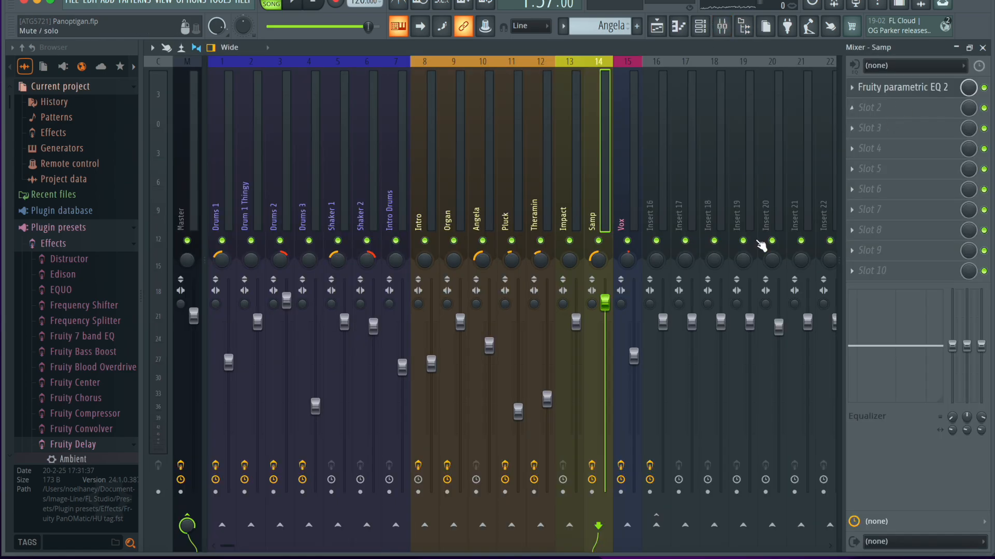
{"action": "left_click", "coordinate": [917, 88]}
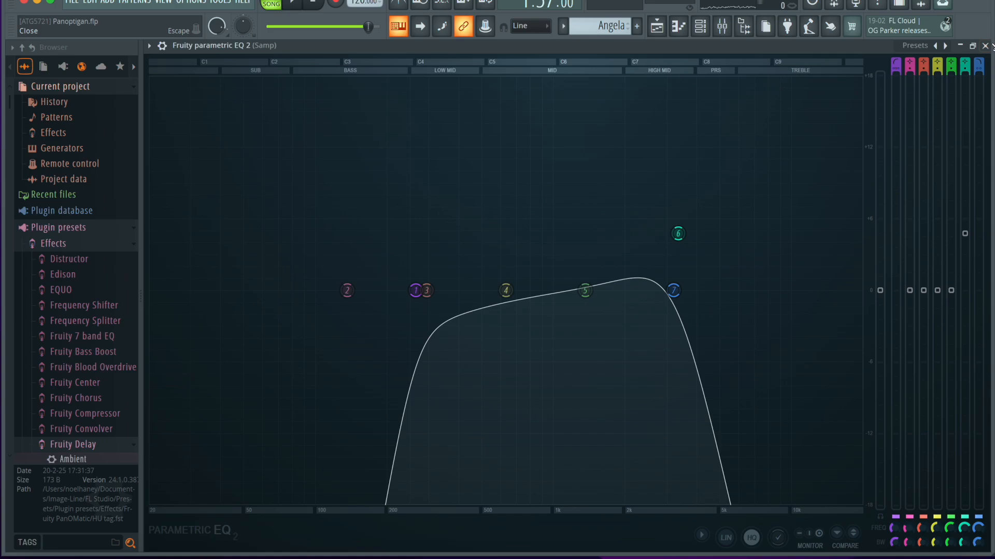
{"action": "left_click", "coordinate": [985, 46]}
{"action": "left_click", "coordinate": [927, 95]}
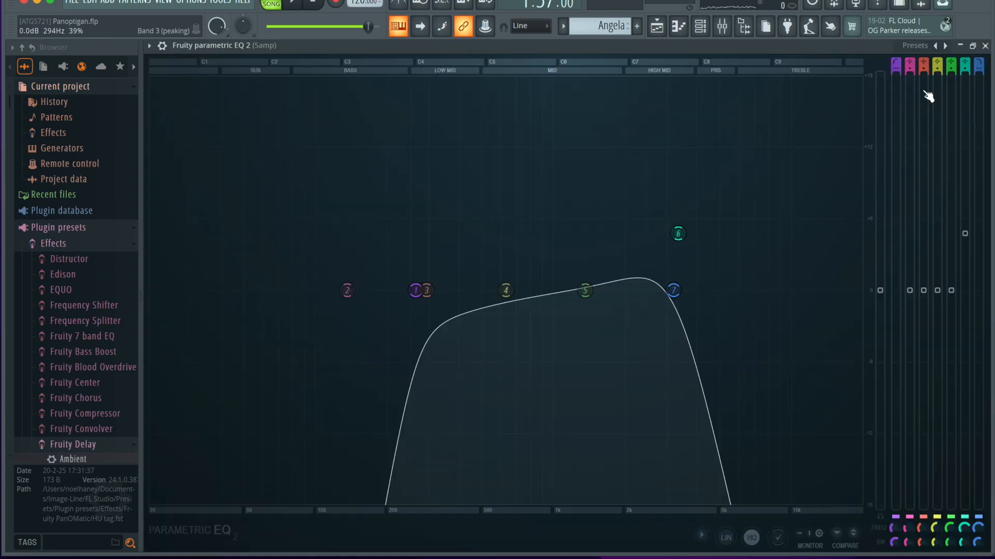
{"action": "left_click", "coordinate": [985, 46]}
{"action": "left_click", "coordinate": [983, 46]}
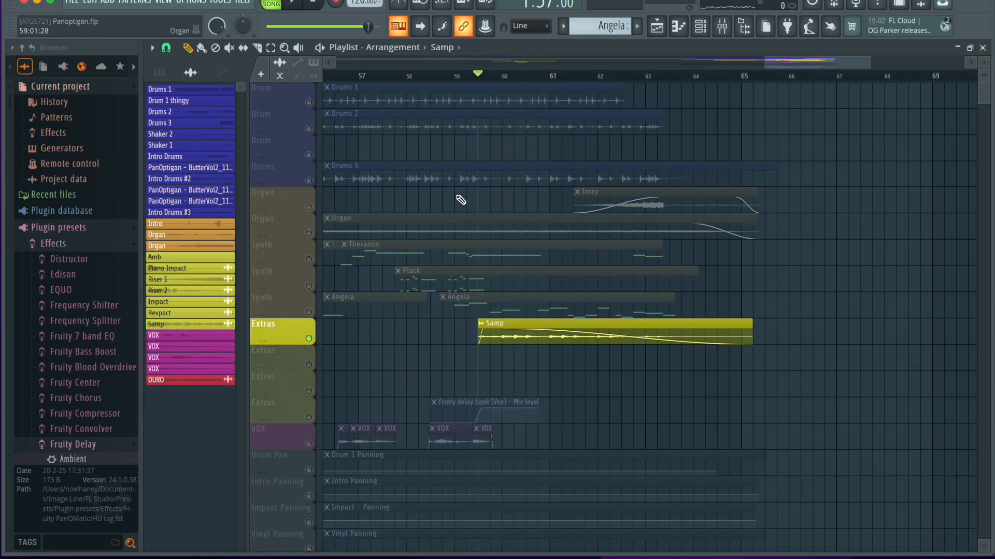
Solo the Organ track containing the closing Intro clip and play it from that clip's start.
{"action": "left_click", "coordinate": [311, 205]}
{"action": "right_click", "coordinate": [311, 205]}
{"action": "right_click", "coordinate": [311, 205]}
{"action": "left_click", "coordinate": [573, 76]}
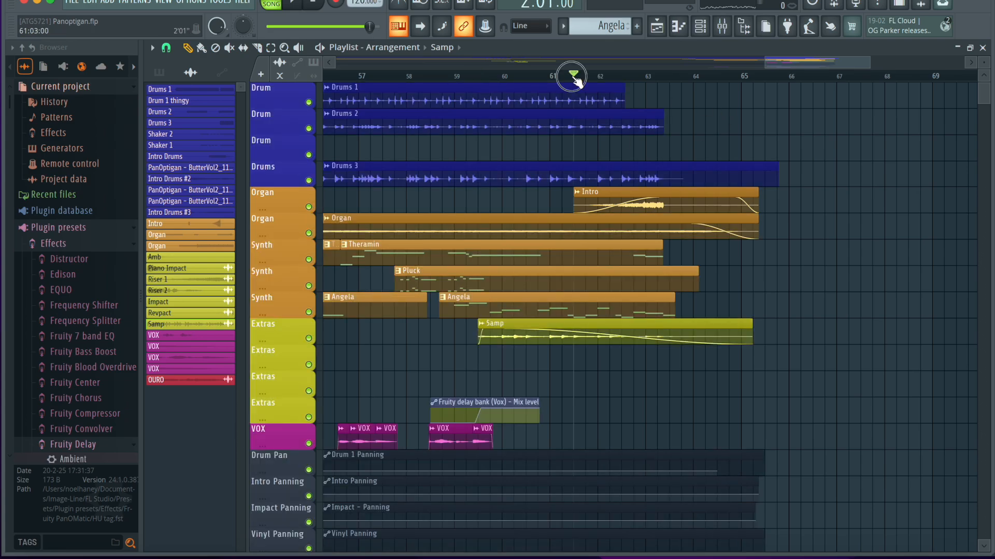
{"action": "right_click", "coordinate": [310, 206]}
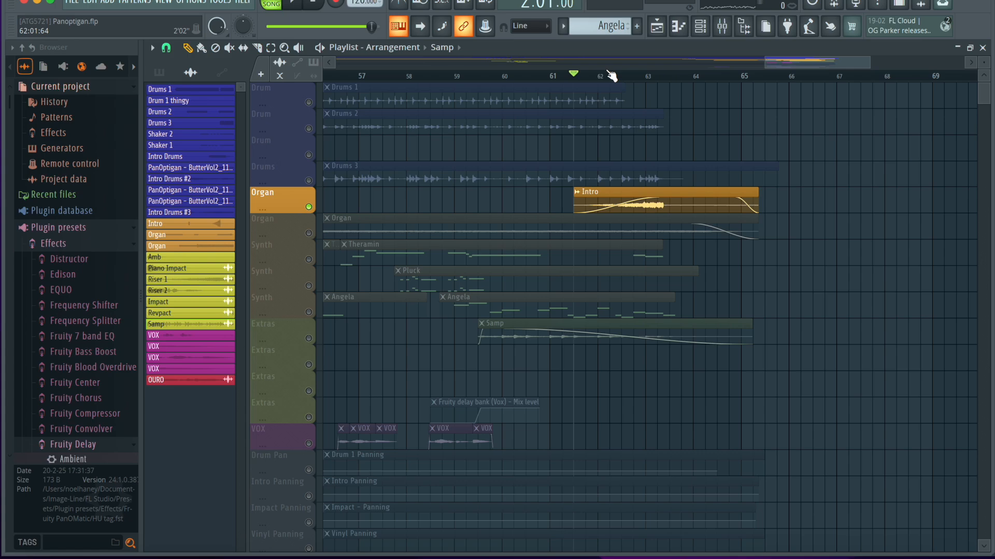
{"action": "key", "text": "space"}
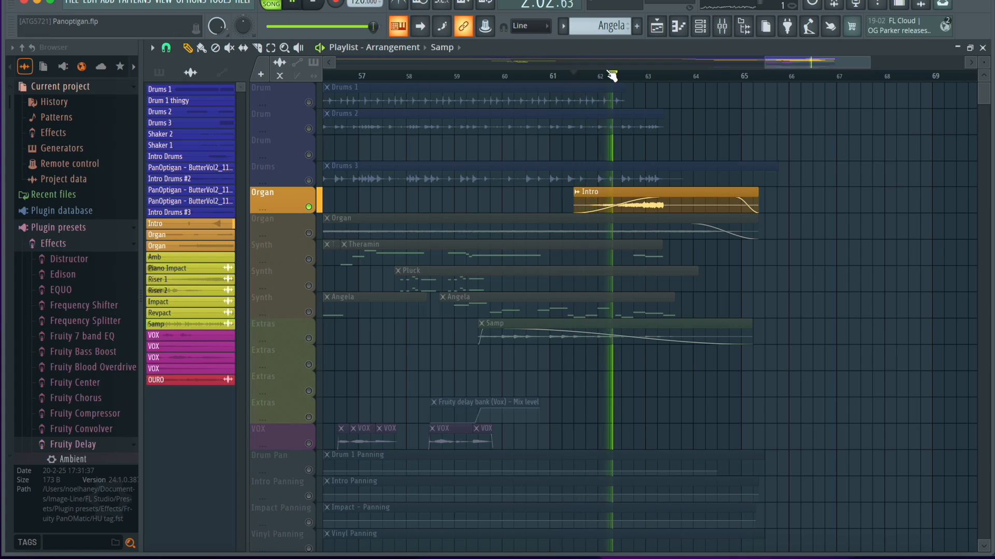
{"action": "key", "text": "space"}
Look back over the soloed Organ track's earlier Intro and Organ clips and place the playhead at bar 22.
{"action": "scroll", "coordinate": [441, 266], "scroll_direction": "down", "scroll_amount": 8}
{"action": "scroll", "coordinate": [442, 268], "scroll_direction": "left", "scroll_amount": 3}
{"action": "scroll", "coordinate": [597, 257], "scroll_direction": "right", "scroll_amount": 10}
{"action": "scroll", "coordinate": [382, 211], "scroll_direction": "left", "scroll_amount": 10}
{"action": "scroll", "coordinate": [381, 210], "scroll_direction": "down", "scroll_amount": 1}
{"action": "scroll", "coordinate": [459, 391], "scroll_direction": "right", "scroll_amount": 9}
{"action": "scroll", "coordinate": [460, 390], "scroll_direction": "up", "scroll_amount": 1}
{"action": "scroll", "coordinate": [459, 391], "scroll_direction": "left", "scroll_amount": 9}
{"action": "left_click", "coordinate": [541, 77]}
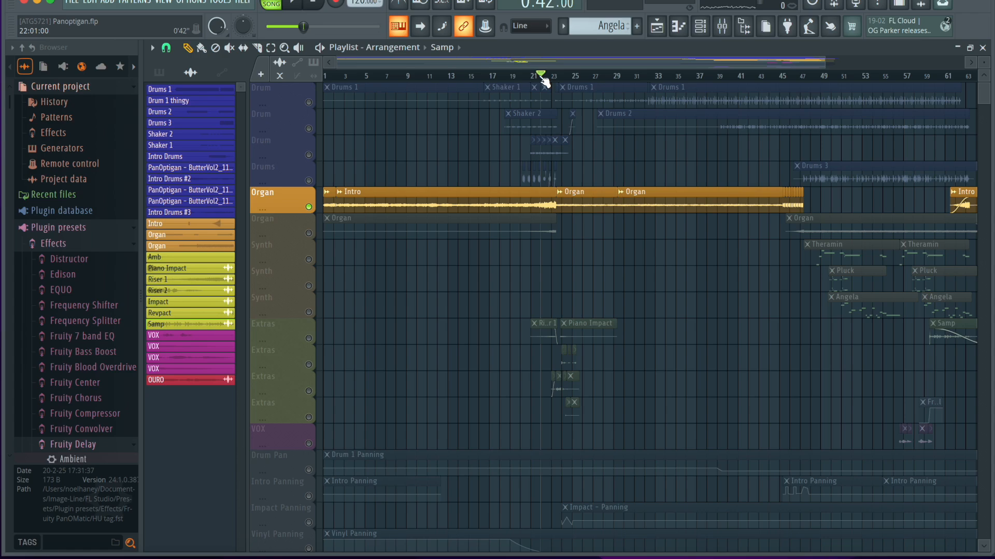
Return the playhead to the start of the closing Intro clip and play the soloed Organ track again.
{"action": "scroll", "coordinate": [738, 195], "scroll_direction": "right", "scroll_amount": 10}
{"action": "scroll", "coordinate": [735, 199], "scroll_direction": "up", "scroll_amount": 5}
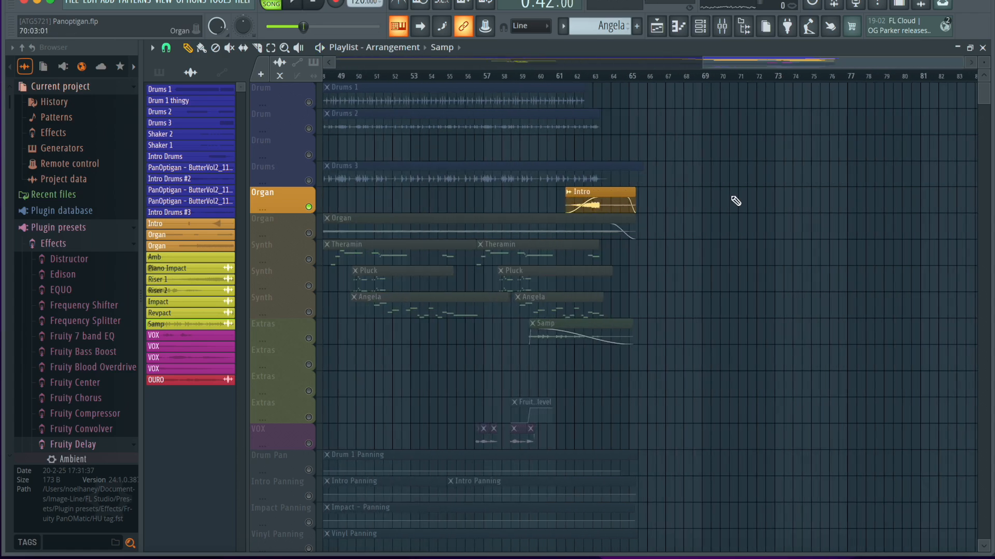
{"action": "left_click", "coordinate": [473, 76]}
{"action": "scroll", "coordinate": [582, 271], "scroll_direction": "up", "scroll_amount": 3}
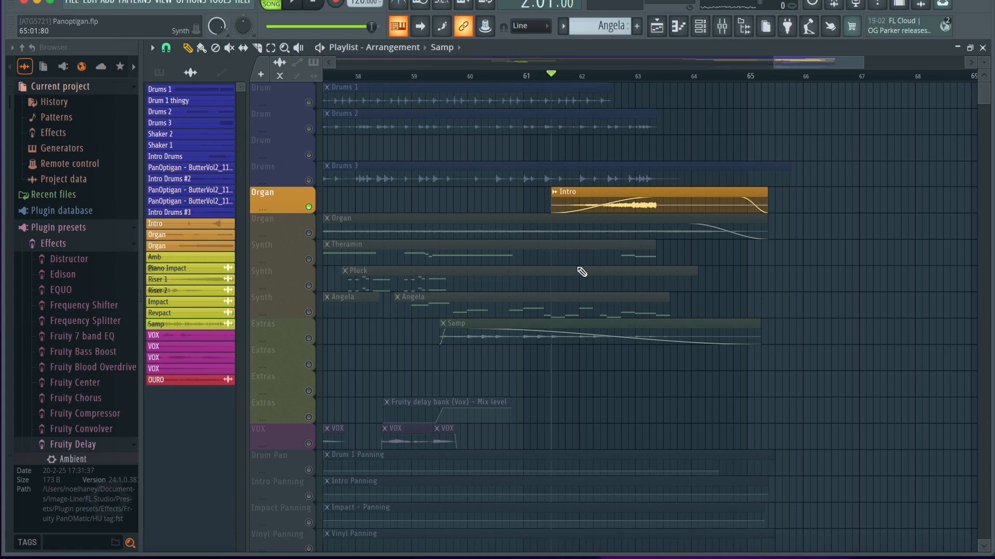
{"action": "scroll", "coordinate": [582, 271], "scroll_direction": "down", "scroll_amount": 3}
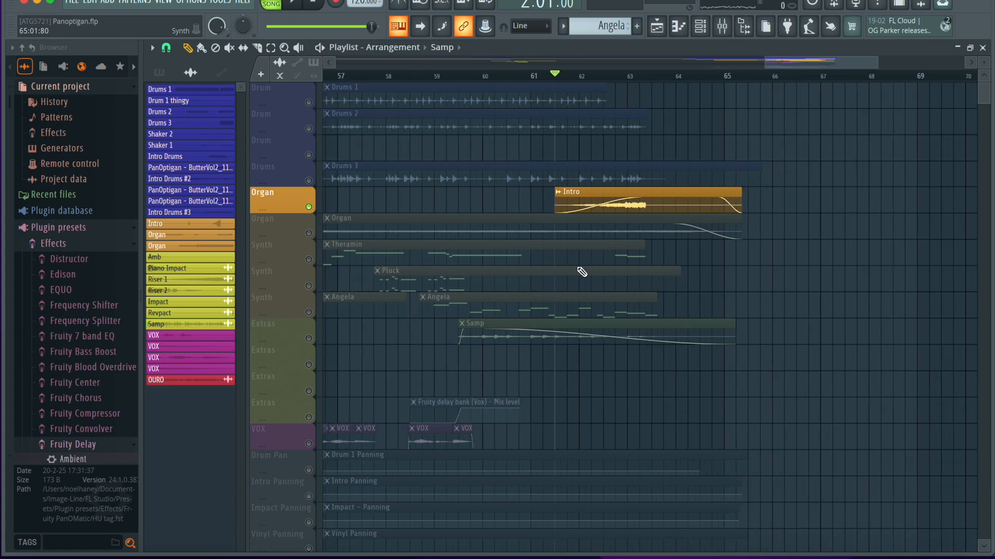
{"action": "key", "text": "space"}
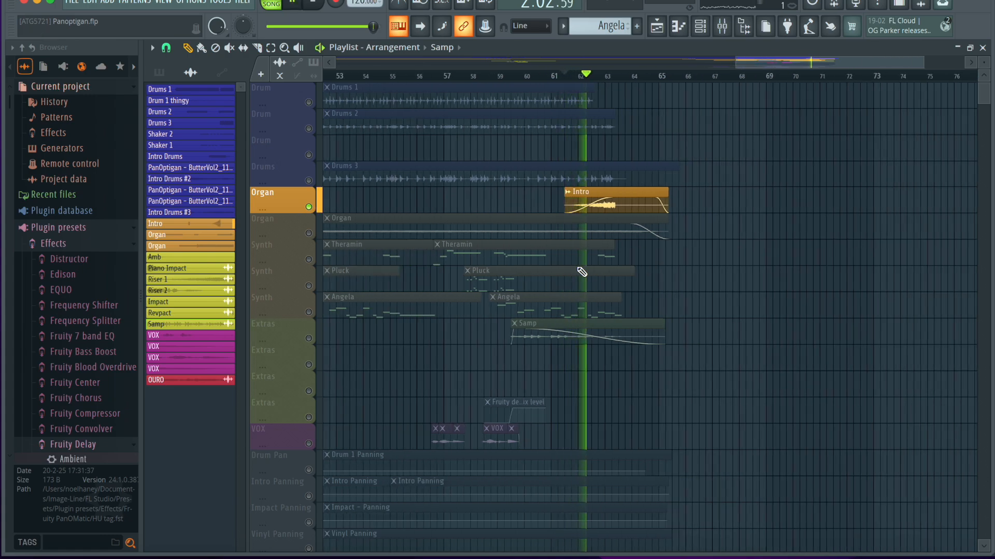
{"action": "scroll", "coordinate": [582, 271], "scroll_direction": "down", "scroll_amount": 2}
{"action": "scroll", "coordinate": [582, 271], "scroll_direction": "down", "scroll_amount": 2}
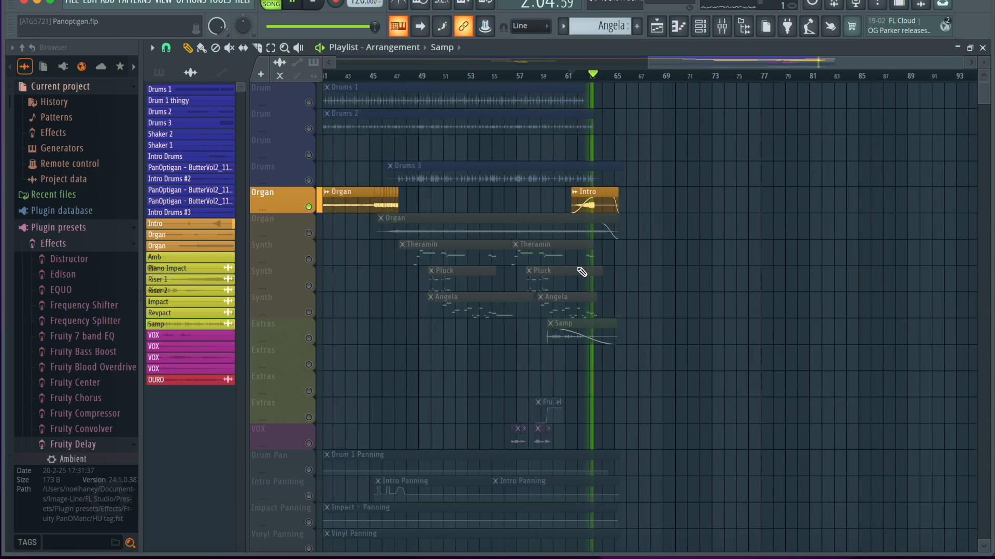
{"action": "key", "text": "space"}
Unmute all playlist tracks and play the full arrangement's ending from bar 61.
{"action": "left_click", "coordinate": [309, 339]}
{"action": "right_click", "coordinate": [309, 339]}
{"action": "right_click", "coordinate": [309, 339]}
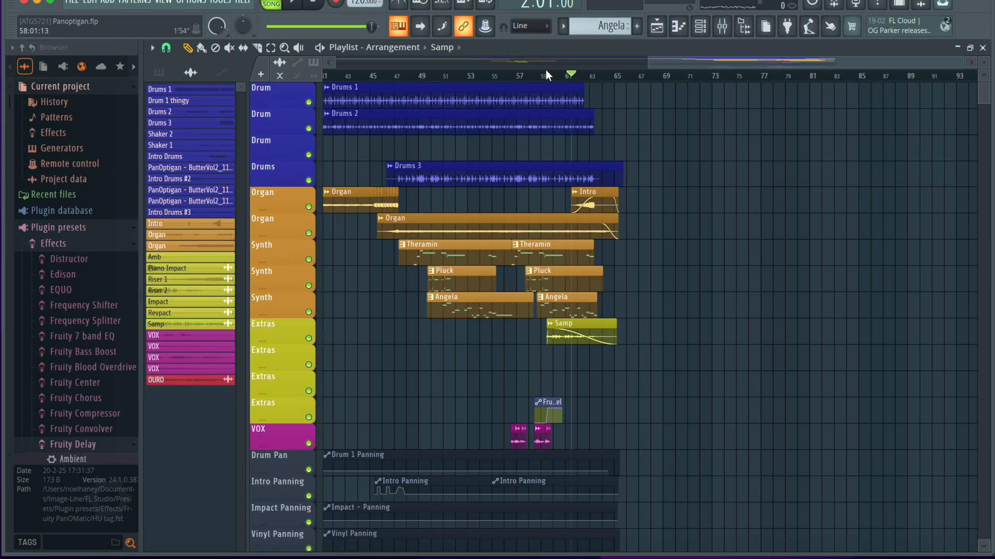
{"action": "scroll", "coordinate": [555, 78], "scroll_direction": "up", "scroll_amount": 3}
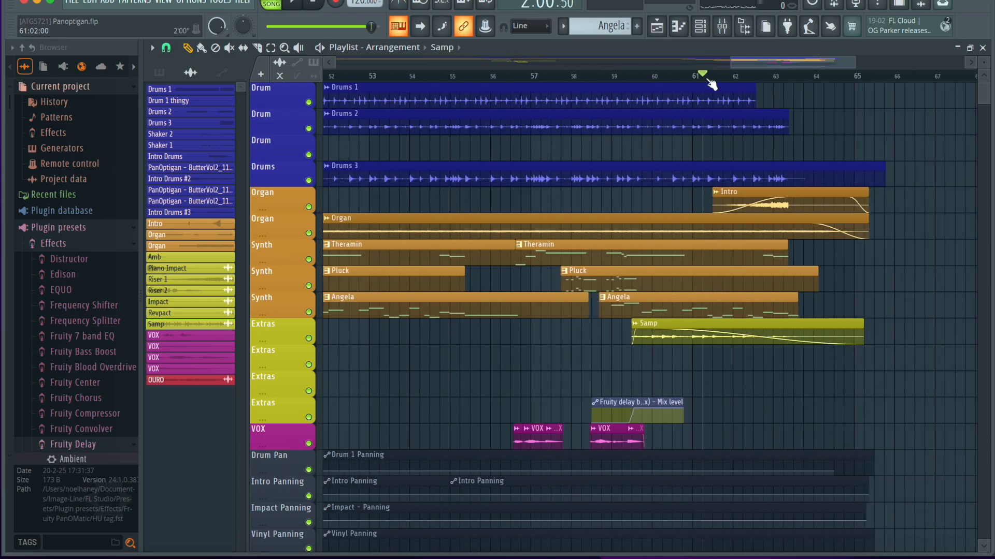
{"action": "key", "text": "space"}
{"action": "scroll", "coordinate": [803, 360], "scroll_direction": "down", "scroll_amount": 4}
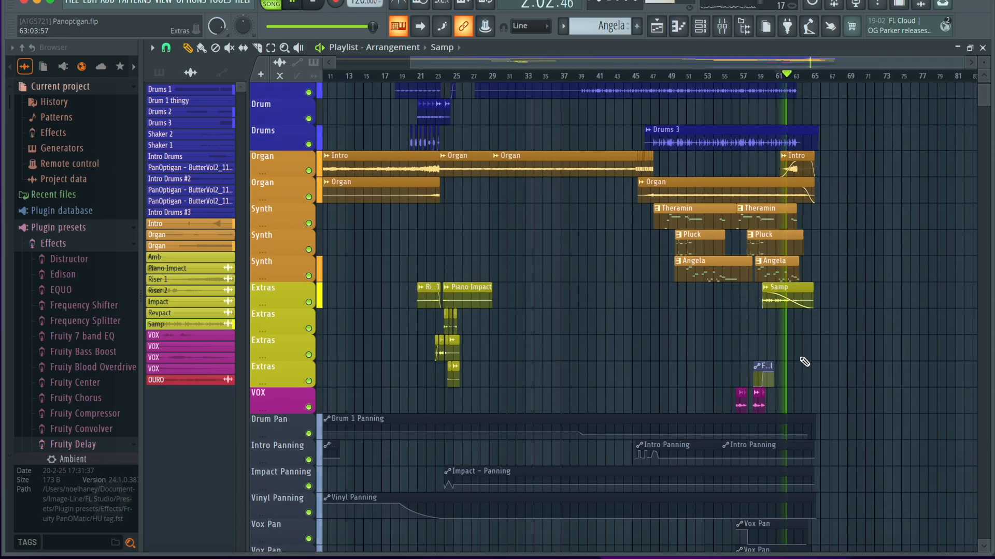
{"action": "scroll", "coordinate": [804, 361], "scroll_direction": "down", "scroll_amount": 8}
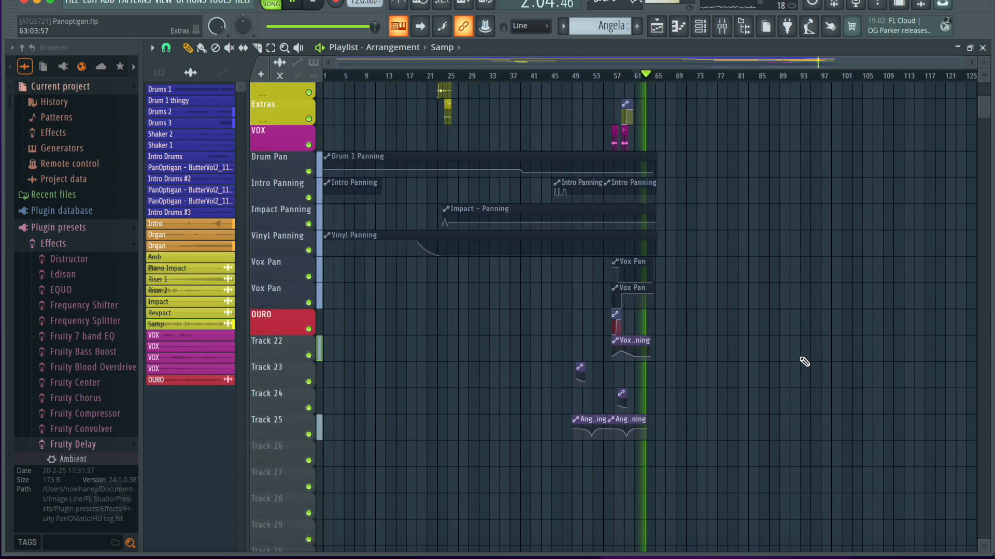
{"action": "scroll", "coordinate": [804, 362], "scroll_direction": "down", "scroll_amount": 4}
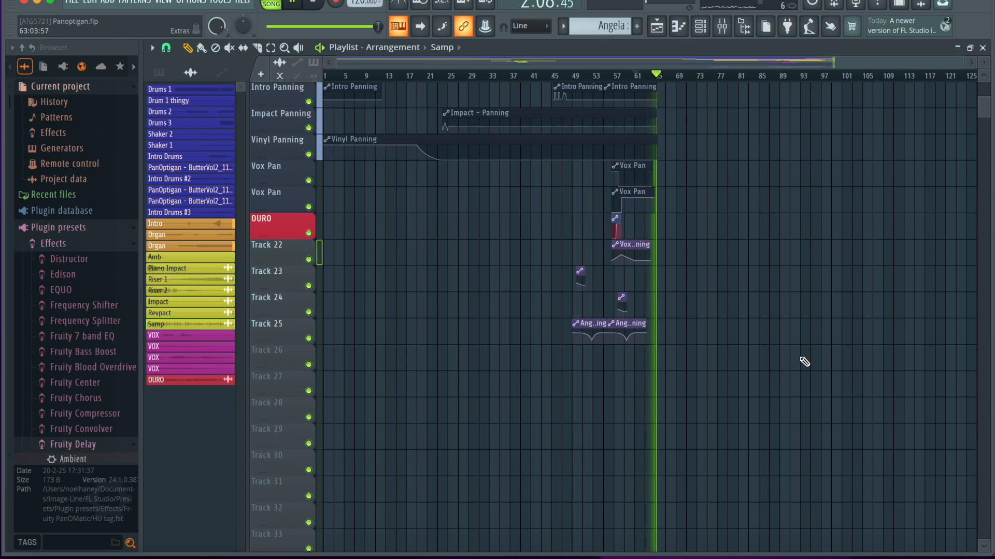
Look over the finished arrangement from the panning automation tracks up to the drum, organ, synth and vocal clips.
{"action": "scroll", "coordinate": [736, 290], "scroll_direction": "up", "scroll_amount": 5}
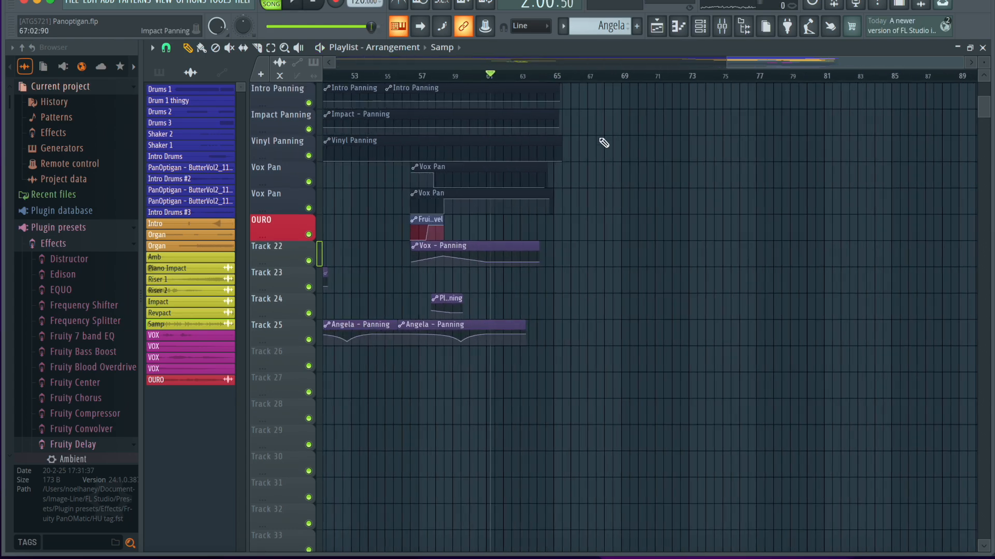
{"action": "scroll", "coordinate": [561, 148], "scroll_direction": "up", "scroll_amount": 6}
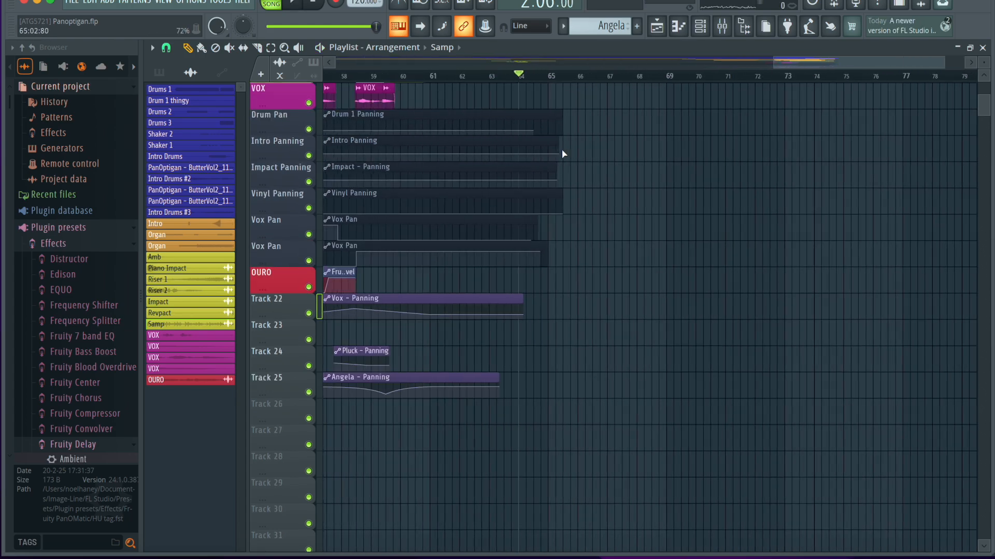
{"action": "scroll", "coordinate": [561, 154], "scroll_direction": "up", "scroll_amount": 8}
{"action": "scroll", "coordinate": [513, 203], "scroll_direction": "down", "scroll_amount": 6}
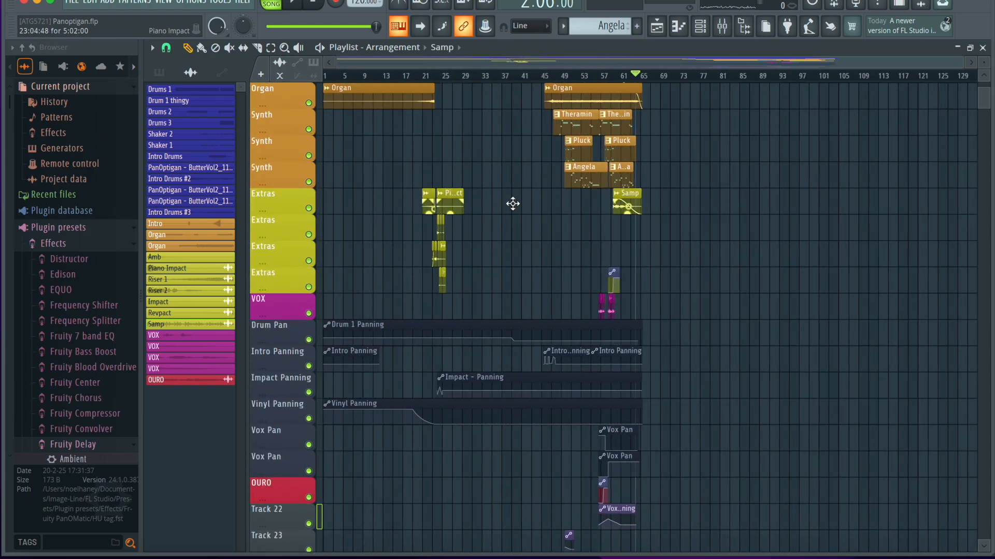
{"action": "scroll", "coordinate": [513, 204], "scroll_direction": "down", "scroll_amount": 3}
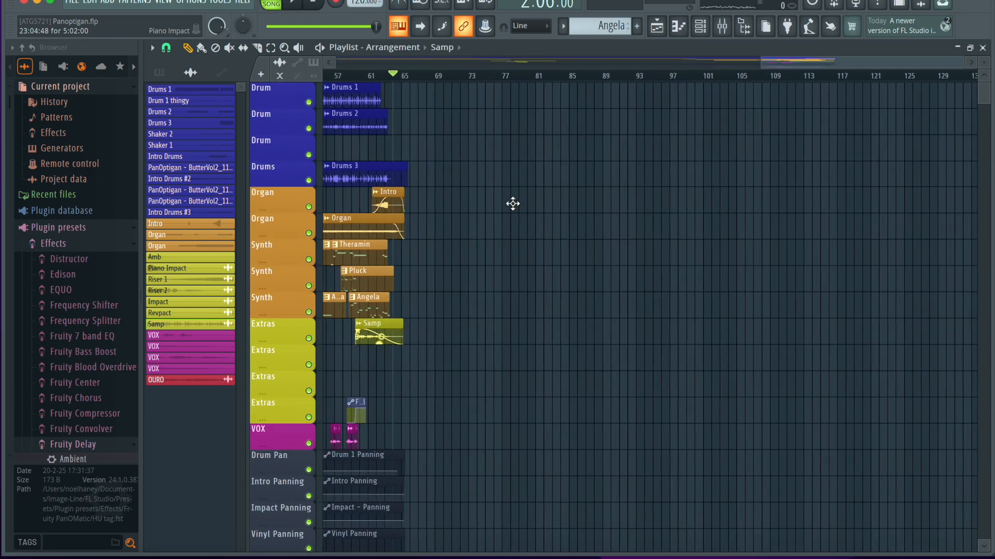
{"action": "scroll", "coordinate": [402, 203], "scroll_direction": "up", "scroll_amount": 8}
{"action": "scroll", "coordinate": [402, 204], "scroll_direction": "down", "scroll_amount": 10}
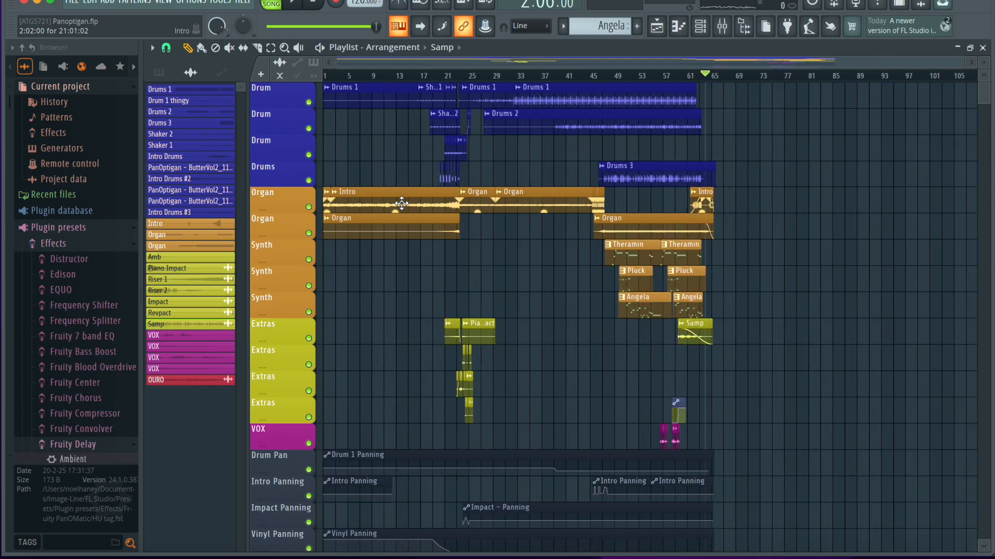
{"action": "scroll", "coordinate": [402, 204], "scroll_direction": "up", "scroll_amount": 10}
{"action": "scroll", "coordinate": [400, 200], "scroll_direction": "down", "scroll_amount": 10}
{"action": "scroll", "coordinate": [400, 191], "scroll_direction": "up", "scroll_amount": 5}
{"action": "scroll", "coordinate": [399, 191], "scroll_direction": "up", "scroll_amount": 5}
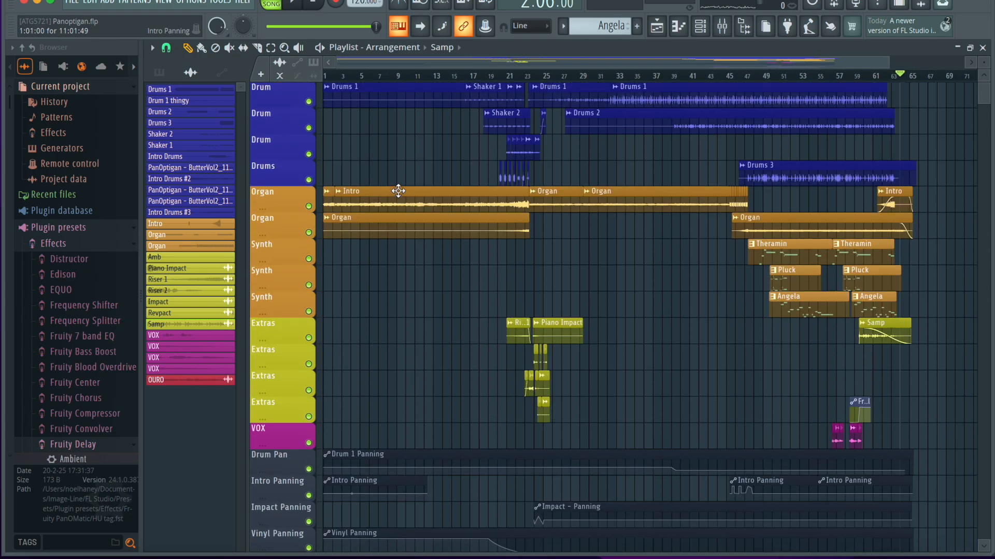
{"action": "scroll", "coordinate": [398, 192], "scroll_direction": "down", "scroll_amount": 8}
{"action": "scroll", "coordinate": [398, 191], "scroll_direction": "up", "scroll_amount": 8}
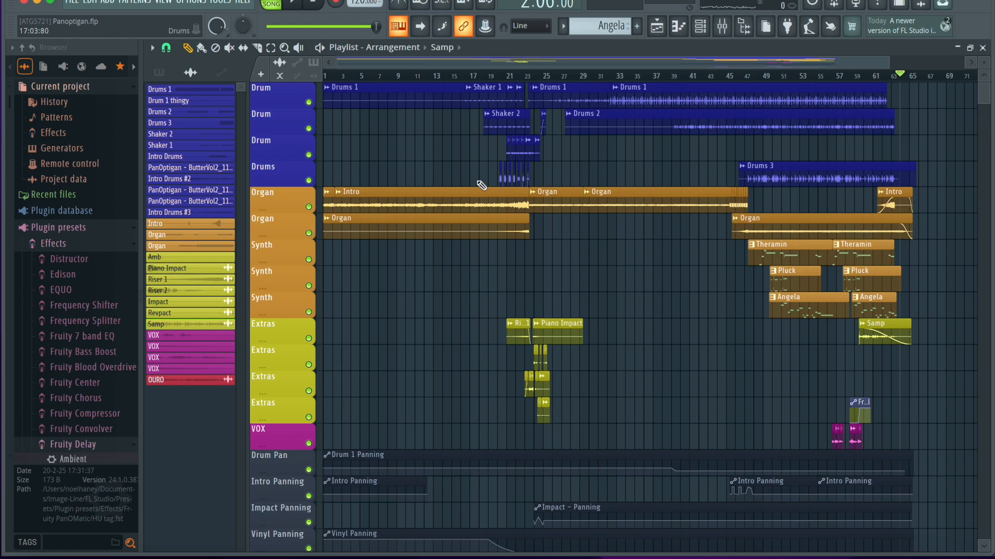
{"action": "scroll", "coordinate": [464, 279], "scroll_direction": "down", "scroll_amount": 3}
{"action": "scroll", "coordinate": [455, 259], "scroll_direction": "up", "scroll_amount": 3}
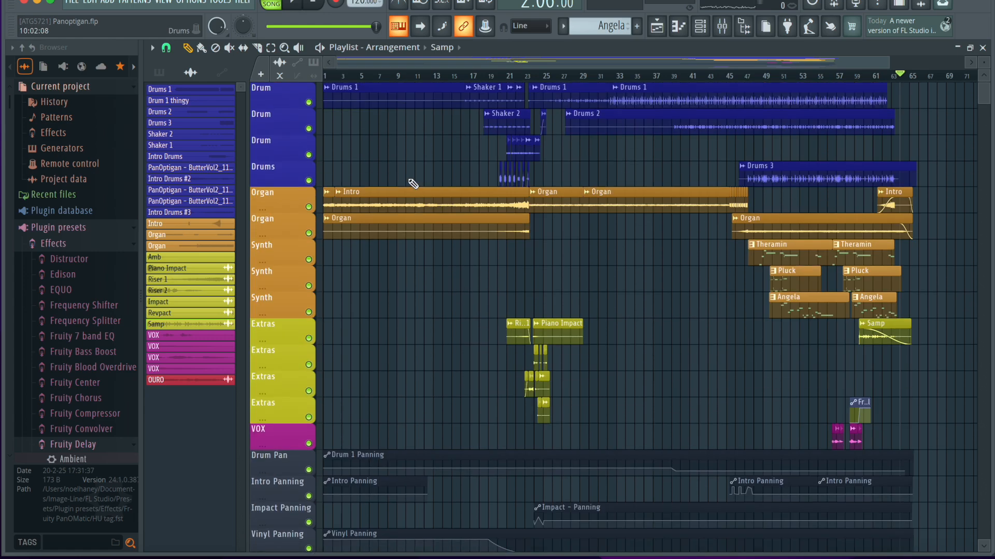